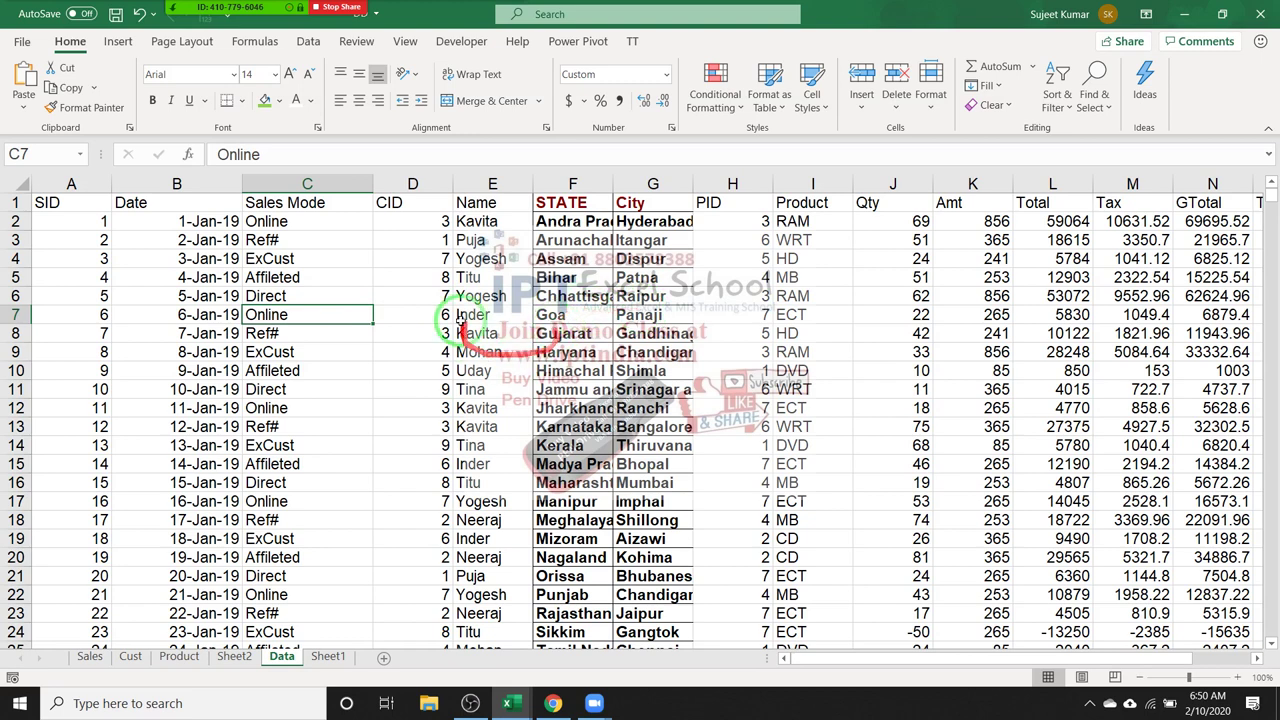
Fill cell C5 green, then undo the green fill.
{"action": "left_click", "coordinate": [255, 277]}
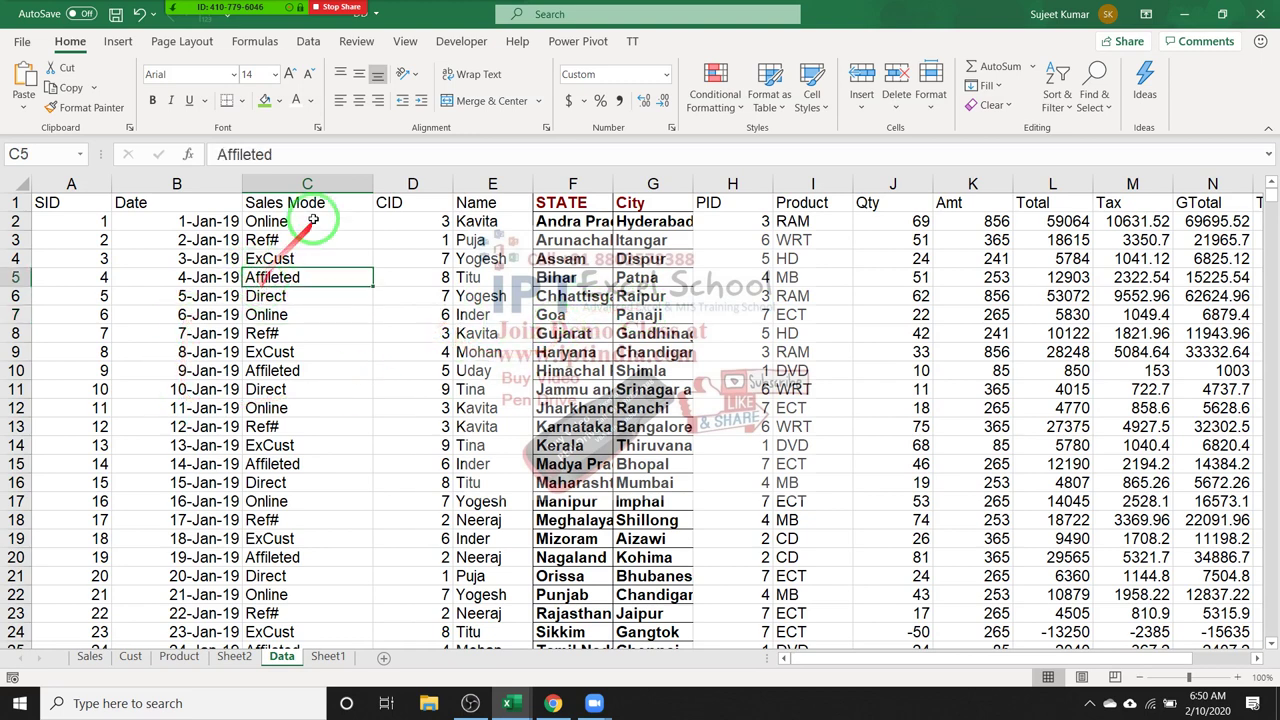
{"action": "left_click", "coordinate": [264, 100]}
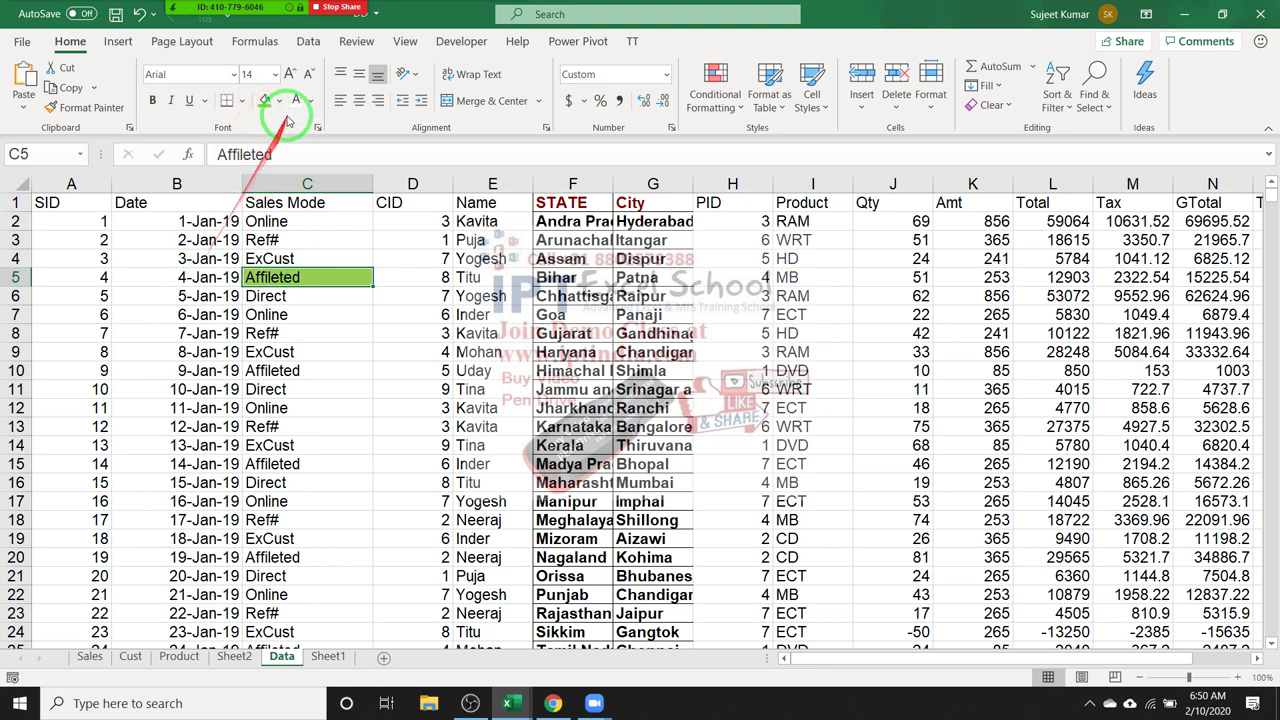
{"action": "left_click", "coordinate": [285, 315]}
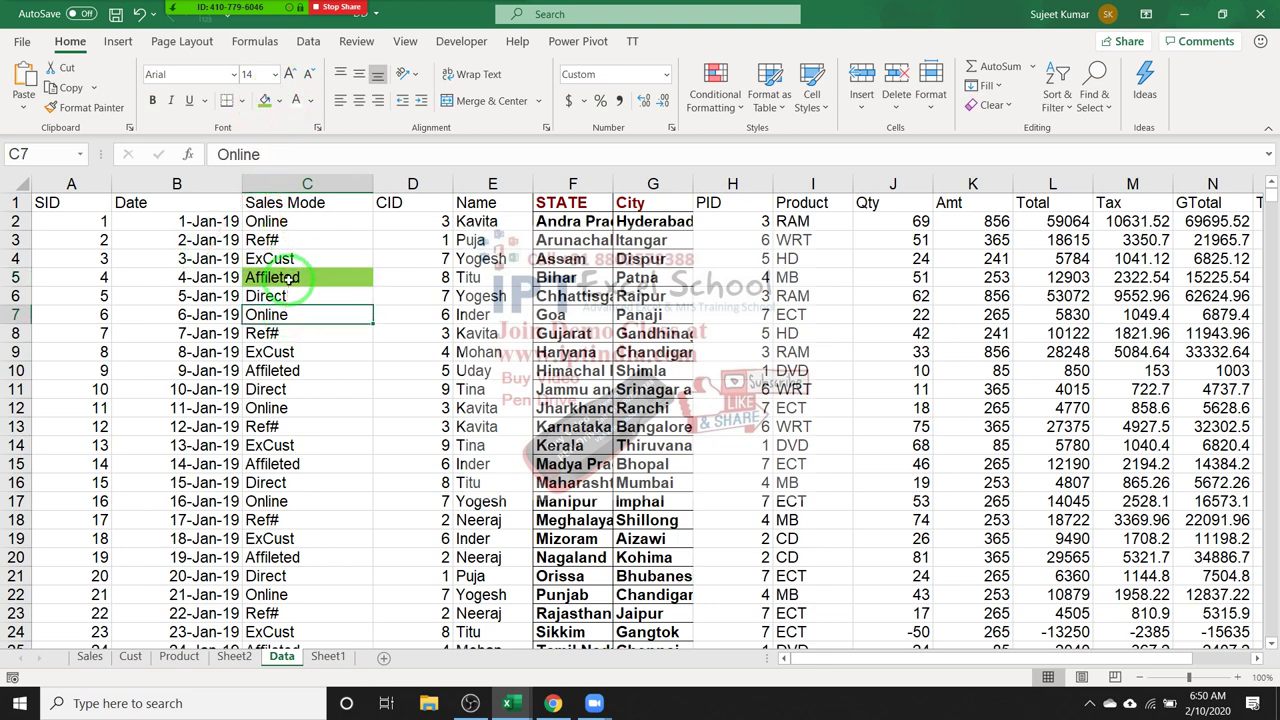
{"action": "left_click", "coordinate": [288, 278]}
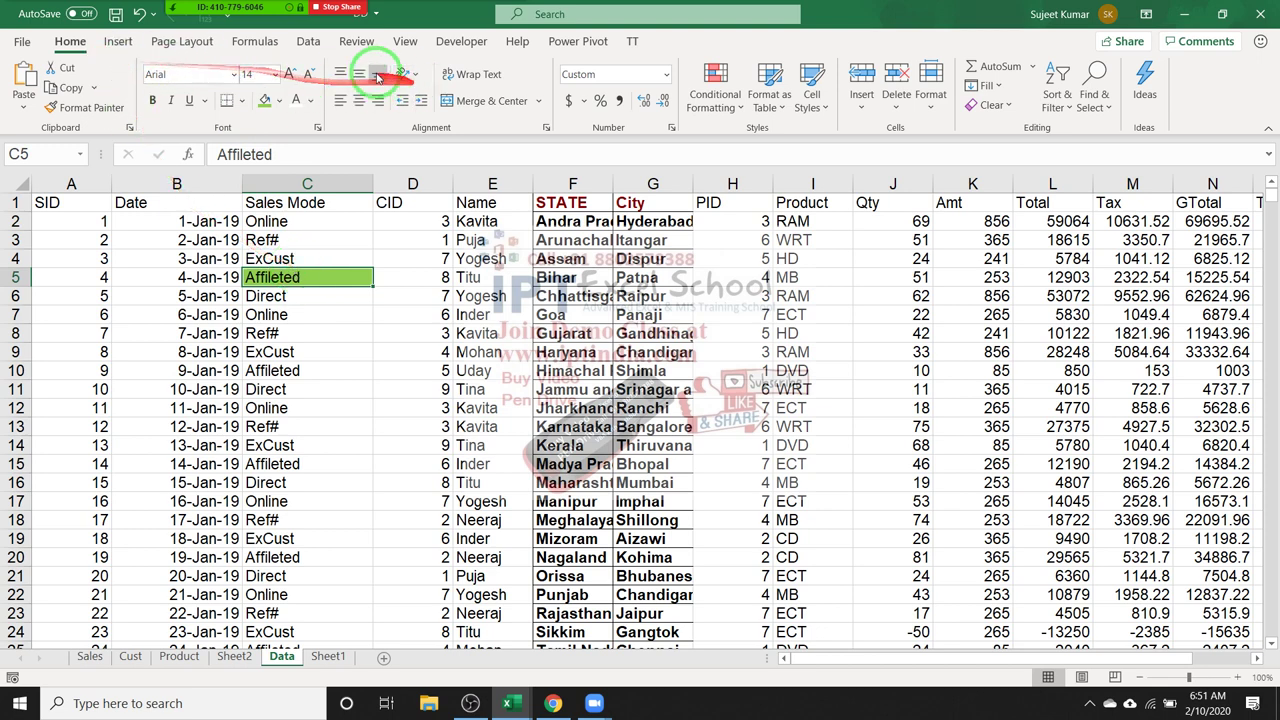
{"action": "key", "text": "ctrl+z"}
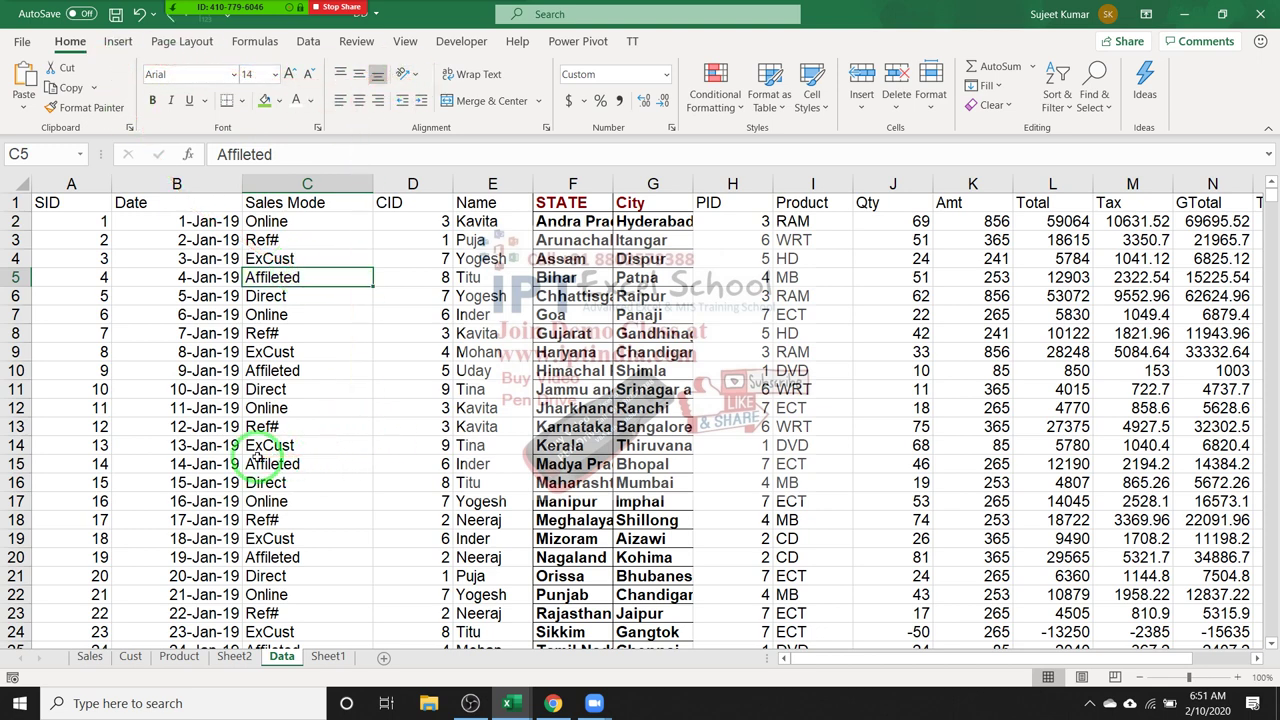
Browse the table with Ctrl+arrow keys and select the entire Qty column J.
{"action": "key", "text": "ctrl+Down"}
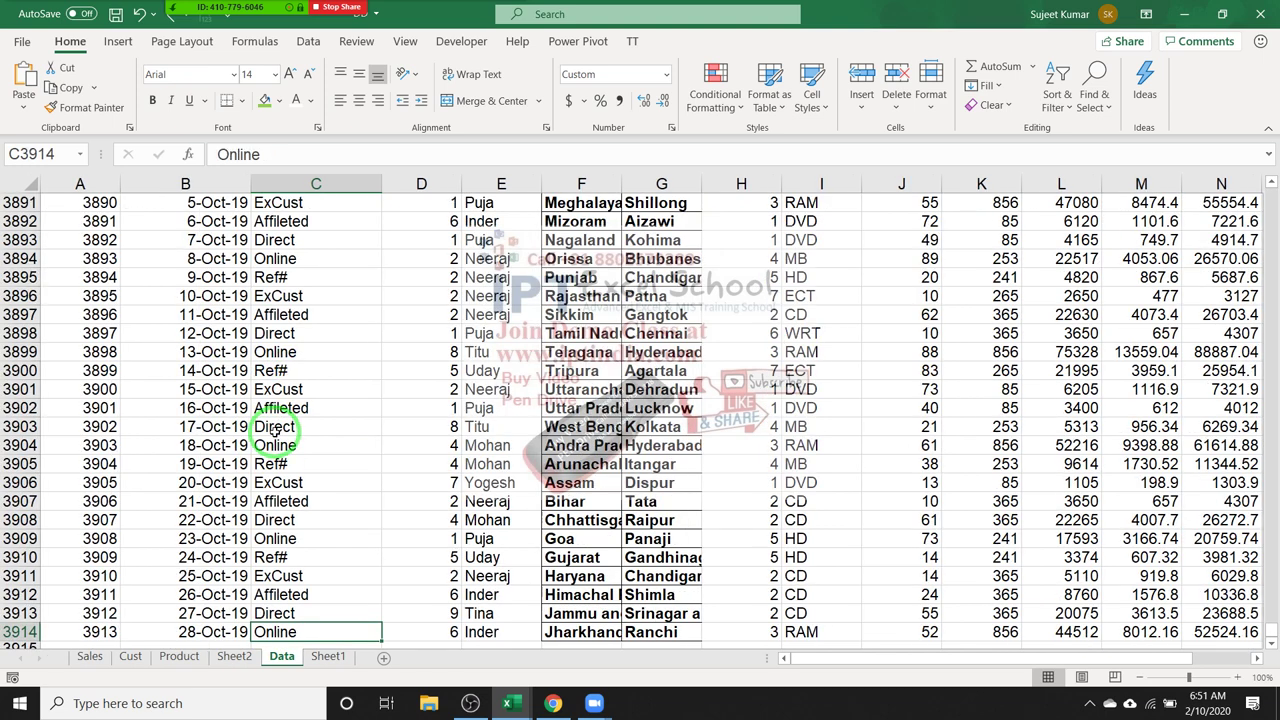
{"action": "key", "text": "ctrl+Up"}
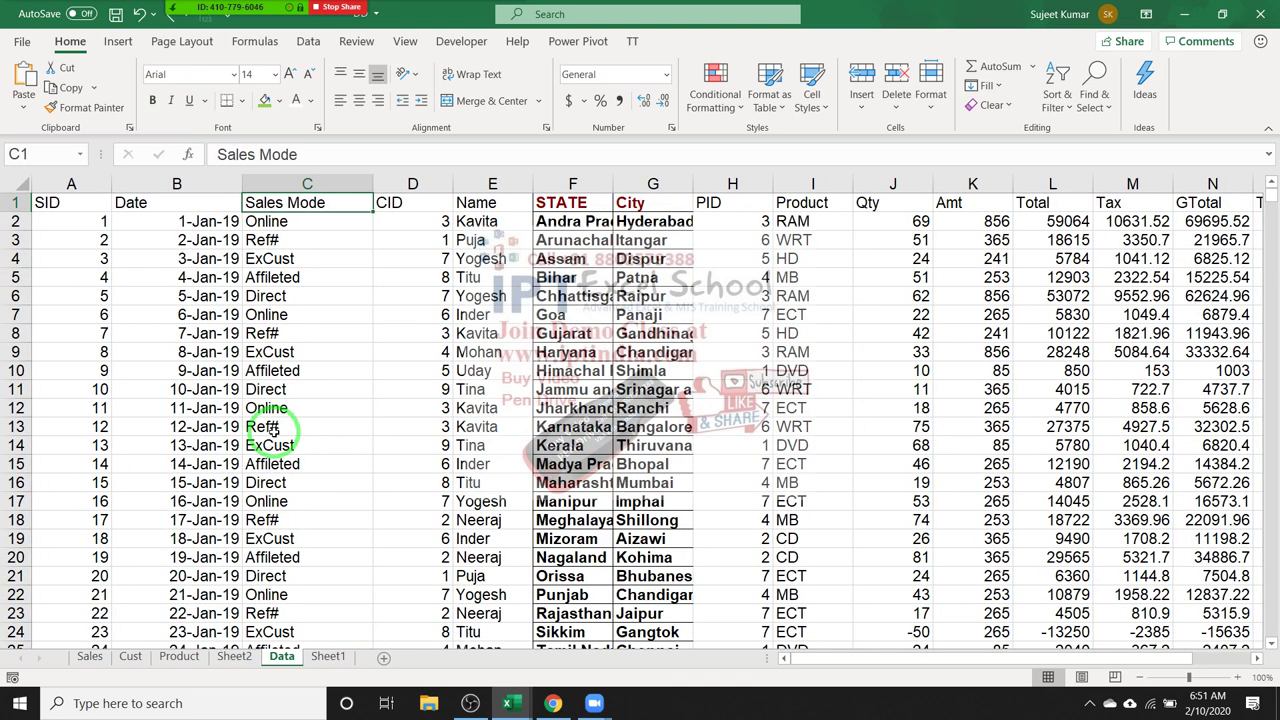
{"action": "key", "text": "Right"}
{"action": "key", "text": "Right"}
{"action": "key", "text": "Right"}
{"action": "key", "text": "Right"}
{"action": "key", "text": "Right"}
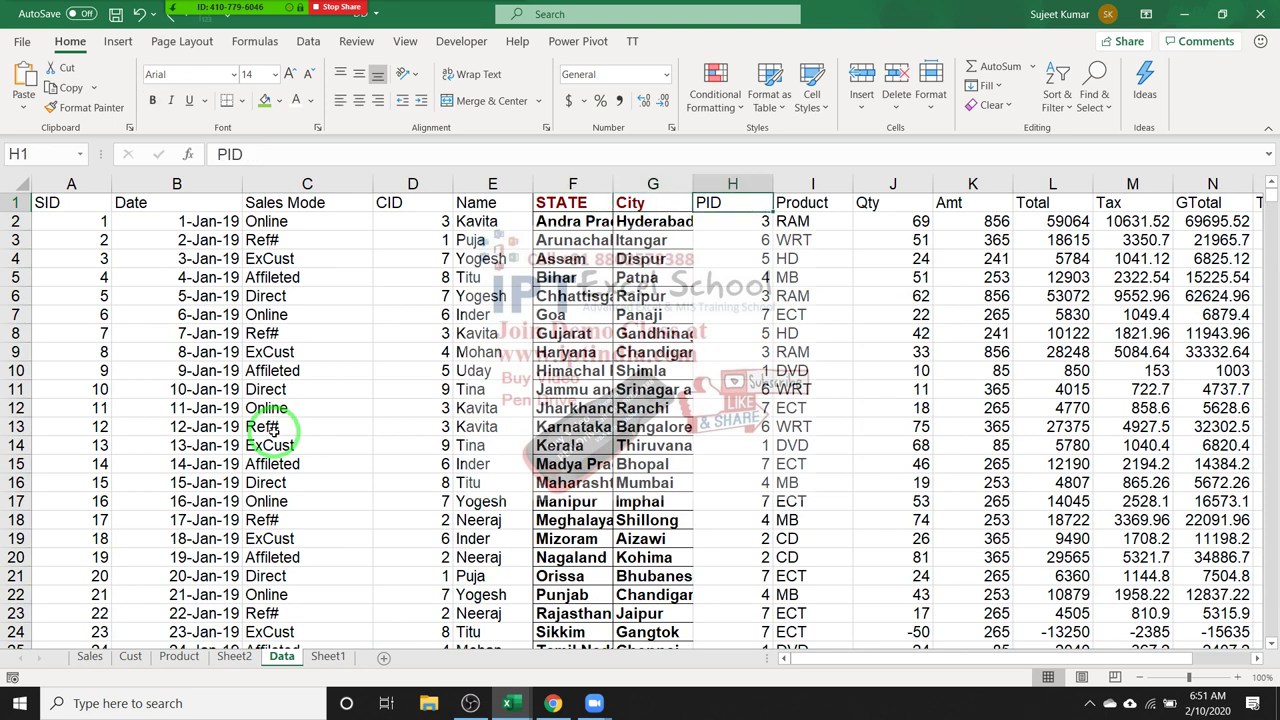
{"action": "key", "text": "Right"}
{"action": "key", "text": "Right"}
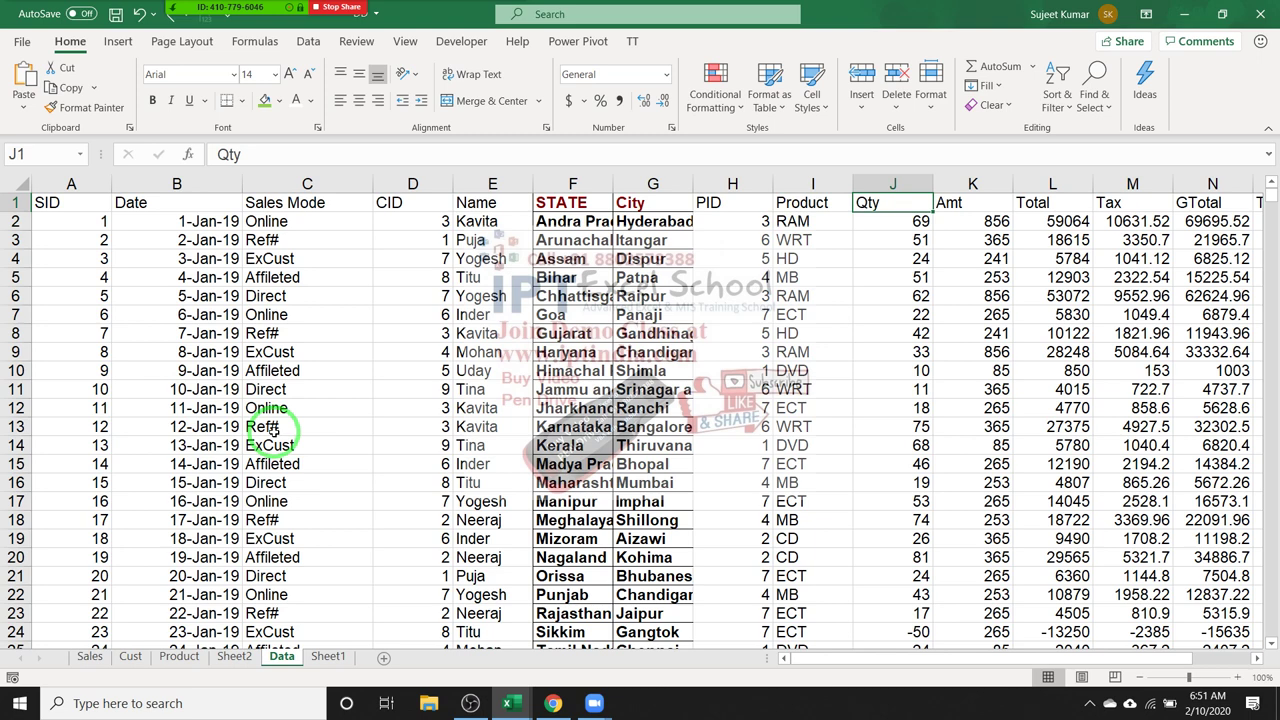
{"action": "left_click", "coordinate": [915, 298]}
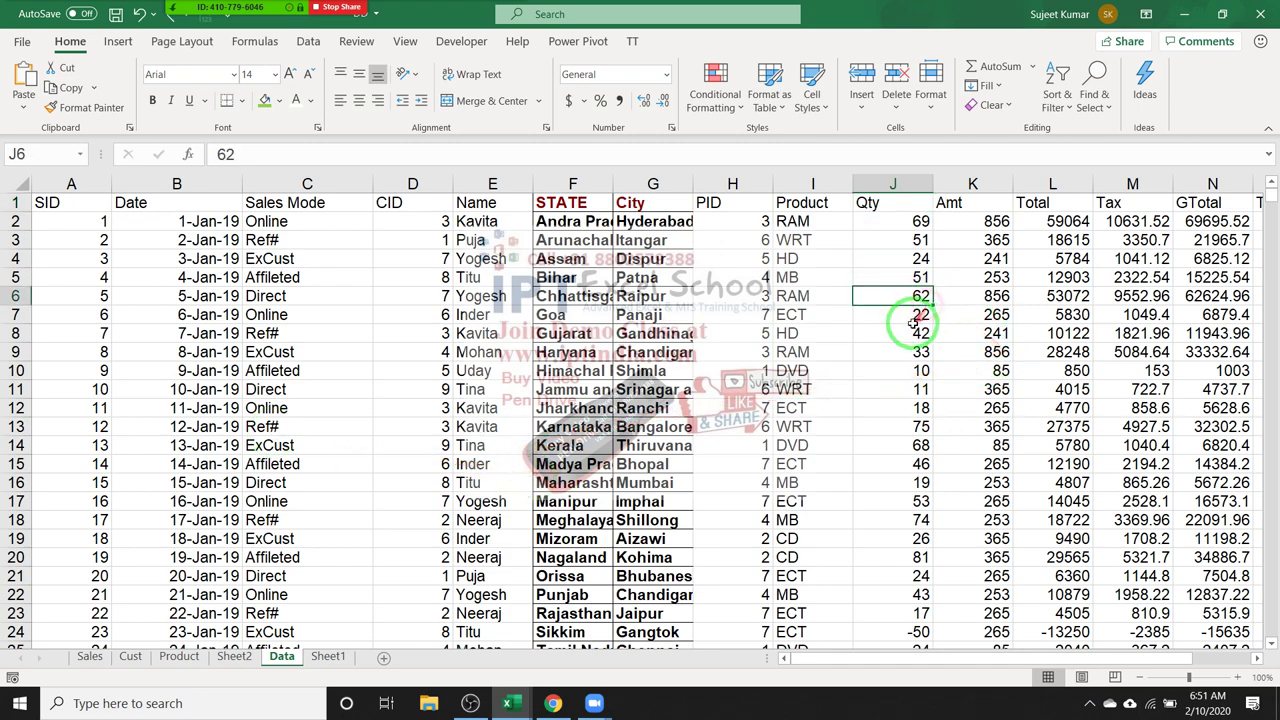
{"action": "scroll", "coordinate": [905, 360], "scroll_direction": "down", "scroll_amount": 4}
{"action": "scroll", "coordinate": [905, 470], "scroll_direction": "up", "scroll_amount": 4}
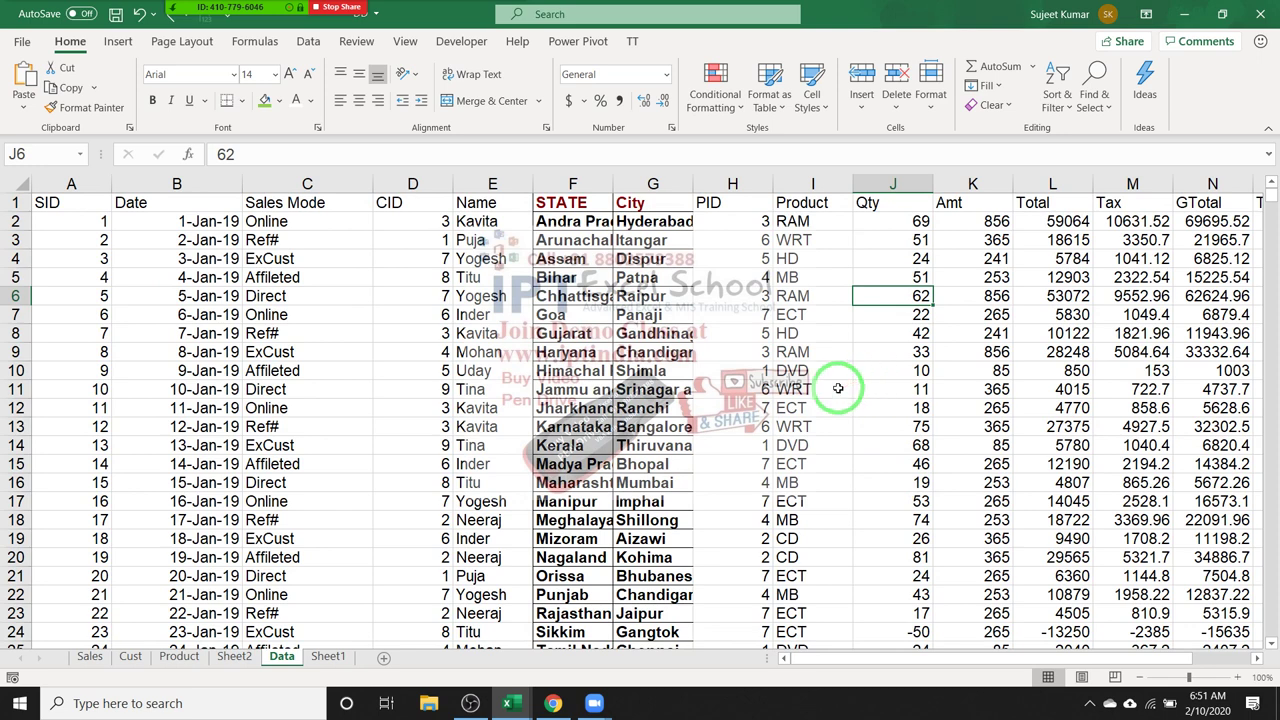
{"action": "left_click", "coordinate": [905, 242]}
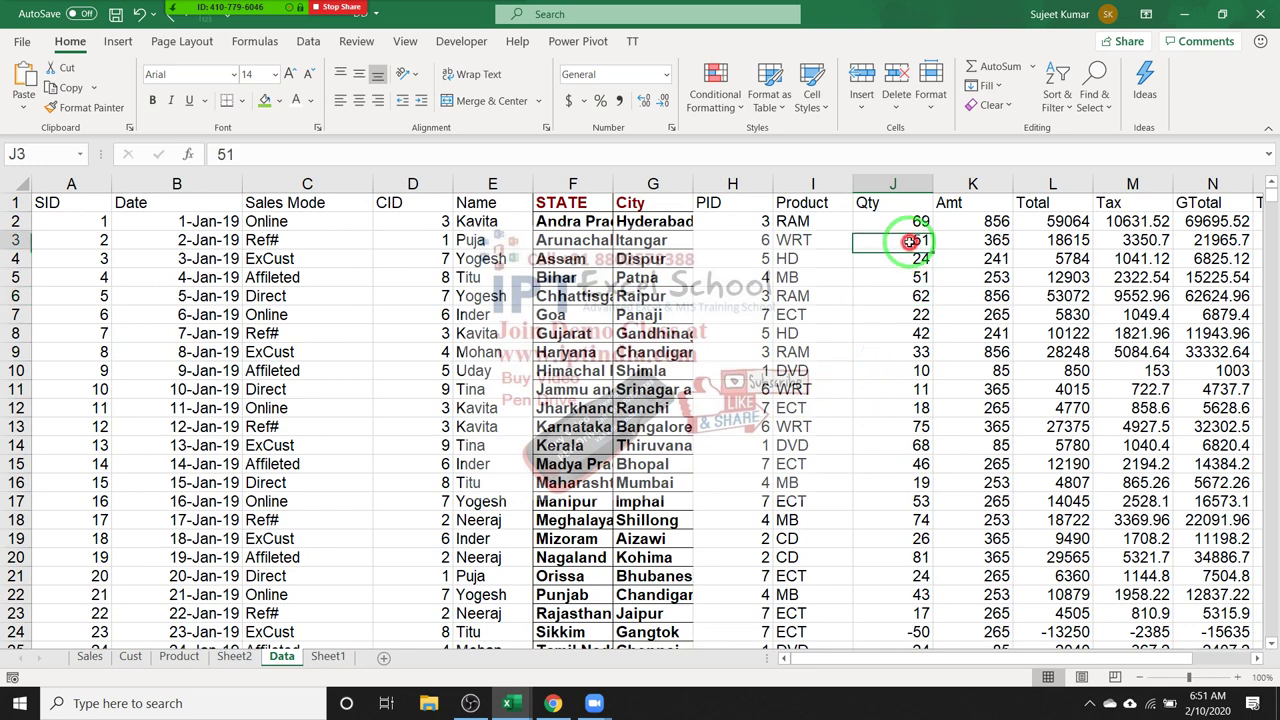
{"action": "left_click", "coordinate": [897, 189]}
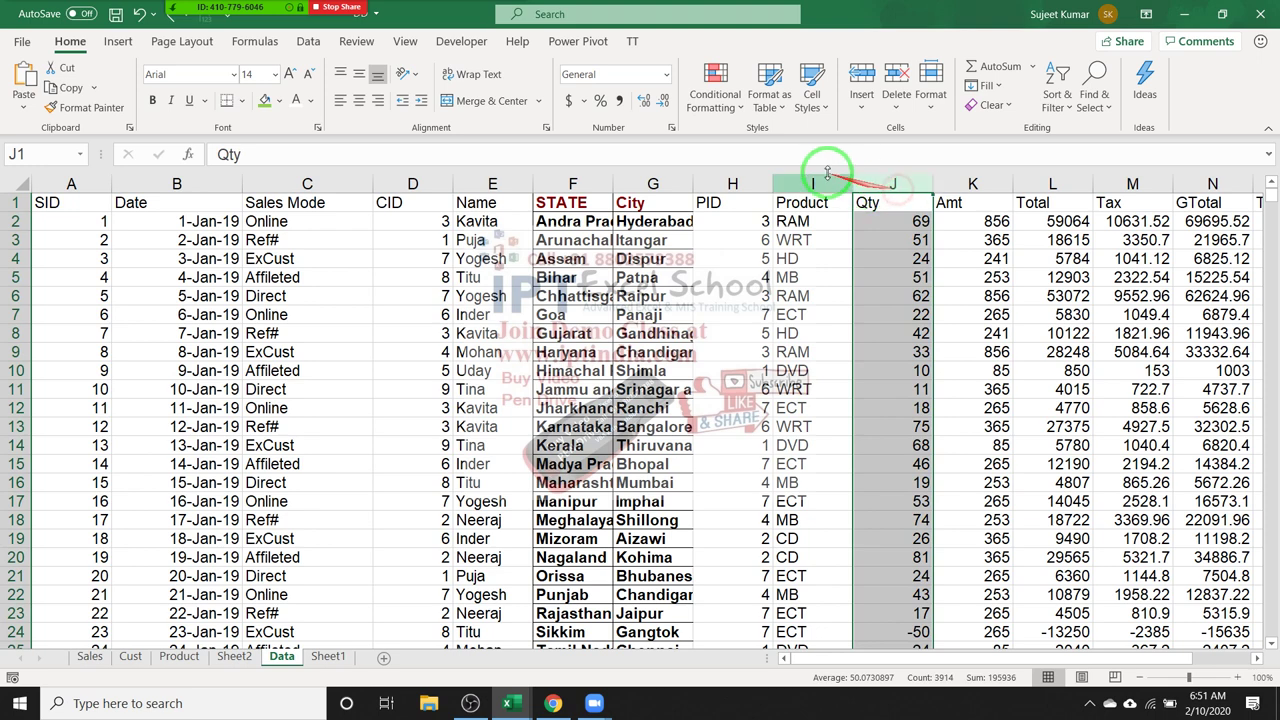
Start a Greater Than highlight rule on Qty with threshold 60.
{"action": "left_click", "coordinate": [736, 108]}
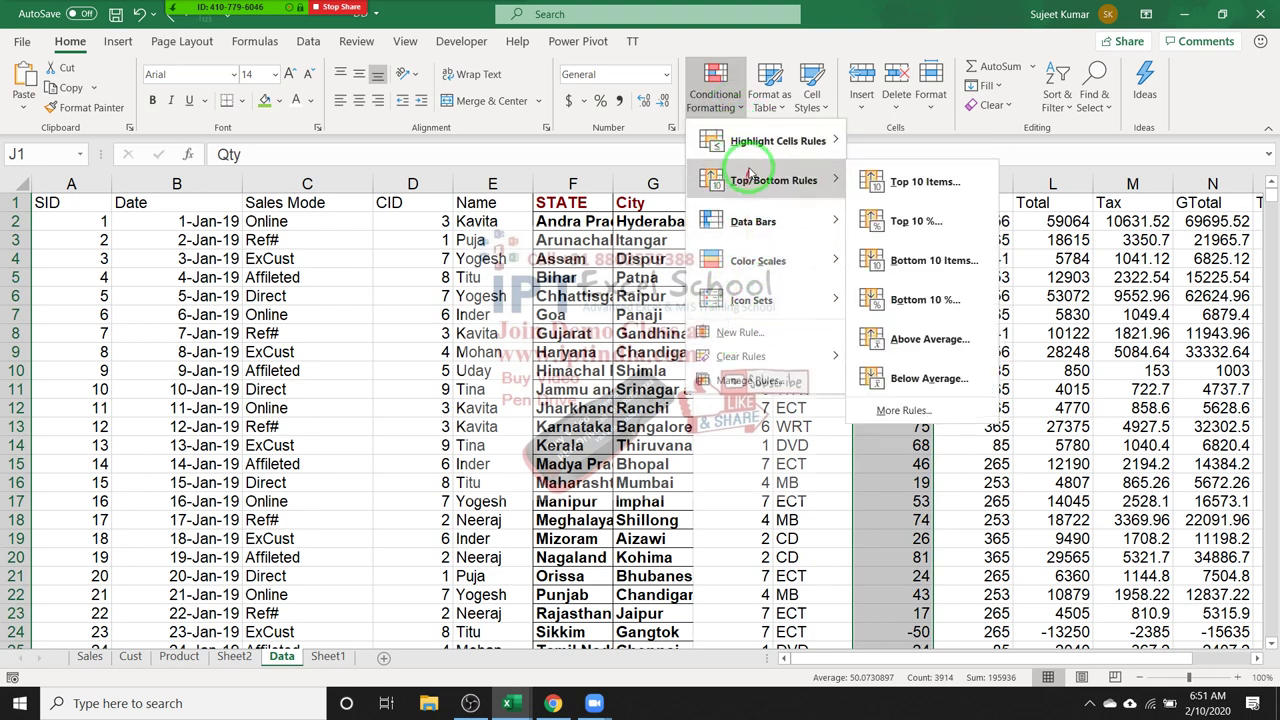
{"action": "mouse_move", "coordinate": [776, 141]}
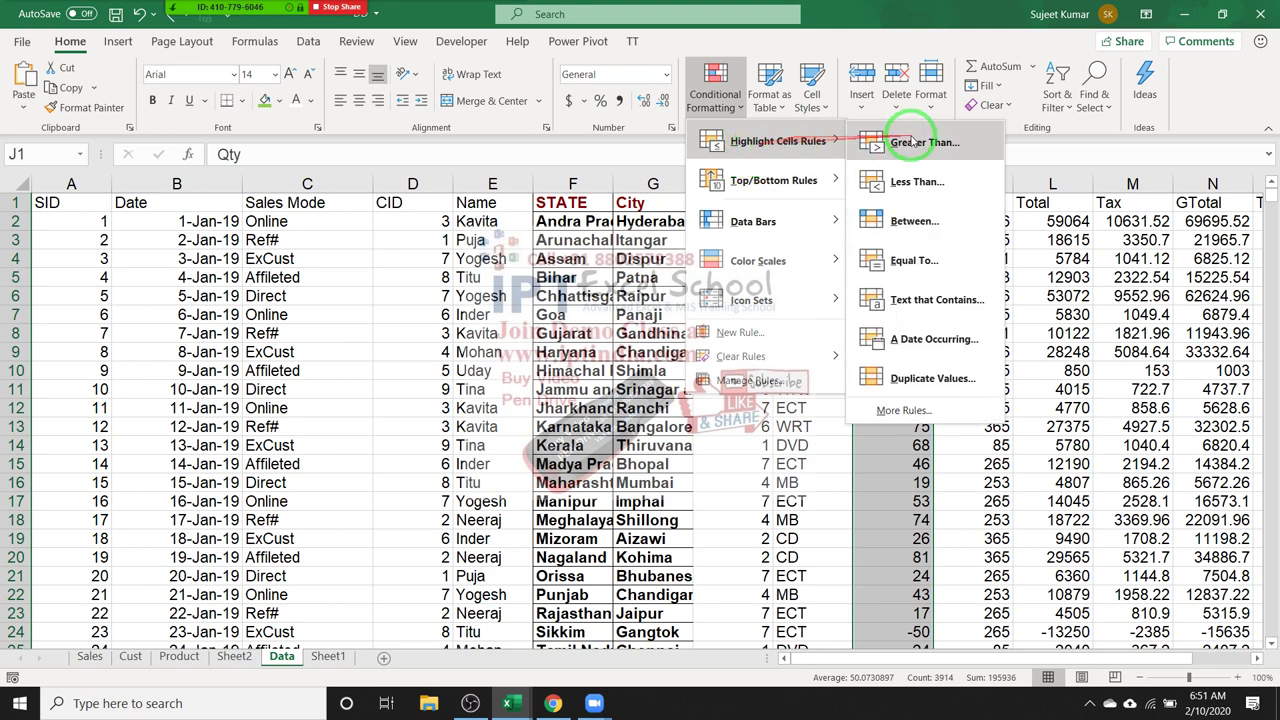
{"action": "left_click", "coordinate": [918, 142]}
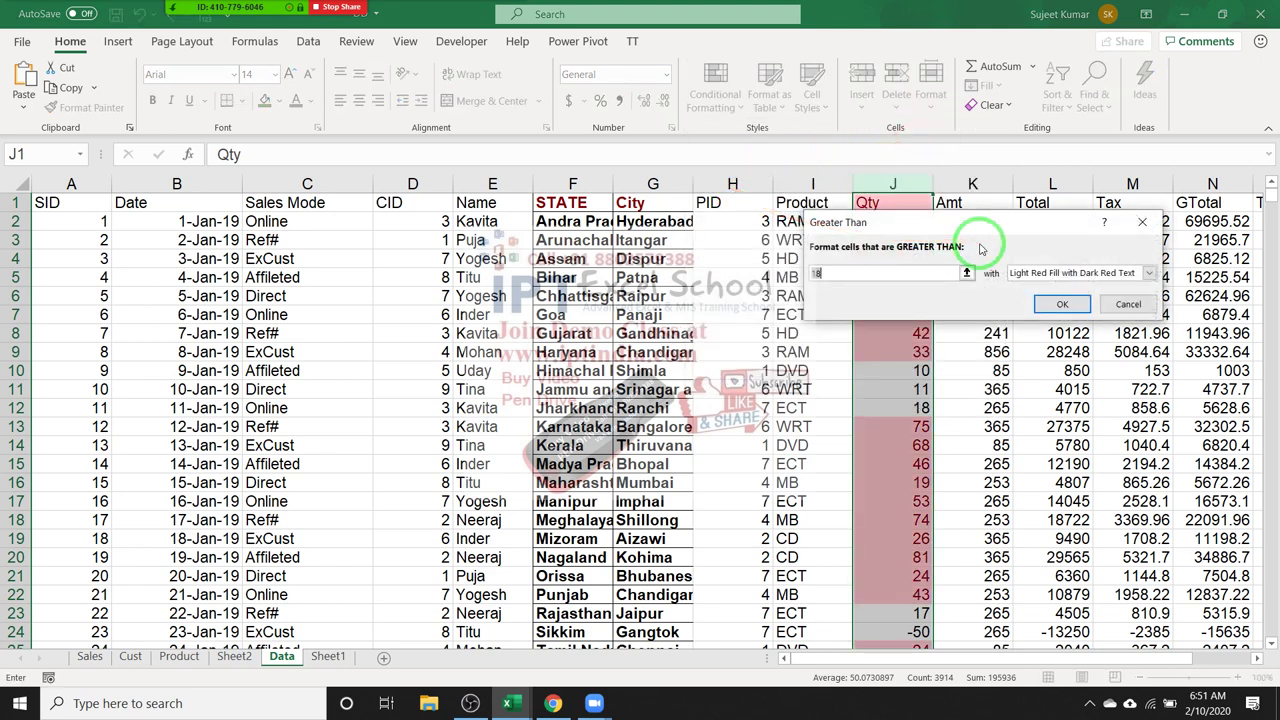
{"action": "left_click_drag", "start_coordinate": [980, 228], "coordinate": [605, 203]}
{"action": "type", "text": "6"}
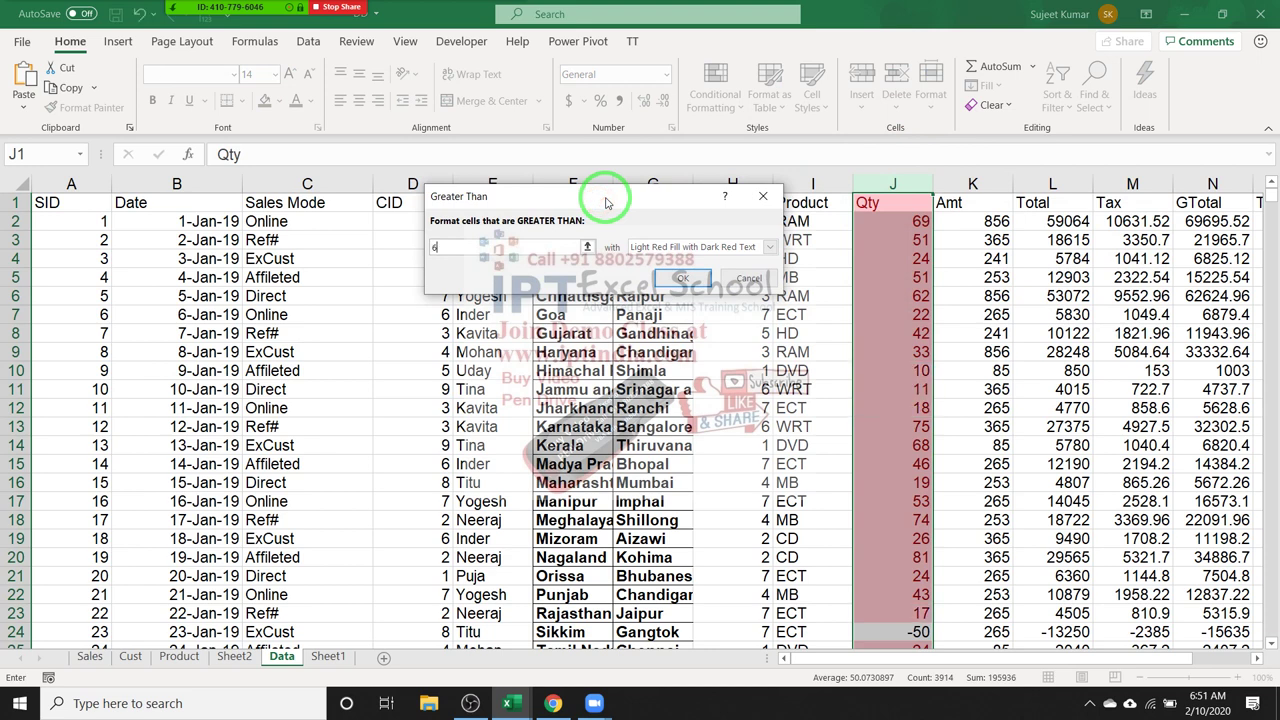
{"action": "type", "text": "0"}
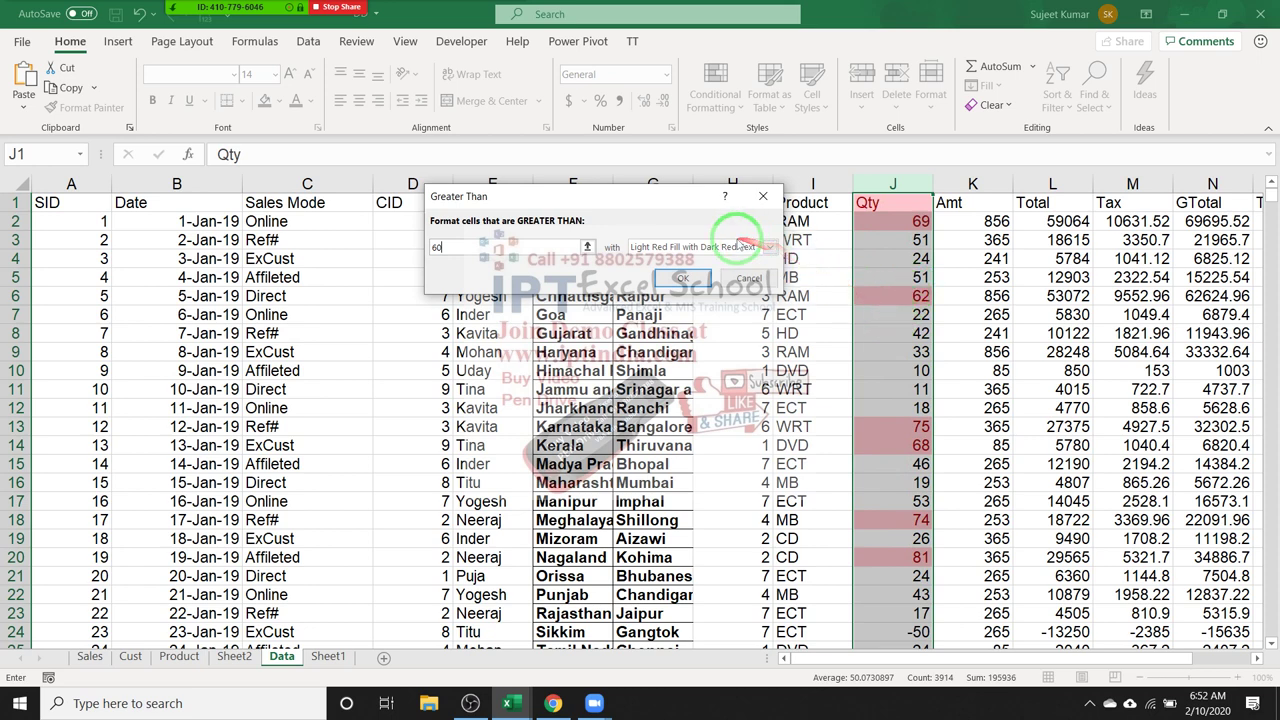
Preview the rule with Yellow Fill with Dark Yellow Text, then reopen the format list.
{"action": "left_click", "coordinate": [741, 246]}
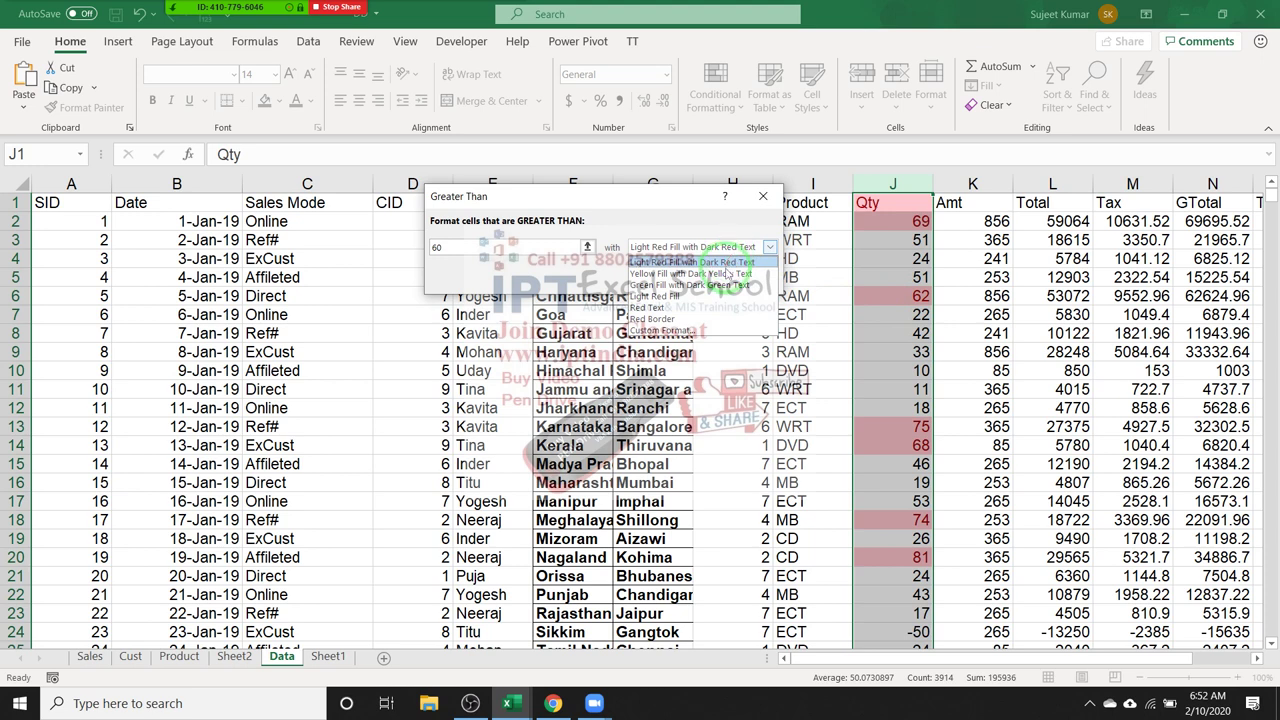
{"action": "left_click", "coordinate": [724, 273]}
{"action": "left_click", "coordinate": [724, 248]}
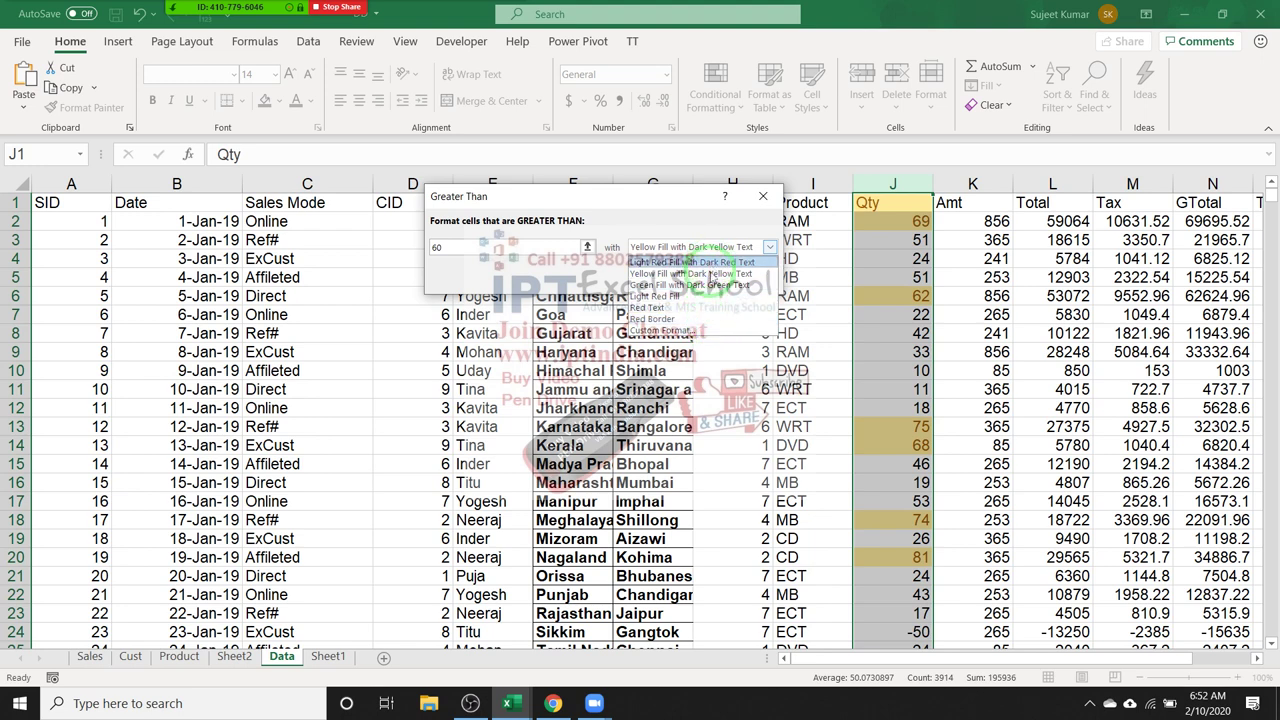
Define a dark blue custom fill for the over-60 rule, then cancel the rule.
{"action": "left_click", "coordinate": [714, 333]}
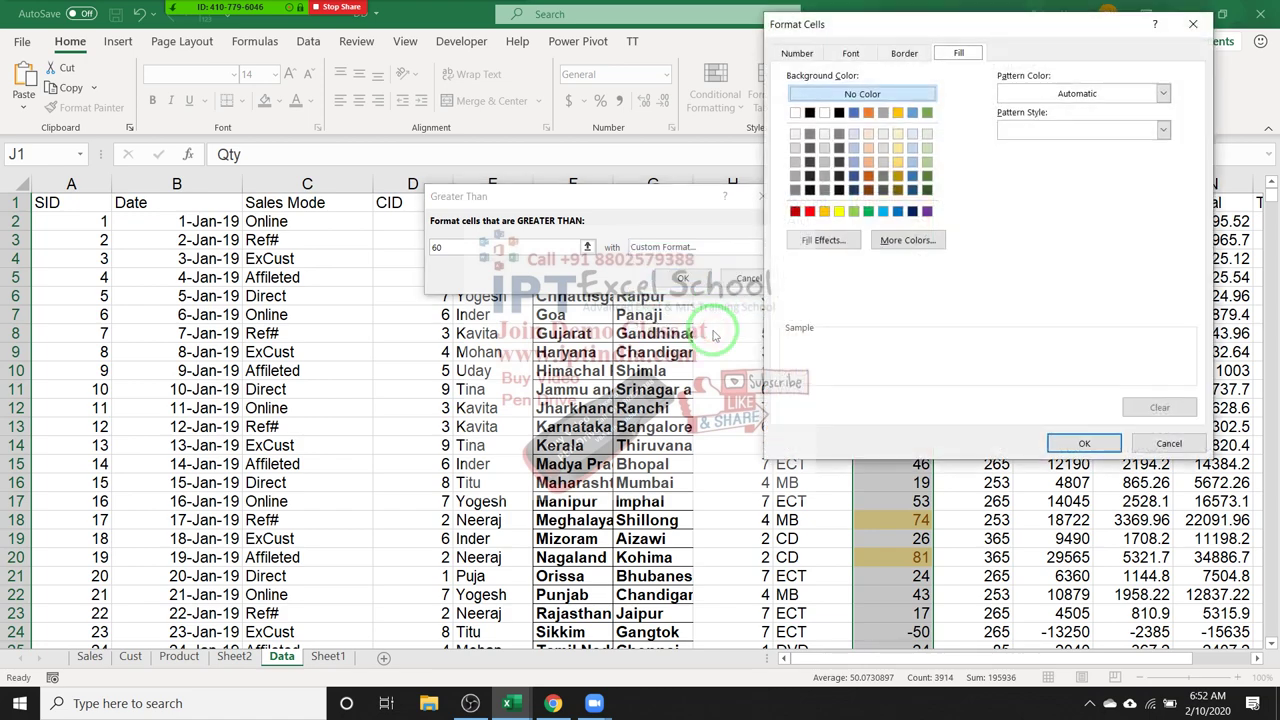
{"action": "left_click_drag", "start_coordinate": [994, 31], "coordinate": [573, 84]}
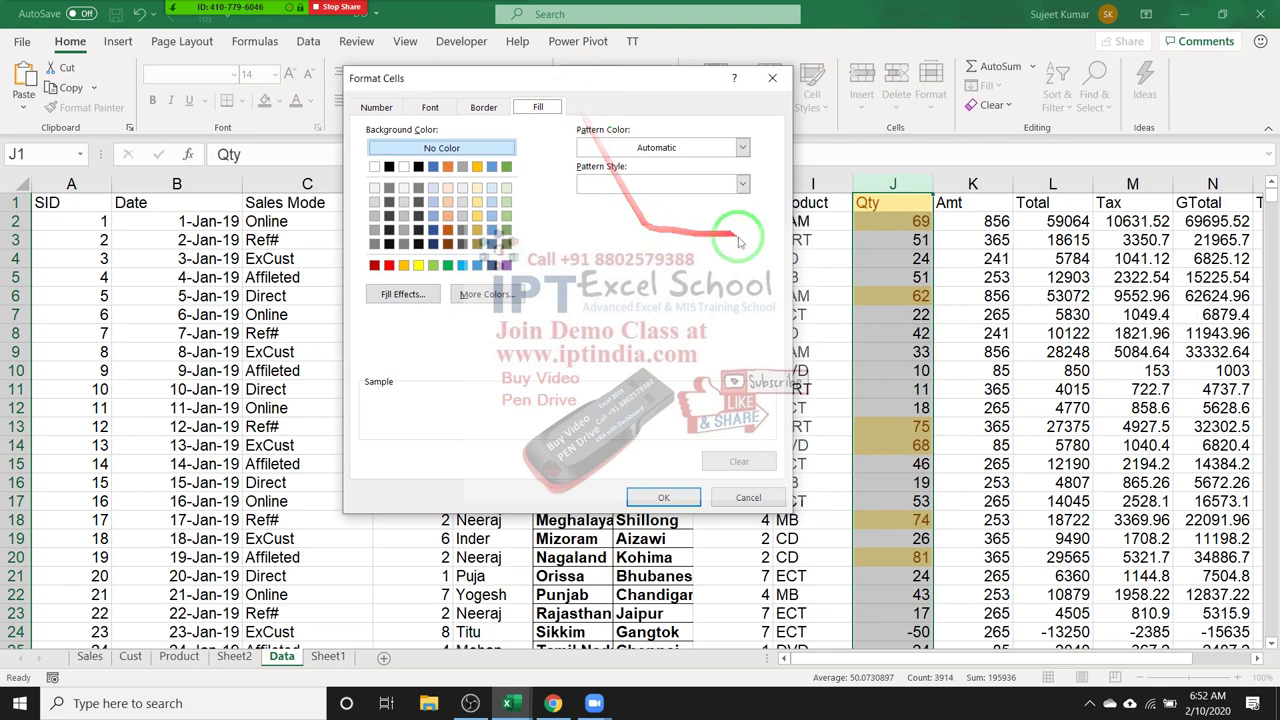
{"action": "left_click", "coordinate": [475, 240]}
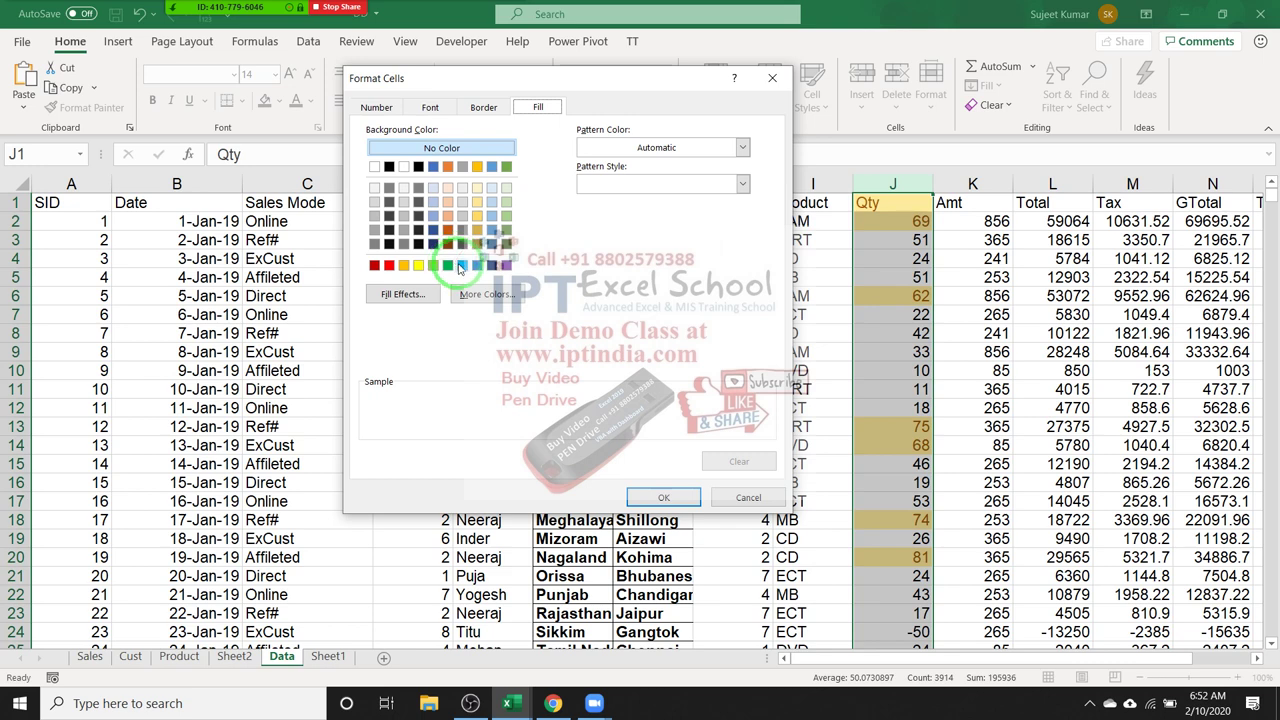
{"action": "left_click", "coordinate": [494, 266]}
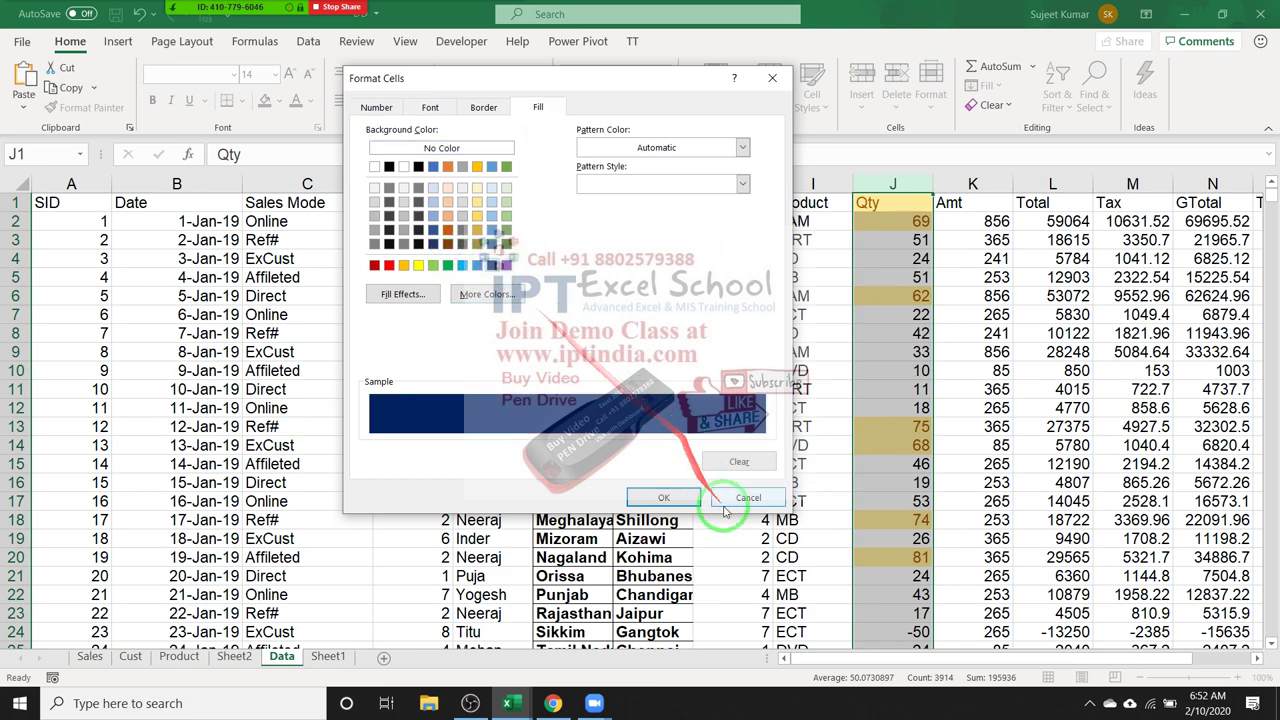
{"action": "left_click", "coordinate": [684, 500]}
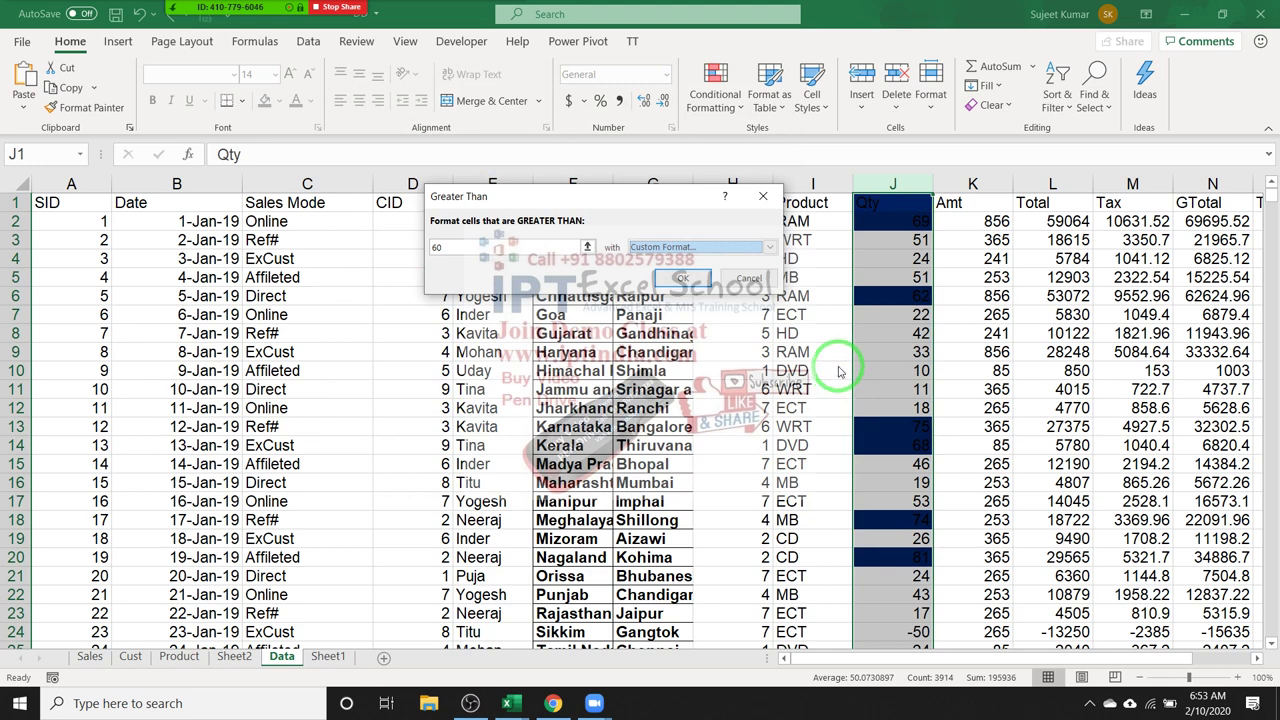
{"action": "key", "text": "Escape"}
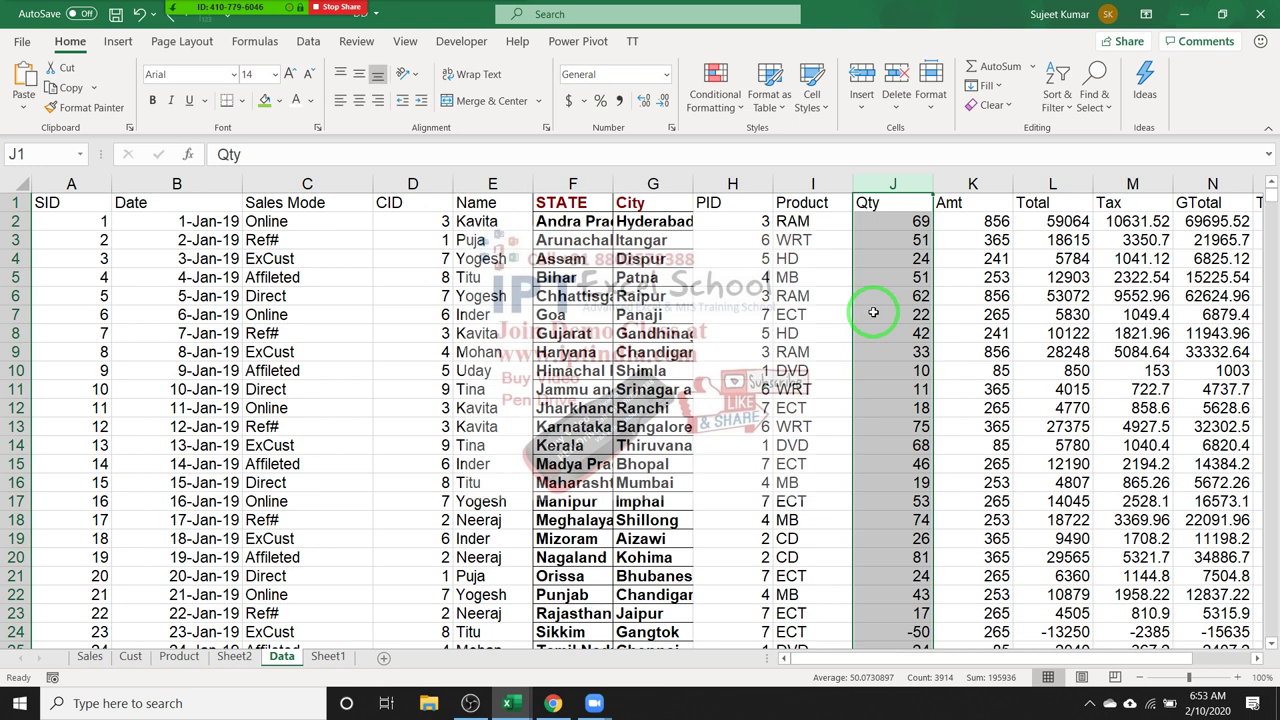
Open the recent Dashboard workbook and display its Dashboard sheet of charts.
{"action": "left_click", "coordinate": [180, 258]}
{"action": "left_click_drag", "start_coordinate": [210, 262], "coordinate": [80, 222]}
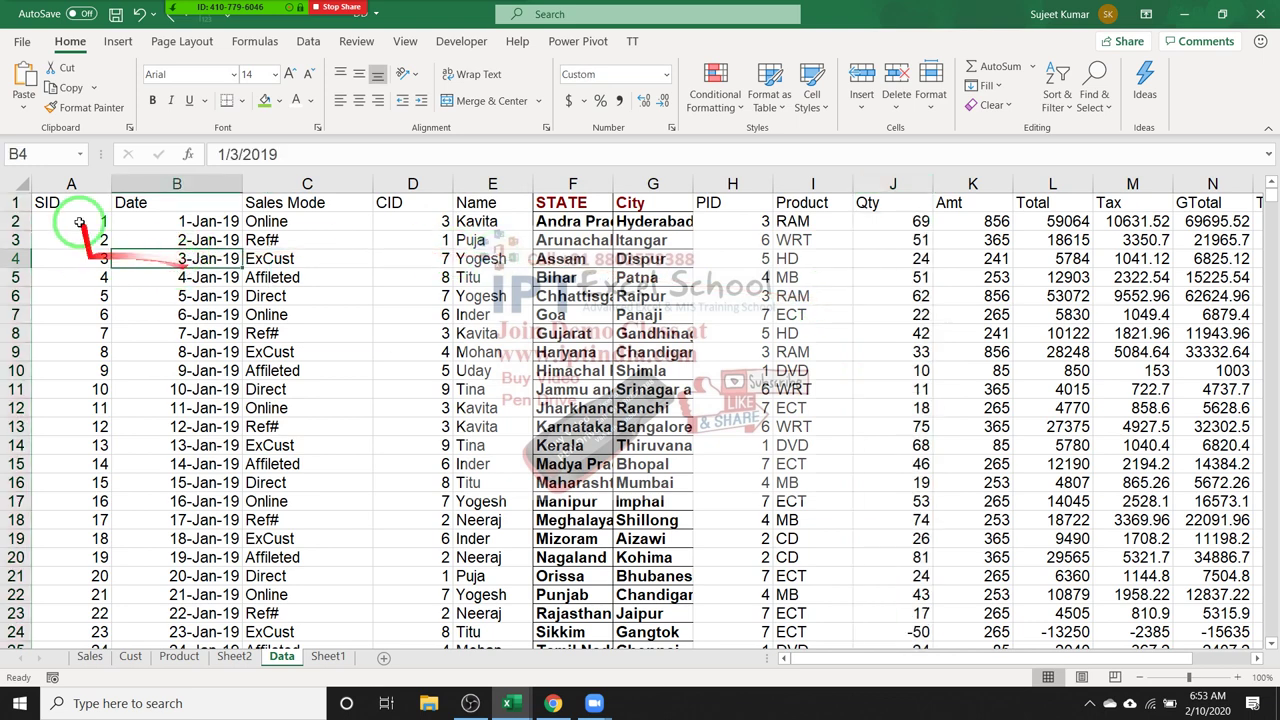
{"action": "left_click", "coordinate": [22, 41]}
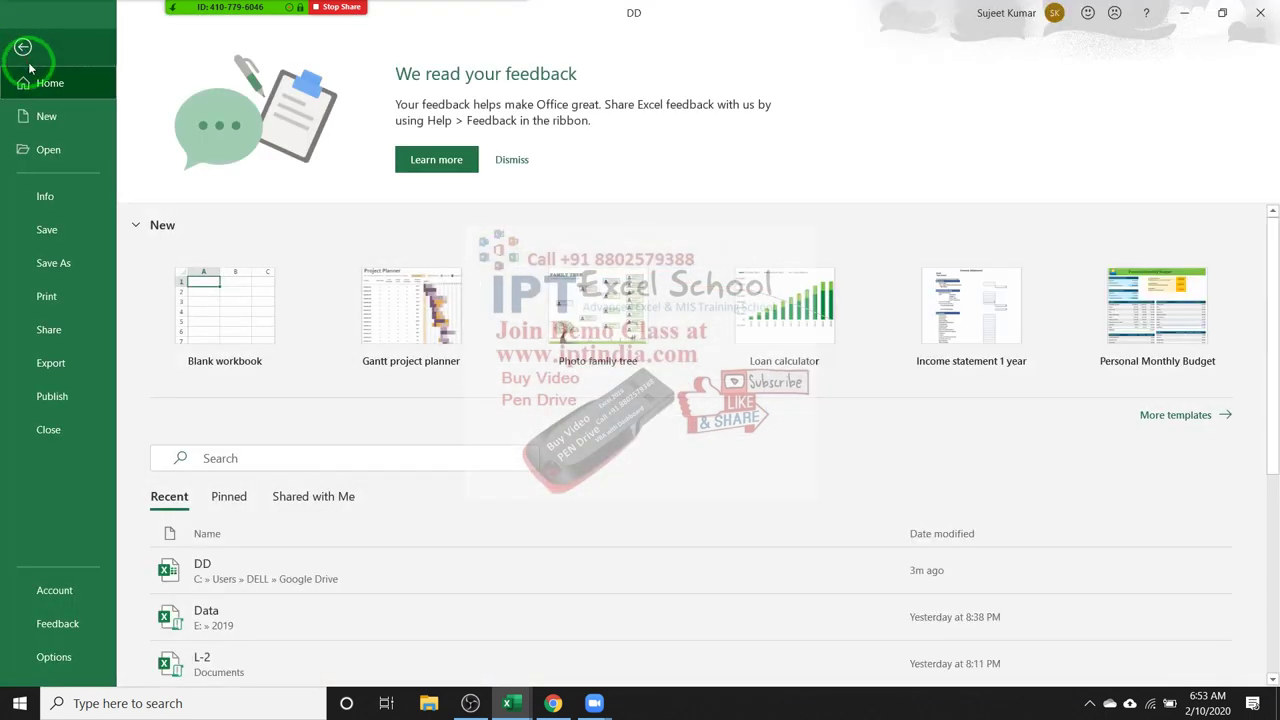
{"action": "left_click", "coordinate": [62, 162]}
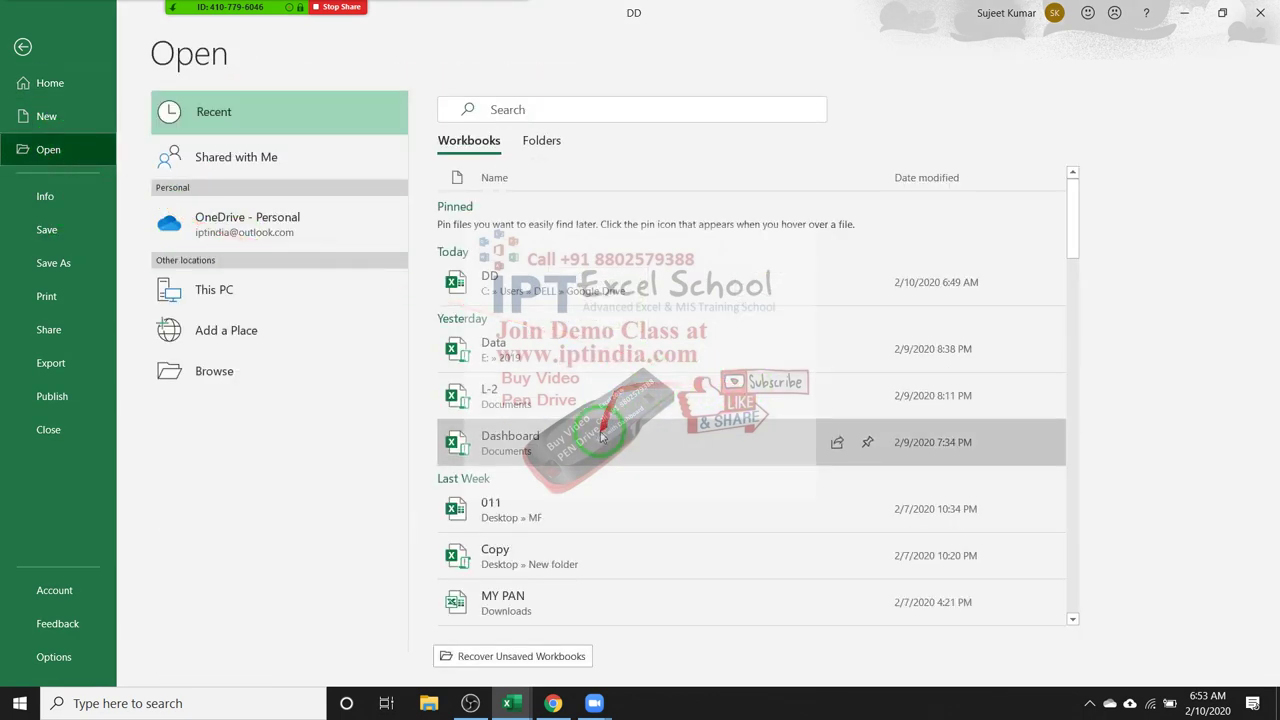
{"action": "left_click", "coordinate": [601, 435]}
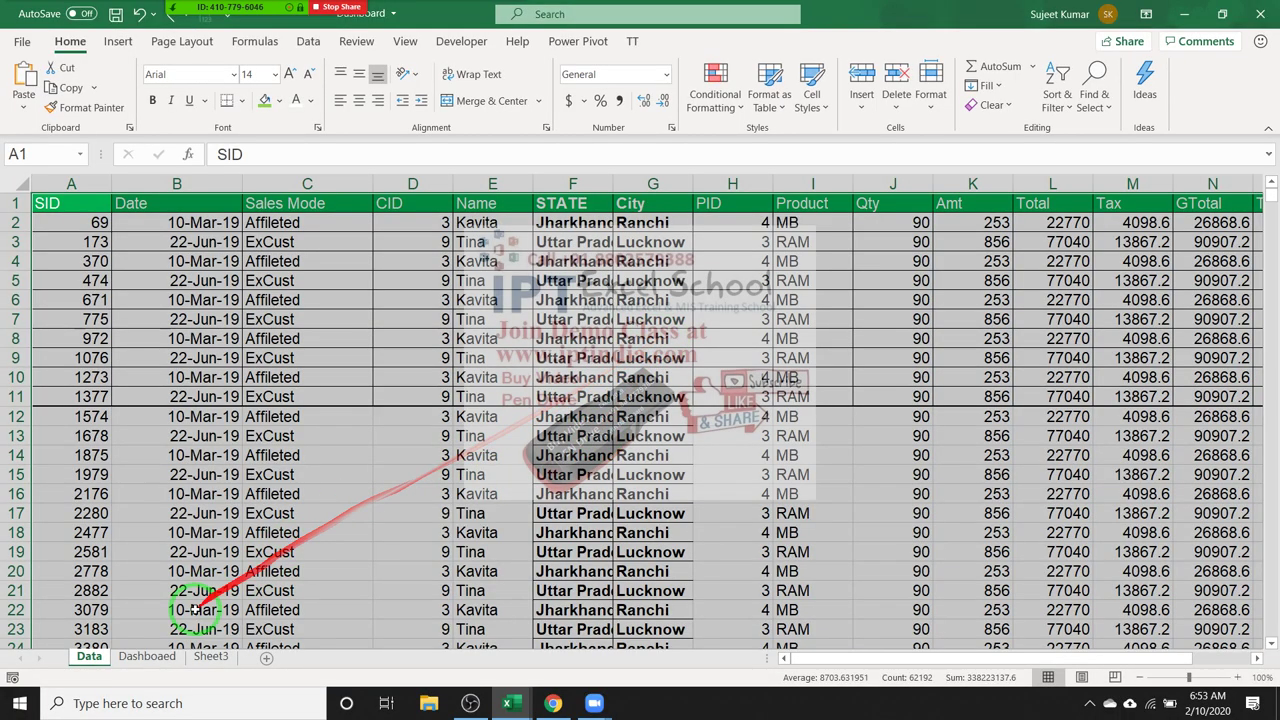
{"action": "left_click", "coordinate": [147, 656]}
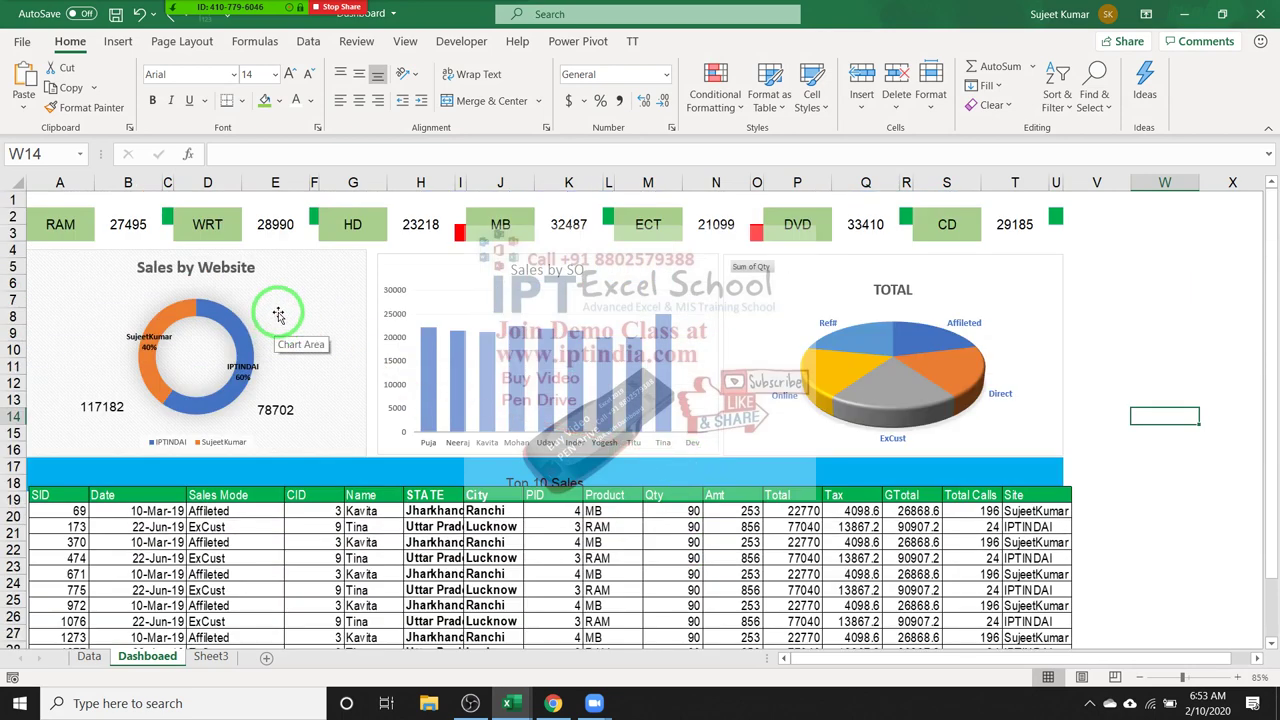
{"action": "left_click", "coordinate": [68, 224]}
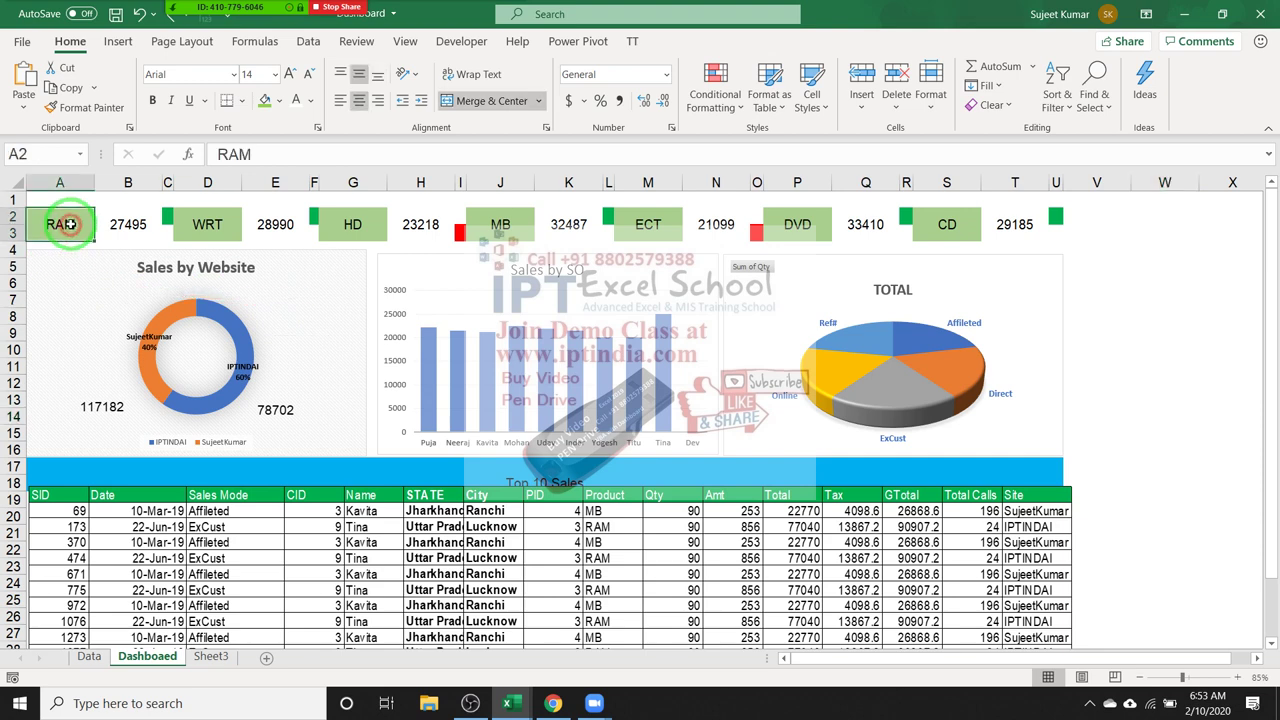
{"action": "left_click", "coordinate": [207, 224]}
{"action": "left_click", "coordinate": [352, 224]}
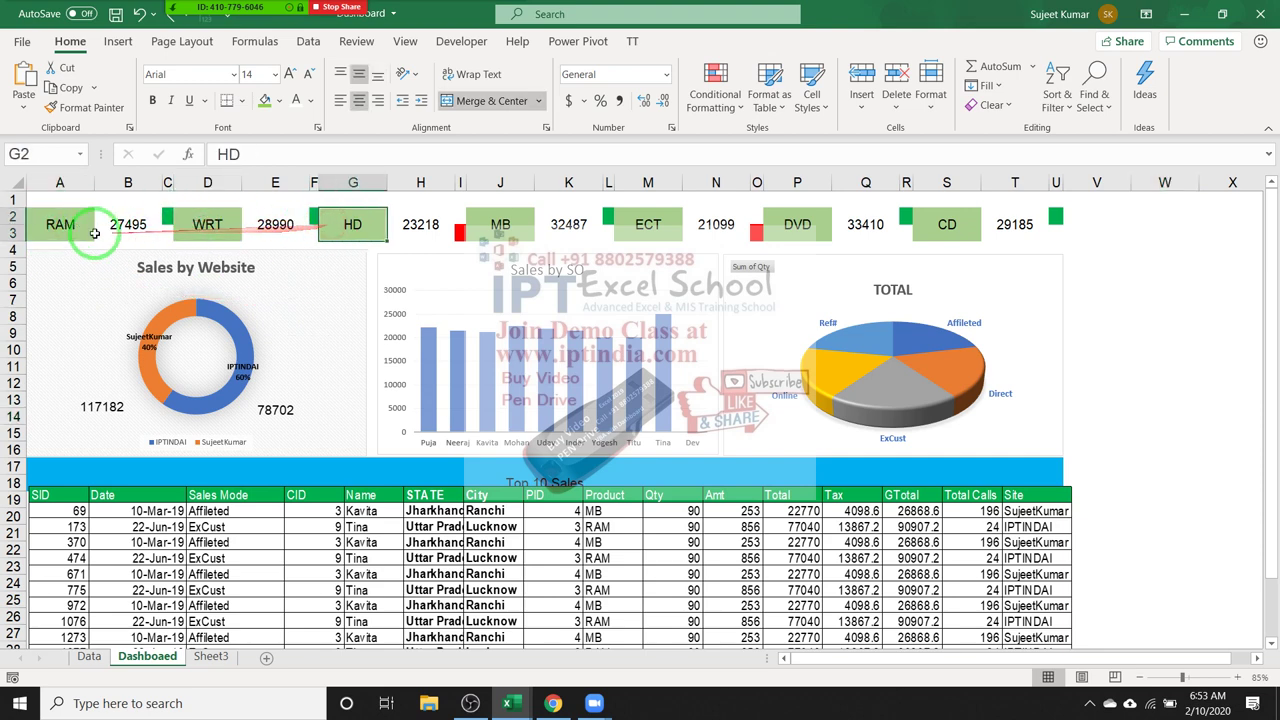
{"action": "left_click", "coordinate": [121, 229]}
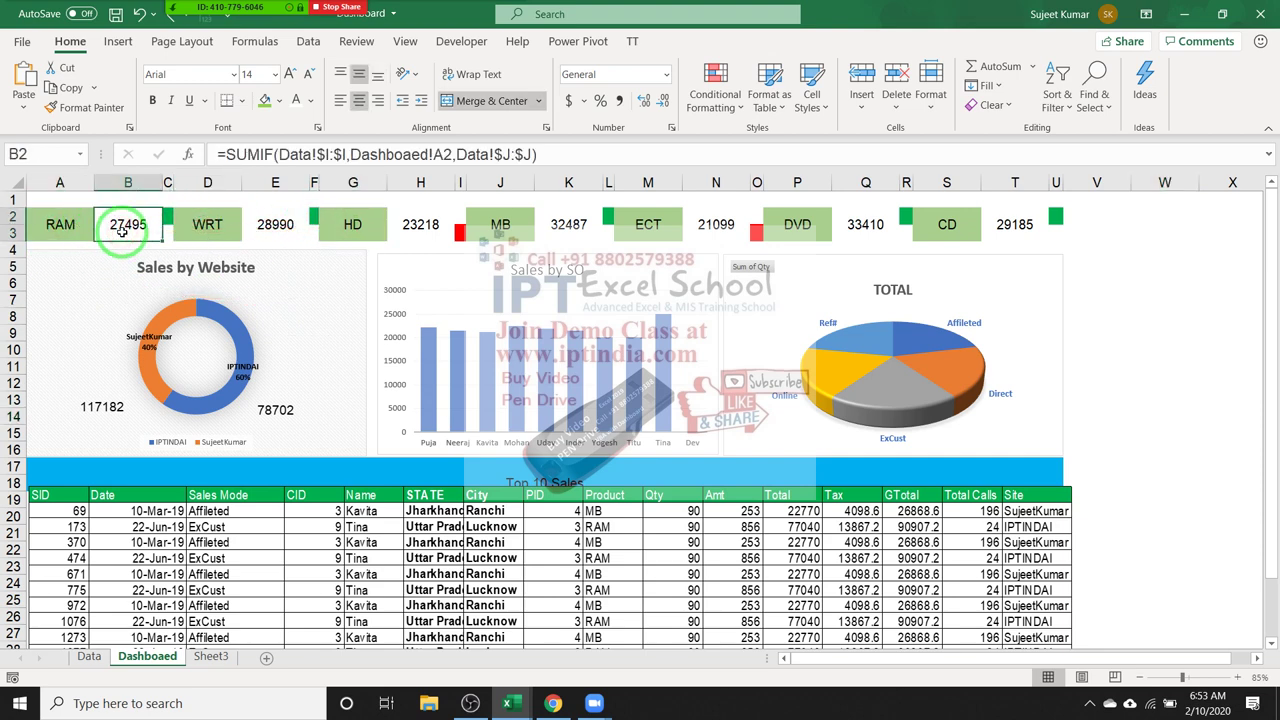
{"action": "left_click", "coordinate": [166, 218]}
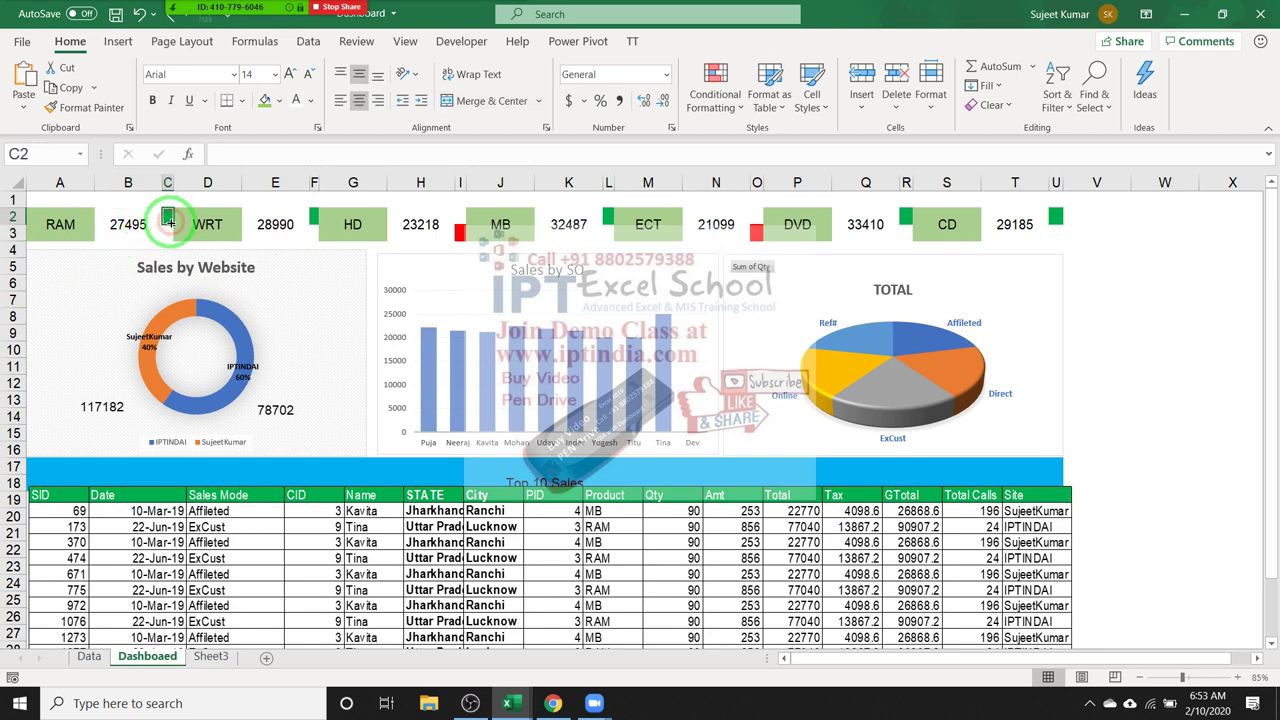
{"action": "left_click", "coordinate": [254, 230]}
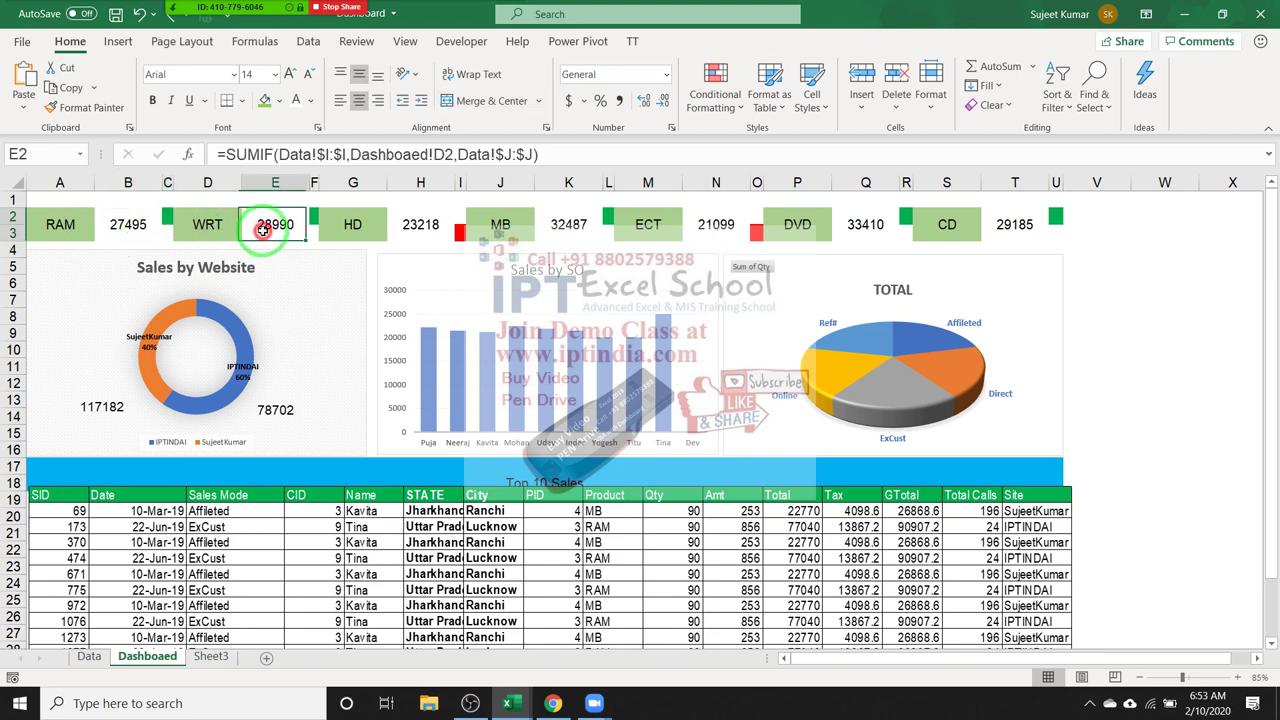
{"action": "left_click", "coordinate": [425, 229]}
{"action": "left_click", "coordinate": [457, 233]}
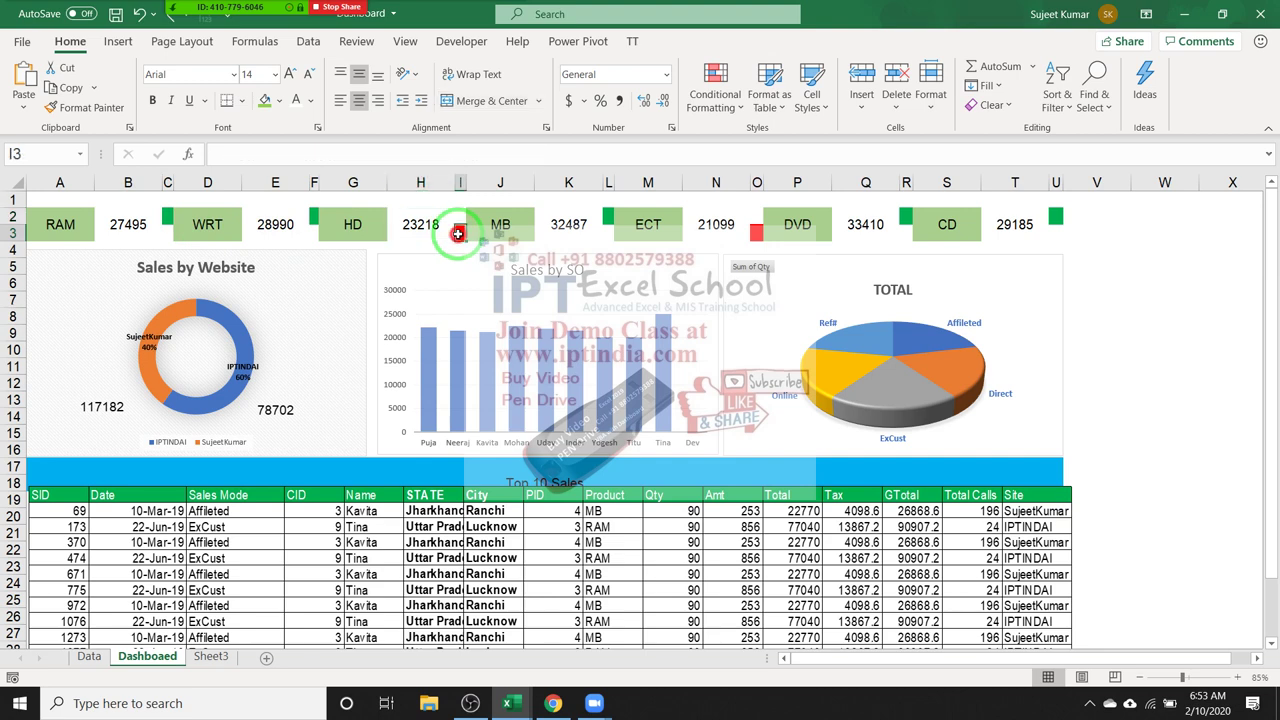
{"action": "left_click_drag", "start_coordinate": [371, 257], "coordinate": [612, 261]}
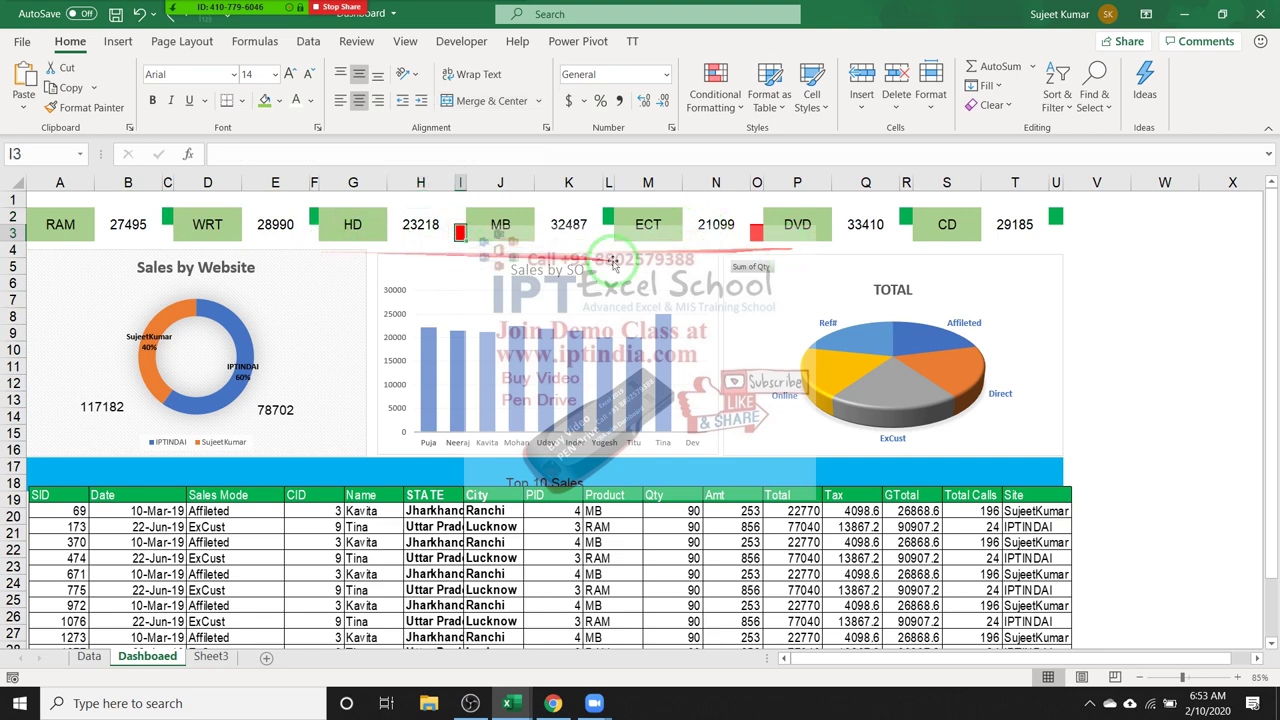
{"action": "left_click", "coordinate": [757, 233]}
{"action": "left_click", "coordinate": [712, 228]}
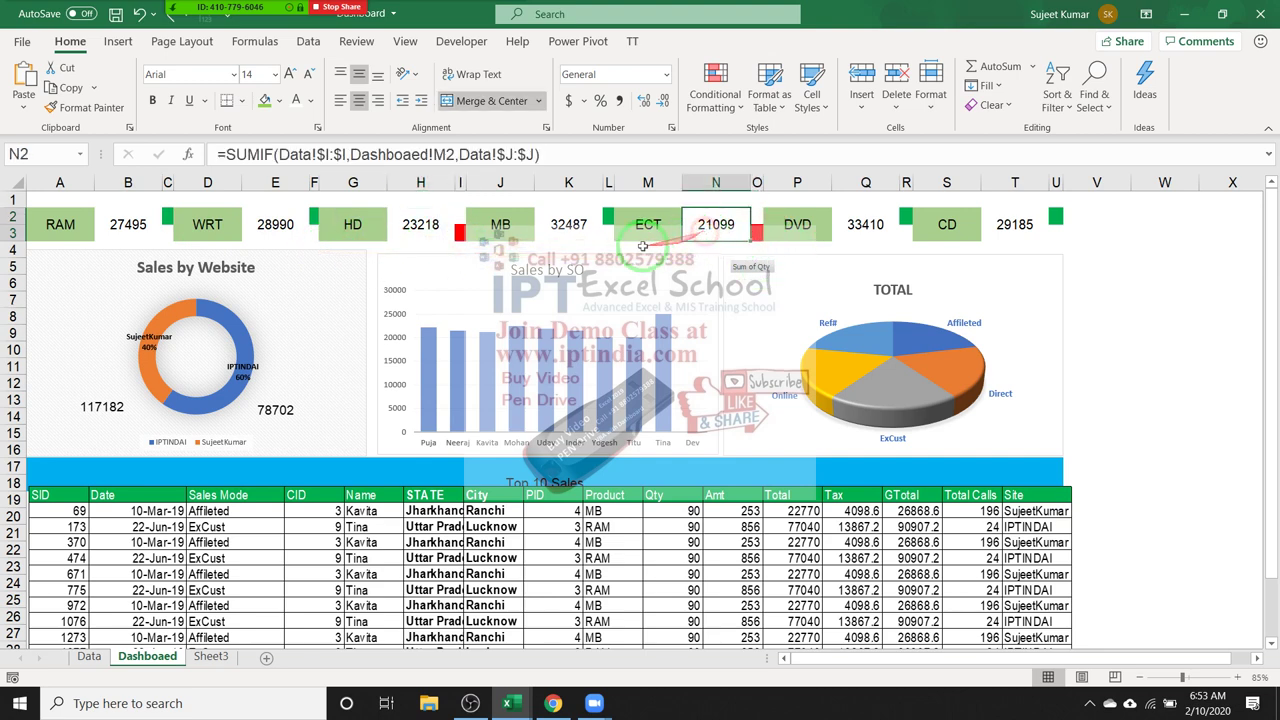
{"action": "left_click", "coordinate": [866, 238]}
{"action": "left_click", "coordinate": [908, 230]}
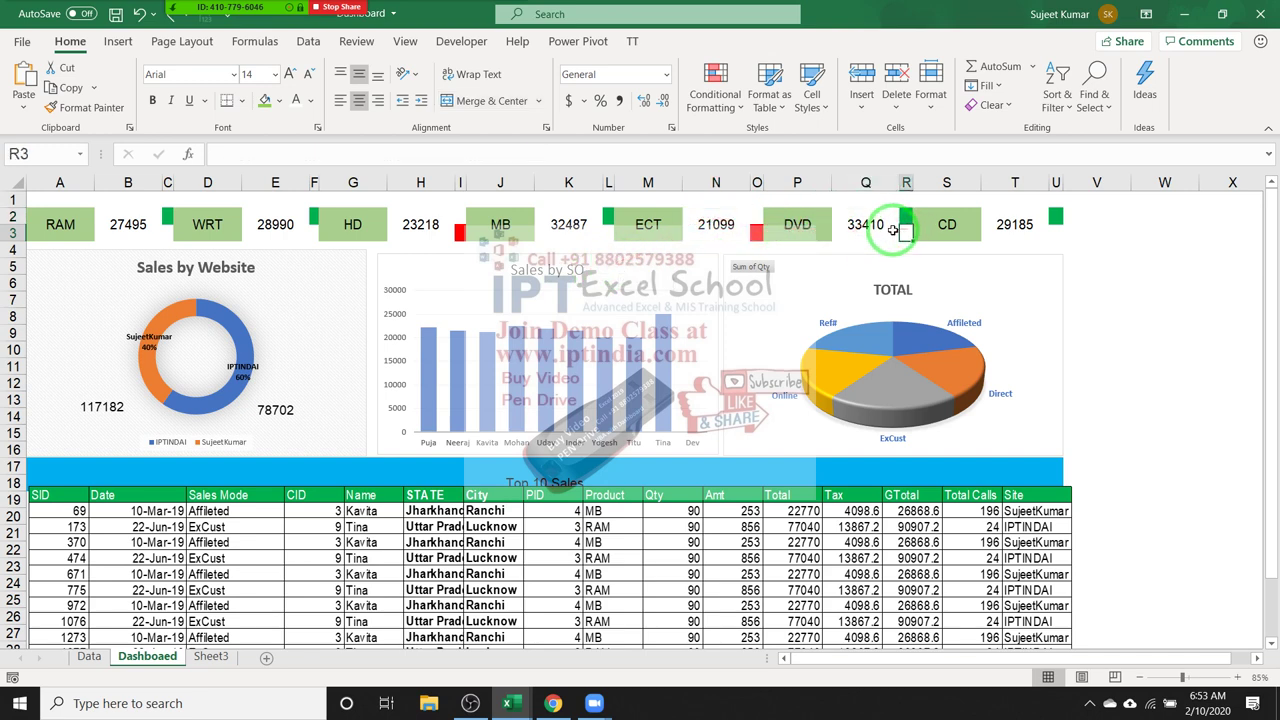
{"action": "left_click", "coordinate": [1040, 226]}
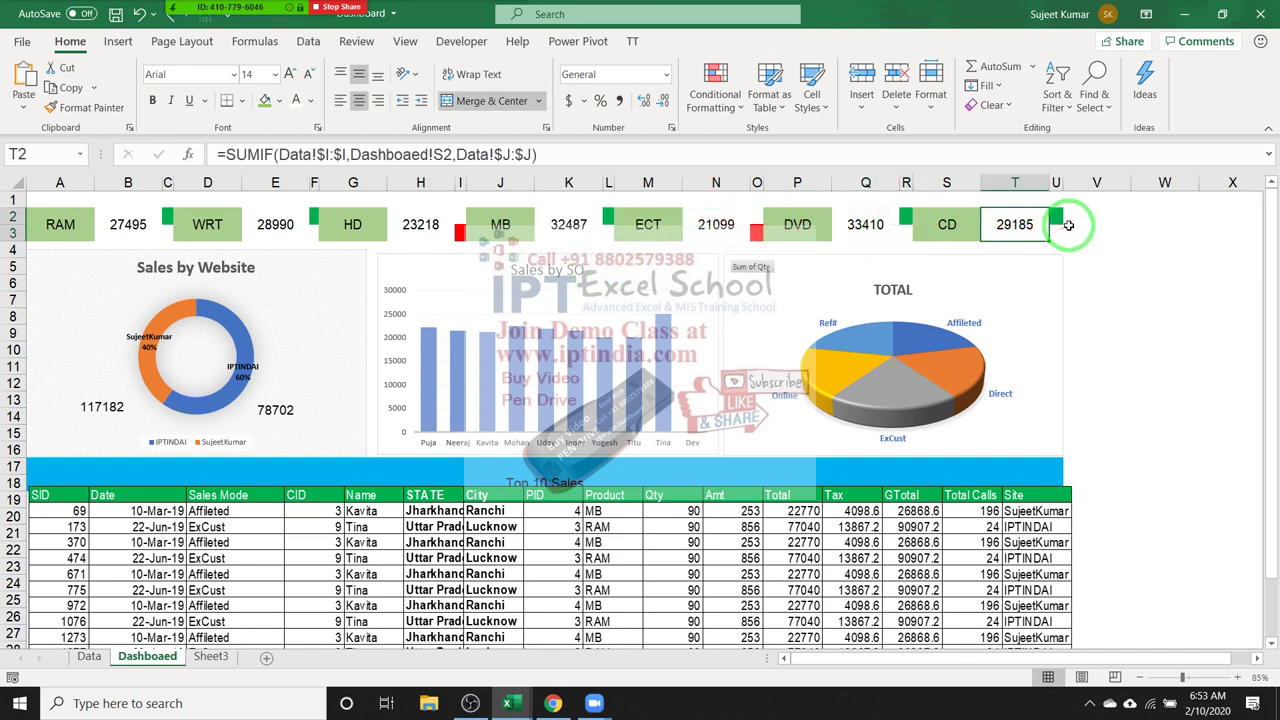
{"action": "left_click", "coordinate": [1056, 218]}
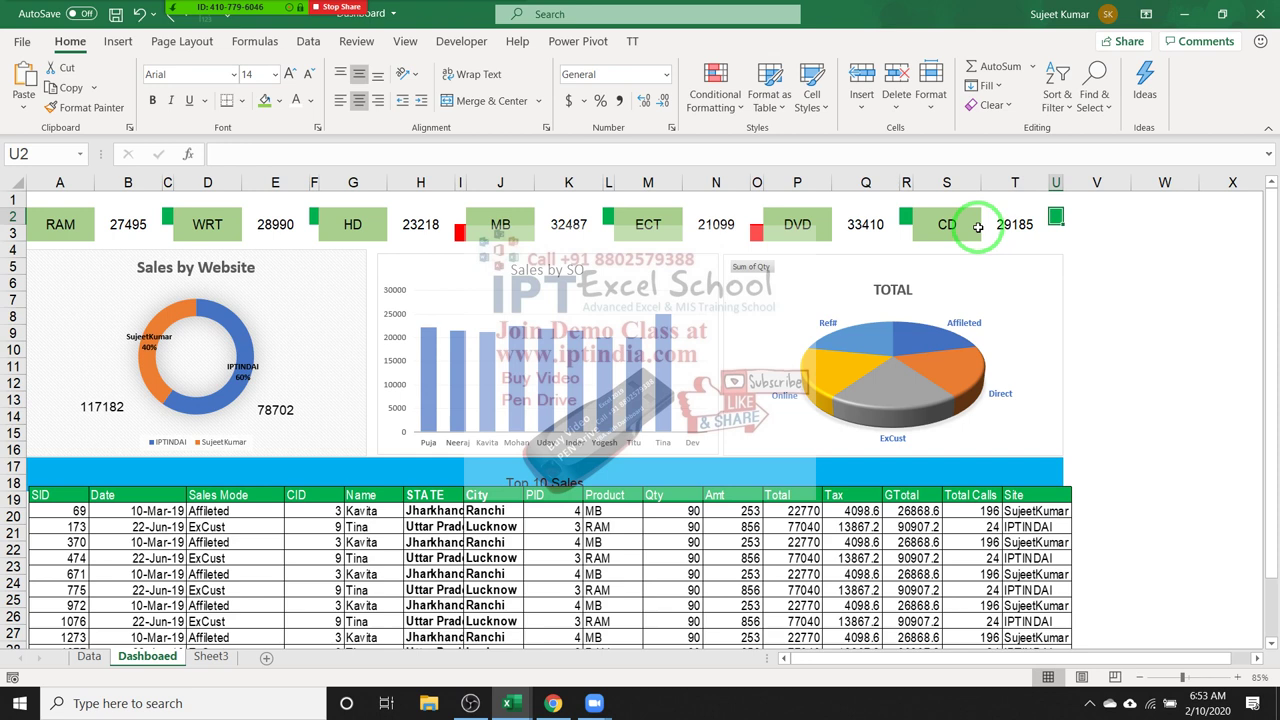
{"action": "scroll", "coordinate": [1143, 330], "scroll_direction": "down", "scroll_amount": 1}
Close the Dashboard workbook with Don't Save and select a RAM cell in Product.
{"action": "scroll", "coordinate": [1140, 345], "scroll_direction": "up", "scroll_amount": 1}
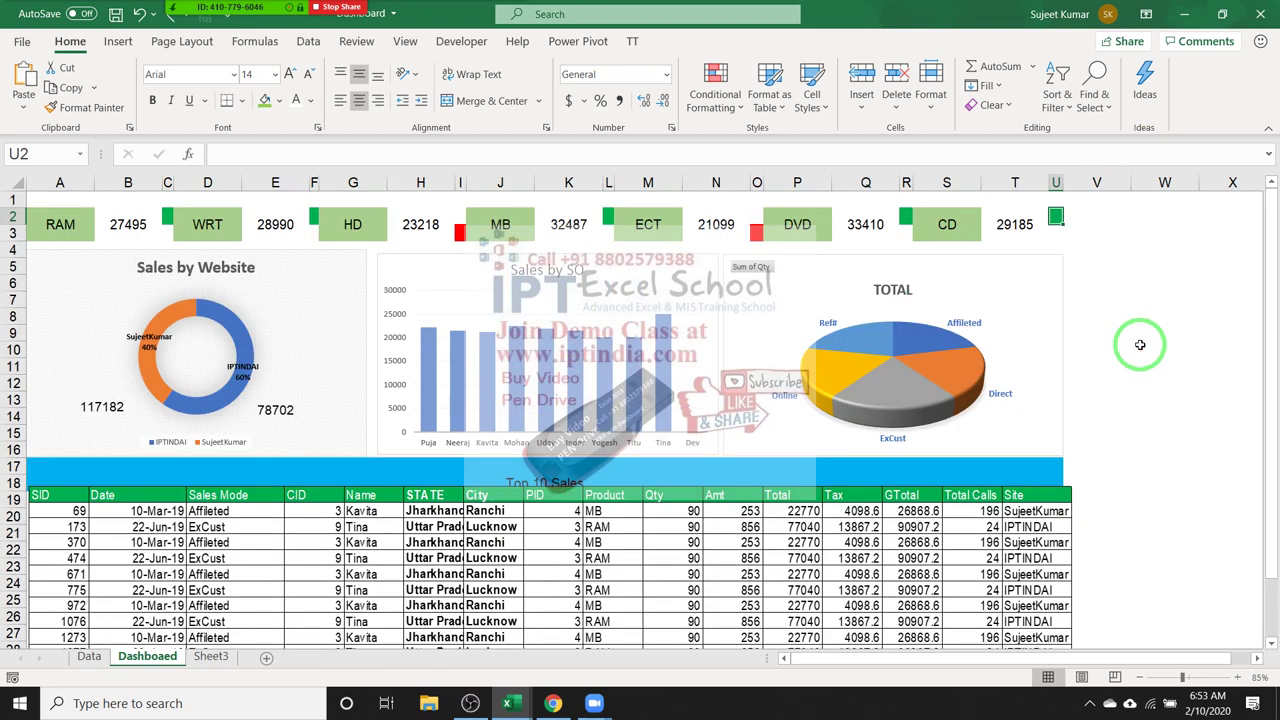
{"action": "left_click", "coordinate": [1262, 16]}
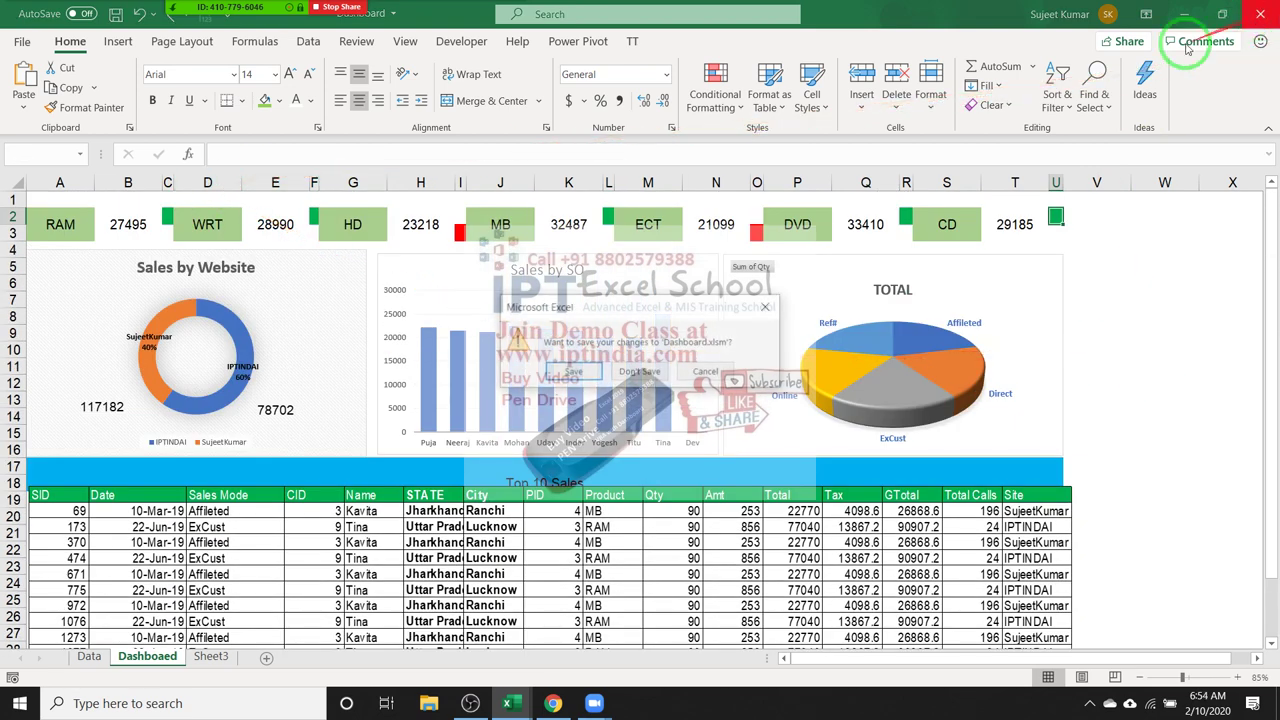
{"action": "left_click", "coordinate": [655, 377]}
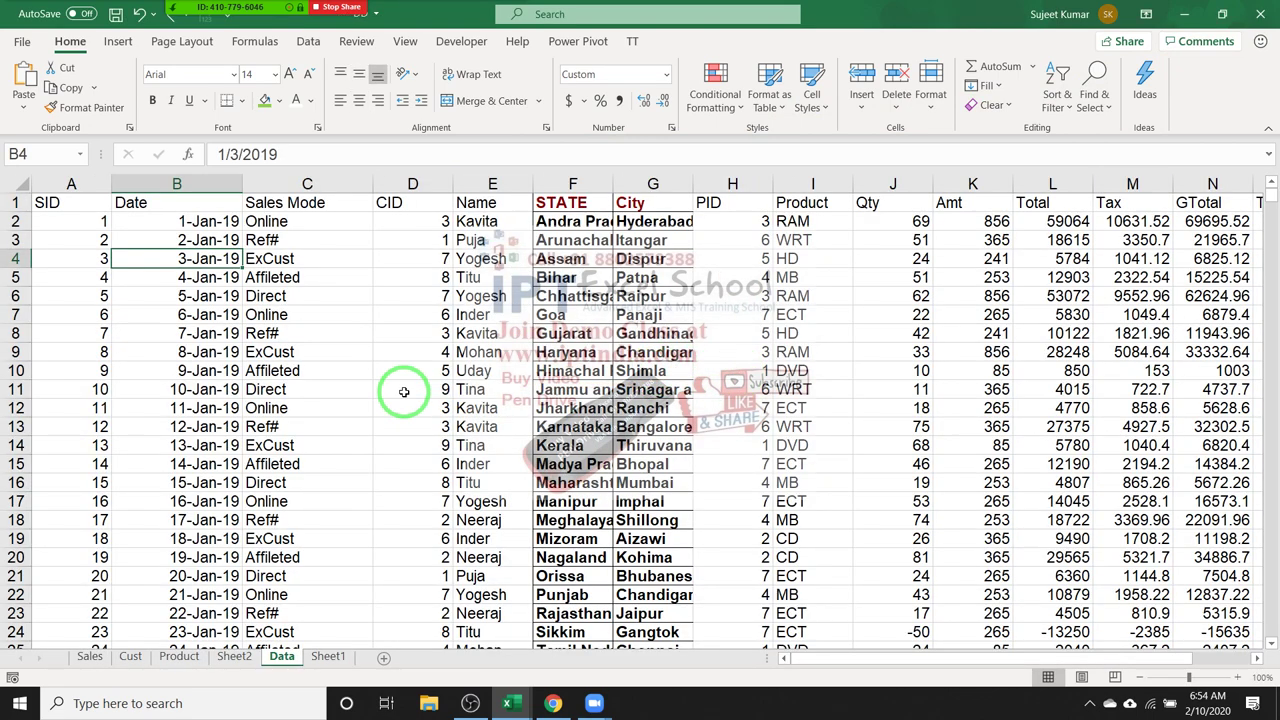
{"action": "scroll", "coordinate": [404, 391], "scroll_direction": "down", "scroll_amount": 4}
{"action": "scroll", "coordinate": [404, 391], "scroll_direction": "up", "scroll_amount": 4}
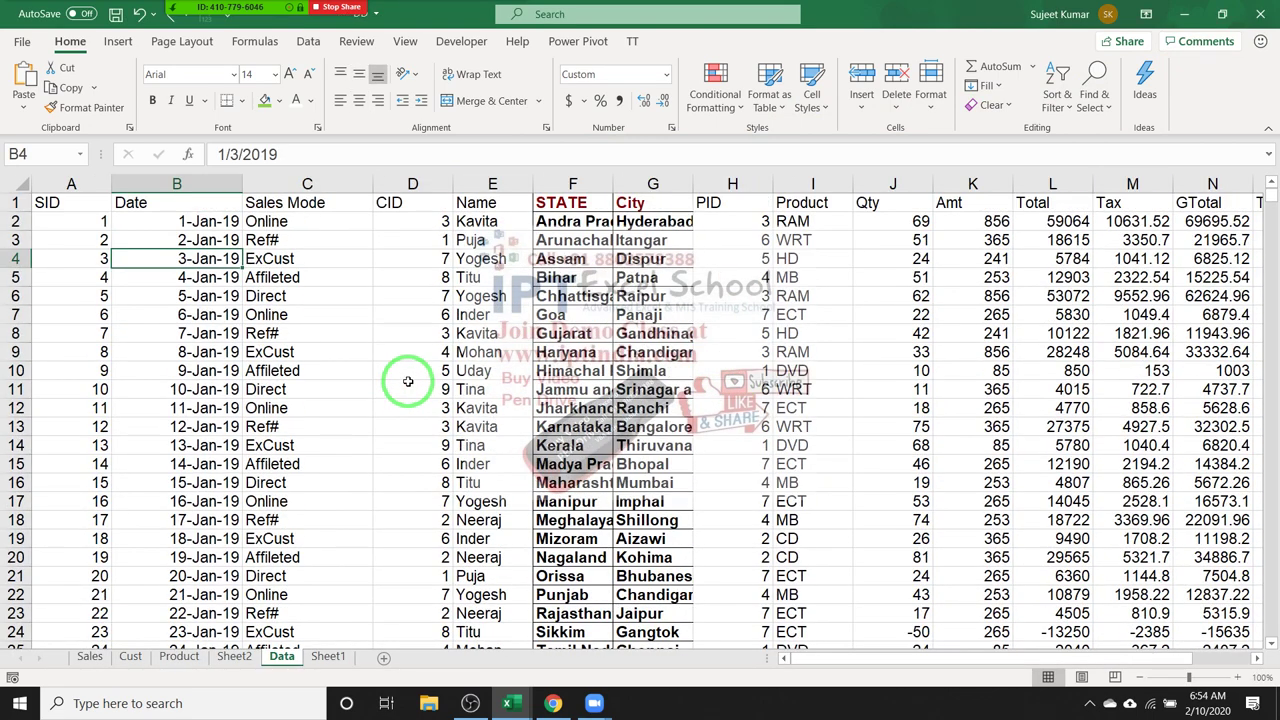
{"action": "left_click", "coordinate": [834, 288]}
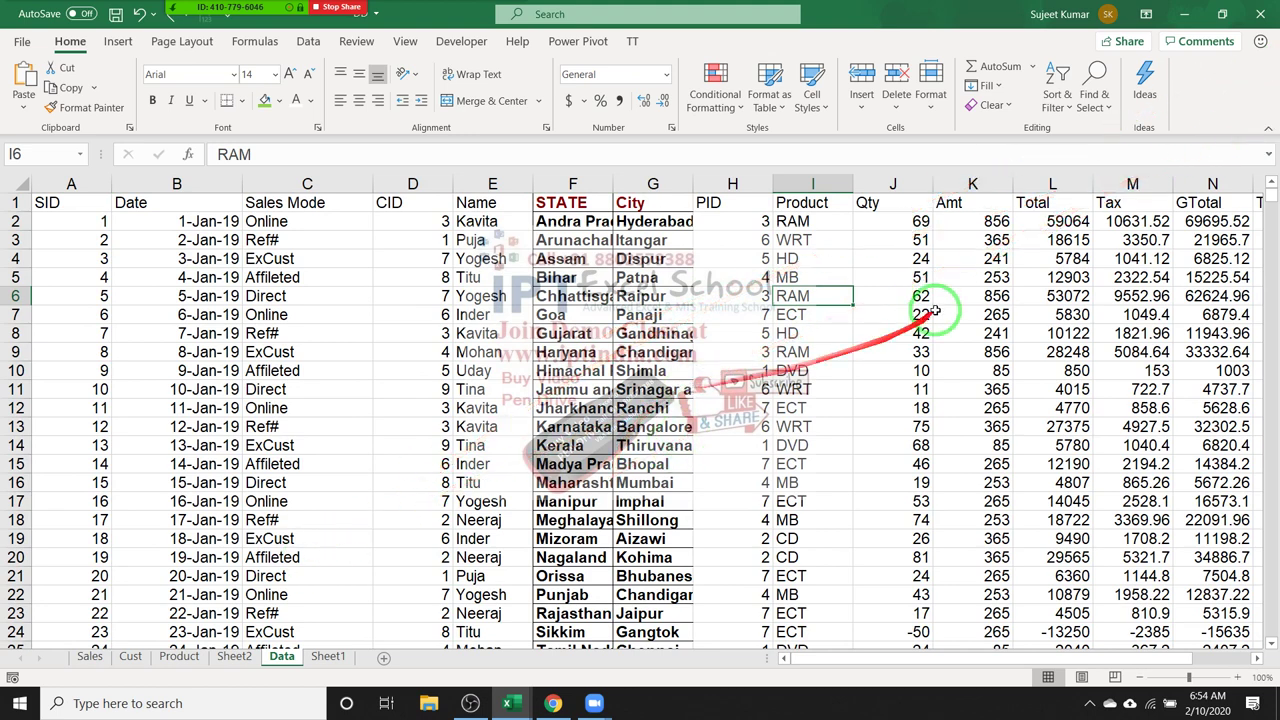
Select the Qty column and start a Less Than rule, then cancel it.
{"action": "left_click", "coordinate": [893, 184]}
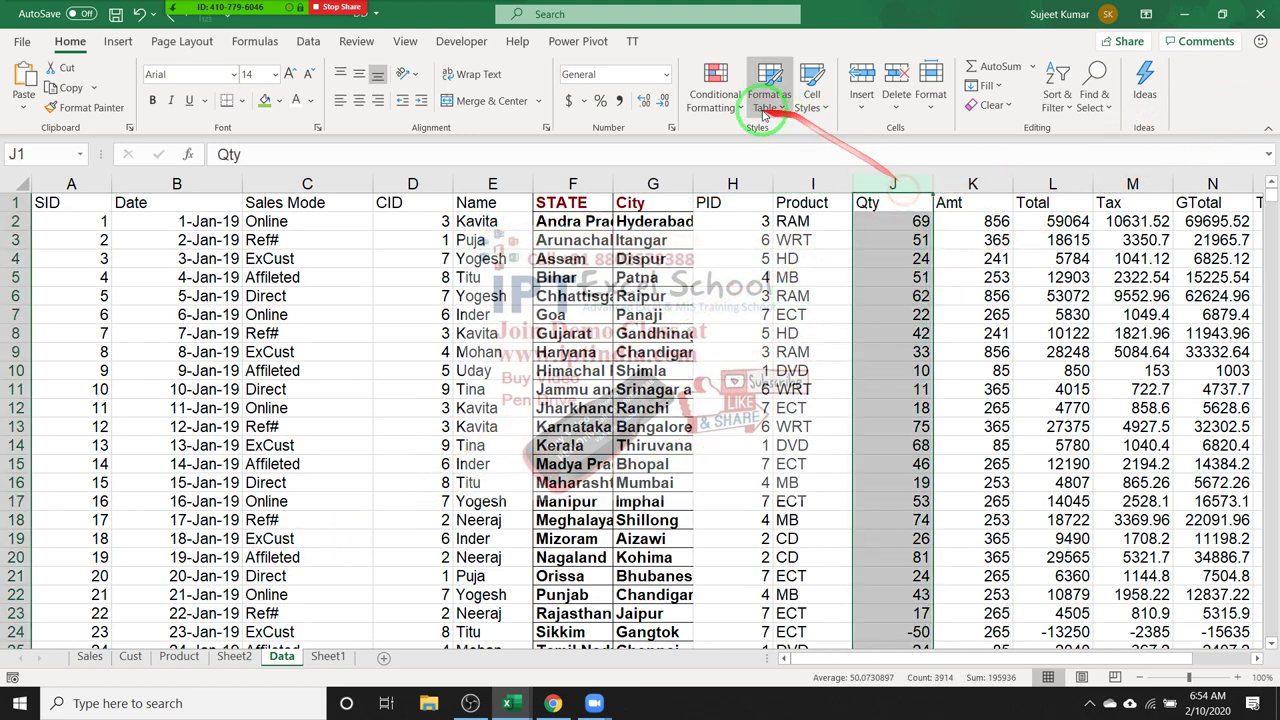
{"action": "left_click", "coordinate": [714, 98]}
{"action": "mouse_move", "coordinate": [770, 141]}
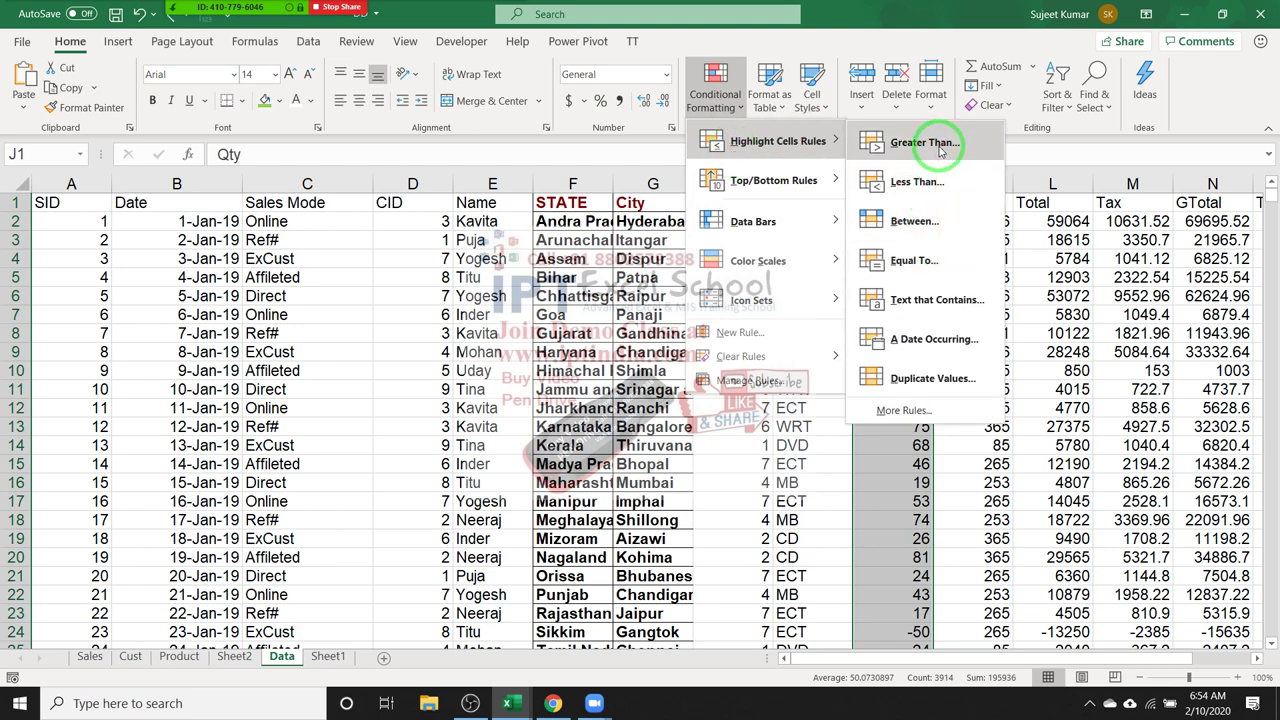
{"action": "left_click", "coordinate": [917, 182]}
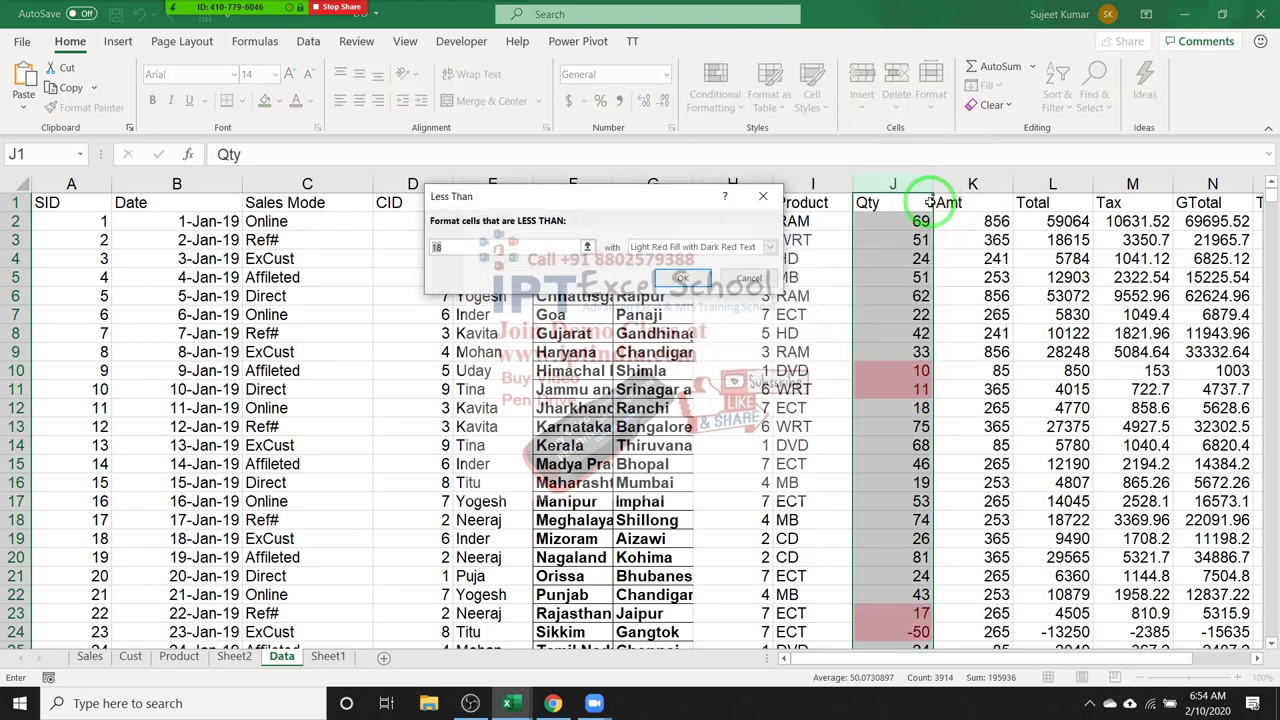
{"action": "key", "text": "Escape"}
Apply a Between 30 and 80 rule to Qty with Light Red Fill and Dark Red Text.
{"action": "left_click", "coordinate": [714, 95]}
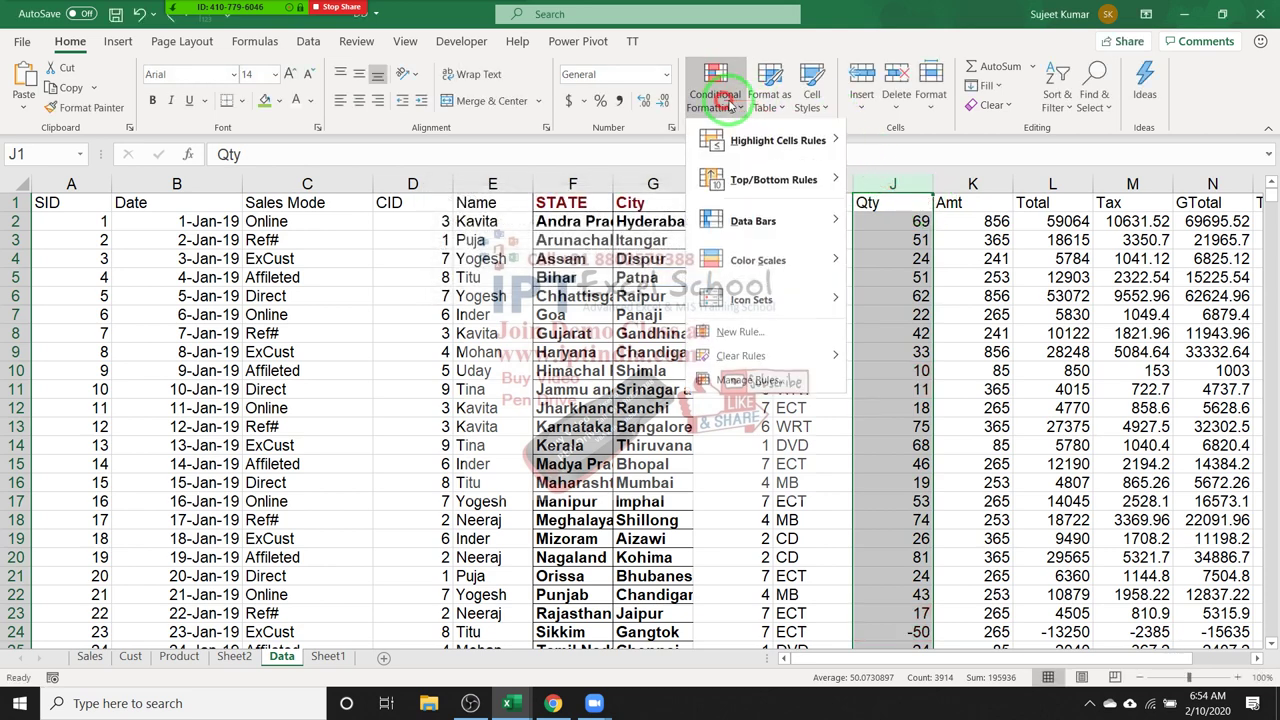
{"action": "mouse_move", "coordinate": [770, 140]}
{"action": "left_click", "coordinate": [875, 219]}
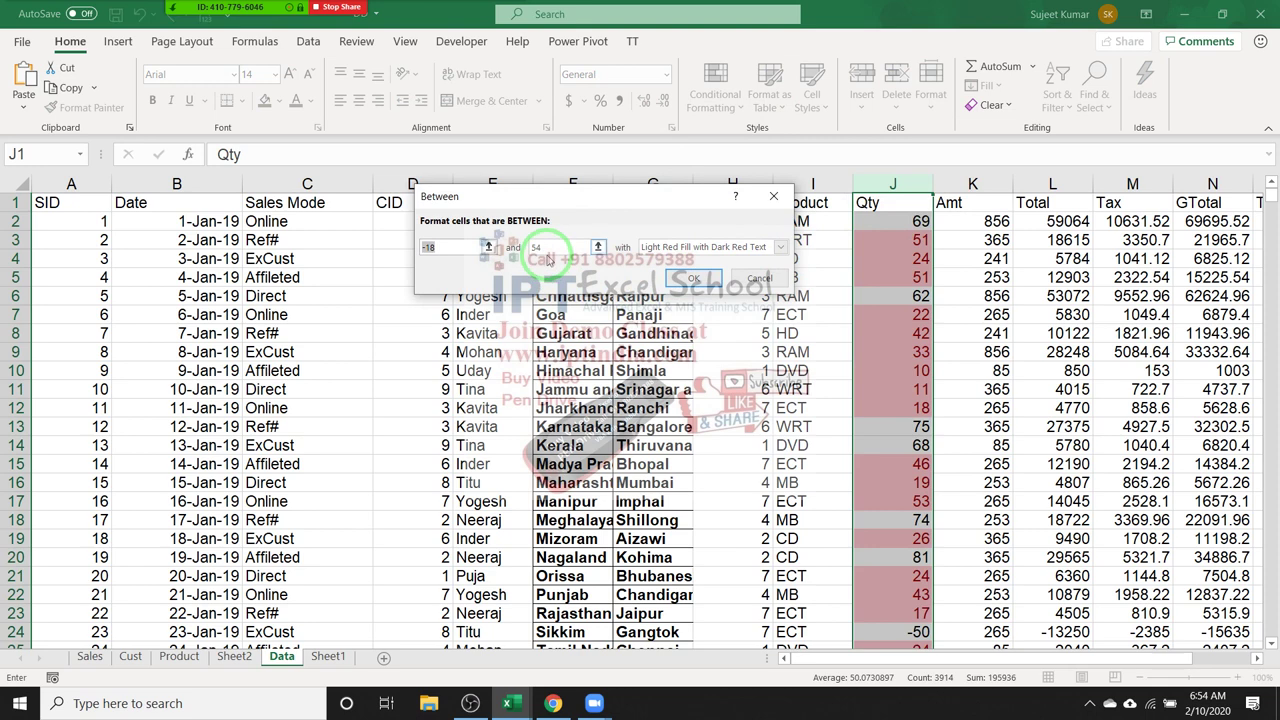
{"action": "double_click", "coordinate": [428, 247]}
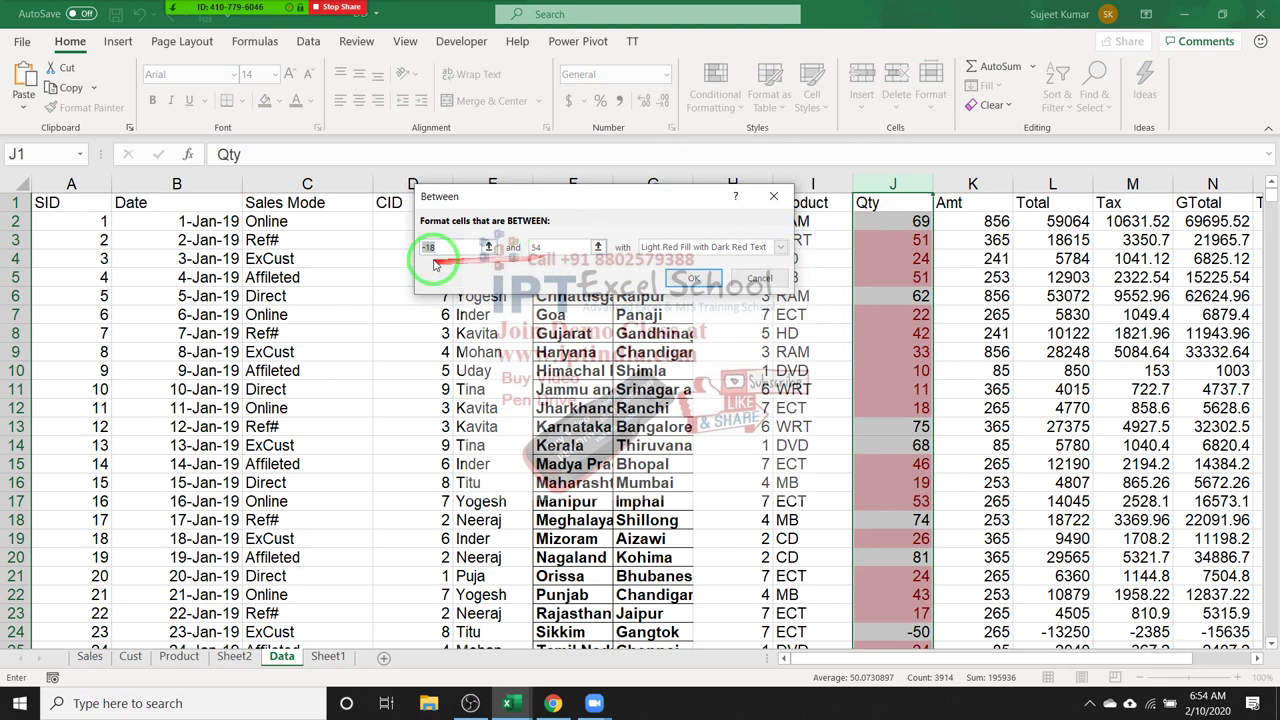
{"action": "type", "text": "15"}
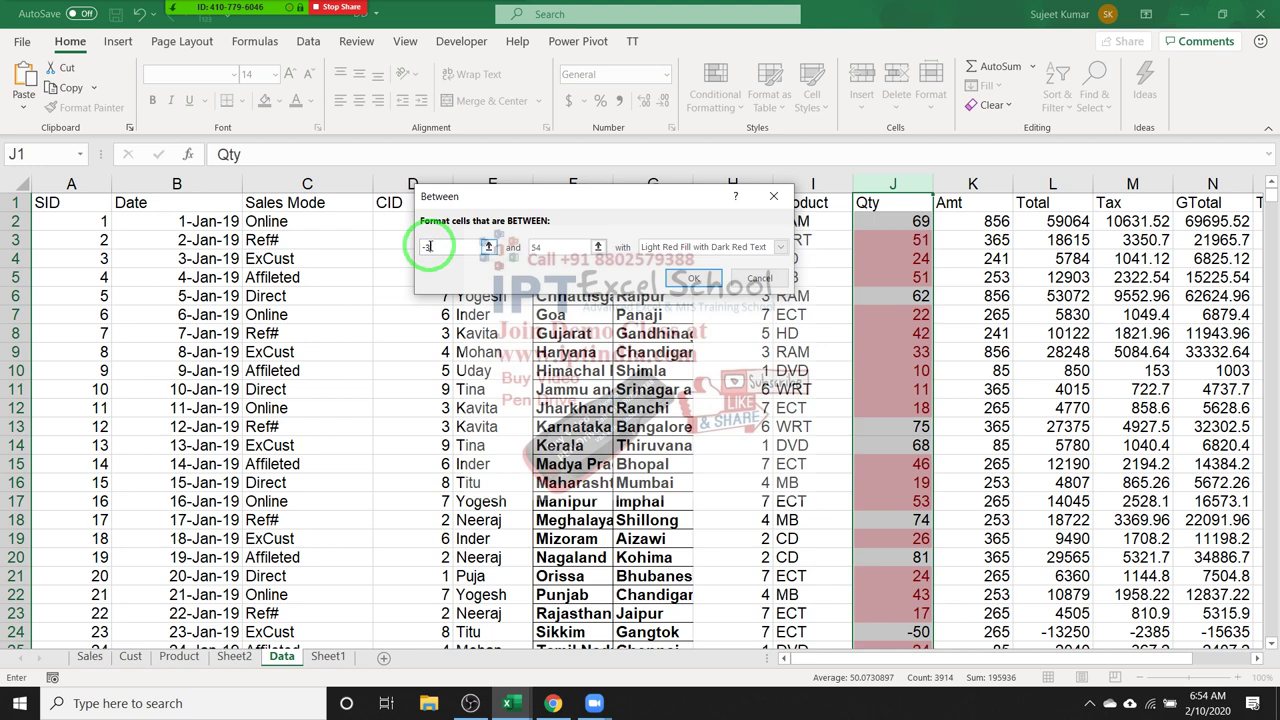
{"action": "type", "text": "0"}
{"action": "left_click", "coordinate": [548, 247]}
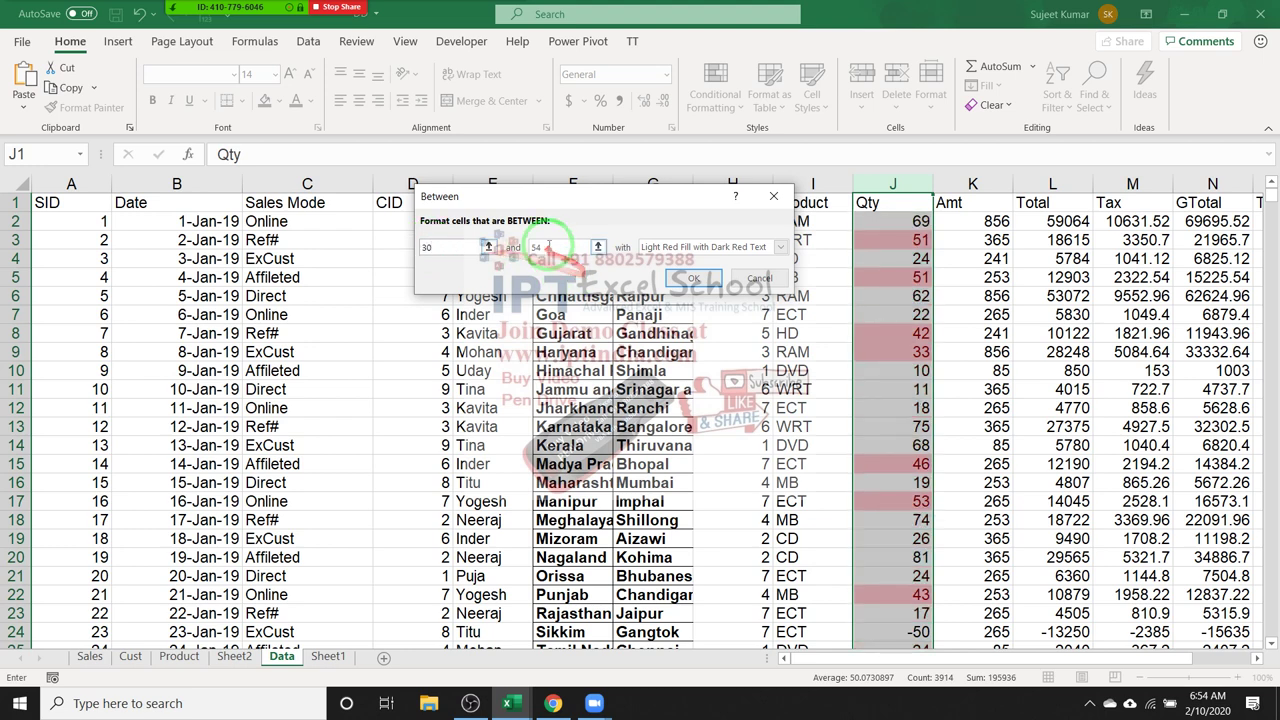
{"action": "double_click", "coordinate": [548, 247]}
{"action": "type", "text": "8"}
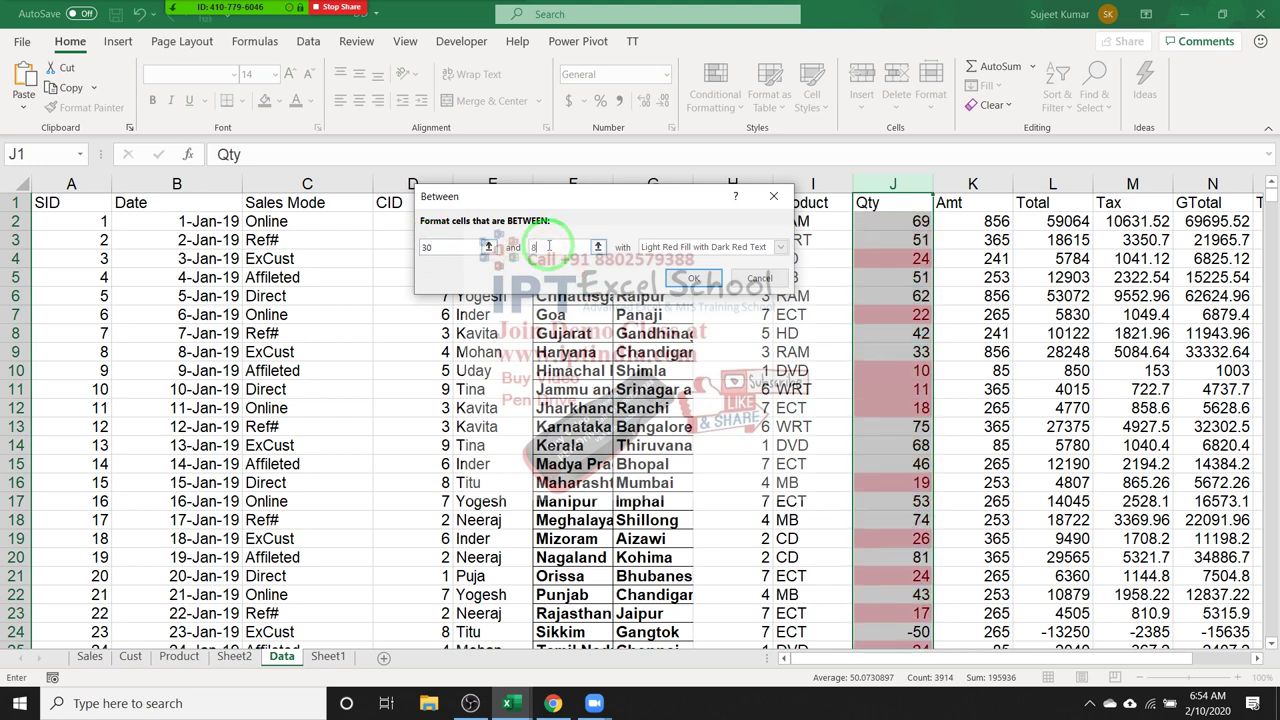
{"action": "type", "text": "0"}
{"action": "left_click", "coordinate": [714, 277]}
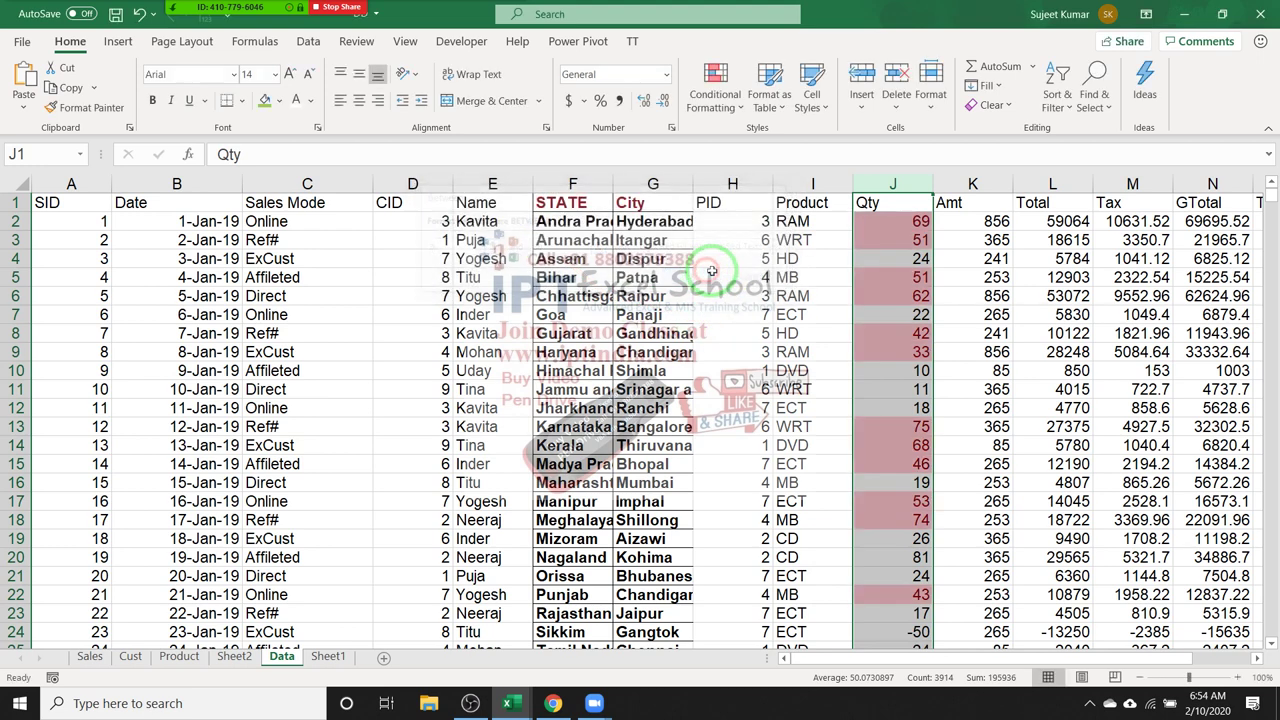
Change the Qty entries to 15 in J5 and 54 in J6.
{"action": "left_click", "coordinate": [945, 314]}
{"action": "left_click", "coordinate": [900, 314]}
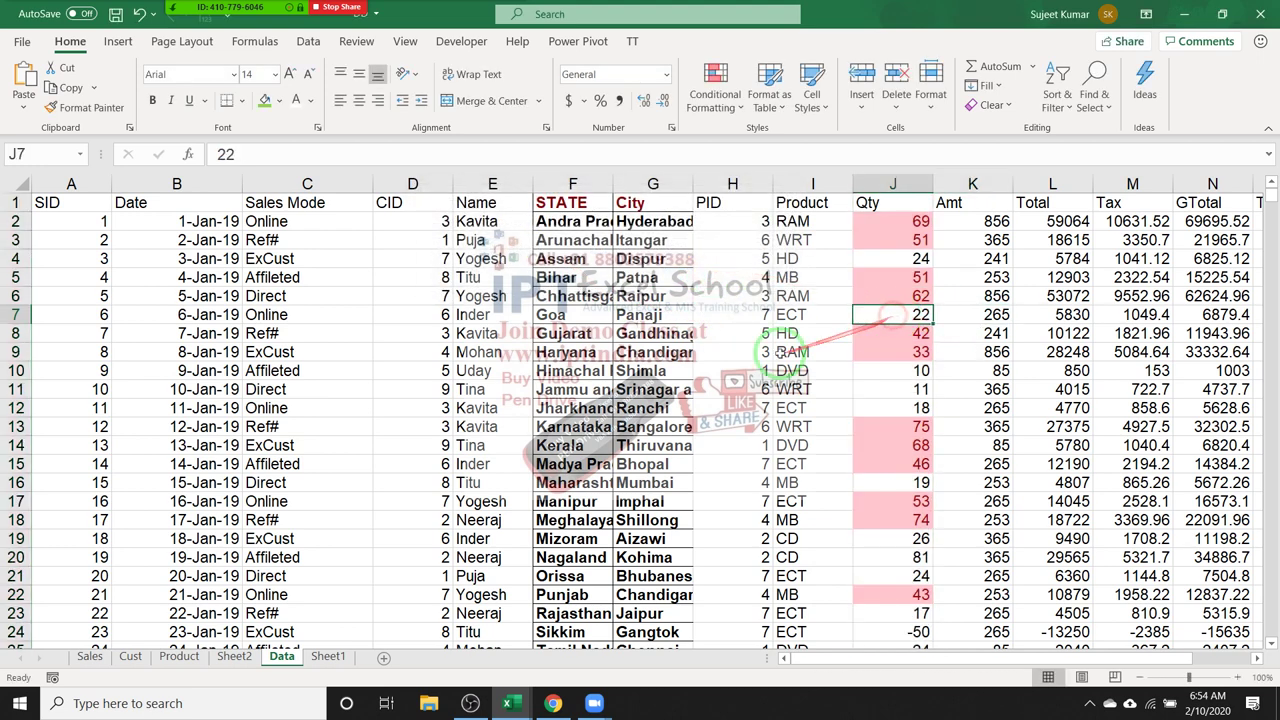
{"action": "left_click", "coordinate": [893, 296]}
{"action": "type", "text": "2"}
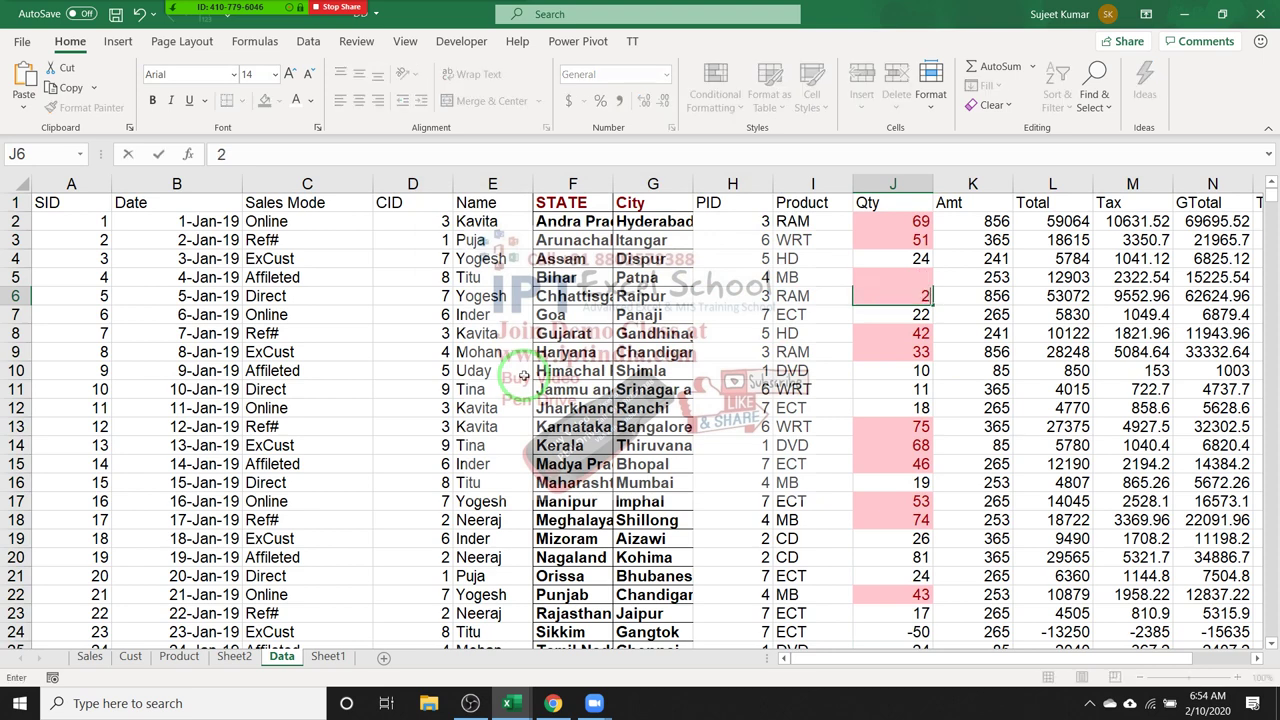
{"action": "key", "text": "Return"}
{"action": "key", "text": "Up"}
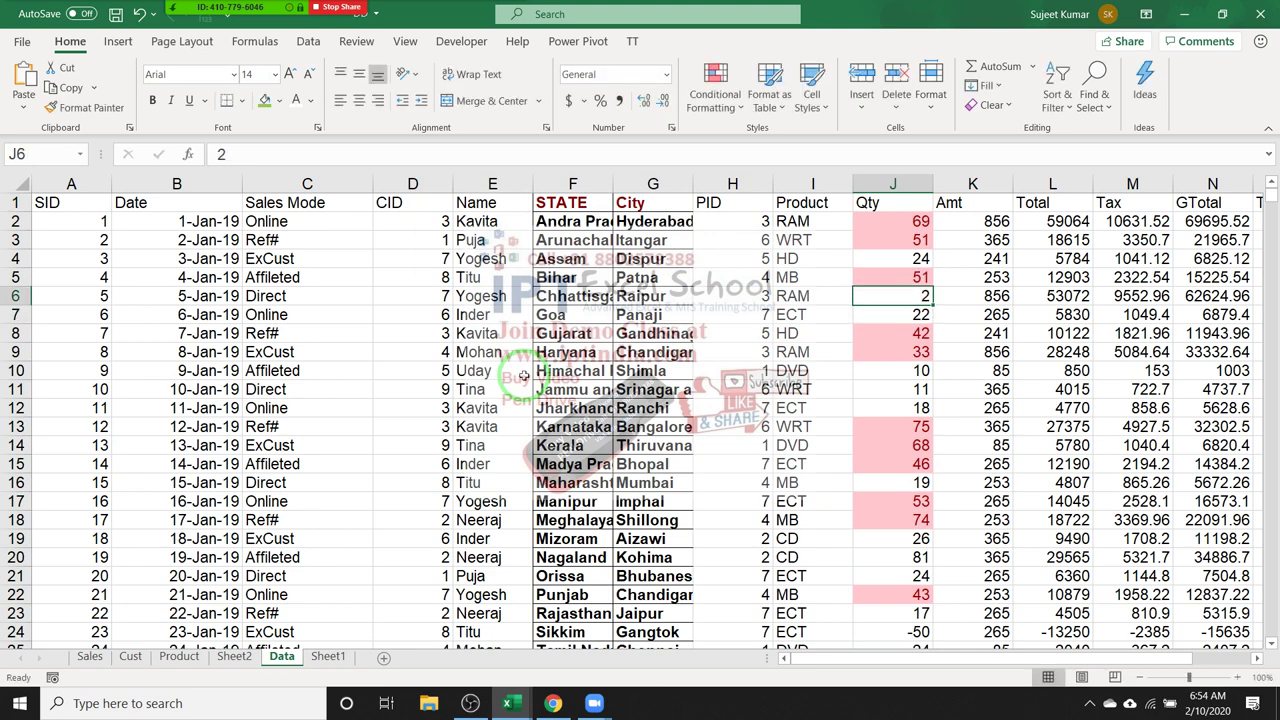
{"action": "type", "text": "2"}
{"action": "key", "text": "Up"}
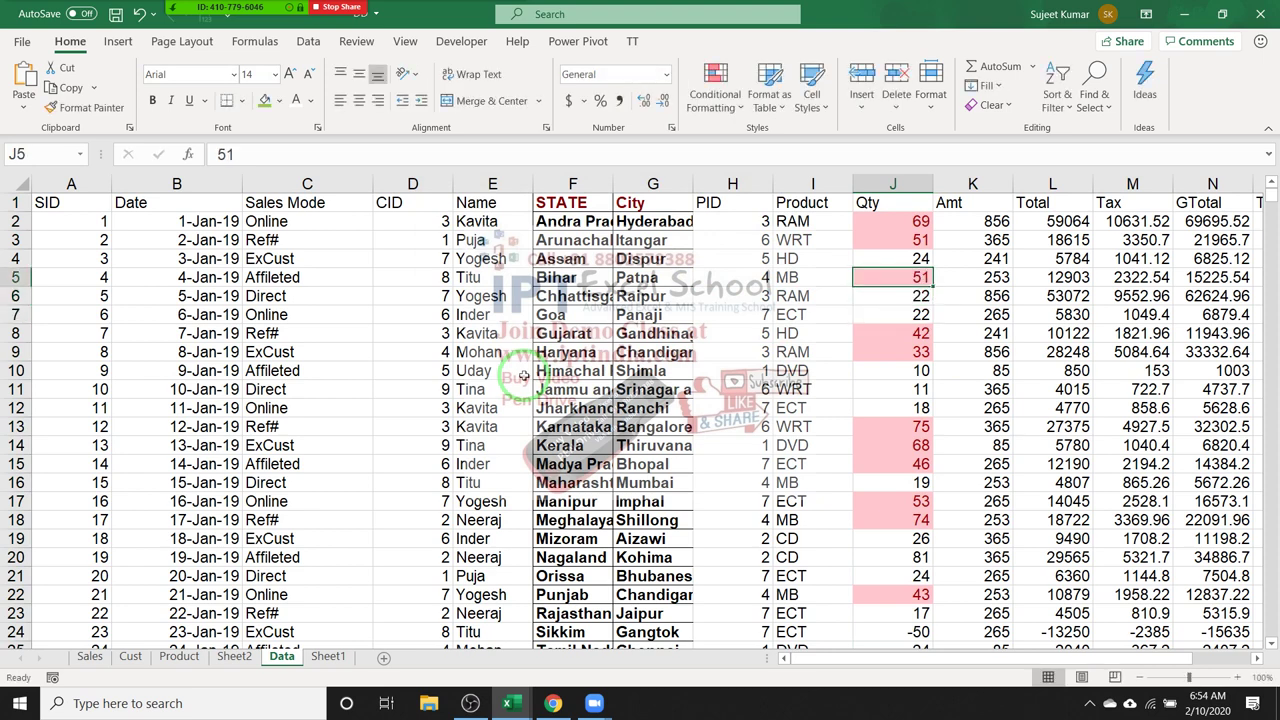
{"action": "type", "text": "15"}
{"action": "key", "text": "Return"}
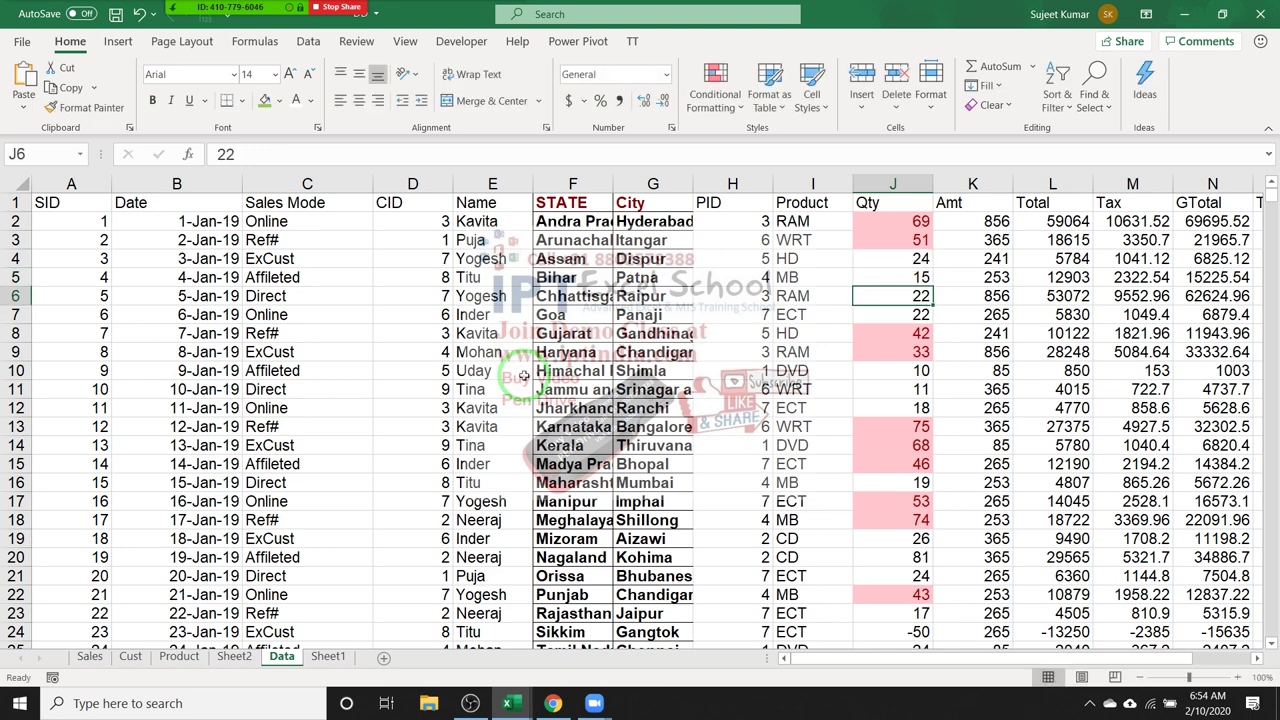
{"action": "type", "text": "54"}
{"action": "key", "text": "Return"}
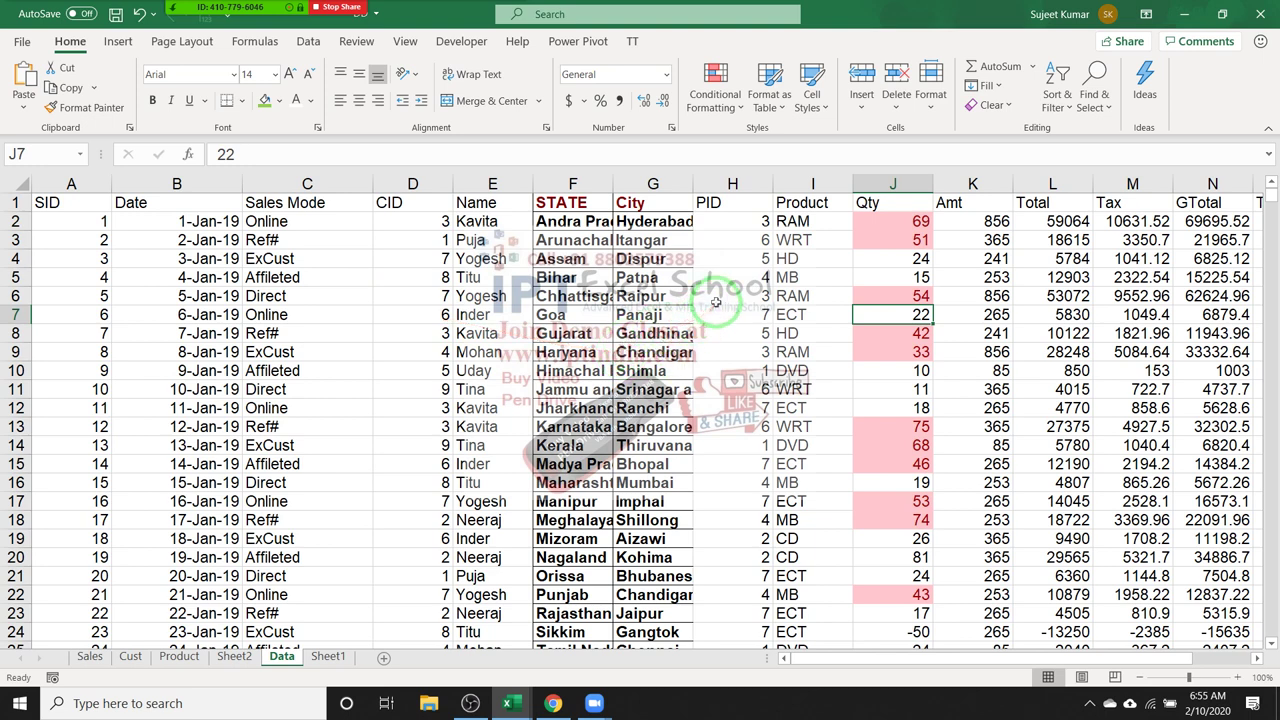
Select the Qty column and show the Conditional Formatting highlight rules.
{"action": "left_click_drag", "start_coordinate": [720, 280], "coordinate": [925, 122]}
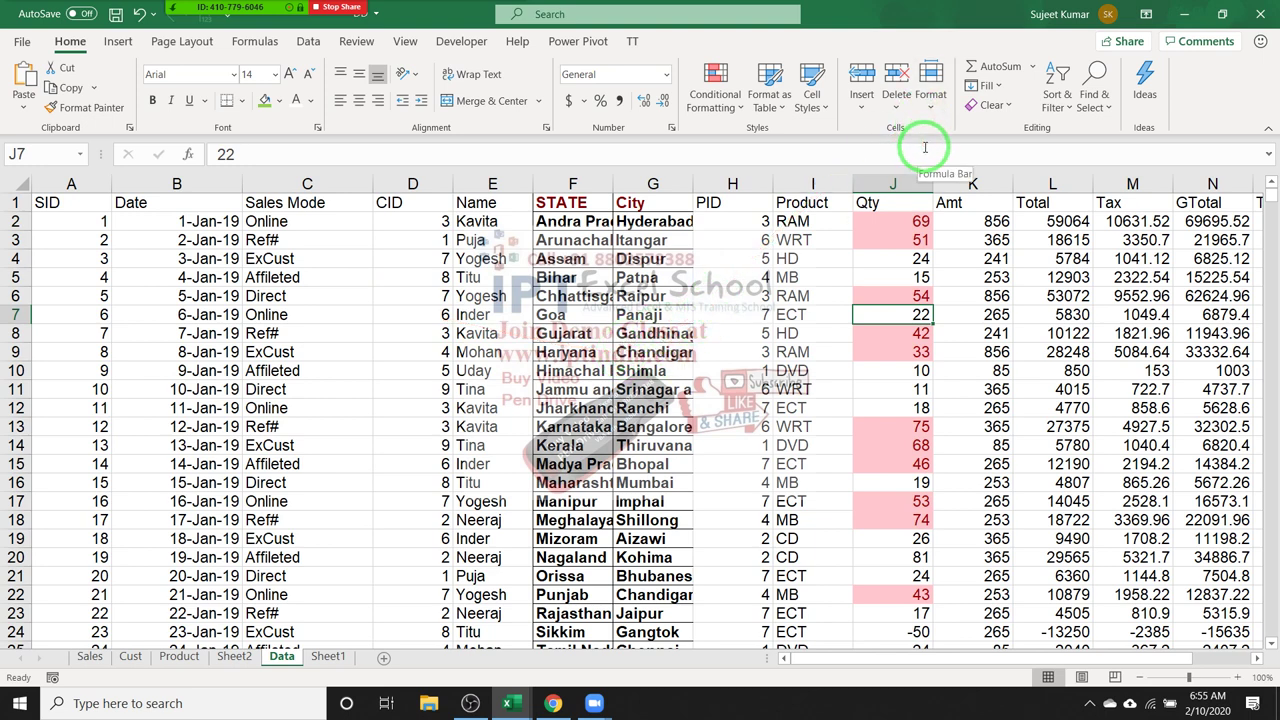
{"action": "left_click_drag", "start_coordinate": [858, 147], "coordinate": [840, 172]}
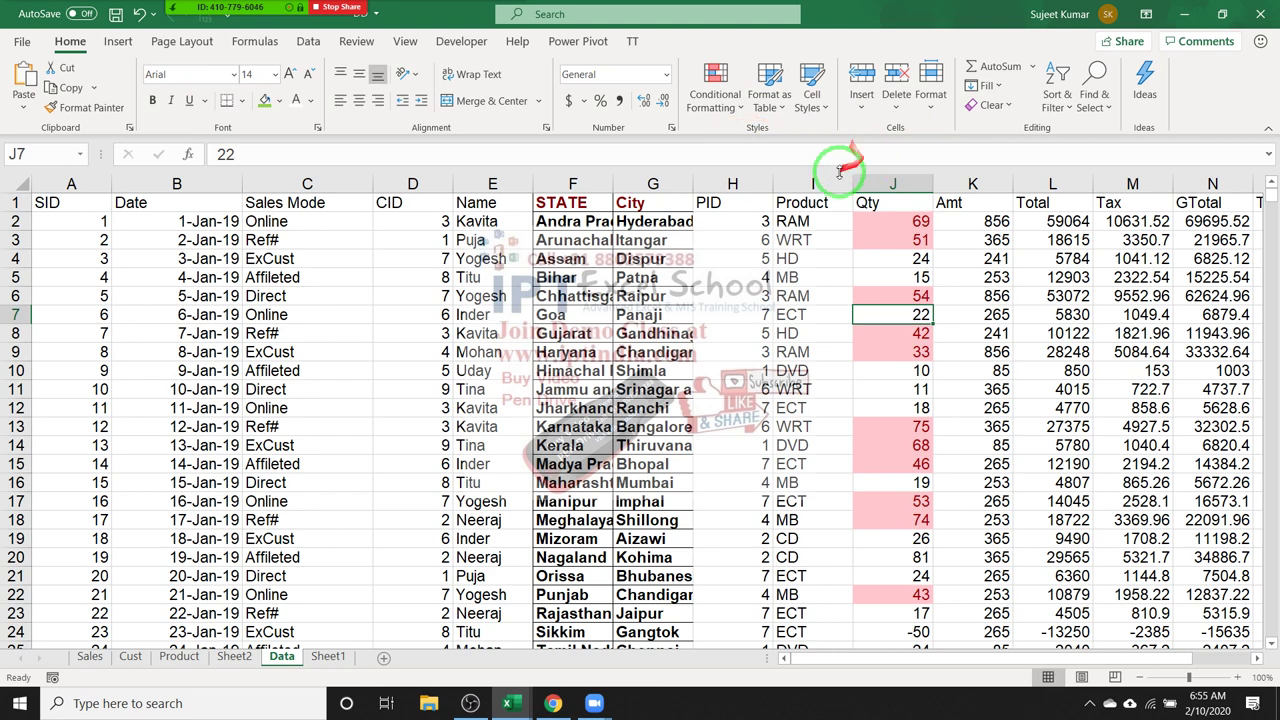
{"action": "left_click", "coordinate": [870, 184]}
{"action": "left_click", "coordinate": [716, 100]}
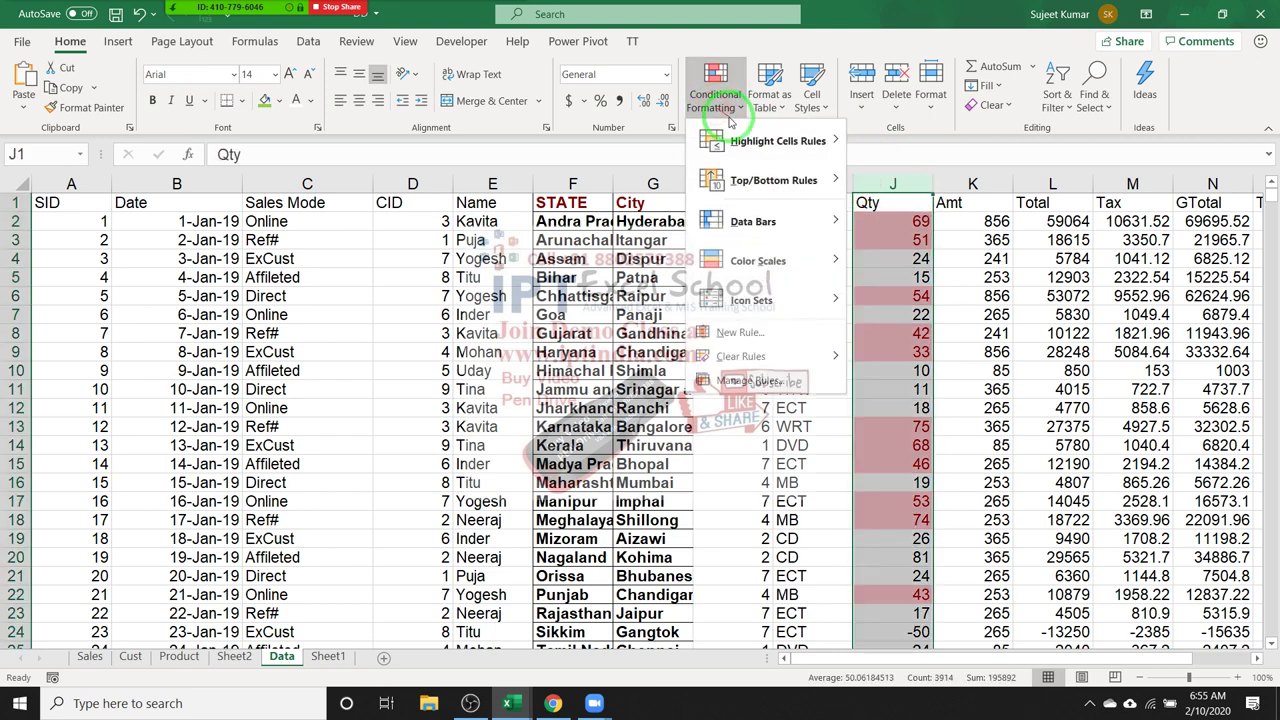
{"action": "mouse_move", "coordinate": [766, 141]}
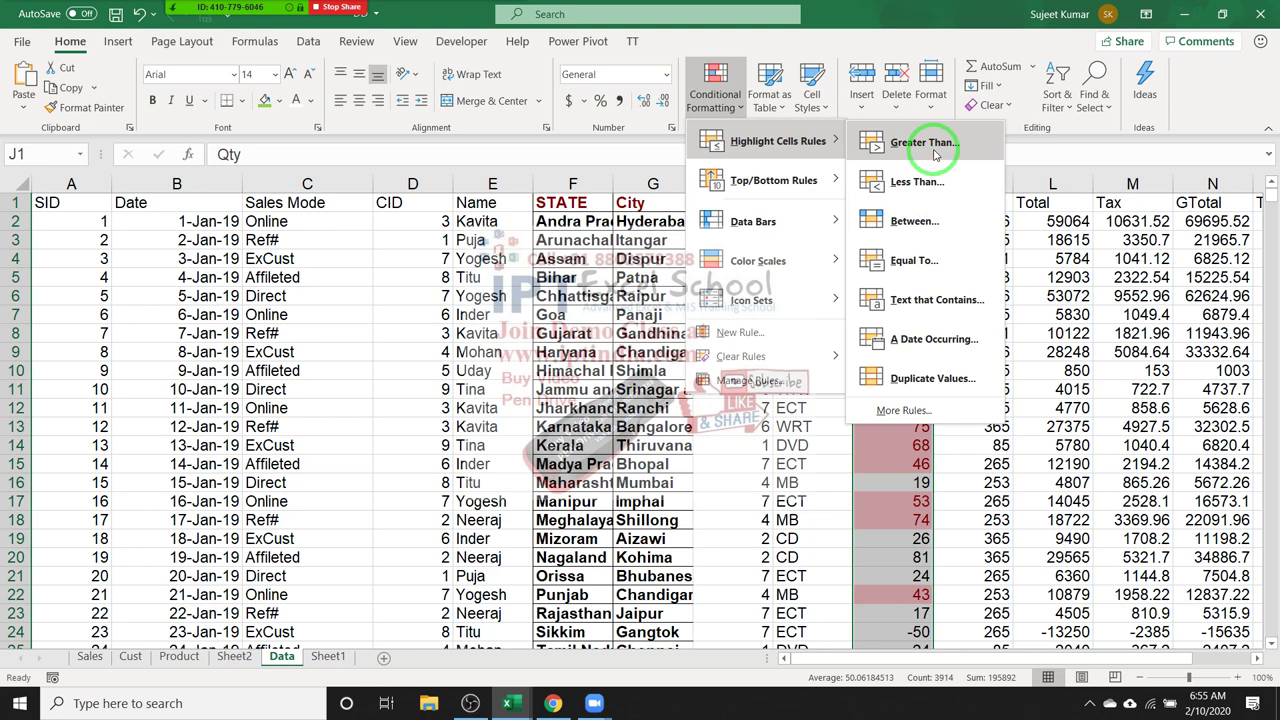
Preview a Greater Than 7-jan-19 rule on the Date column, then cancel it.
{"action": "left_click", "coordinate": [60, 202]}
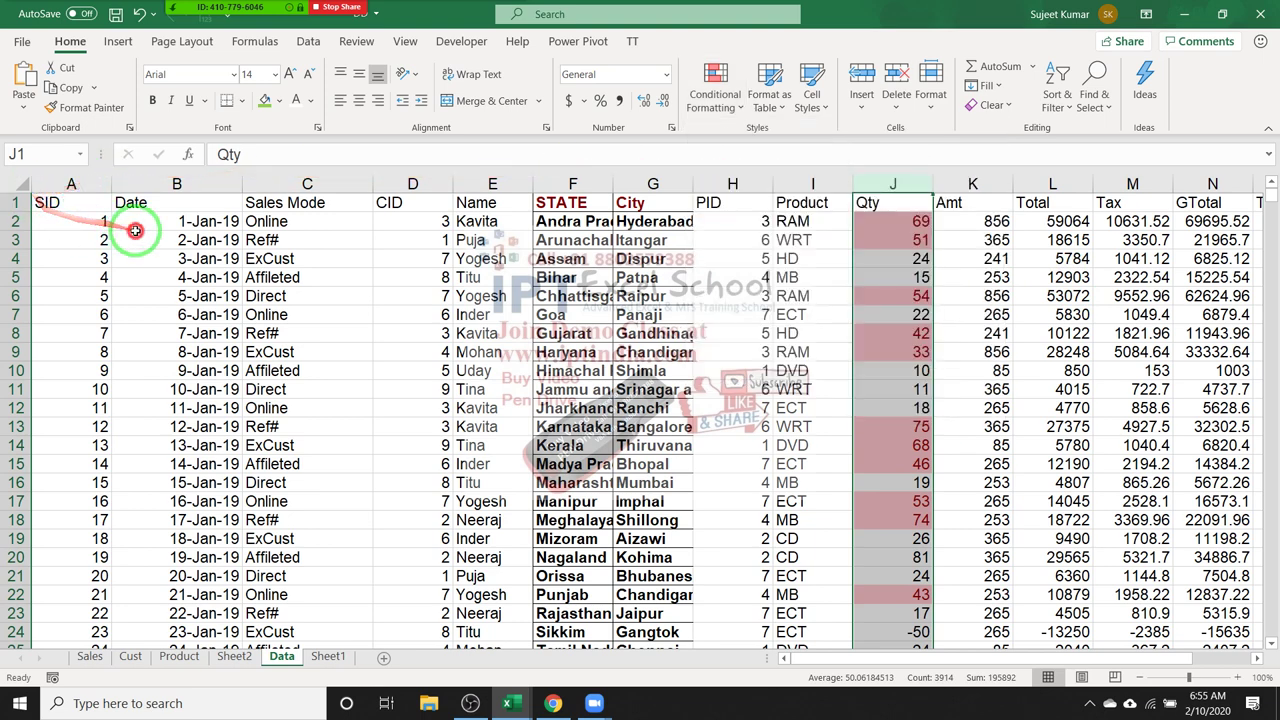
{"action": "left_click", "coordinate": [170, 184]}
{"action": "left_click", "coordinate": [712, 86]}
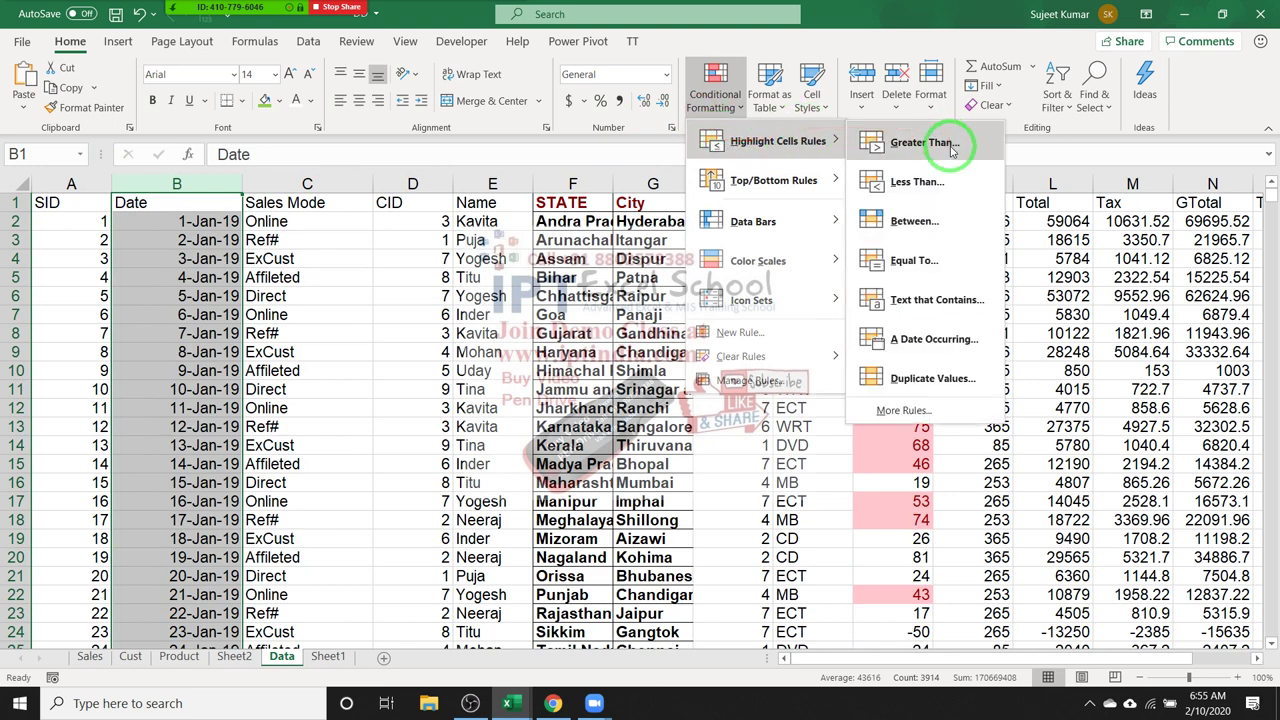
{"action": "left_click", "coordinate": [950, 142]}
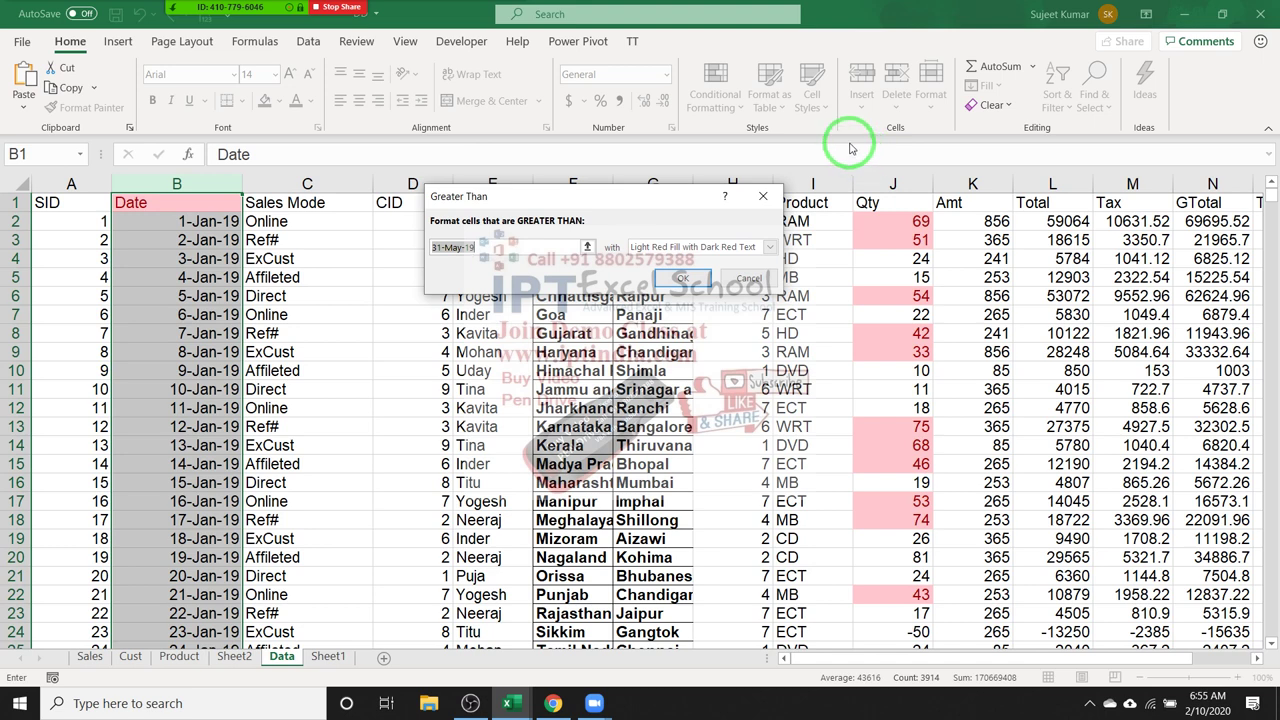
{"action": "type", "text": "7-jan-"}
{"action": "type", "text": "1"}
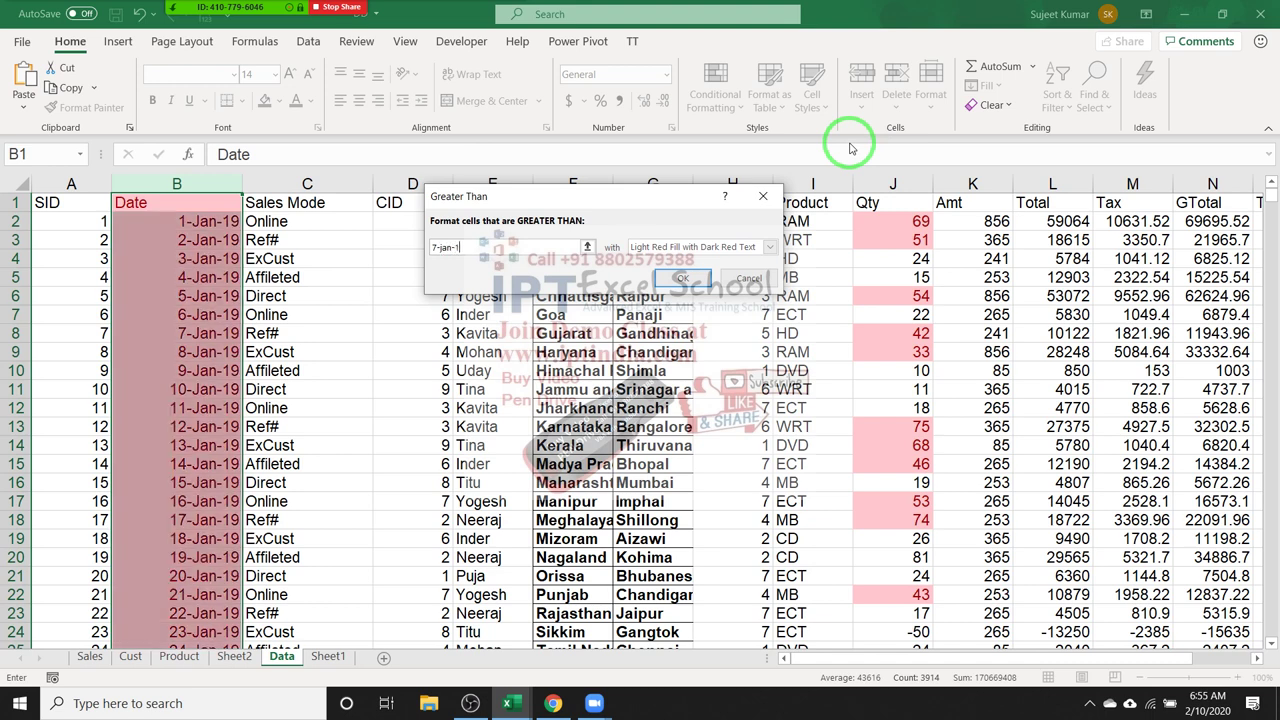
{"action": "type", "text": "9"}
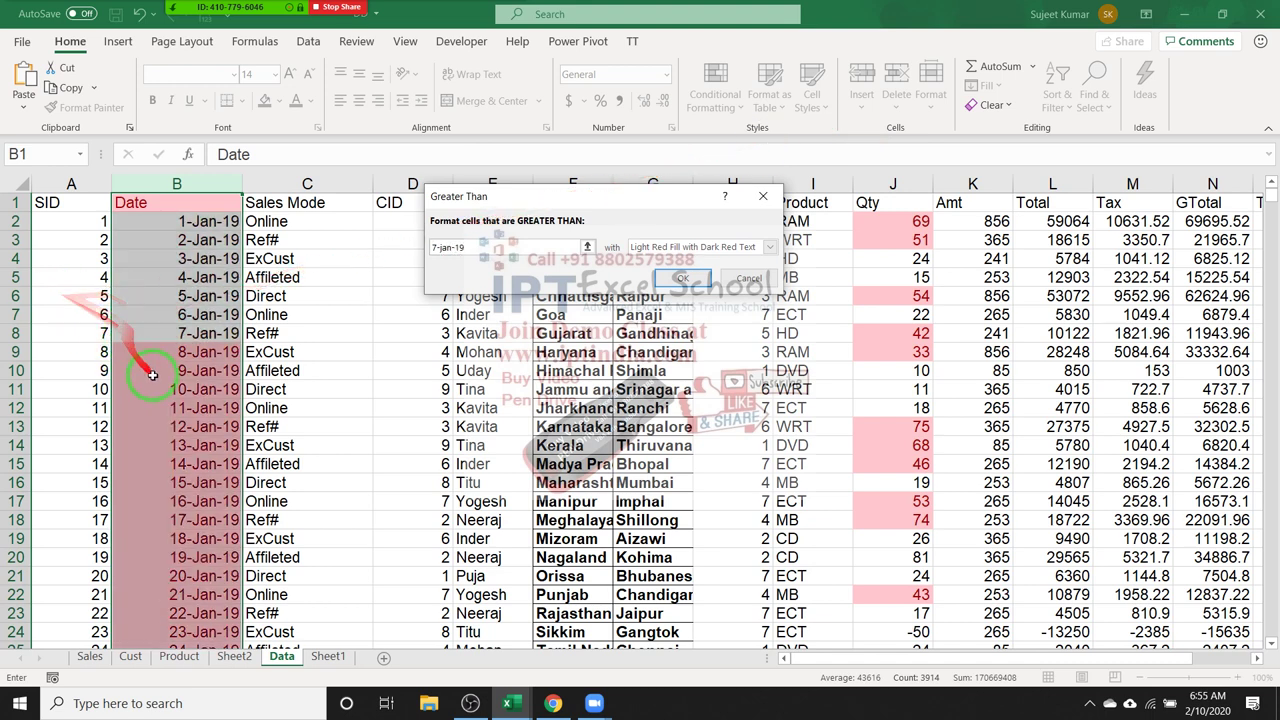
{"action": "left_click", "coordinate": [726, 280]}
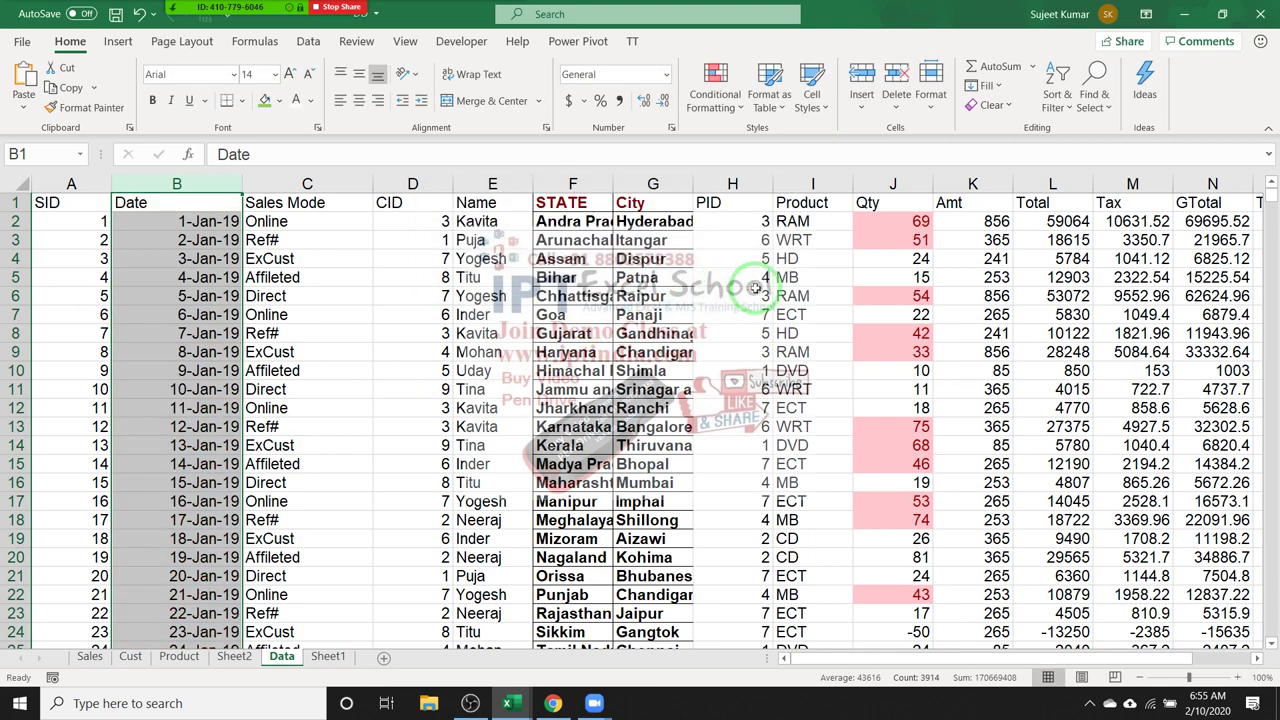
Preview an Equal To 241 rule on the Amt column, then cancel it.
{"action": "left_click", "coordinate": [999, 197]}
{"action": "key", "text": "ctrl+shift+Down"}
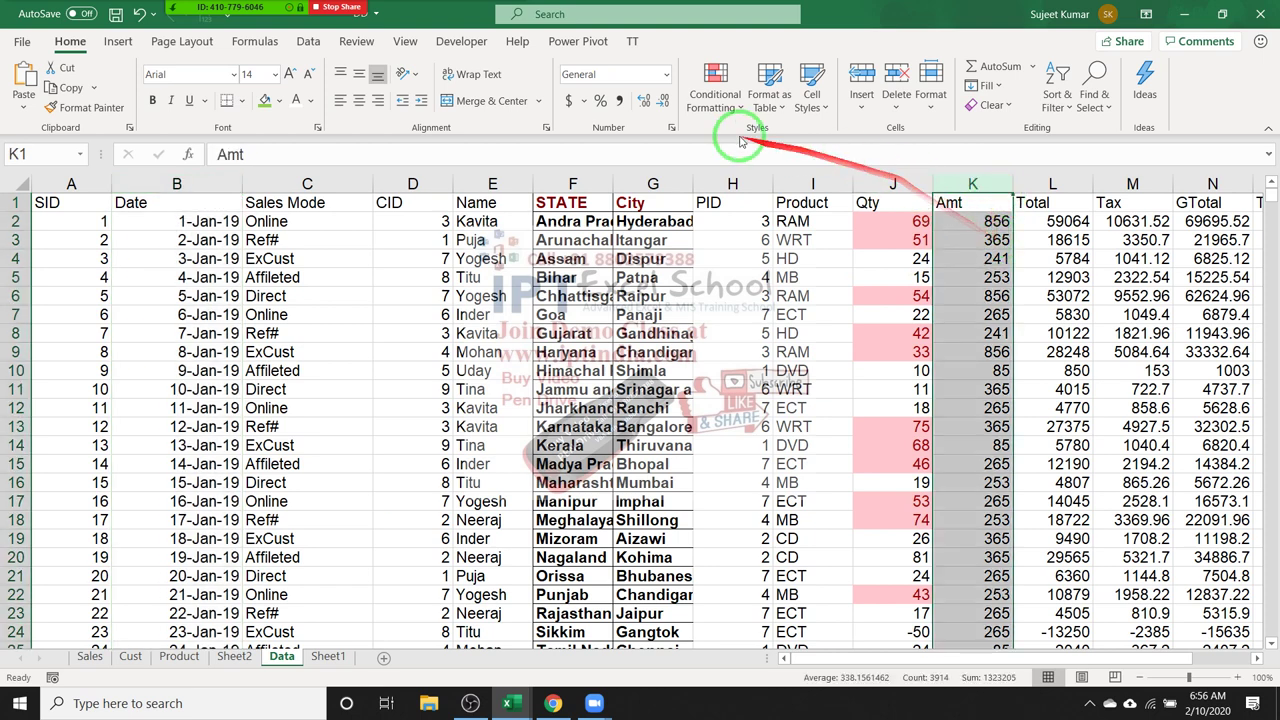
{"action": "left_click", "coordinate": [689, 115]}
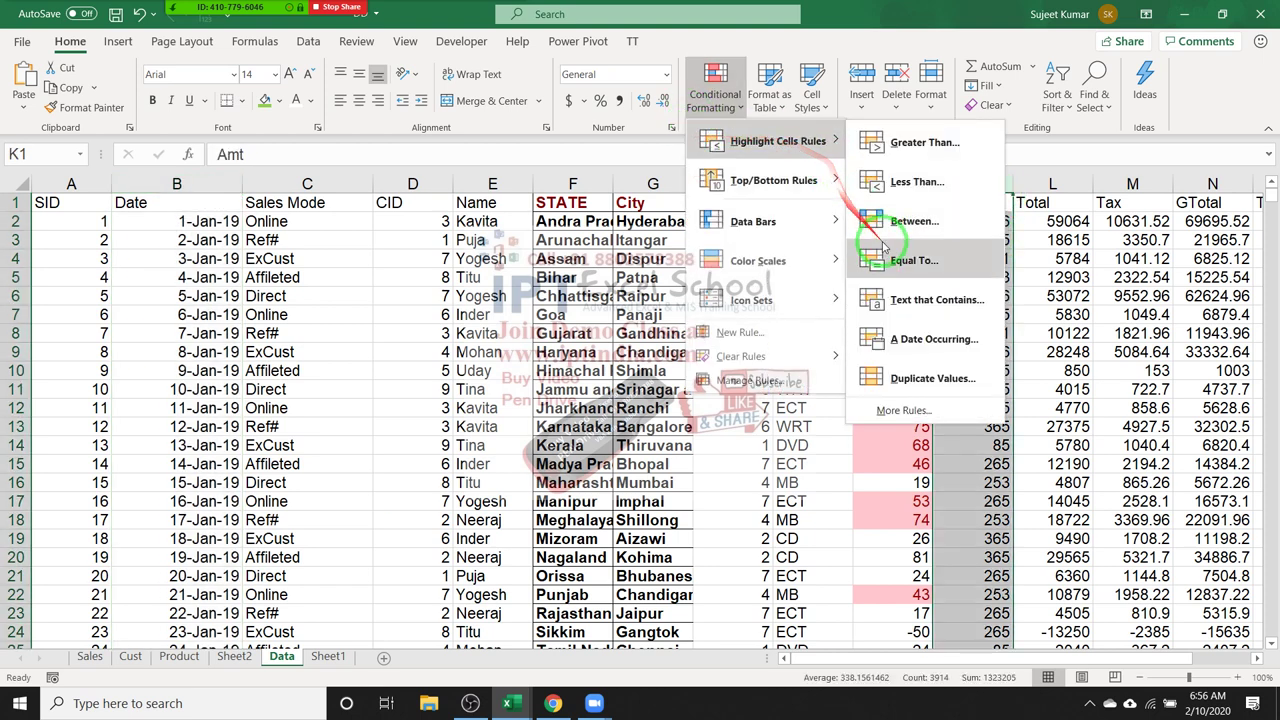
{"action": "left_click", "coordinate": [886, 258]}
{"action": "type", "text": "41"}
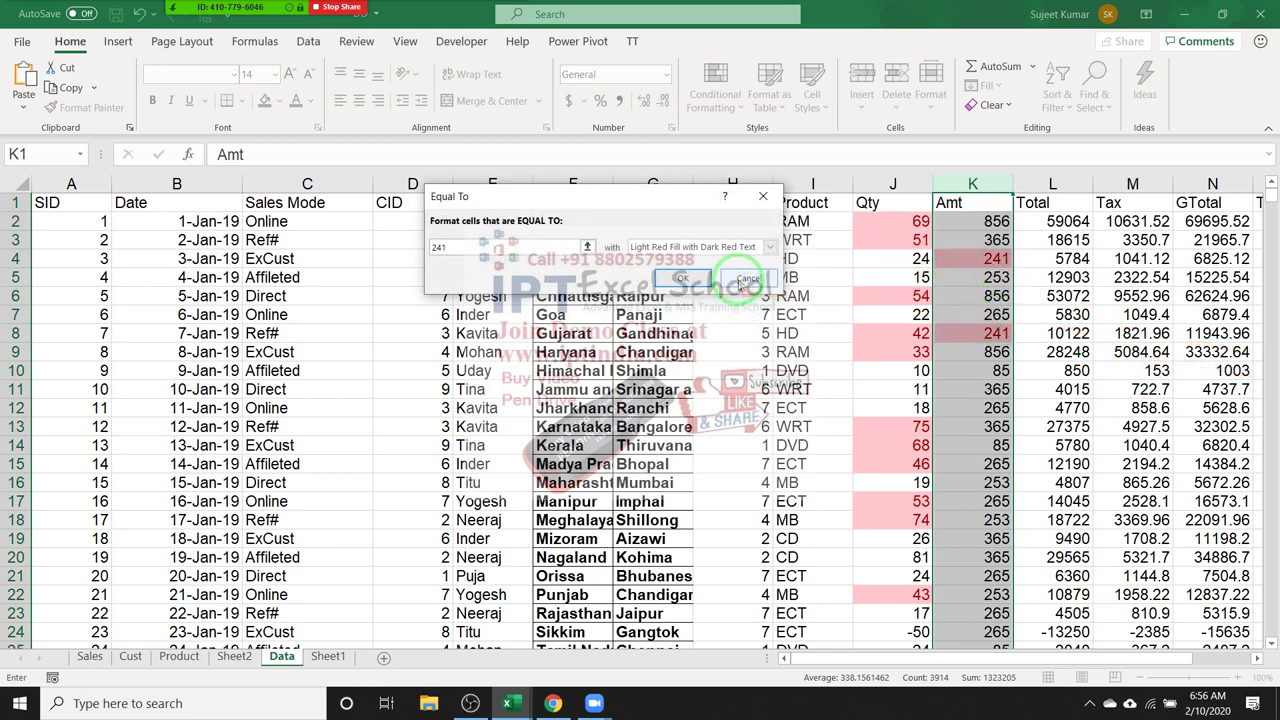
{"action": "left_click", "coordinate": [695, 280]}
{"action": "left_click", "coordinate": [709, 312]}
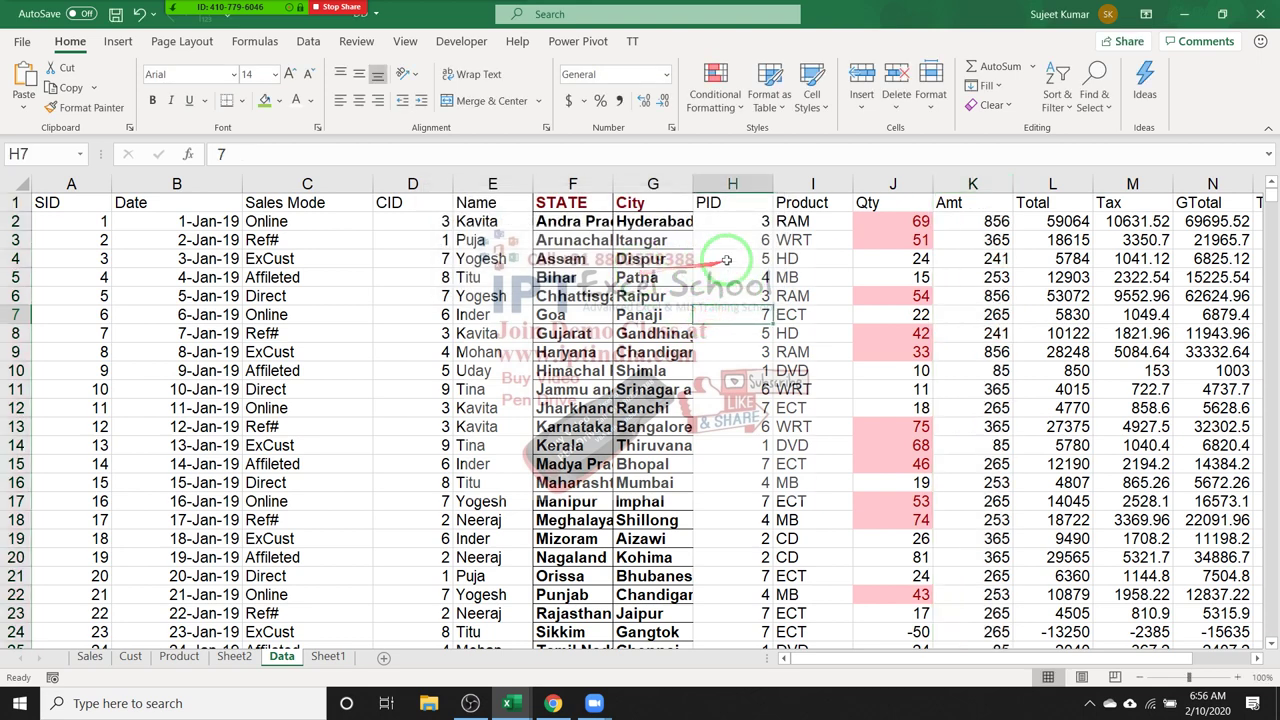
Preview an Equal To RAM rule on the Product column, then close the dialog.
{"action": "left_click", "coordinate": [836, 188]}
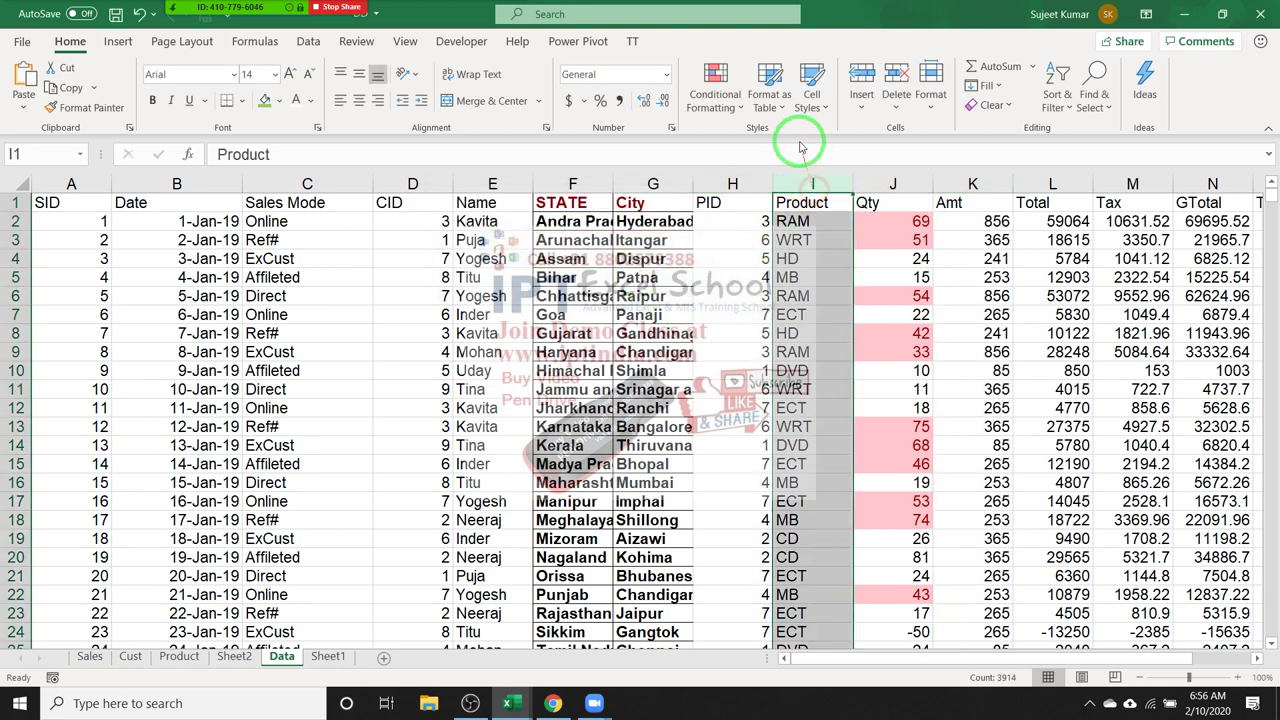
{"action": "left_click", "coordinate": [715, 88]}
{"action": "mouse_move", "coordinate": [770, 141]}
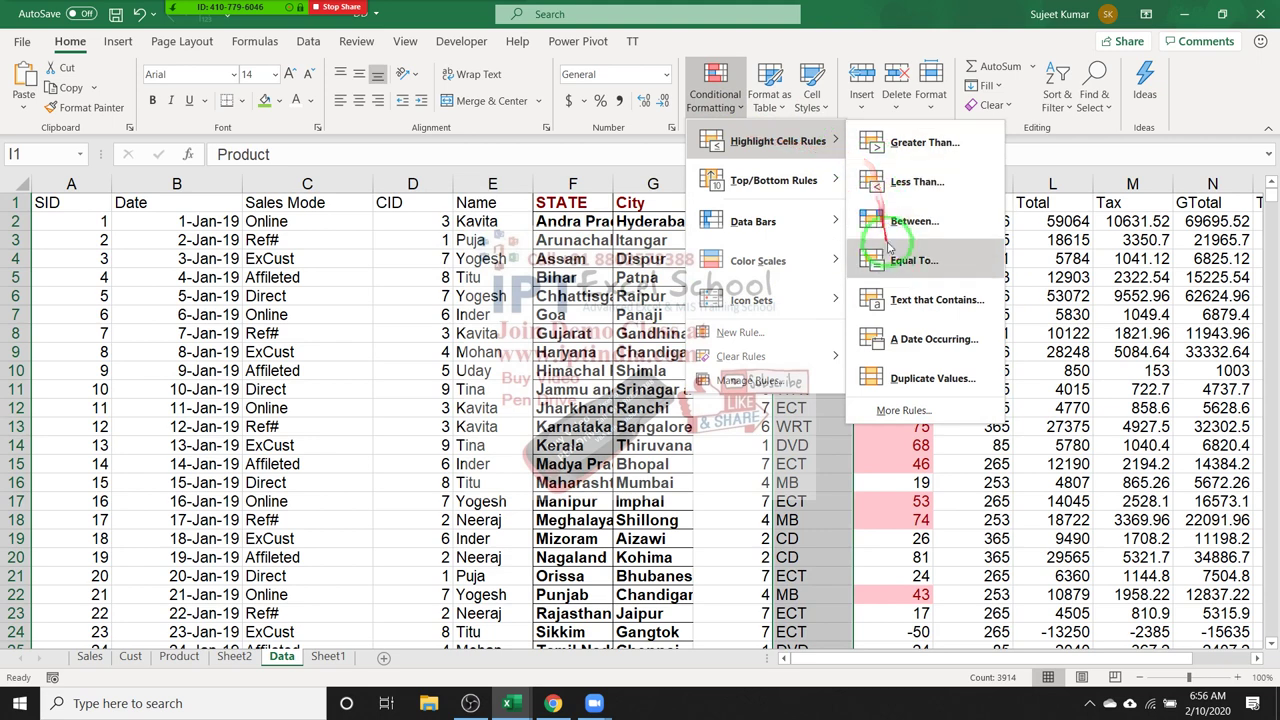
{"action": "left_click", "coordinate": [905, 265]}
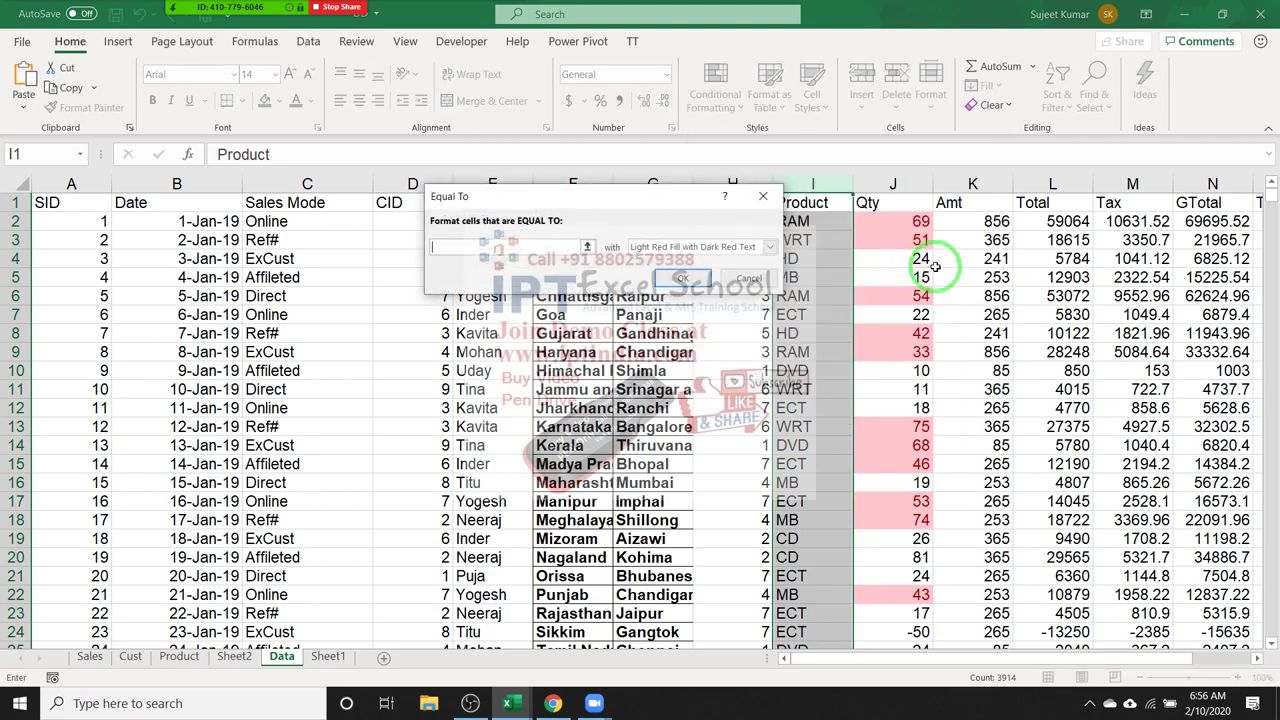
{"action": "type", "text": "RAM"}
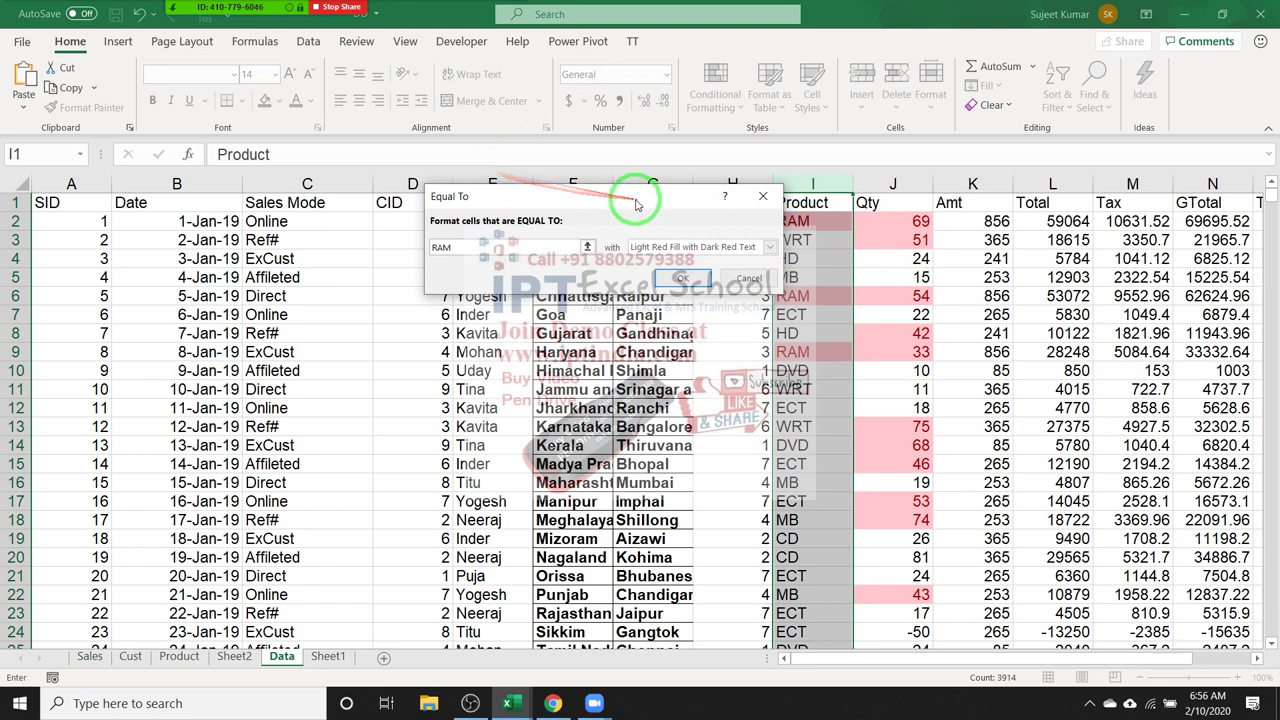
{"action": "left_click_drag", "start_coordinate": [636, 204], "coordinate": [481, 204]}
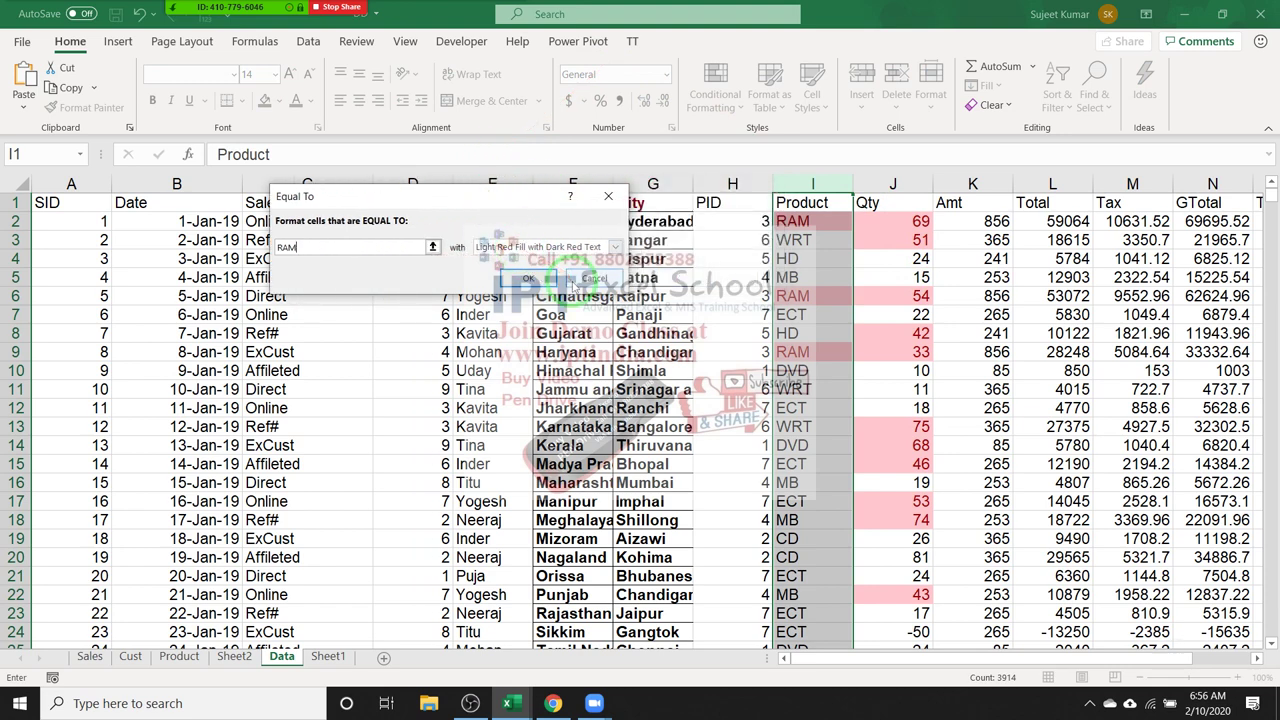
{"action": "left_click", "coordinate": [528, 278]}
{"action": "left_click", "coordinate": [176, 184]}
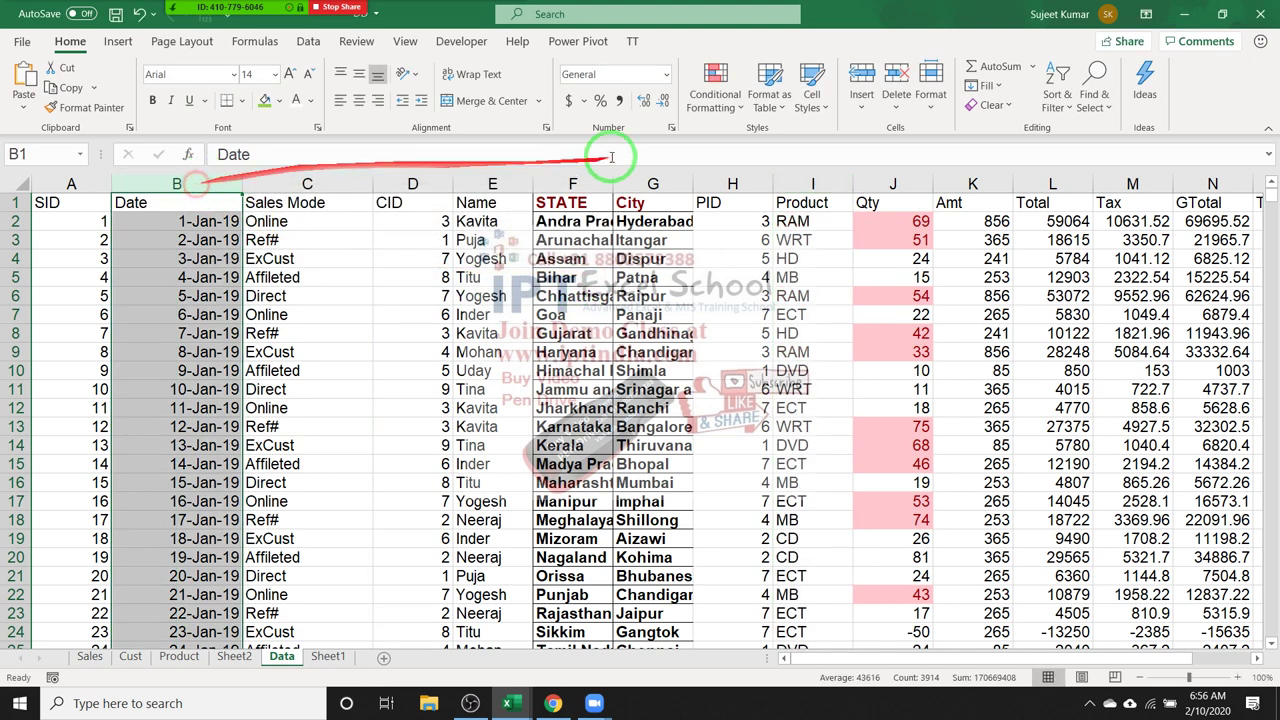
{"action": "left_click", "coordinate": [708, 110]}
{"action": "mouse_move", "coordinate": [776, 141]}
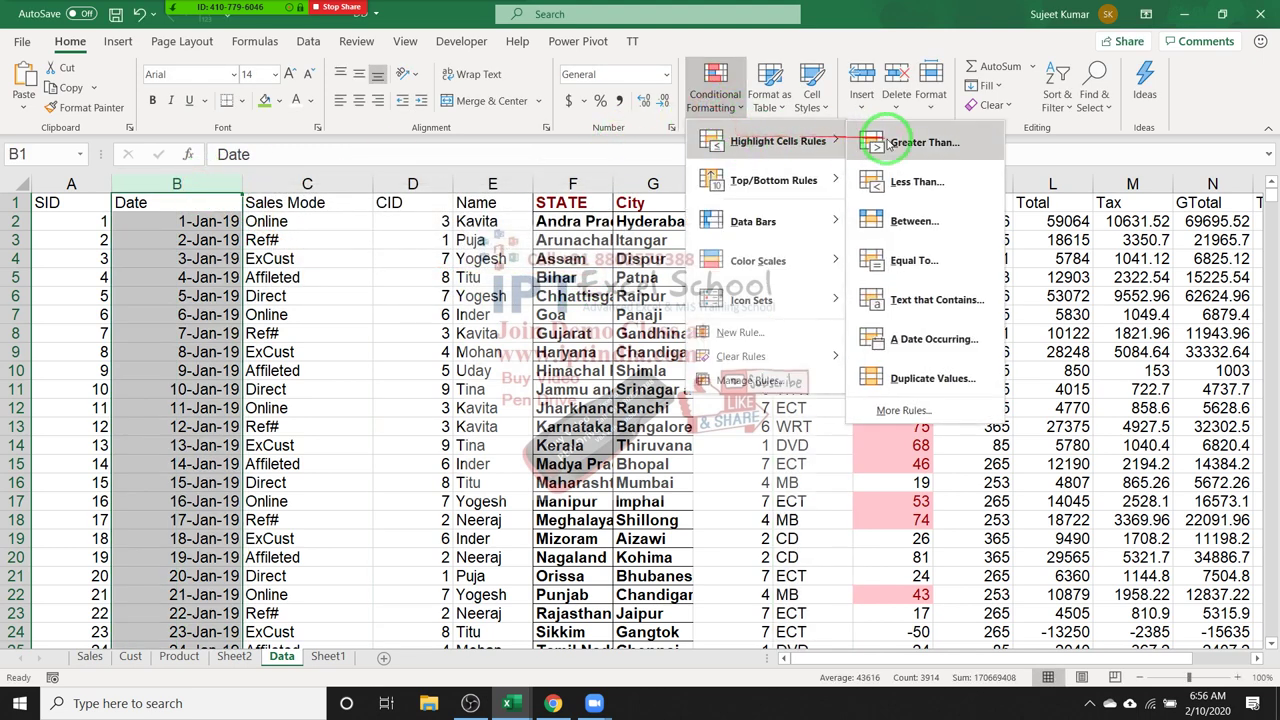
{"action": "left_click", "coordinate": [876, 234]}
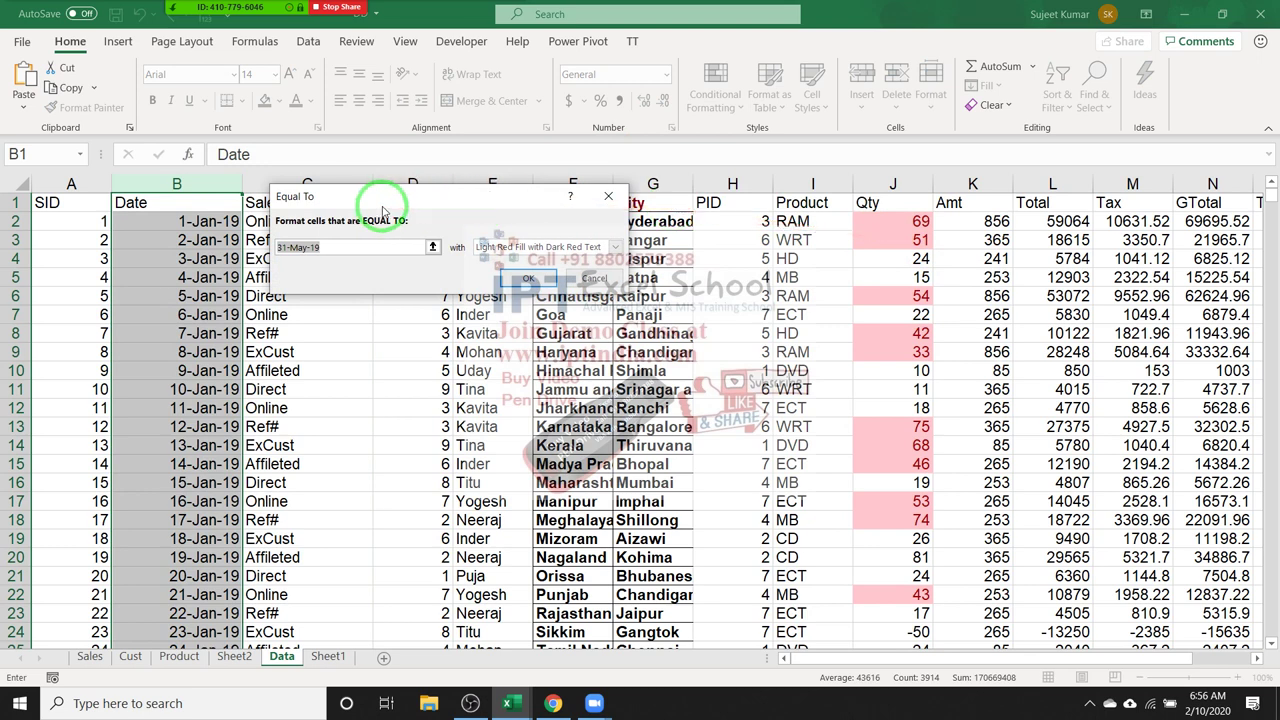
{"action": "left_click_drag", "start_coordinate": [385, 210], "coordinate": [474, 209]}
{"action": "type", "text": "1/7/"}
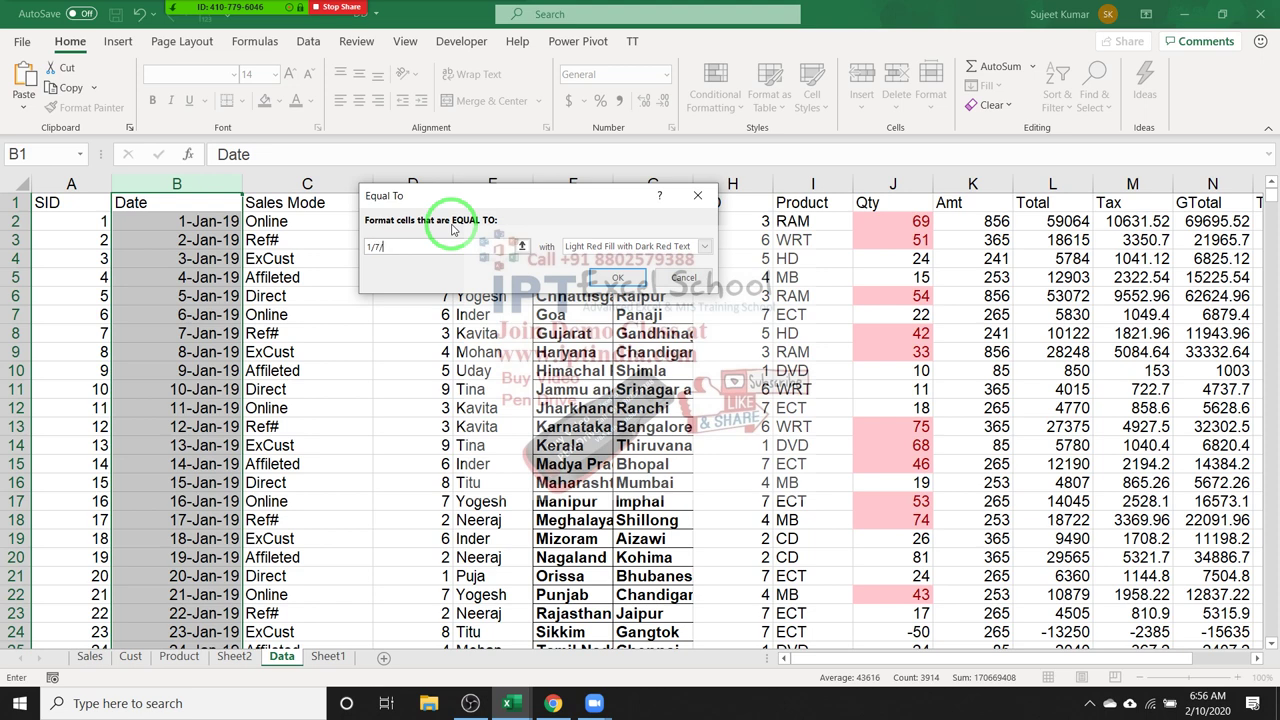
{"action": "type", "text": "19"}
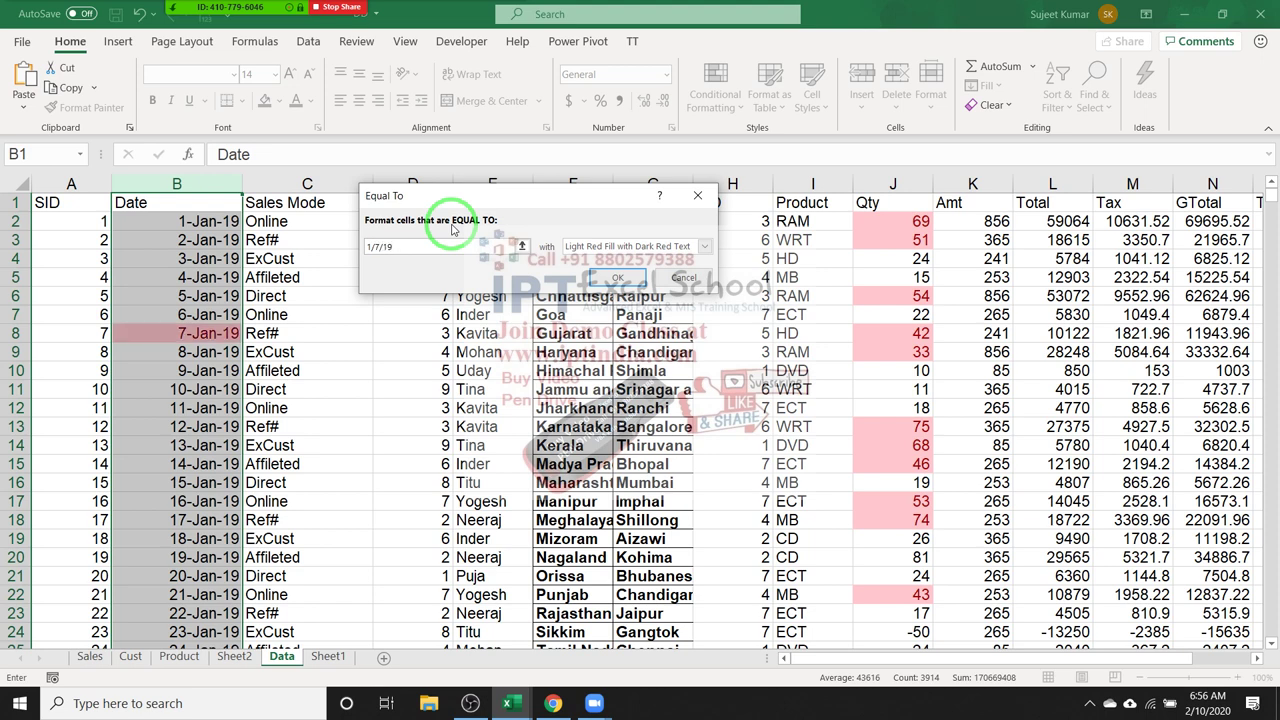
{"action": "left_click", "coordinate": [692, 285]}
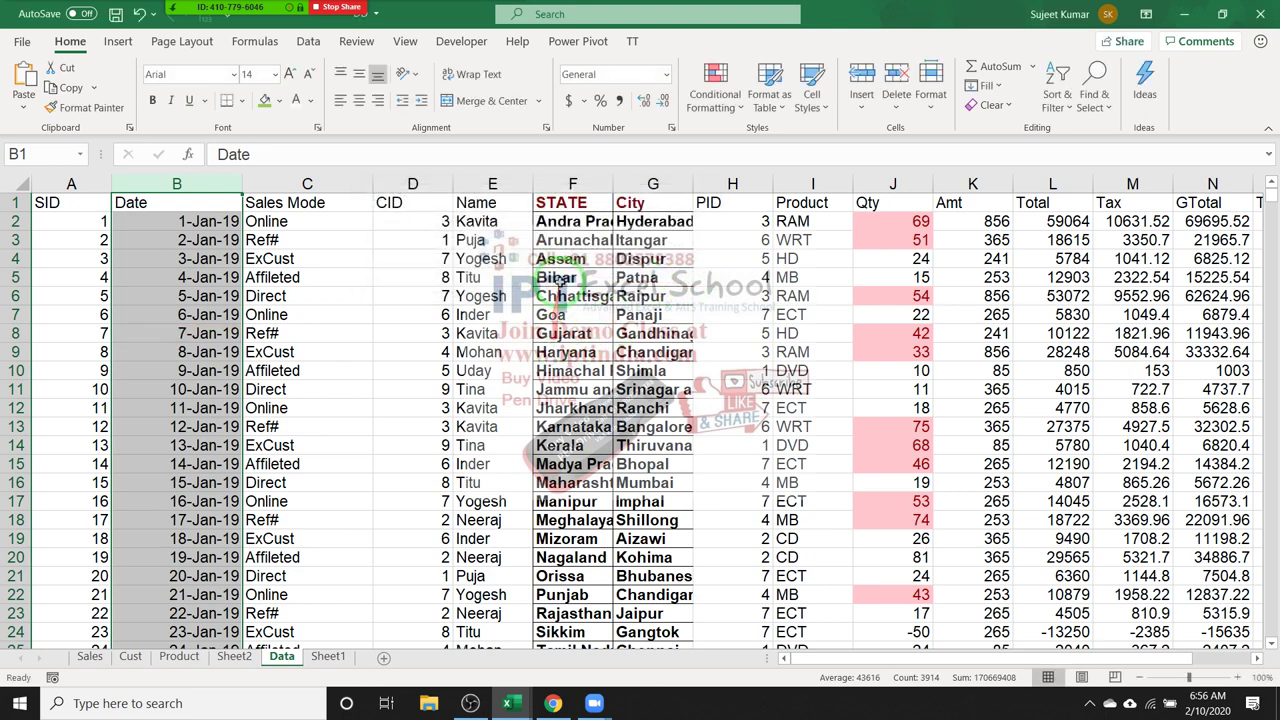
Replace Bihar with Delhi in F5 and Haryana with New Delhi in F9.
{"action": "left_click", "coordinate": [562, 276]}
{"action": "type", "text": "De"}
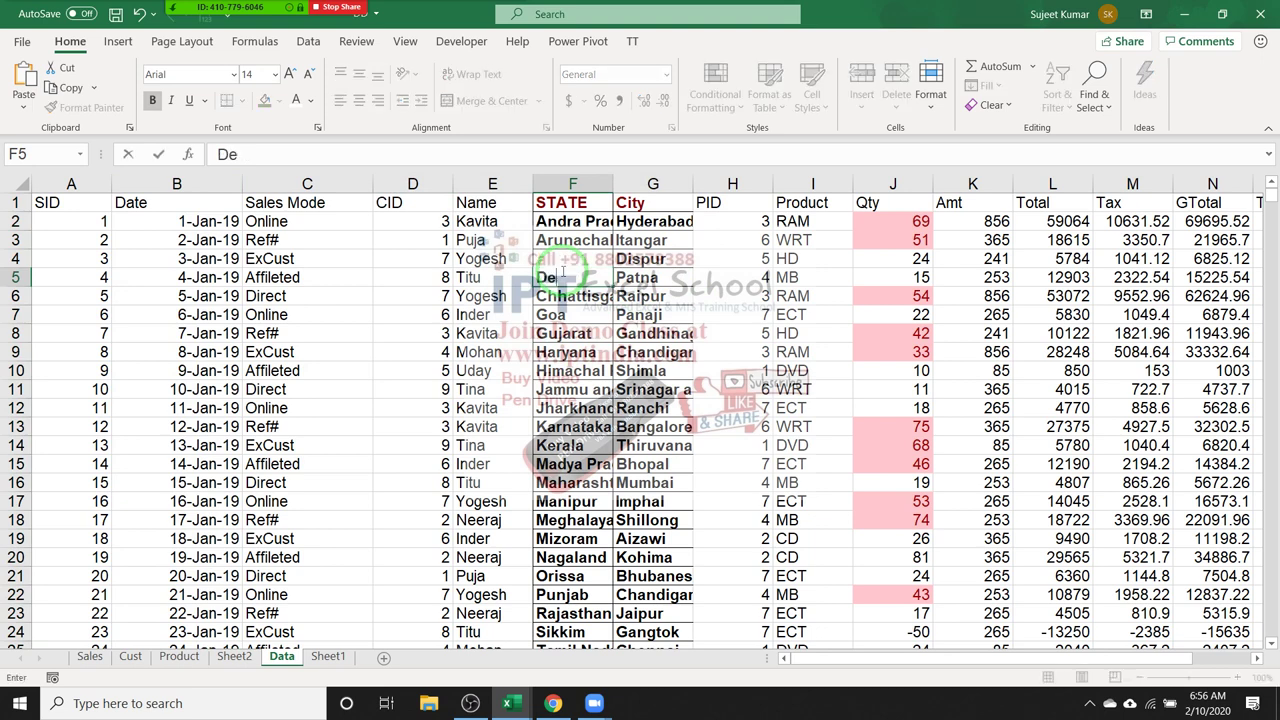
{"action": "key", "text": "Return"}
{"action": "key", "text": "Down"}
{"action": "key", "text": "Down"}
{"action": "key", "text": "Down"}
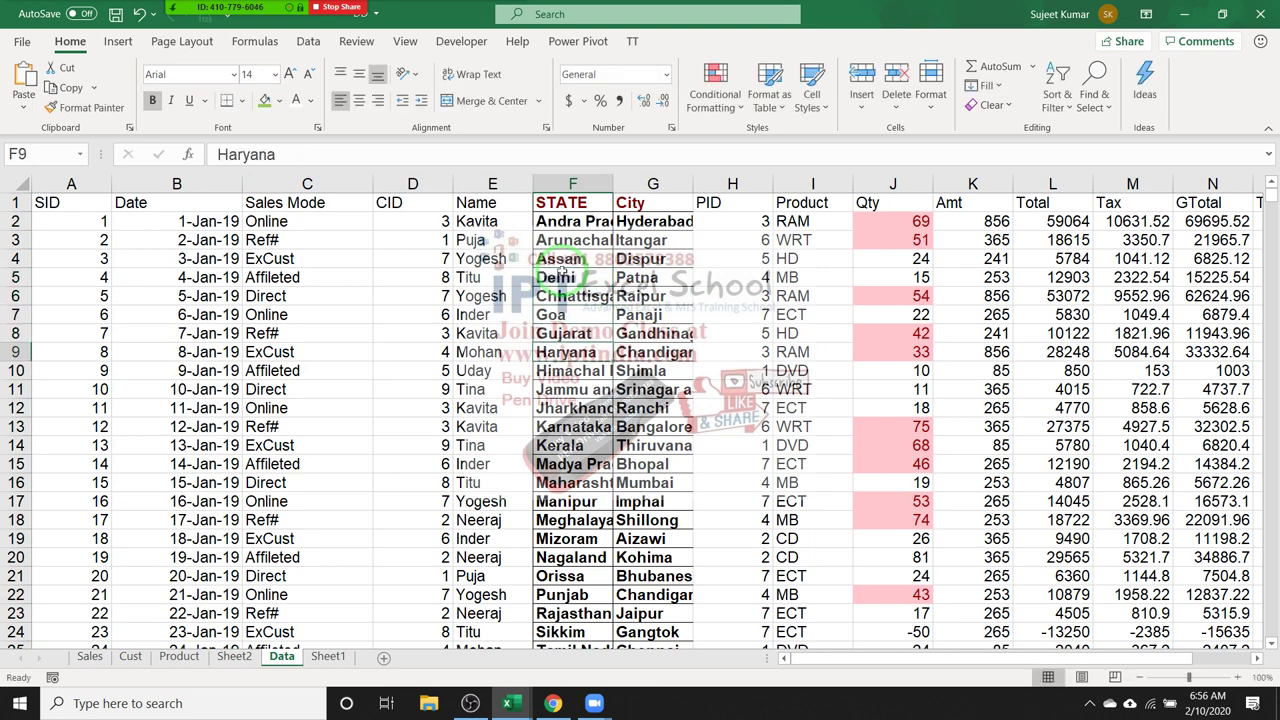
{"action": "type", "text": "New"}
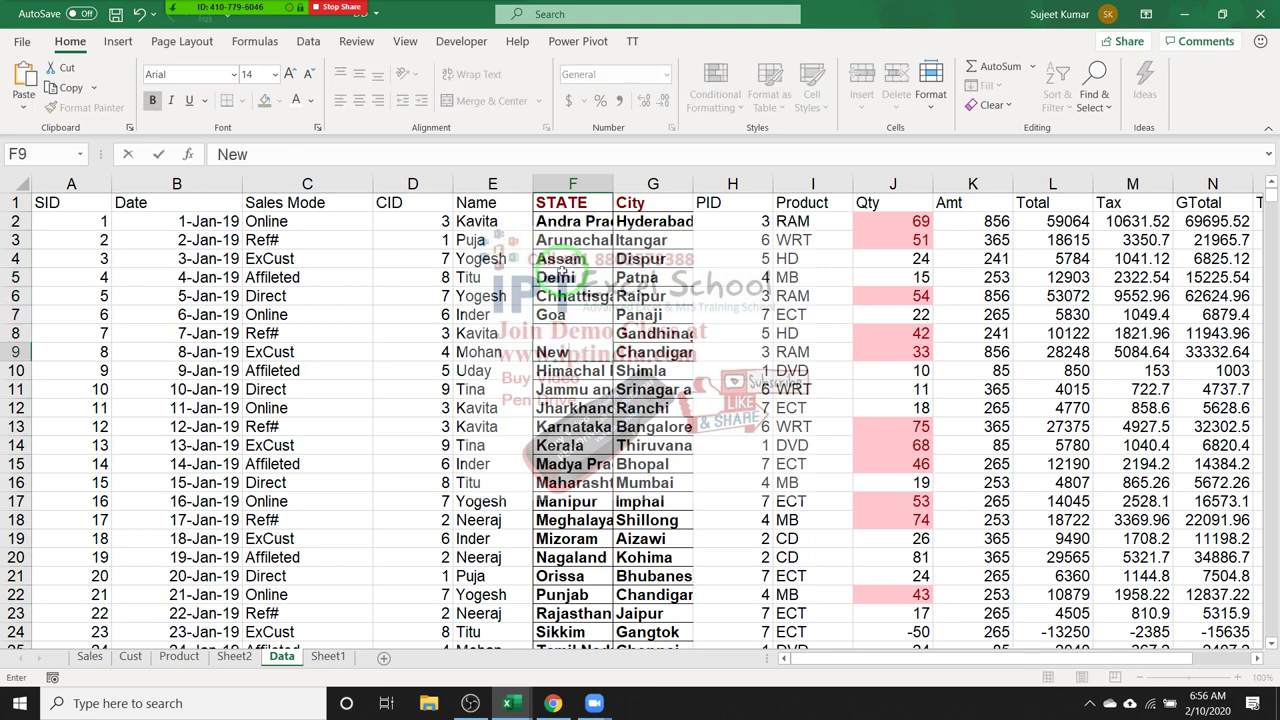
{"action": "type", "text": "i"}
{"action": "key", "text": "Return"}
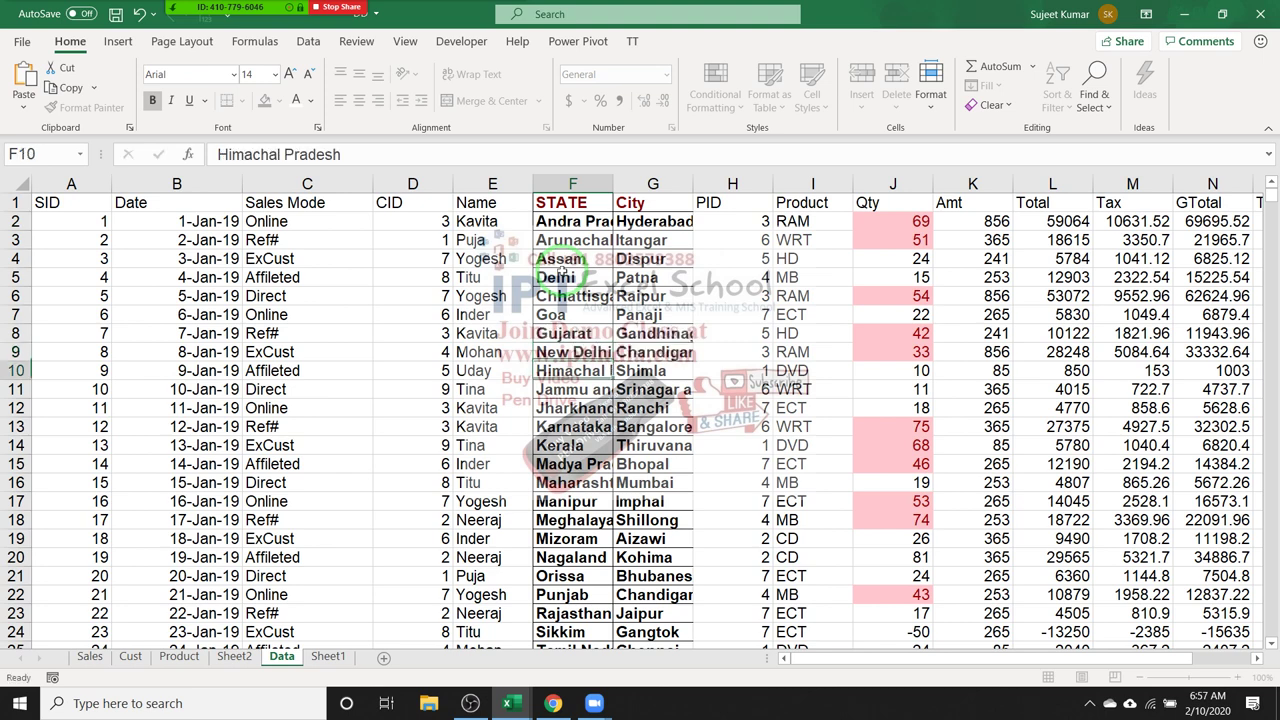
Preview an Equal To 'Delhi' highlight rule on the STATE column, then cancel it.
{"action": "left_click", "coordinate": [567, 183]}
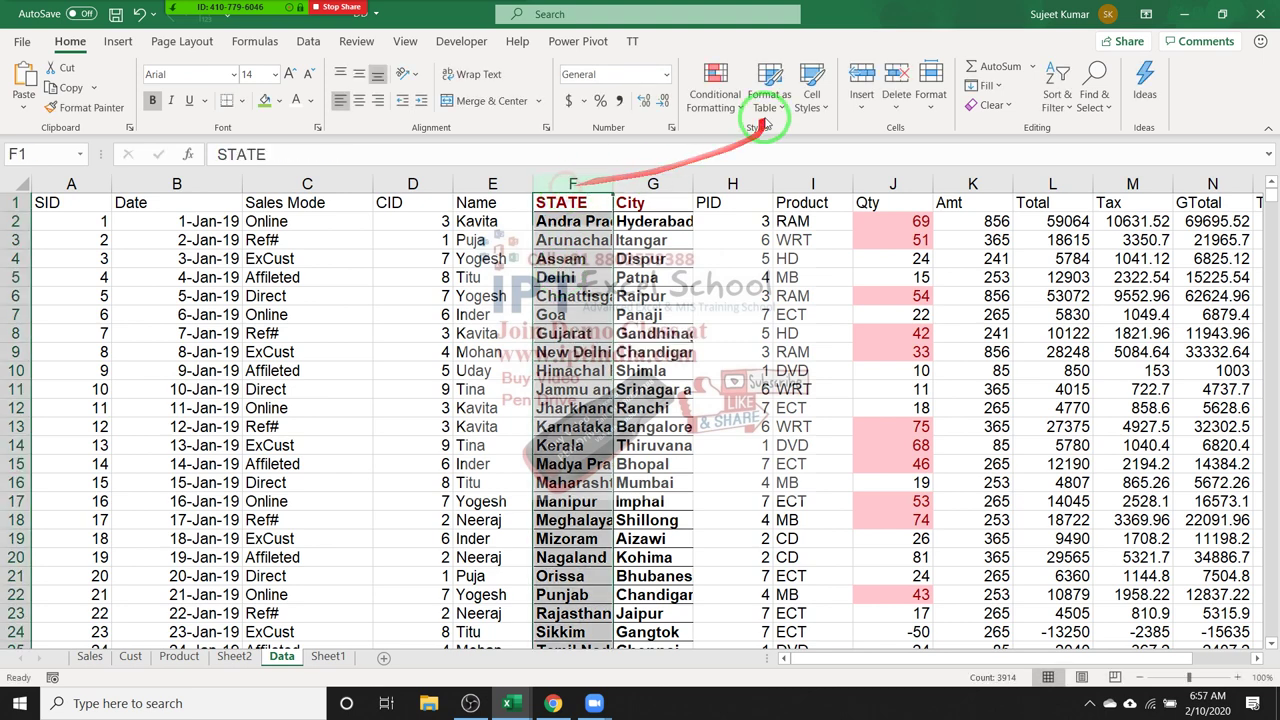
{"action": "left_click", "coordinate": [715, 92]}
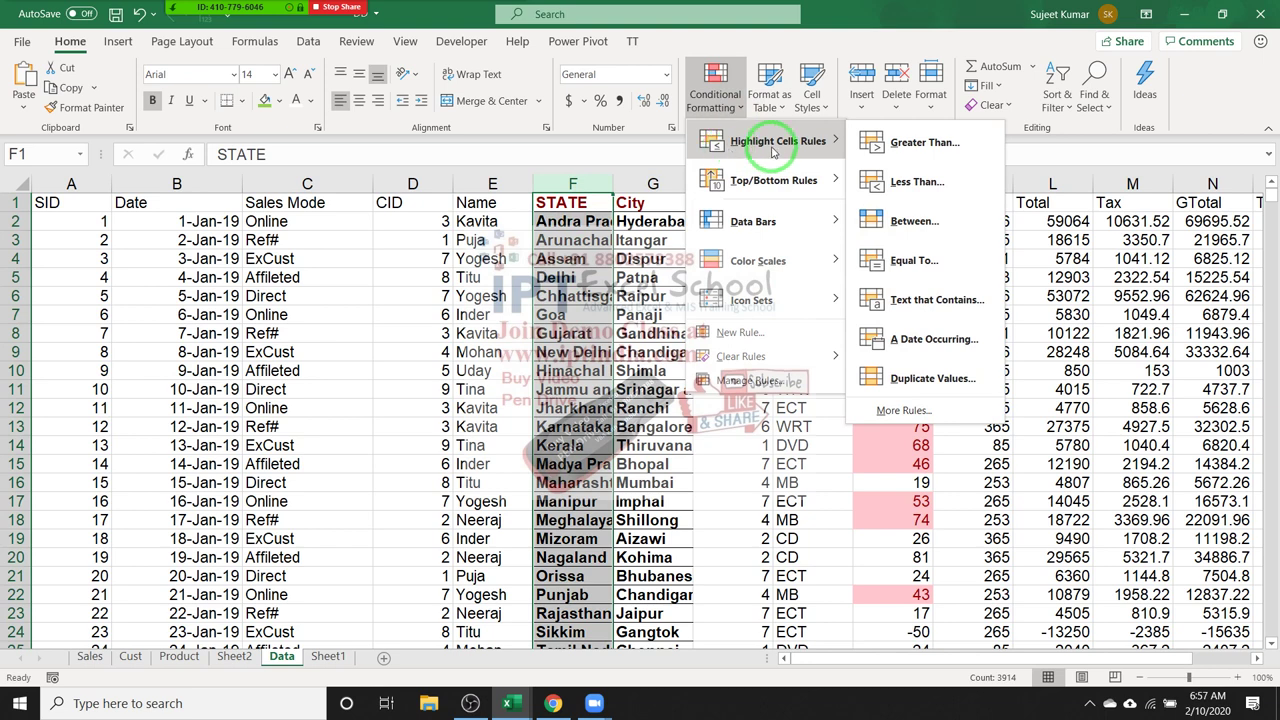
{"action": "left_click", "coordinate": [919, 259]}
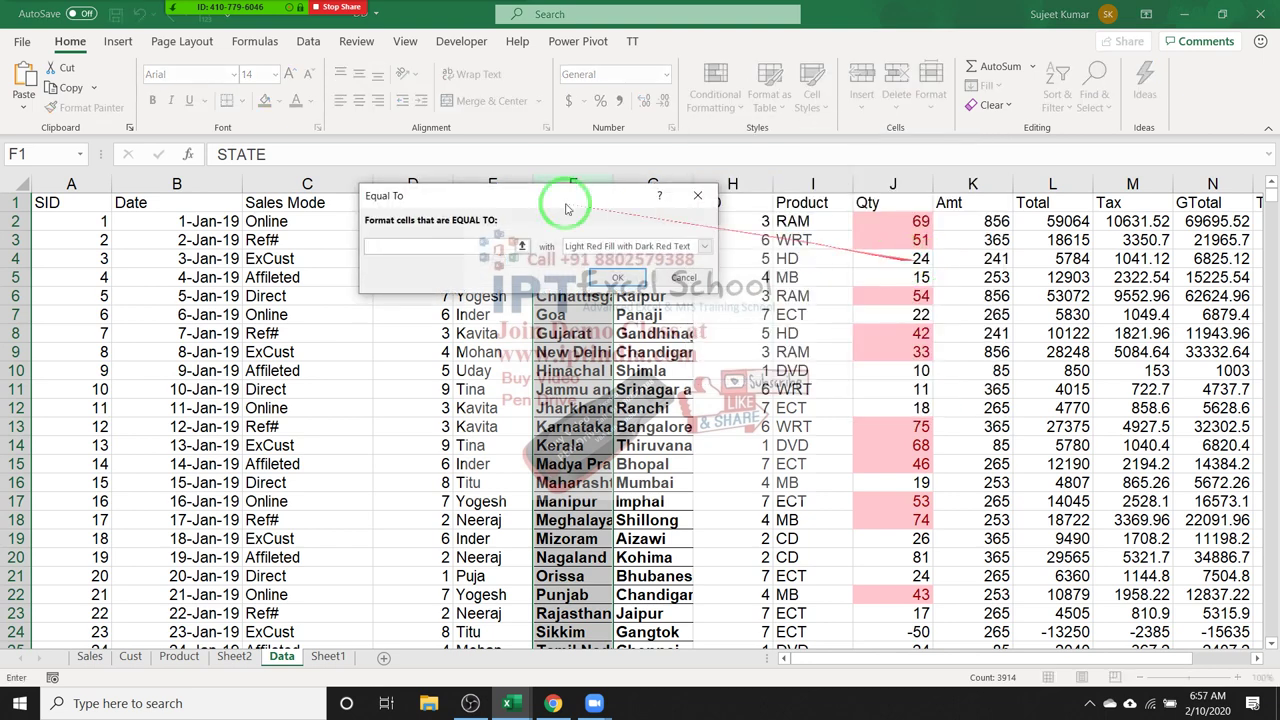
{"action": "left_click_drag", "start_coordinate": [580, 196], "coordinate": [845, 195]}
{"action": "type", "text": "Delh"}
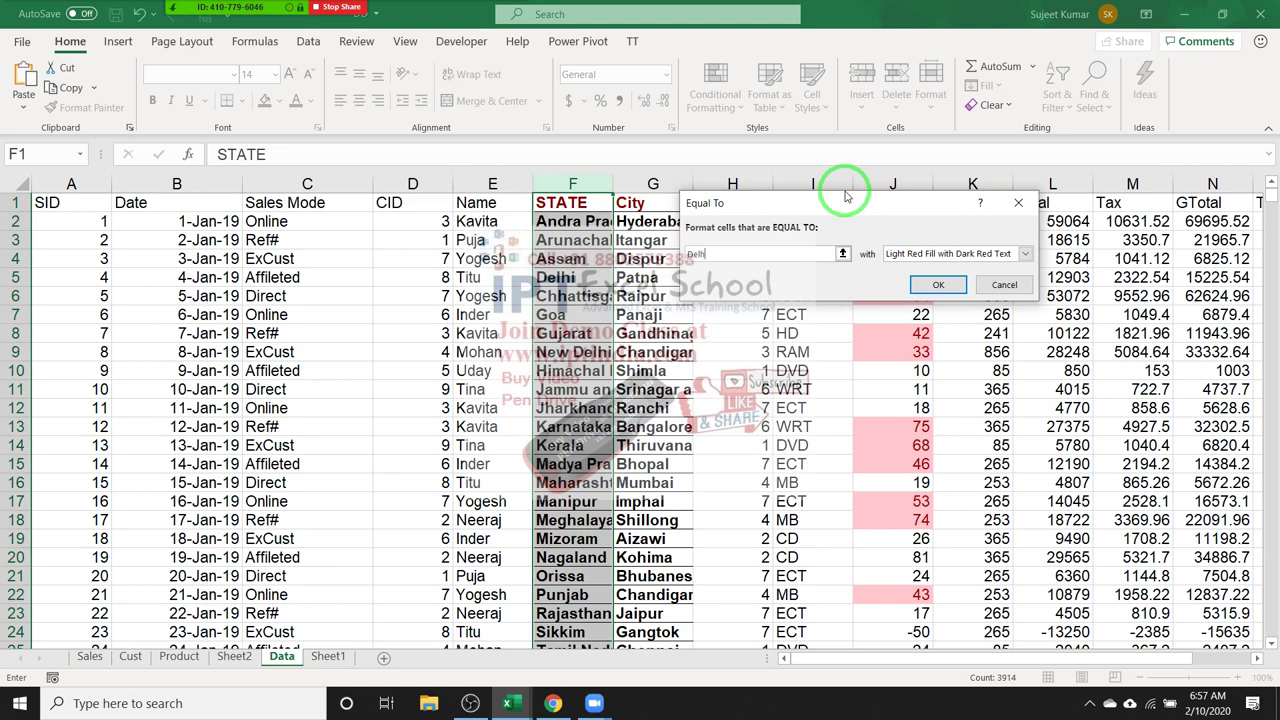
{"action": "type", "text": "i"}
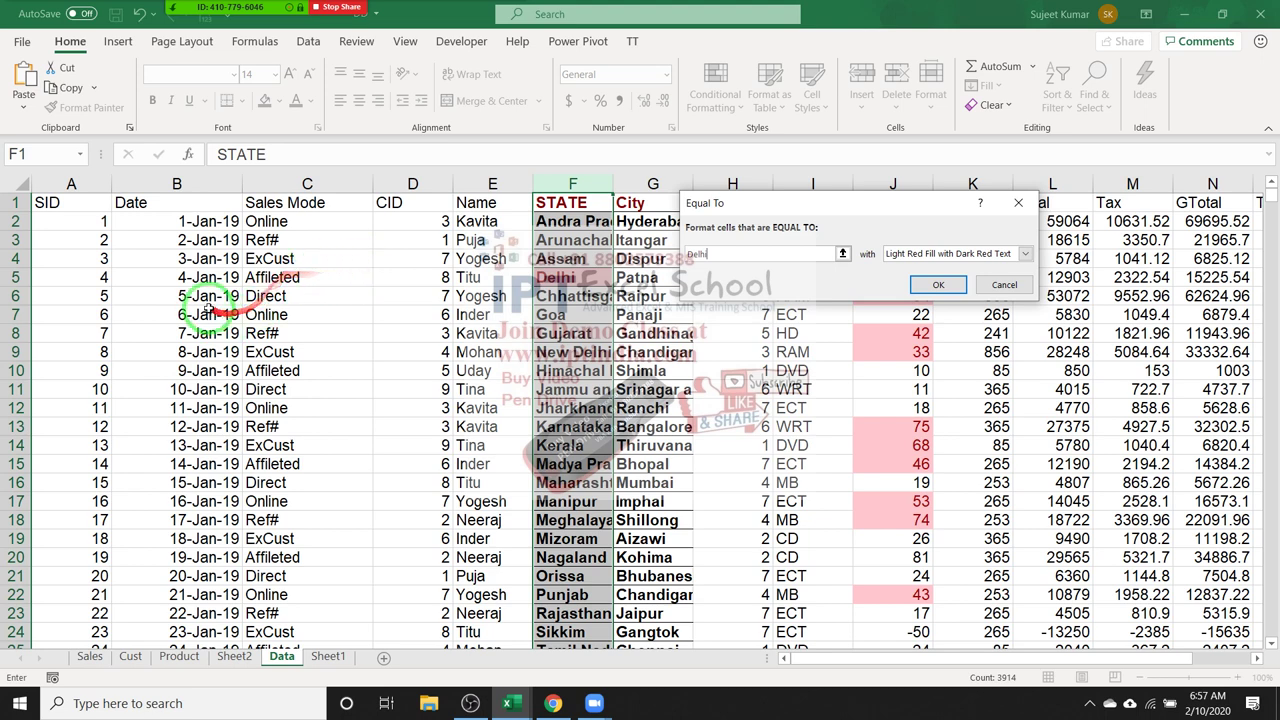
{"action": "left_click", "coordinate": [995, 284]}
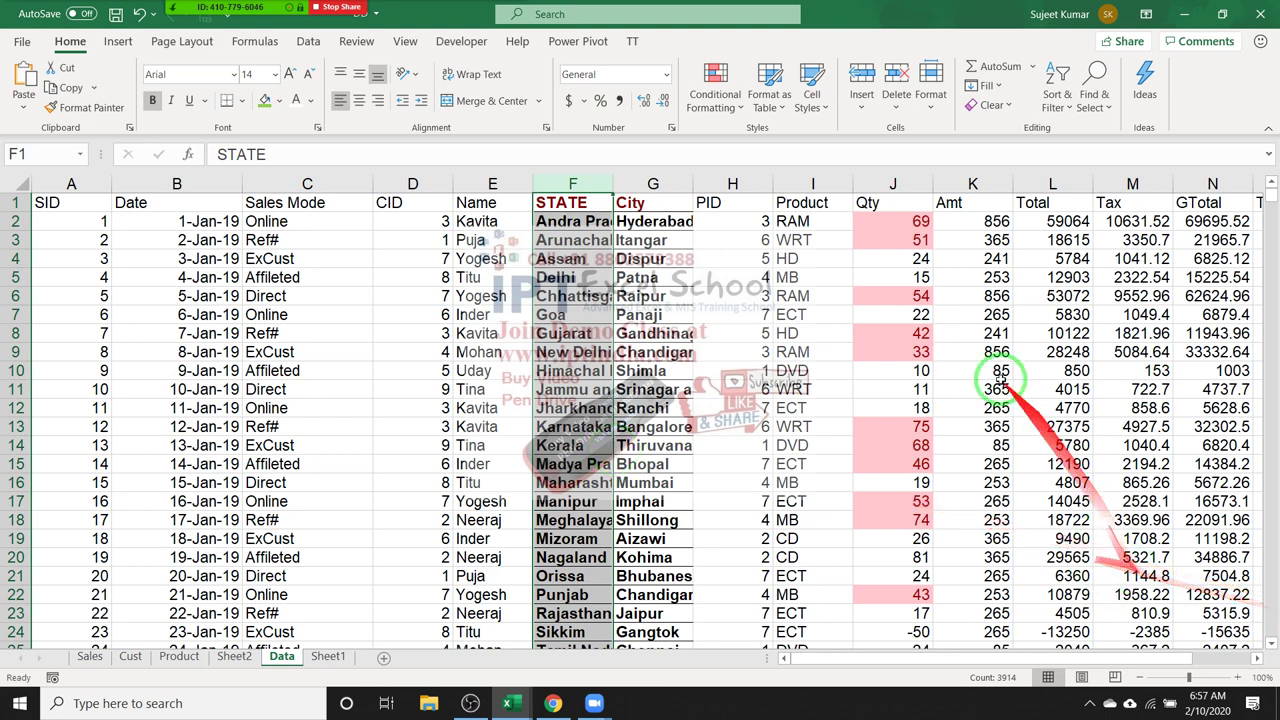
{"action": "left_click", "coordinate": [711, 105]}
{"action": "mouse_move", "coordinate": [776, 141]}
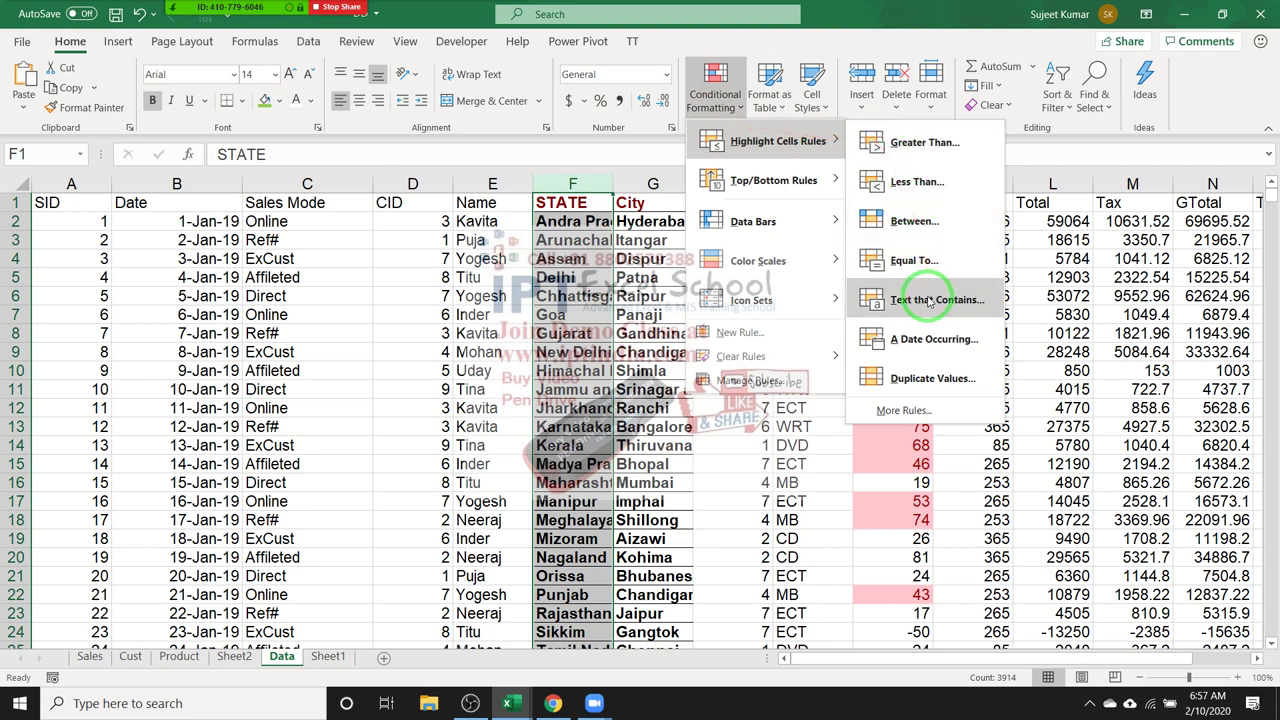
{"action": "left_click", "coordinate": [929, 303]}
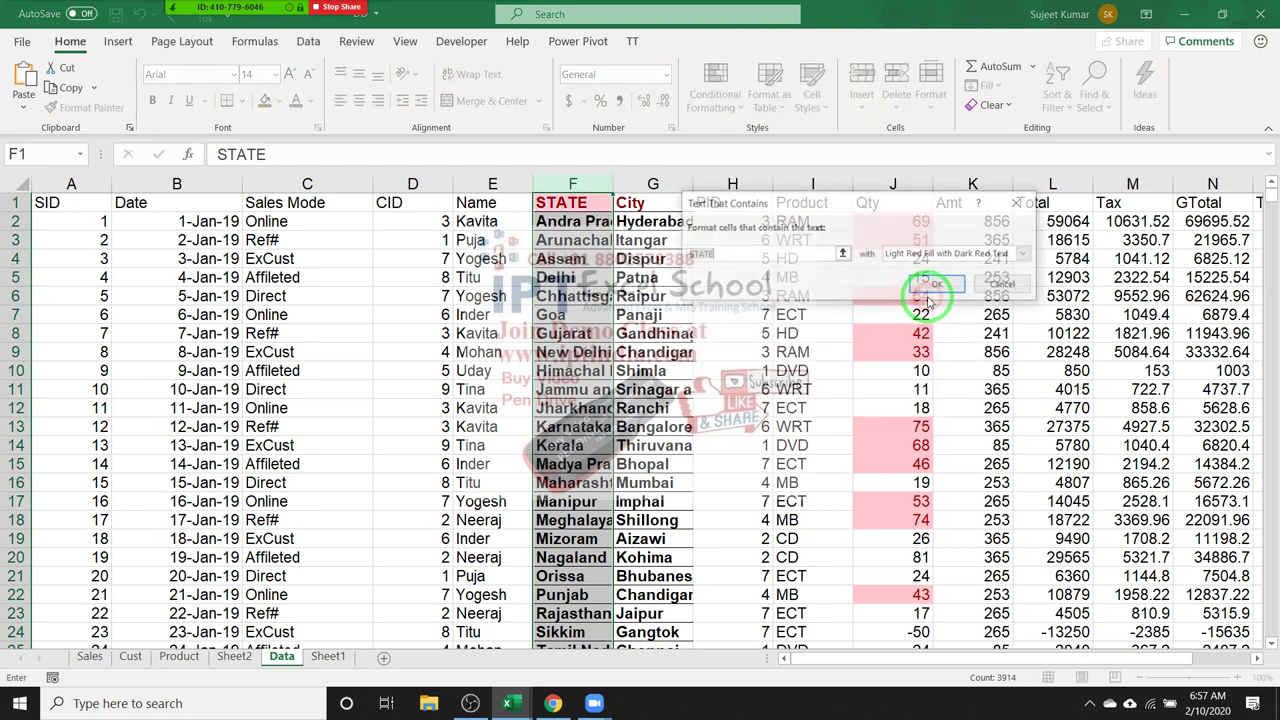
{"action": "type", "text": "D"}
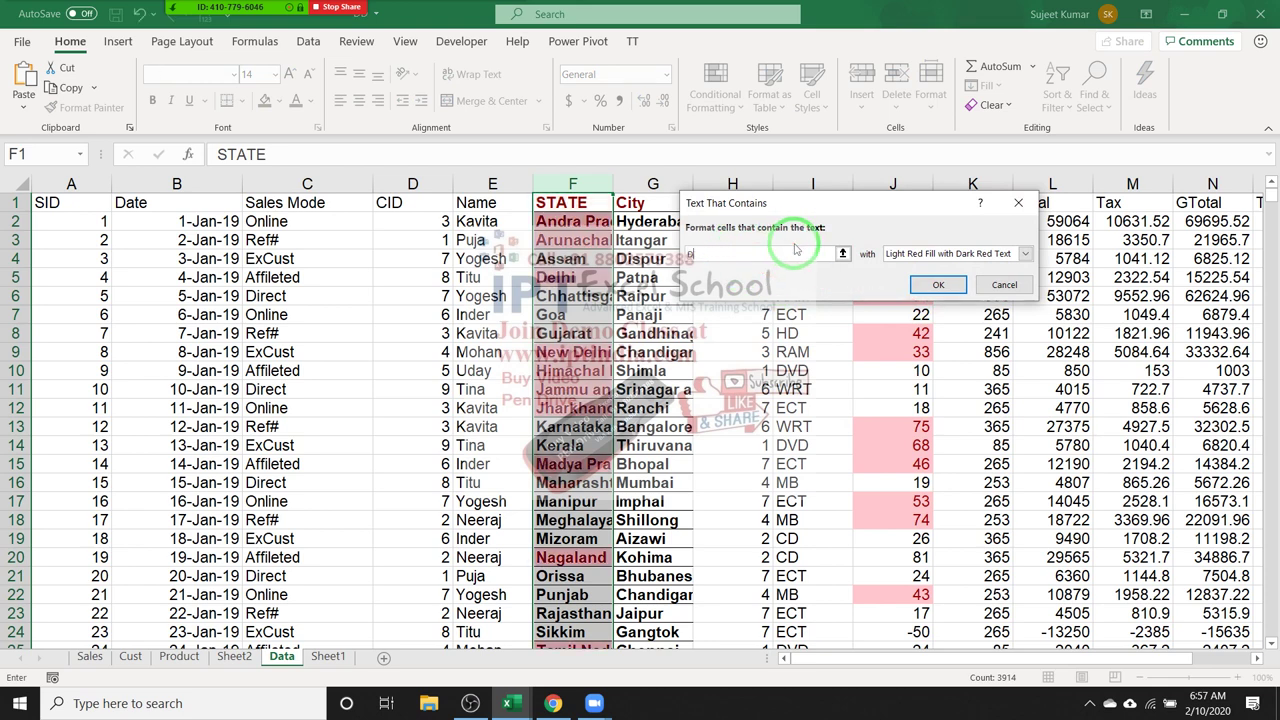
{"action": "type", "text": "elhi"}
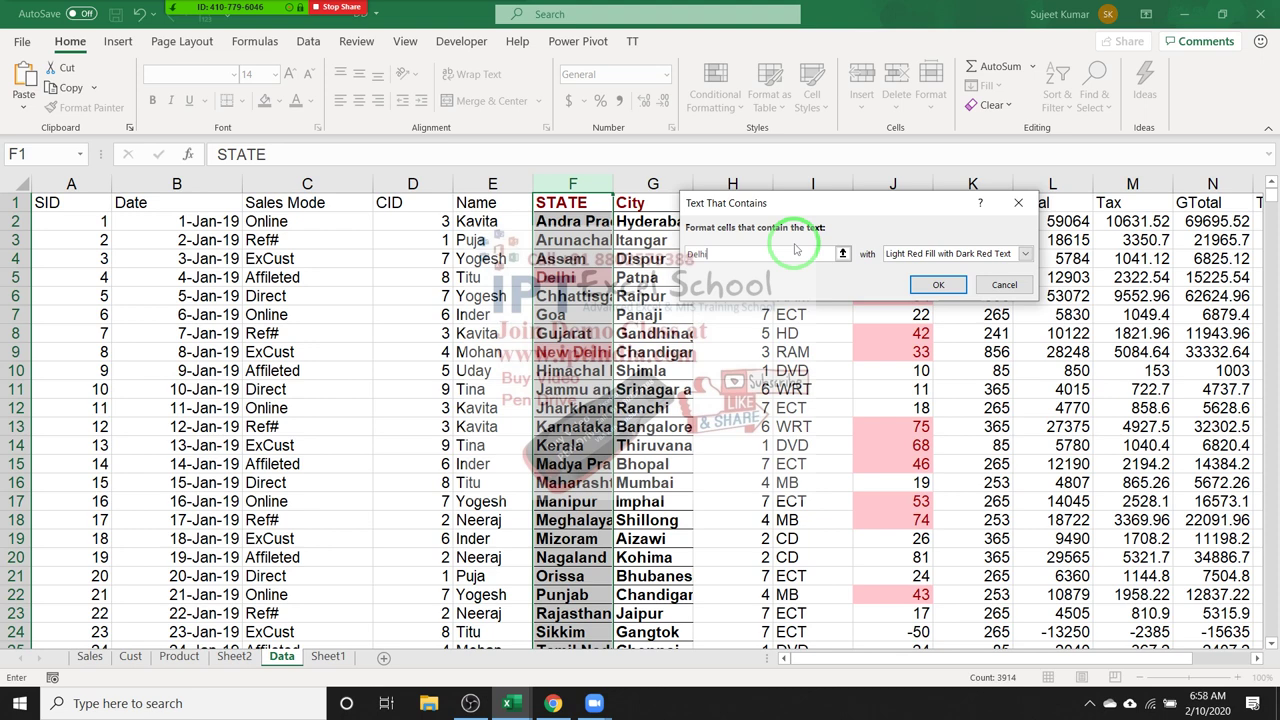
{"action": "left_click", "coordinate": [1005, 286]}
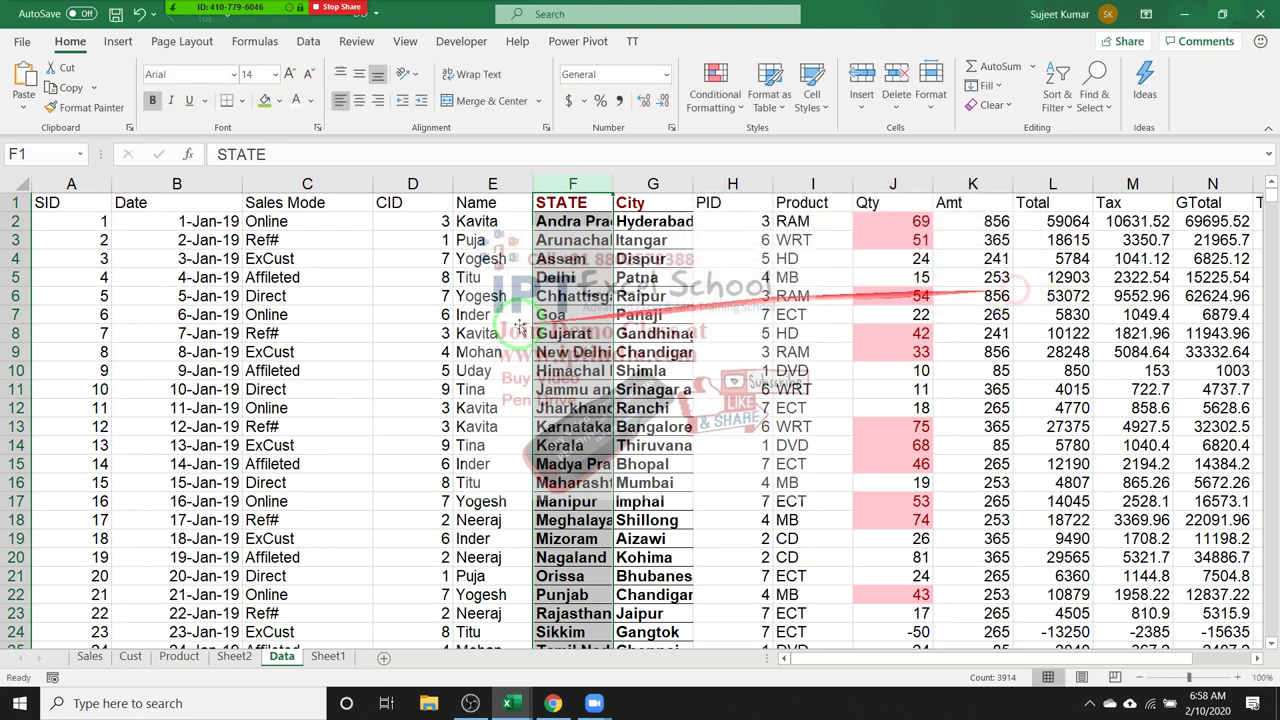
Set B2 to 1-Feb-20, fill the daily date series down, and select the Date column.
{"action": "left_click", "coordinate": [177, 221]}
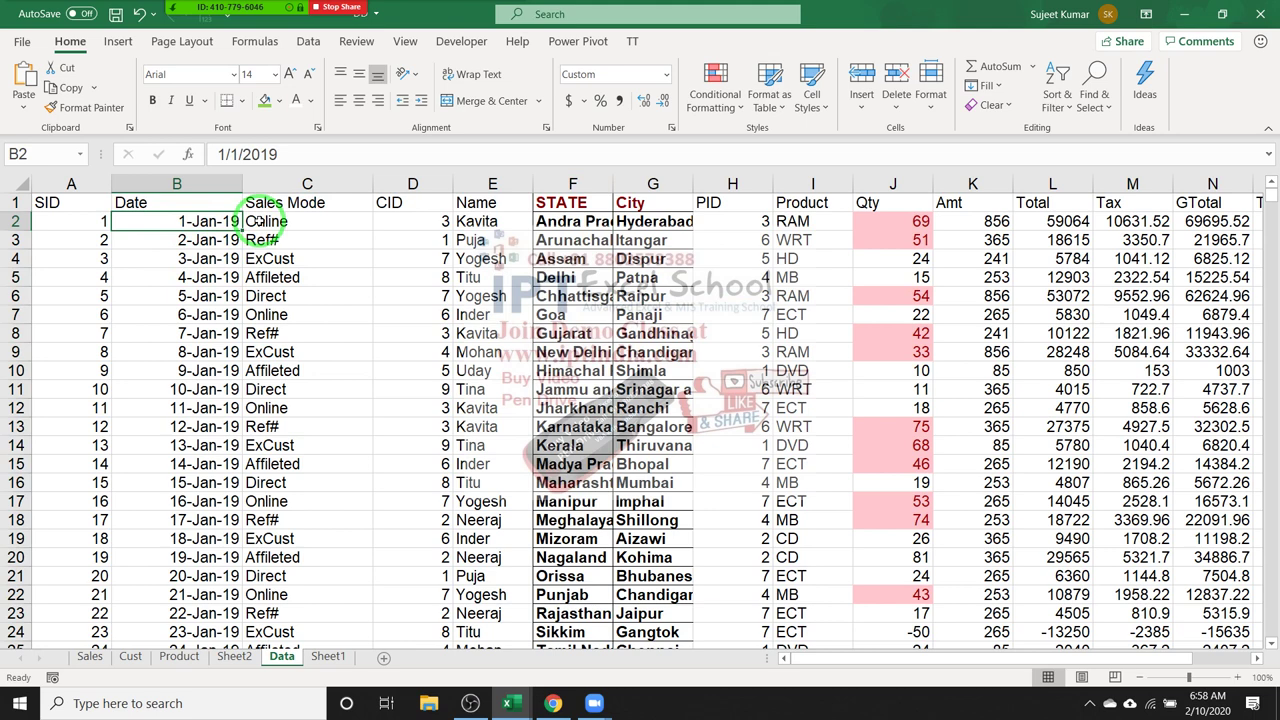
{"action": "type", "text": "20"}
{"action": "key", "text": "Return"}
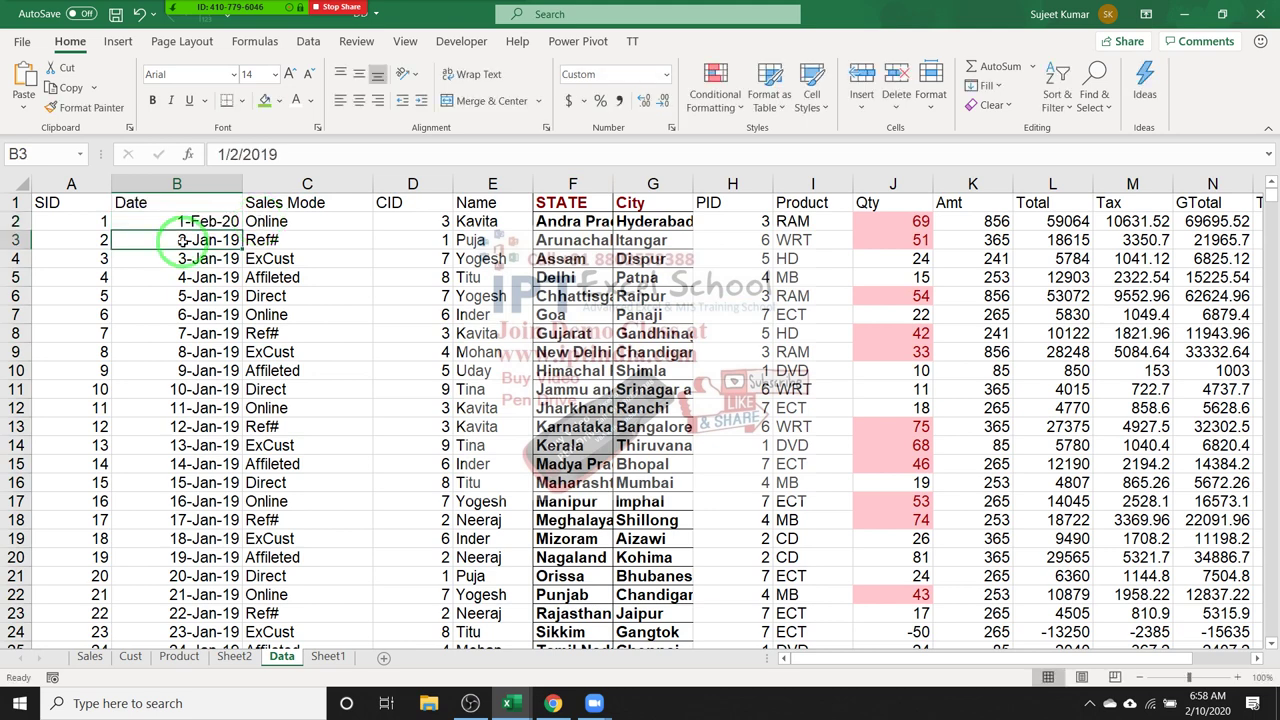
{"action": "left_click", "coordinate": [215, 222]}
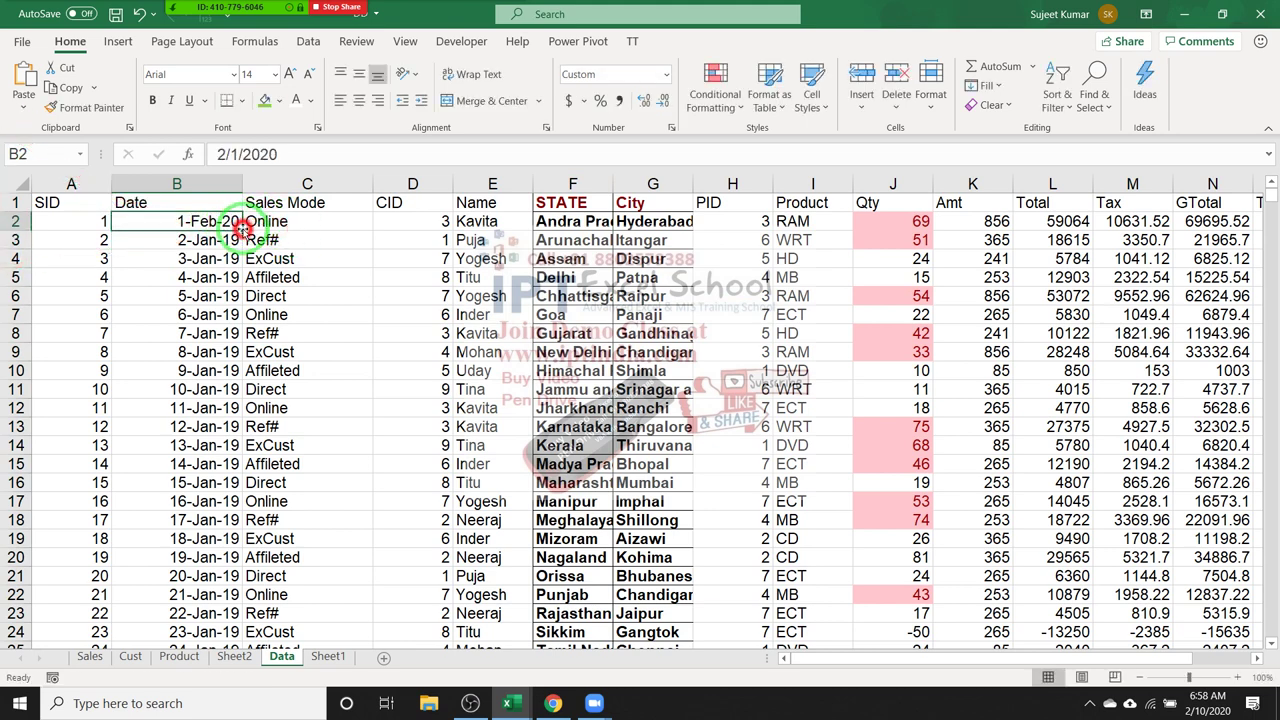
{"action": "double_click", "coordinate": [242, 230]}
{"action": "left_click", "coordinate": [176, 184]}
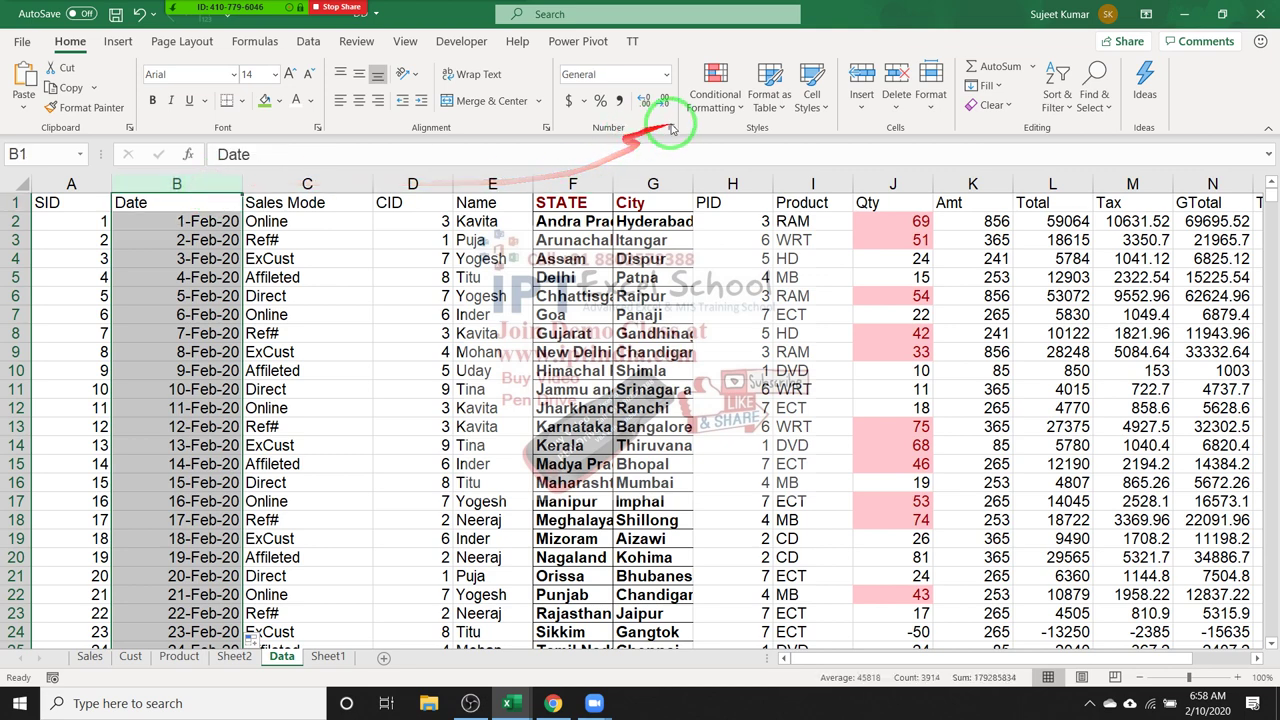
{"action": "left_click", "coordinate": [714, 92]}
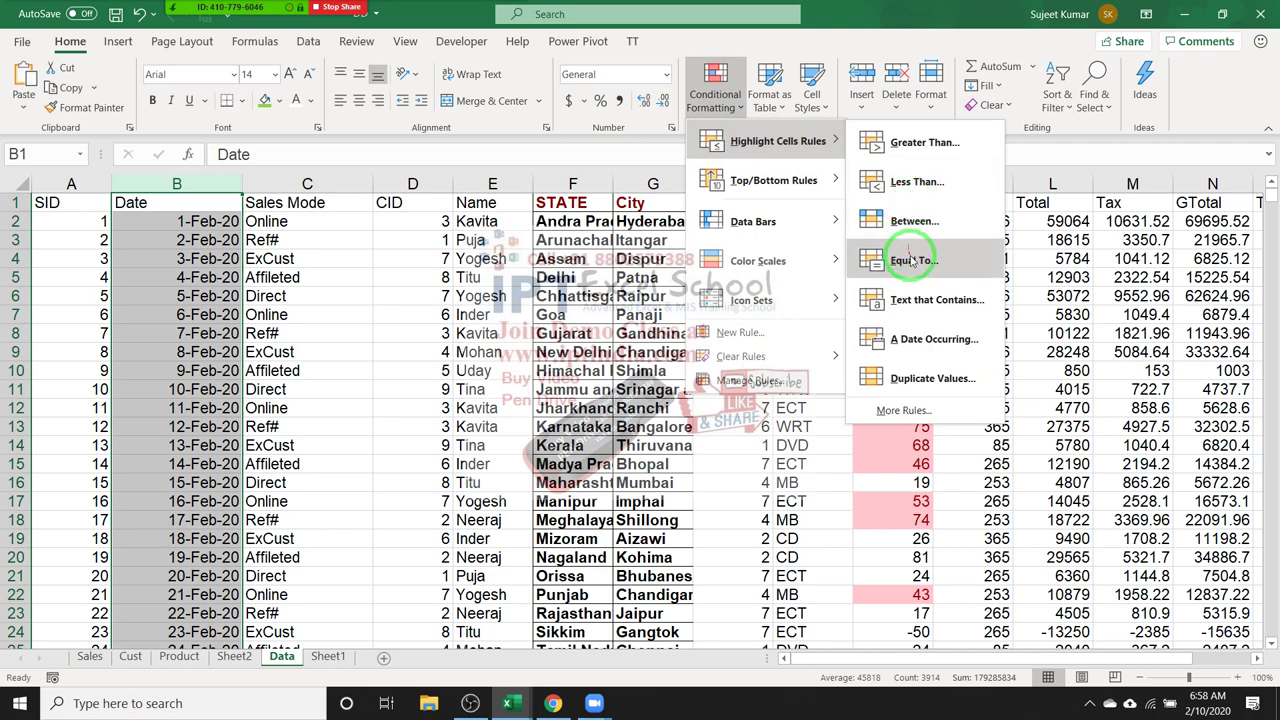
{"action": "left_click", "coordinate": [912, 261]}
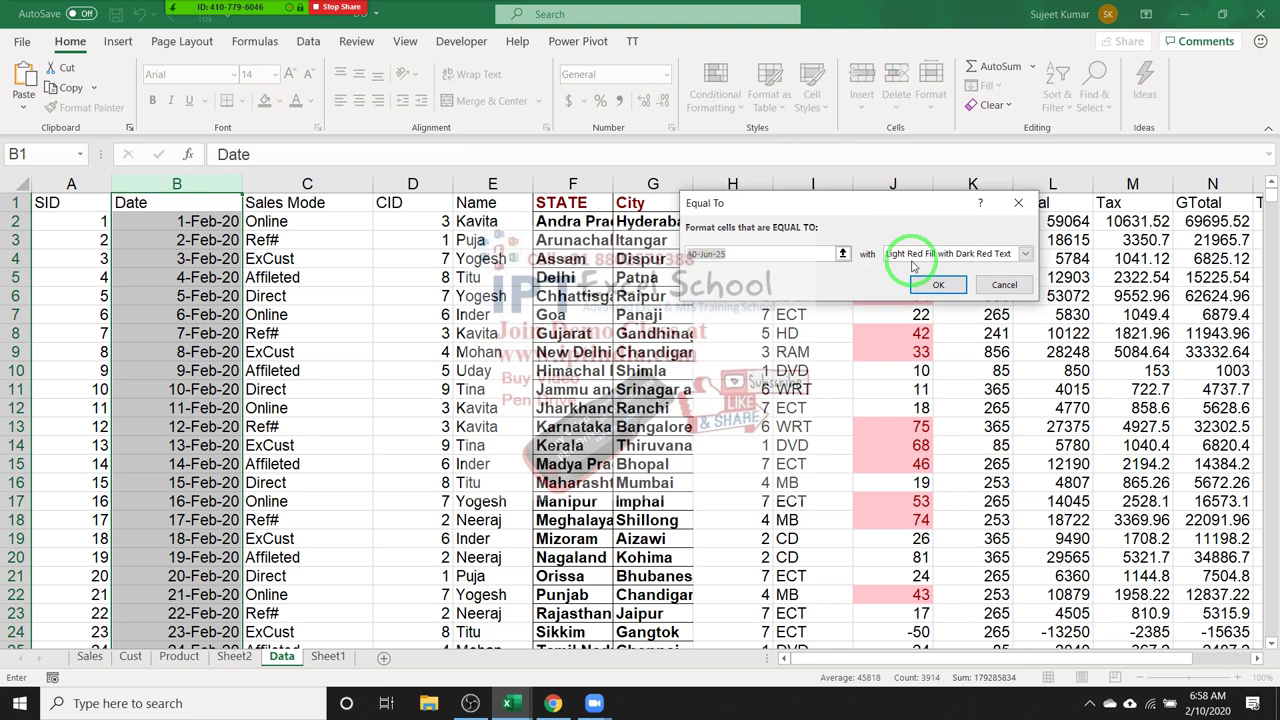
{"action": "type", "text": "/1"}
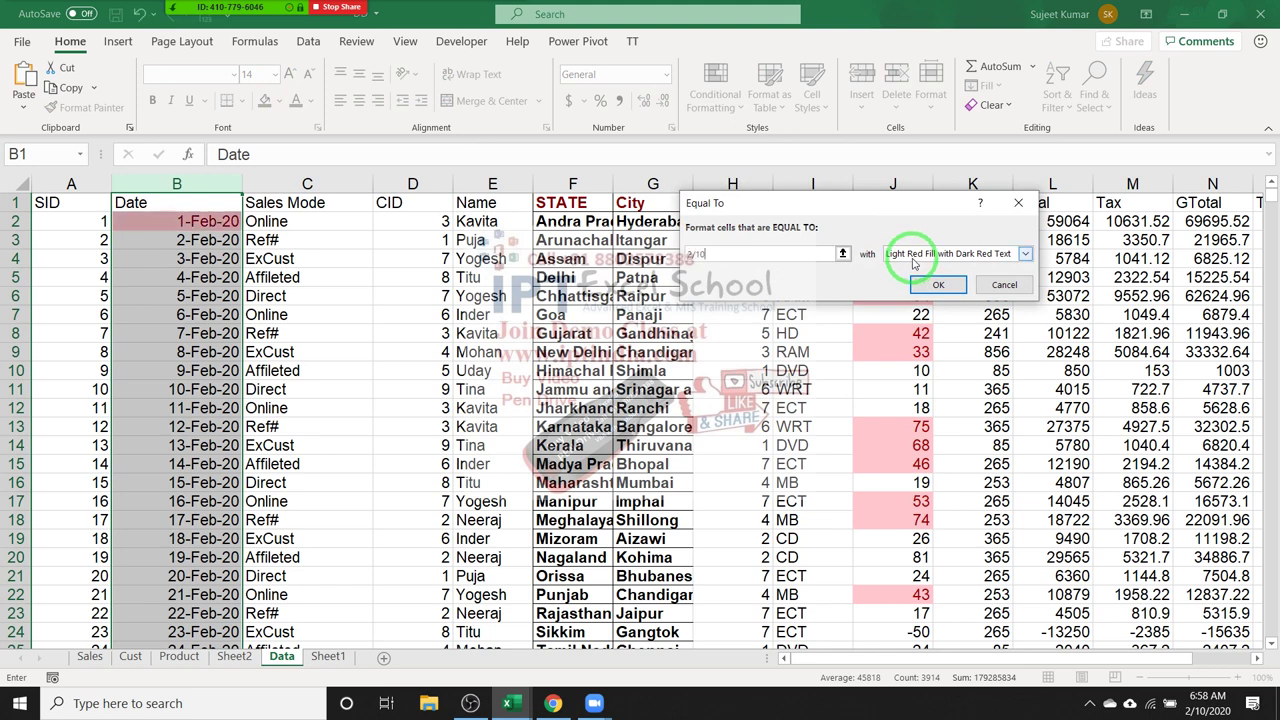
{"action": "type", "text": "0"}
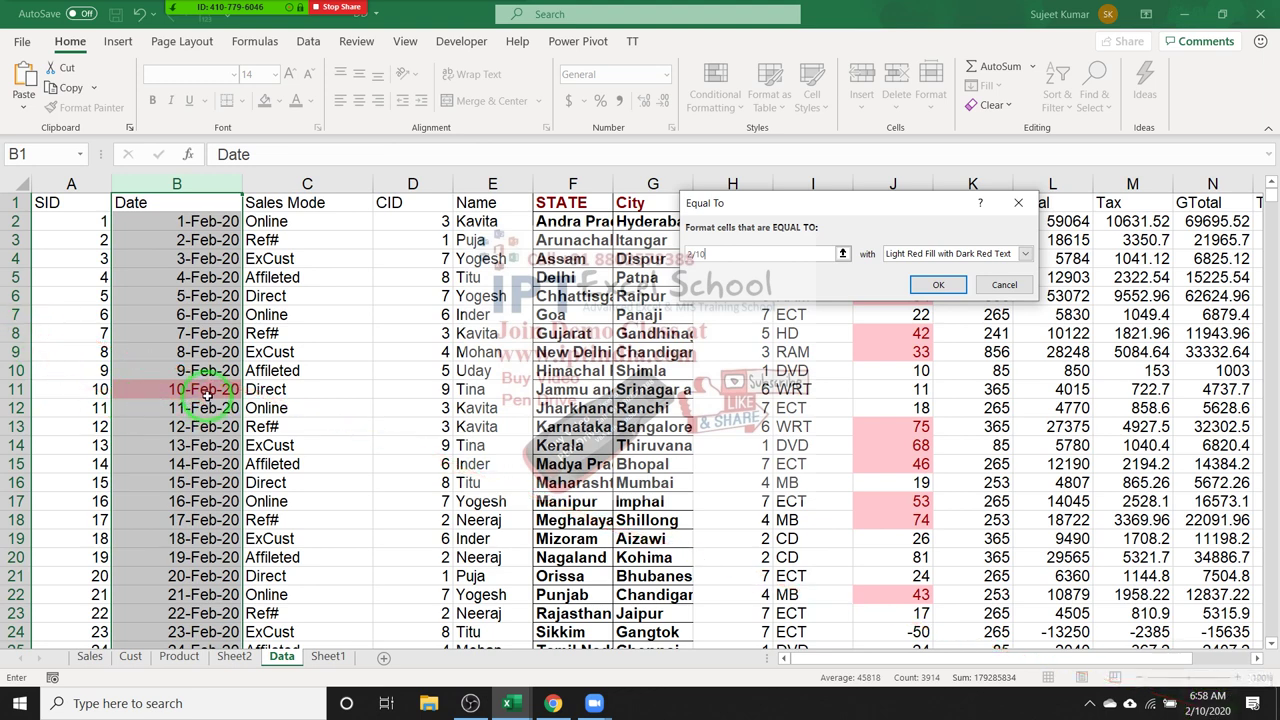
{"action": "key", "text": "Escape"}
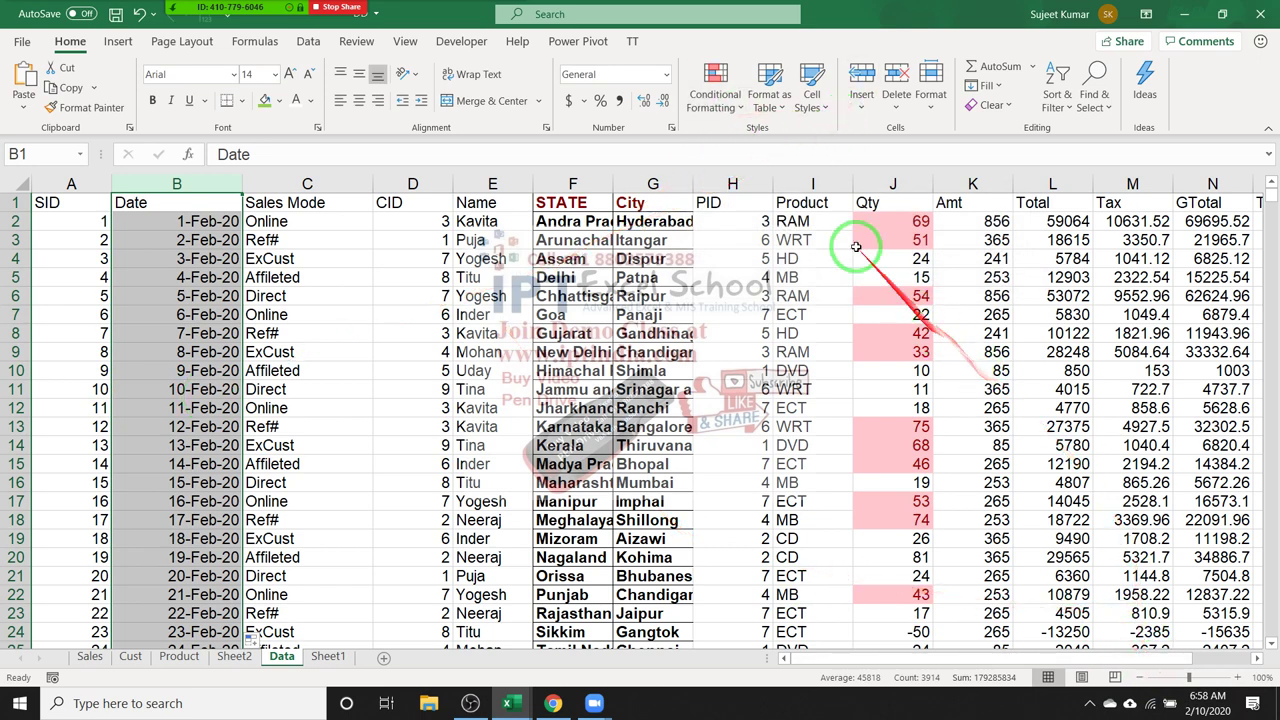
{"action": "left_click", "coordinate": [729, 110]}
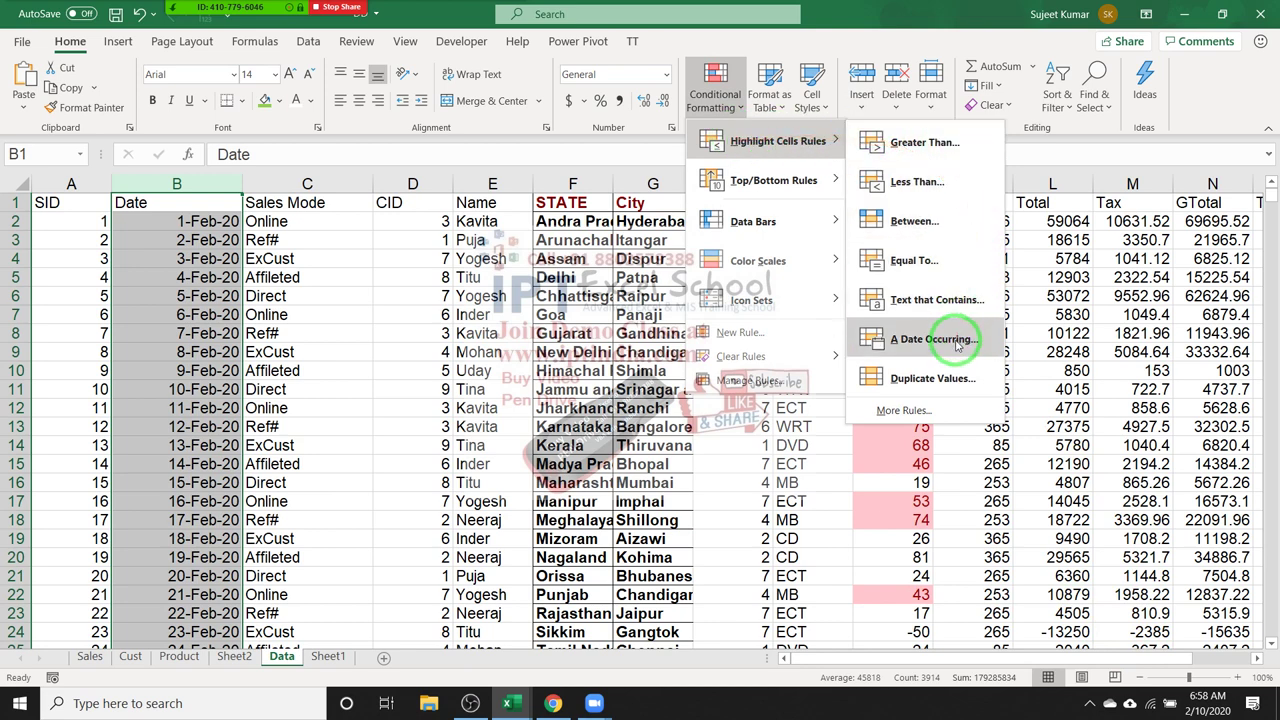
{"action": "left_click", "coordinate": [956, 341]}
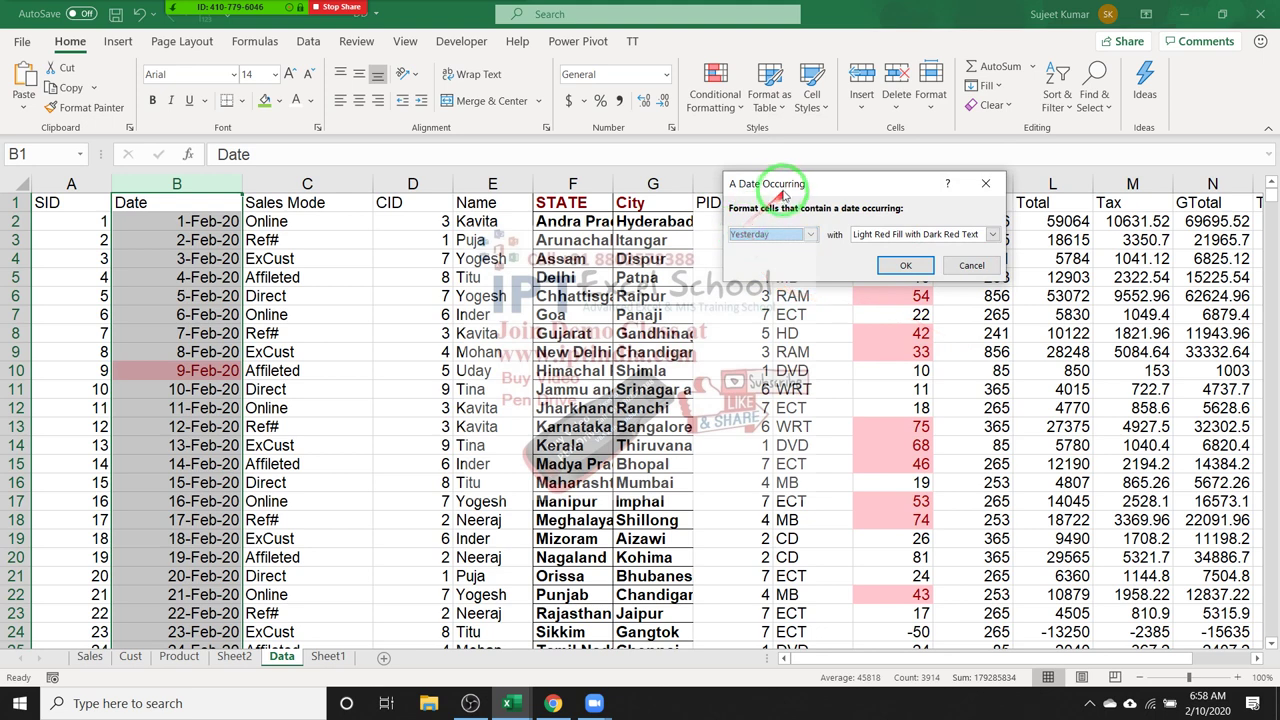
{"action": "left_click_drag", "start_coordinate": [778, 190], "coordinate": [674, 197]}
{"action": "left_click", "coordinate": [683, 242]}
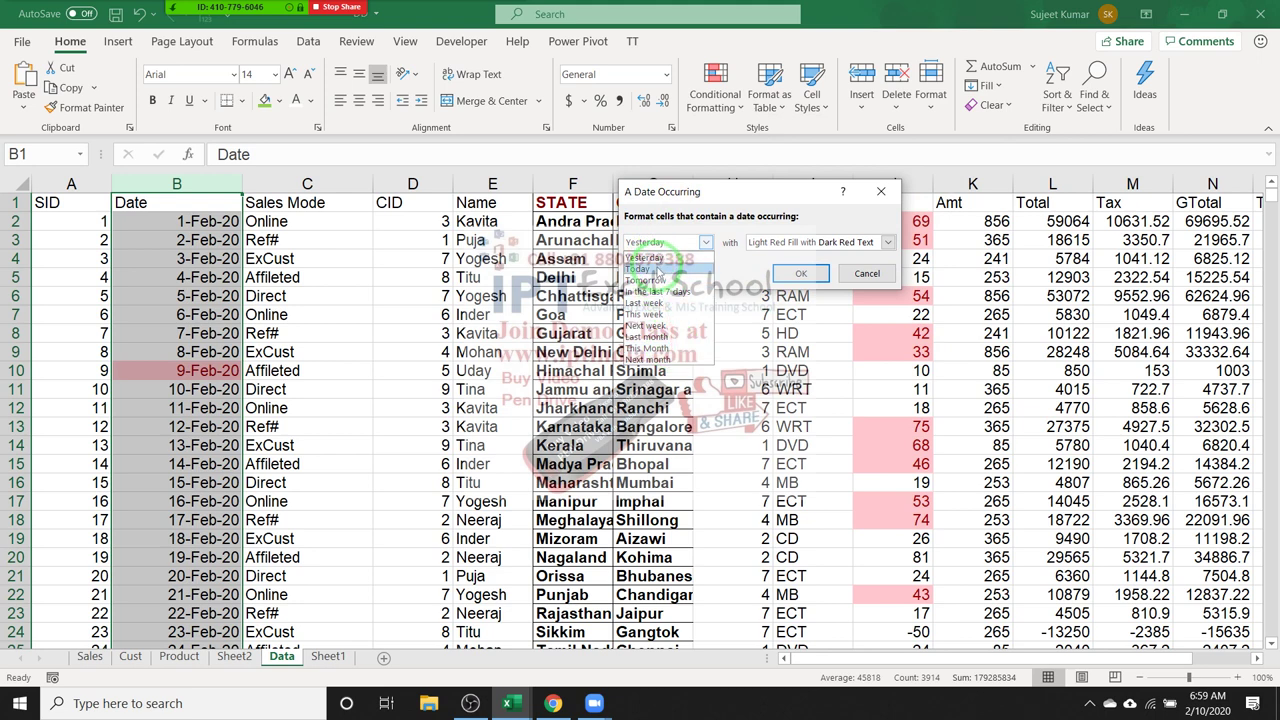
{"action": "left_click", "coordinate": [655, 260]}
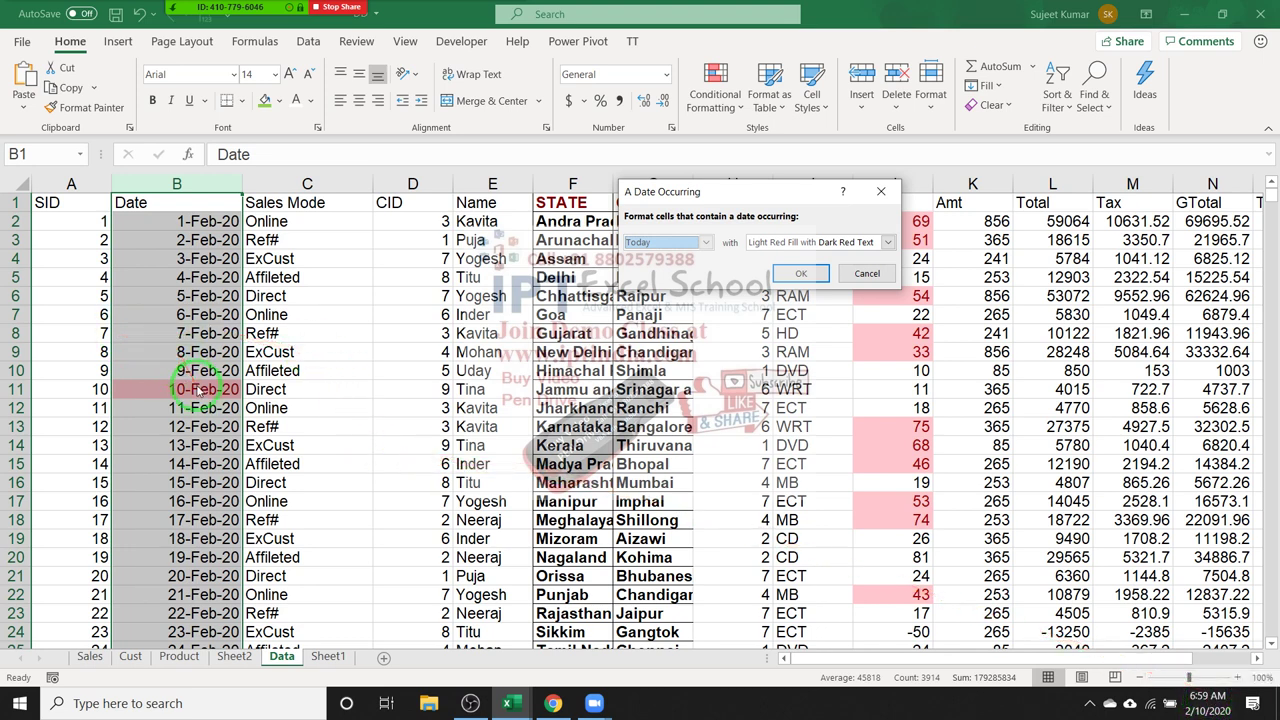
{"action": "left_click", "coordinate": [662, 242]}
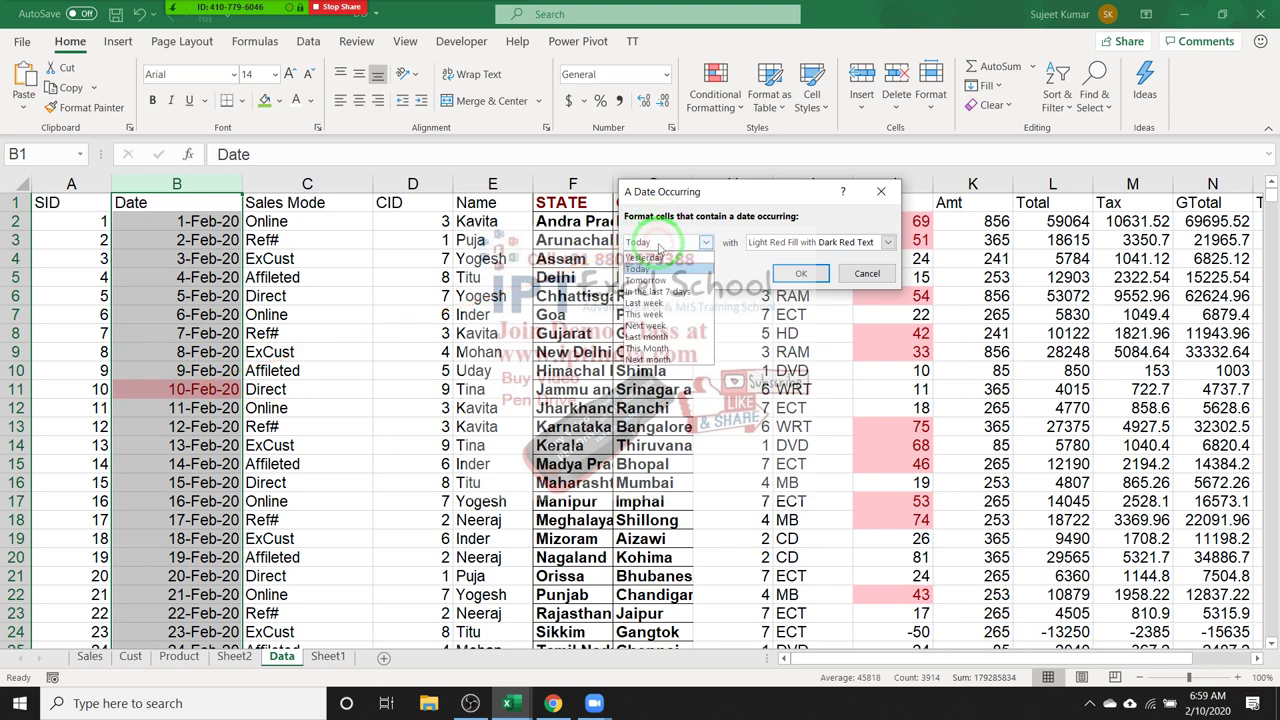
{"action": "left_click", "coordinate": [657, 280]}
{"action": "left_click", "coordinate": [665, 242]}
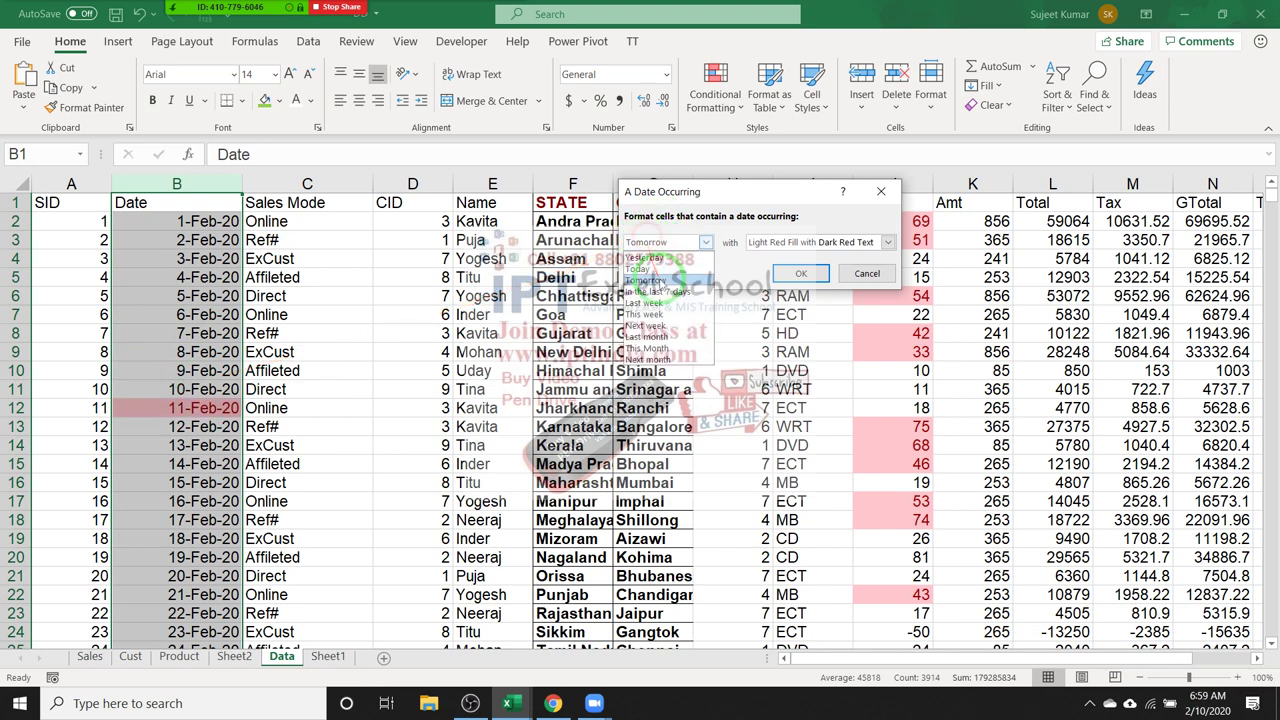
{"action": "left_click", "coordinate": [660, 292]}
{"action": "left_click", "coordinate": [665, 242]}
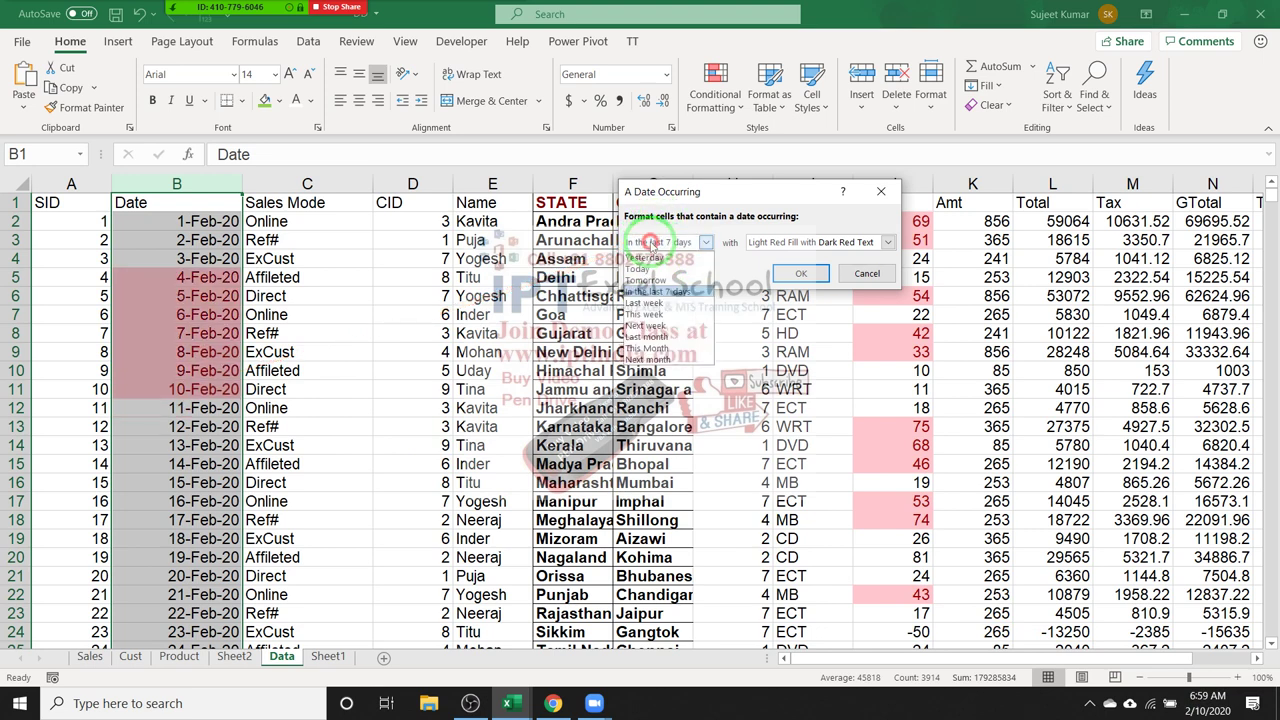
{"action": "left_click", "coordinate": [659, 303]}
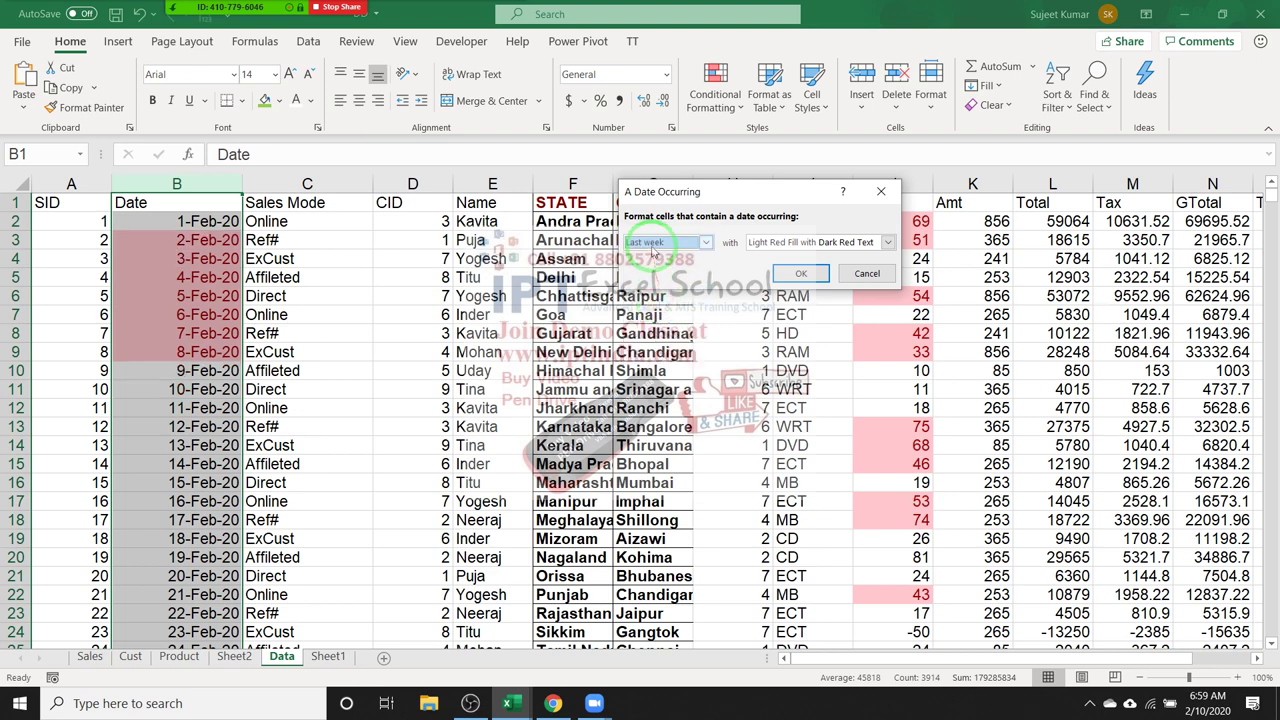
{"action": "left_click", "coordinate": [665, 242]}
{"action": "left_click", "coordinate": [658, 314]}
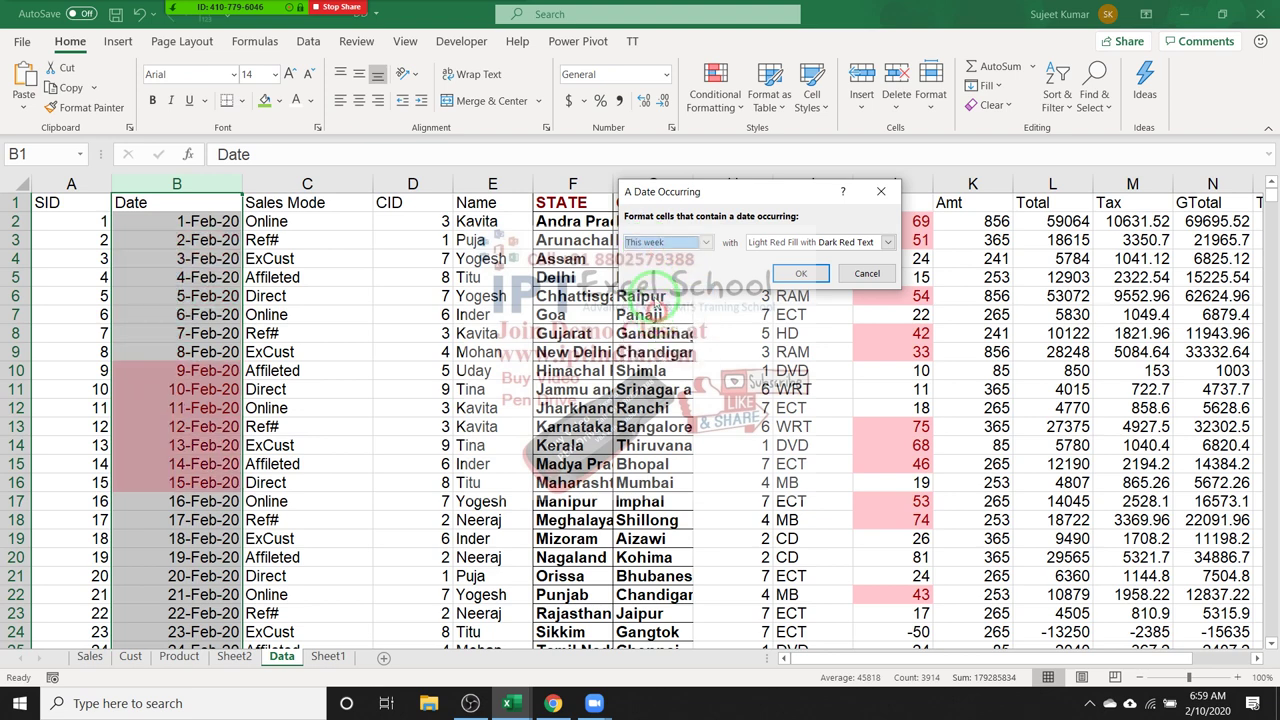
{"action": "left_click", "coordinate": [665, 242]}
{"action": "left_click", "coordinate": [648, 325]}
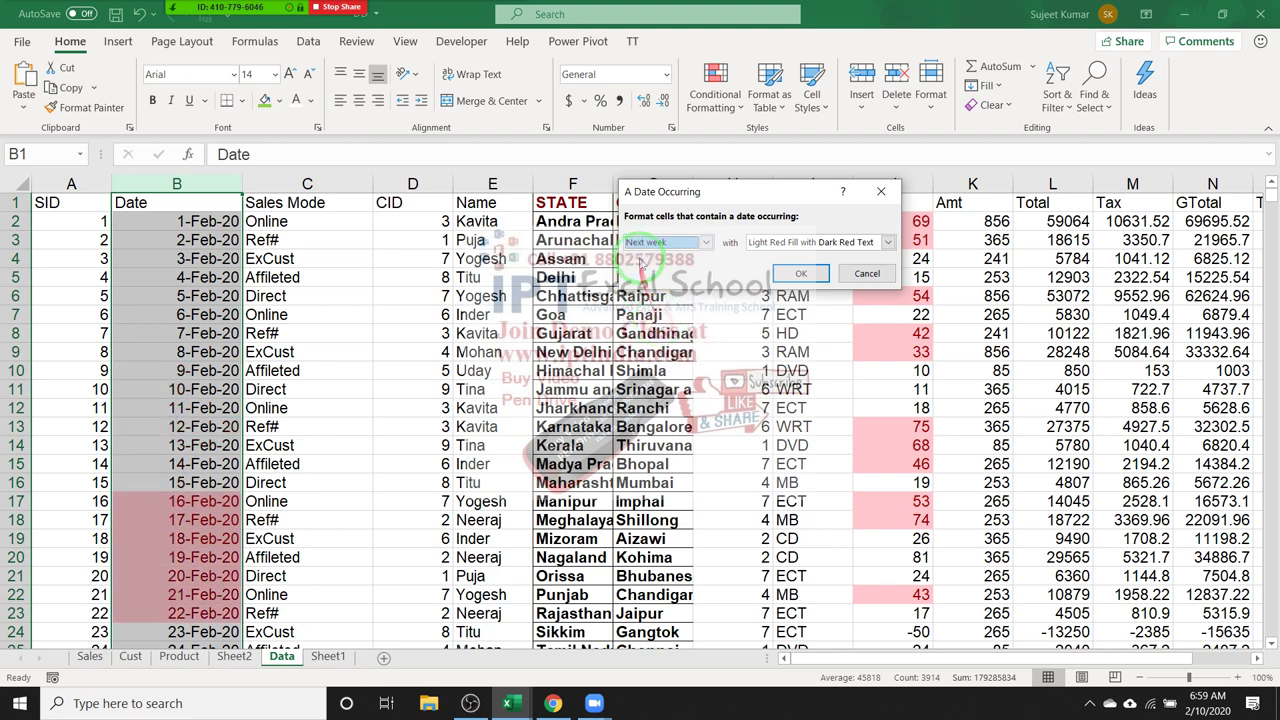
{"action": "left_click", "coordinate": [665, 242]}
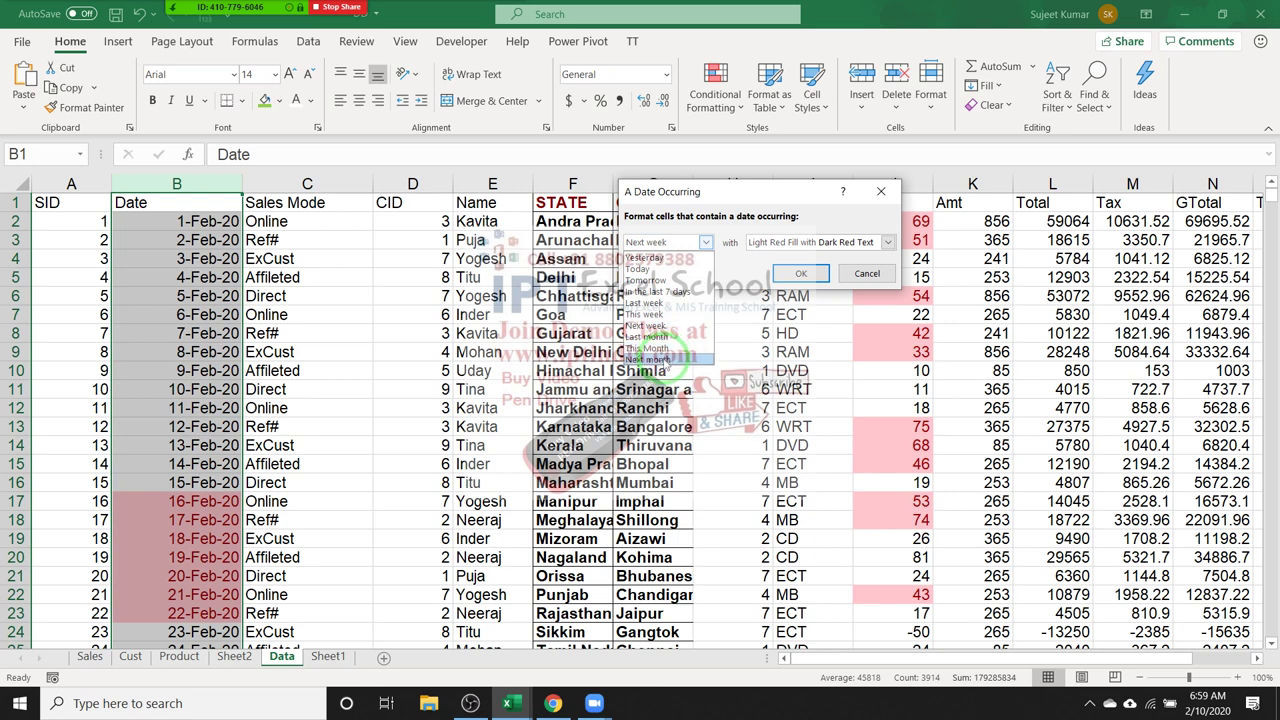
{"action": "left_click", "coordinate": [652, 358]}
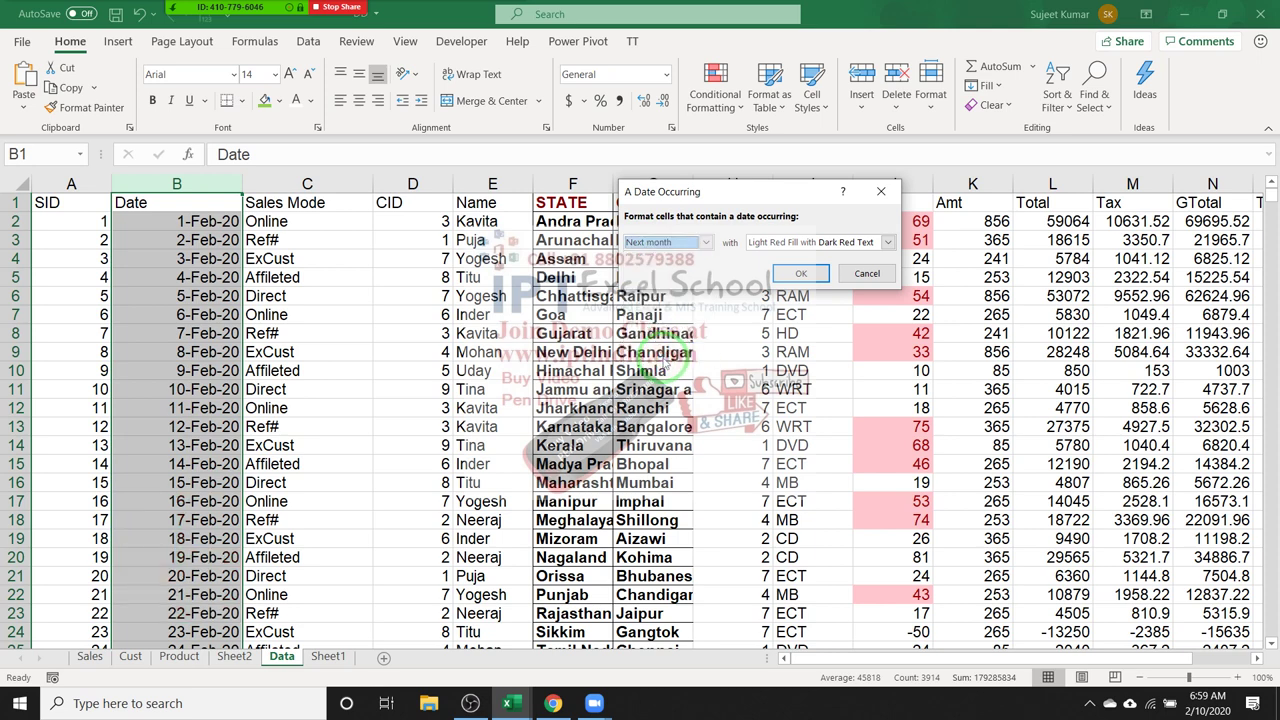
{"action": "left_click", "coordinate": [650, 243]}
{"action": "left_click", "coordinate": [659, 325]}
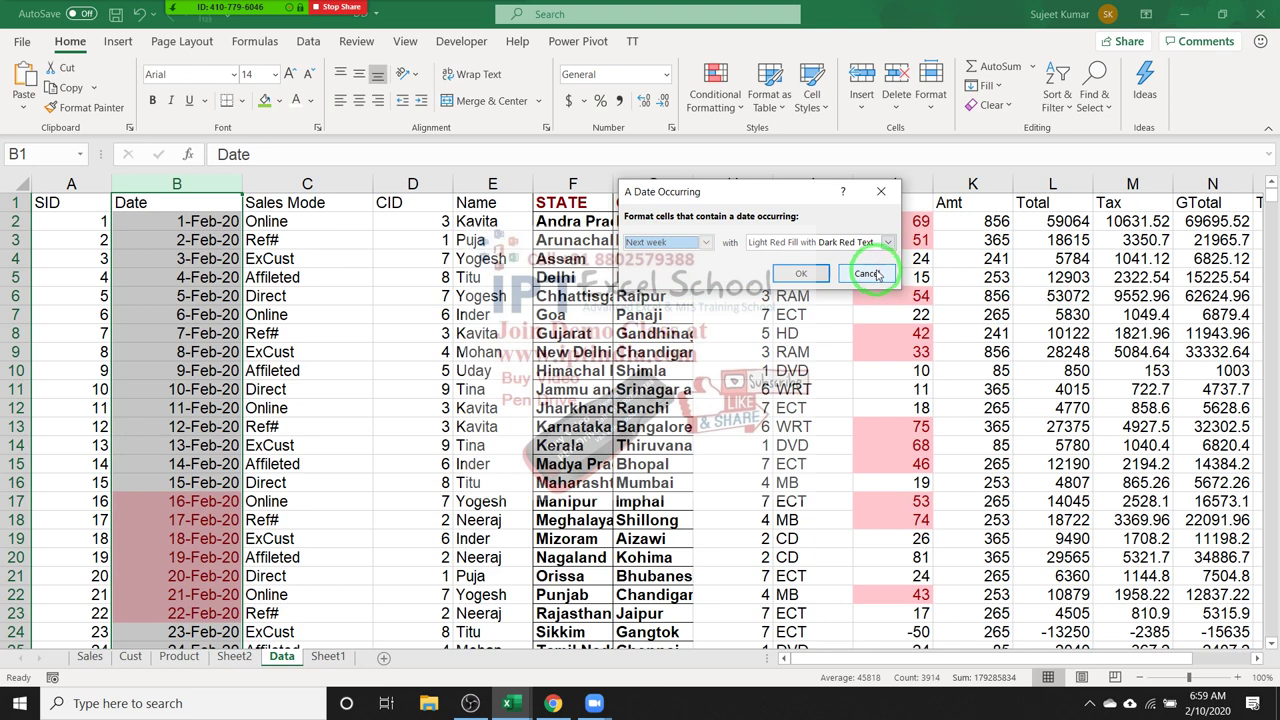
{"action": "left_click", "coordinate": [876, 276]}
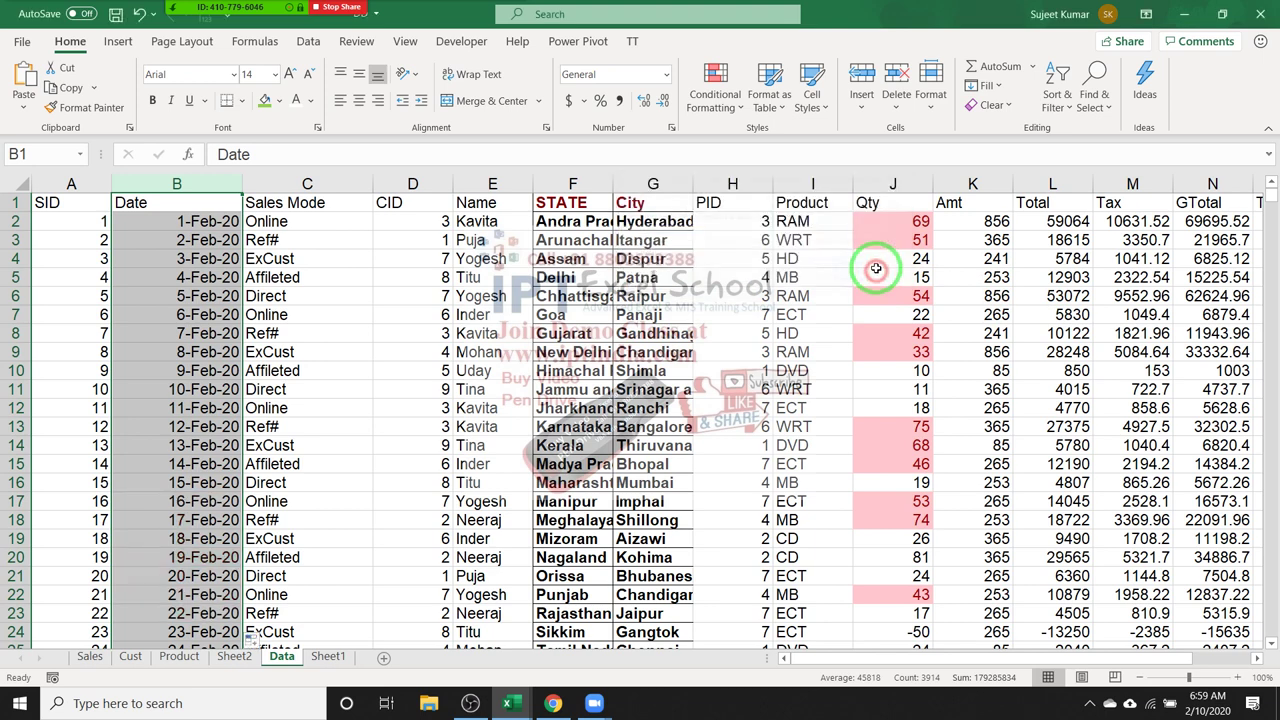
{"action": "left_click_drag", "start_coordinate": [510, 280], "coordinate": [967, 270]}
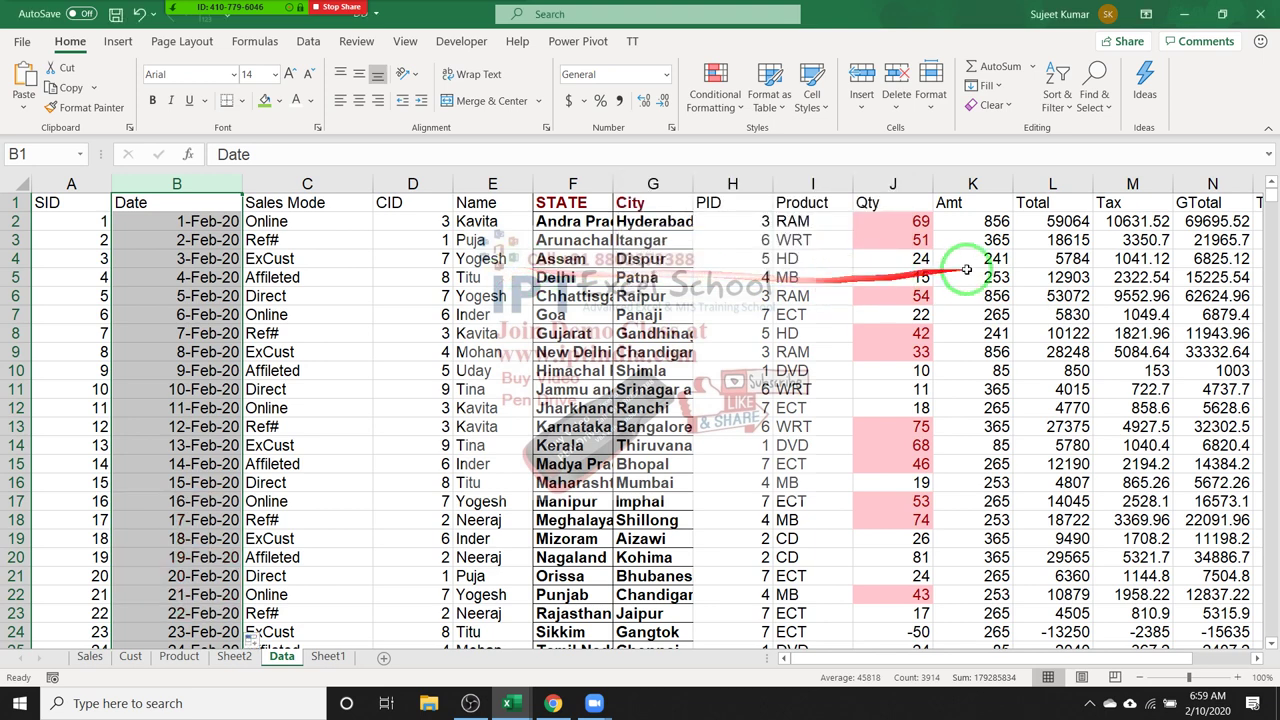
{"action": "left_click", "coordinate": [1056, 183]}
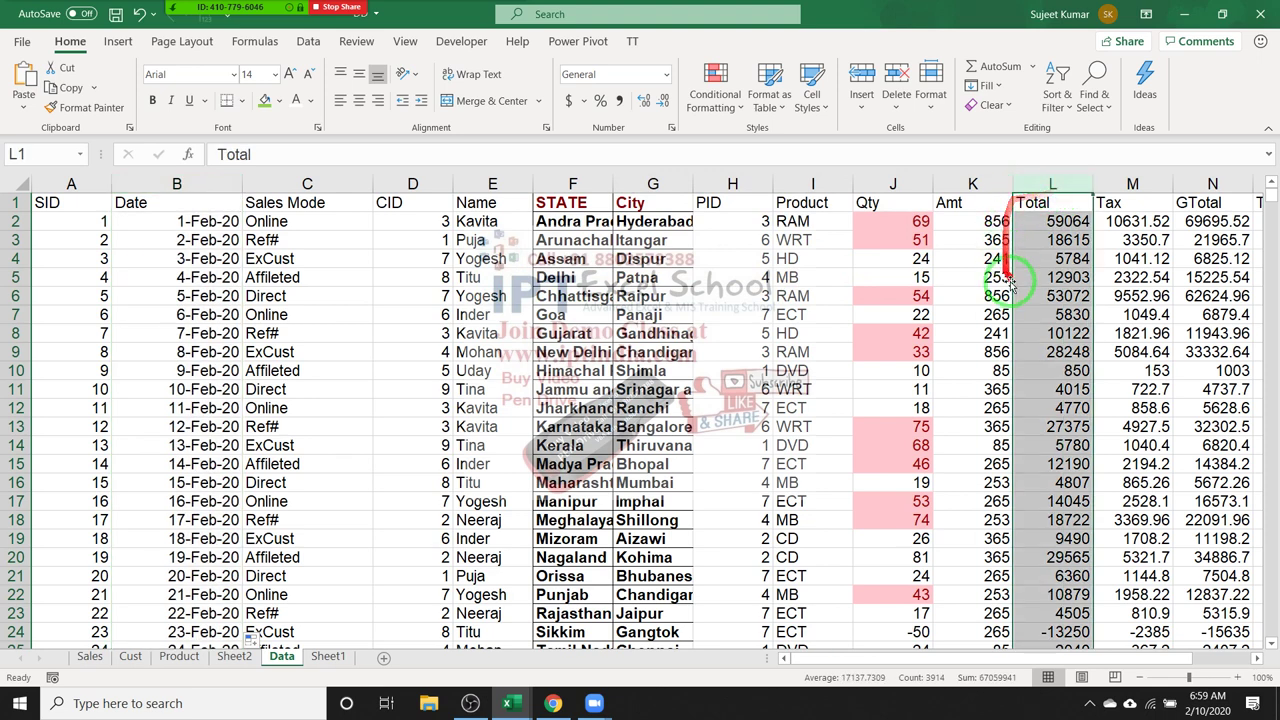
Cancel the Duplicate Values highlight rule on the Total column.
{"action": "left_click", "coordinate": [717, 110]}
{"action": "left_click", "coordinate": [770, 141]}
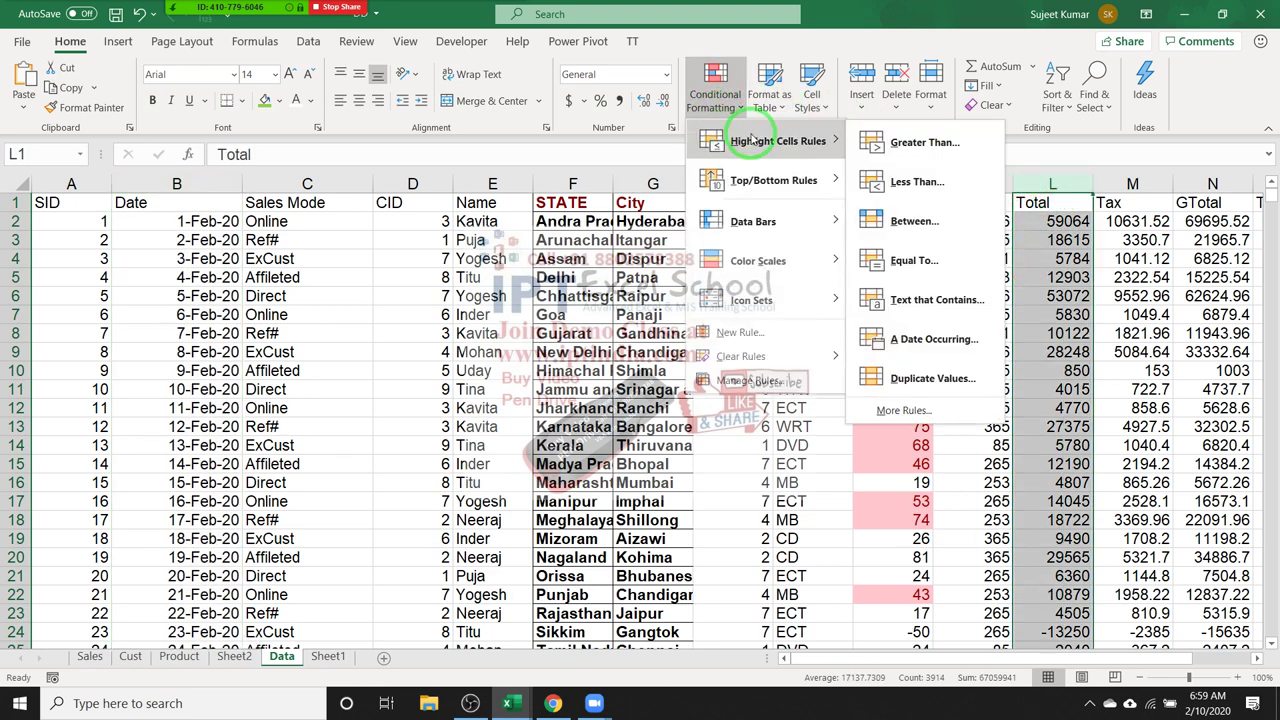
{"action": "left_click", "coordinate": [940, 380]}
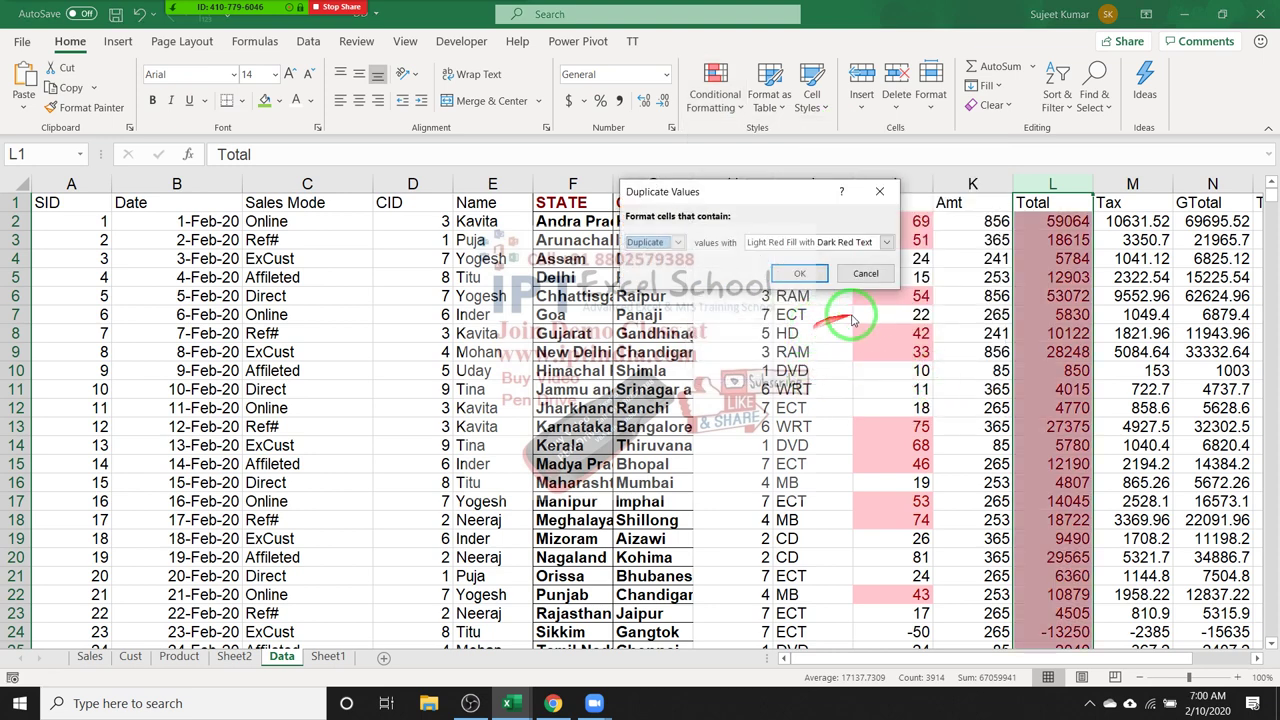
{"action": "left_click", "coordinate": [866, 273]}
Preview Duplicate Values on GTotal, dismiss it, and switch to Sheet1.
{"action": "left_click", "coordinate": [1212, 184]}
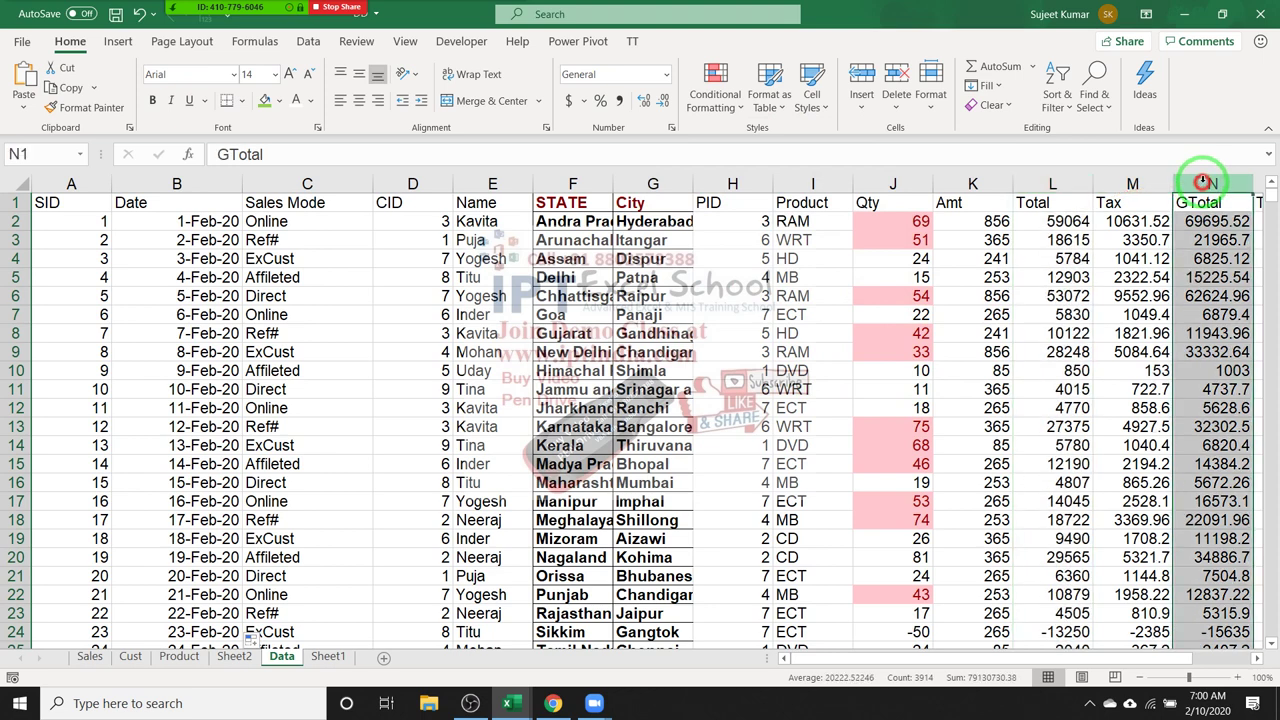
{"action": "left_click", "coordinate": [725, 110]}
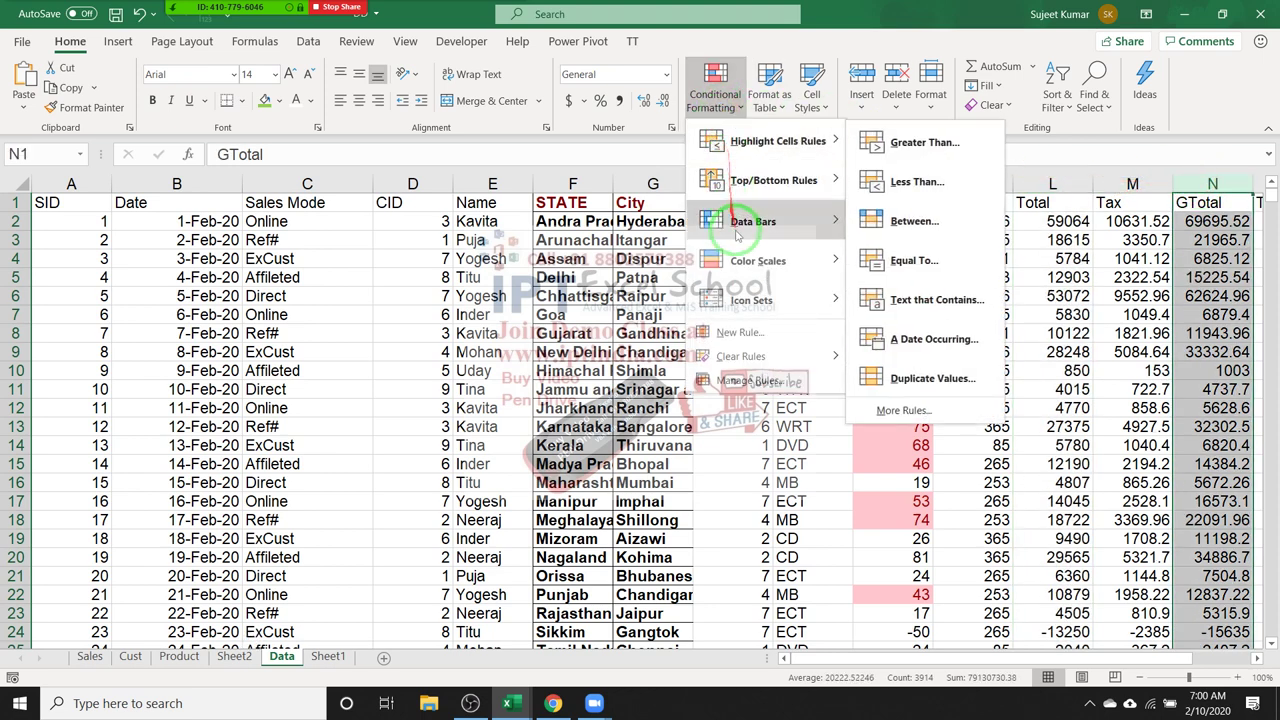
{"action": "mouse_move", "coordinate": [777, 141]}
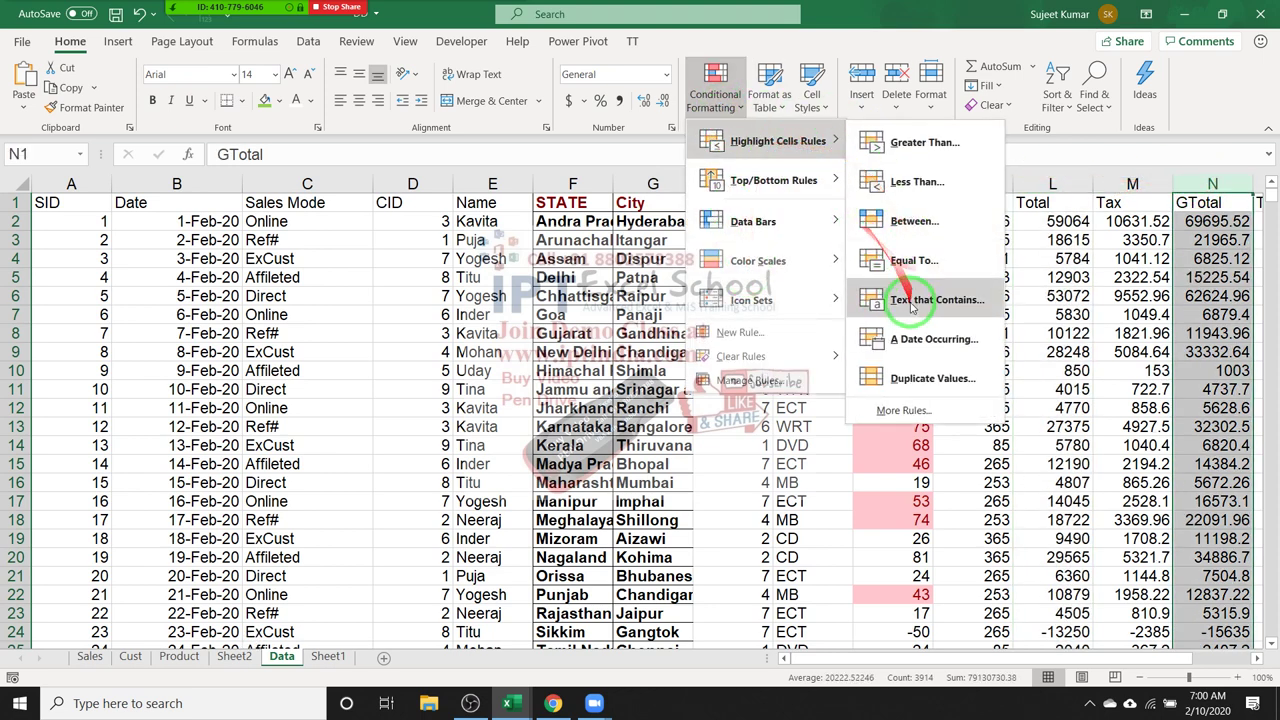
{"action": "left_click", "coordinate": [915, 378]}
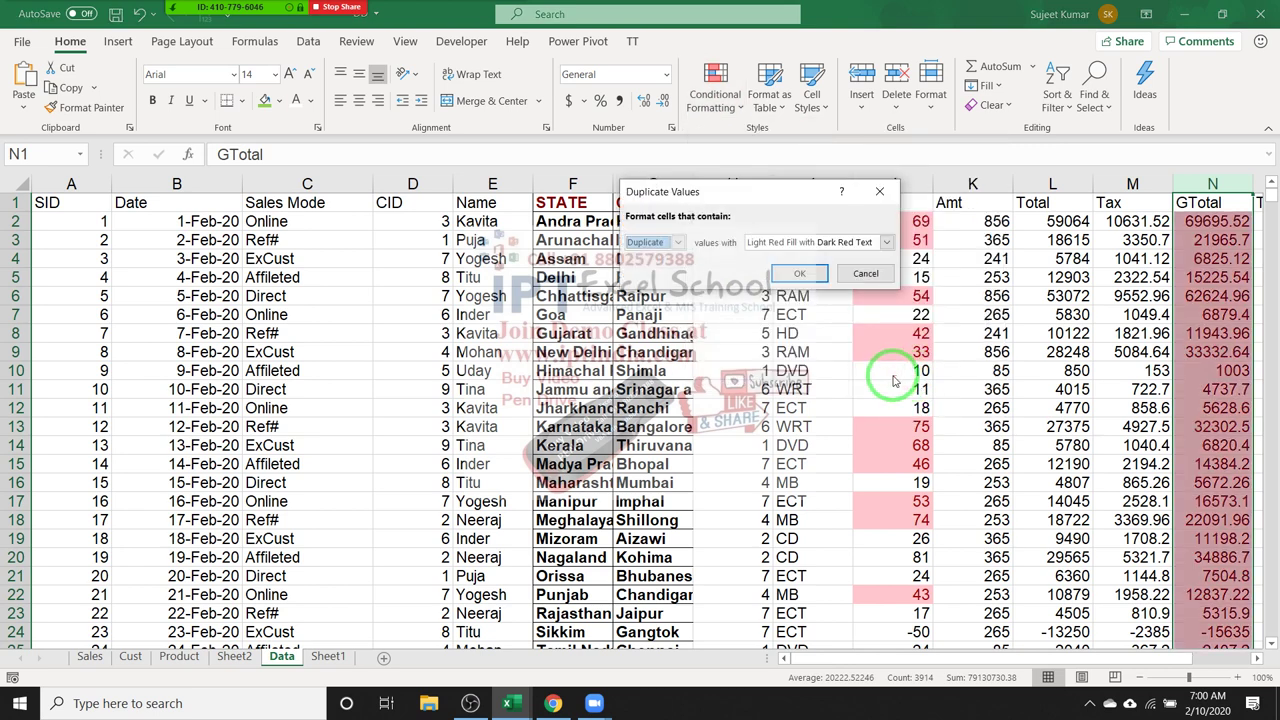
{"action": "key", "text": "Escape"}
{"action": "left_click", "coordinate": [330, 657]}
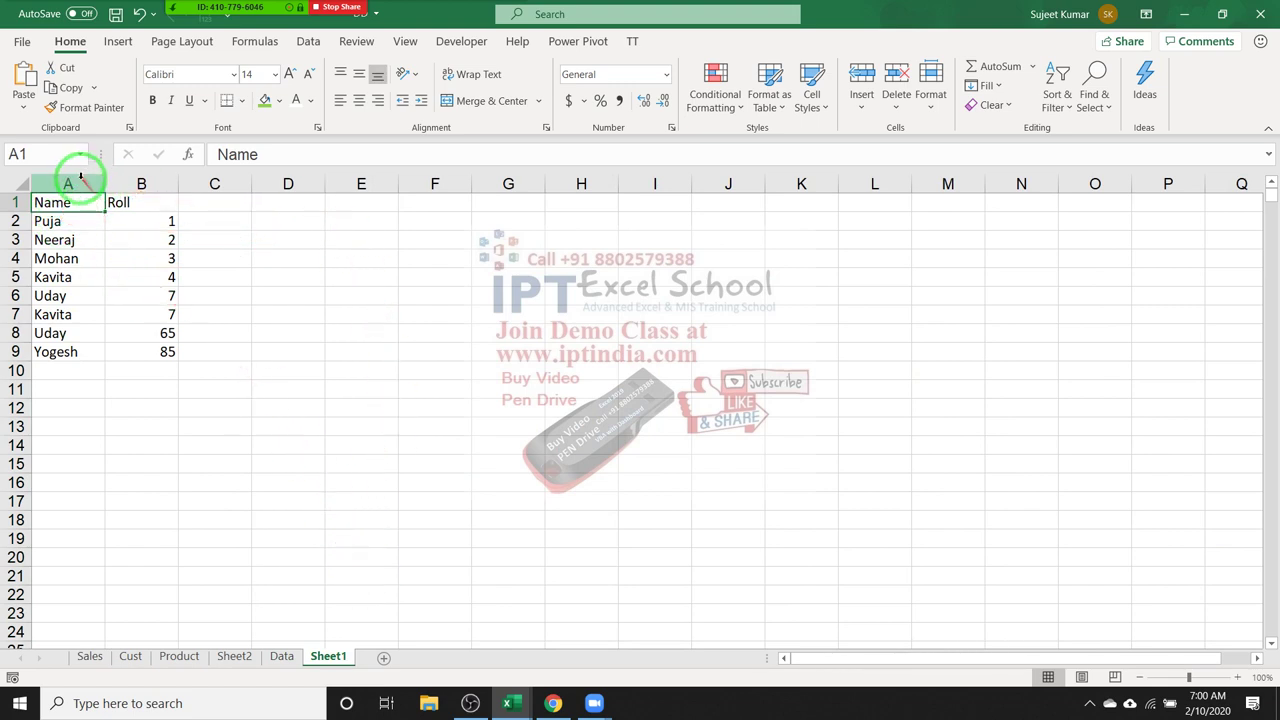
Clear columns A:C and enter the Mobile heading in A1.
{"action": "left_click_drag", "start_coordinate": [86, 184], "coordinate": [205, 182]}
{"action": "key", "text": "Delete"}
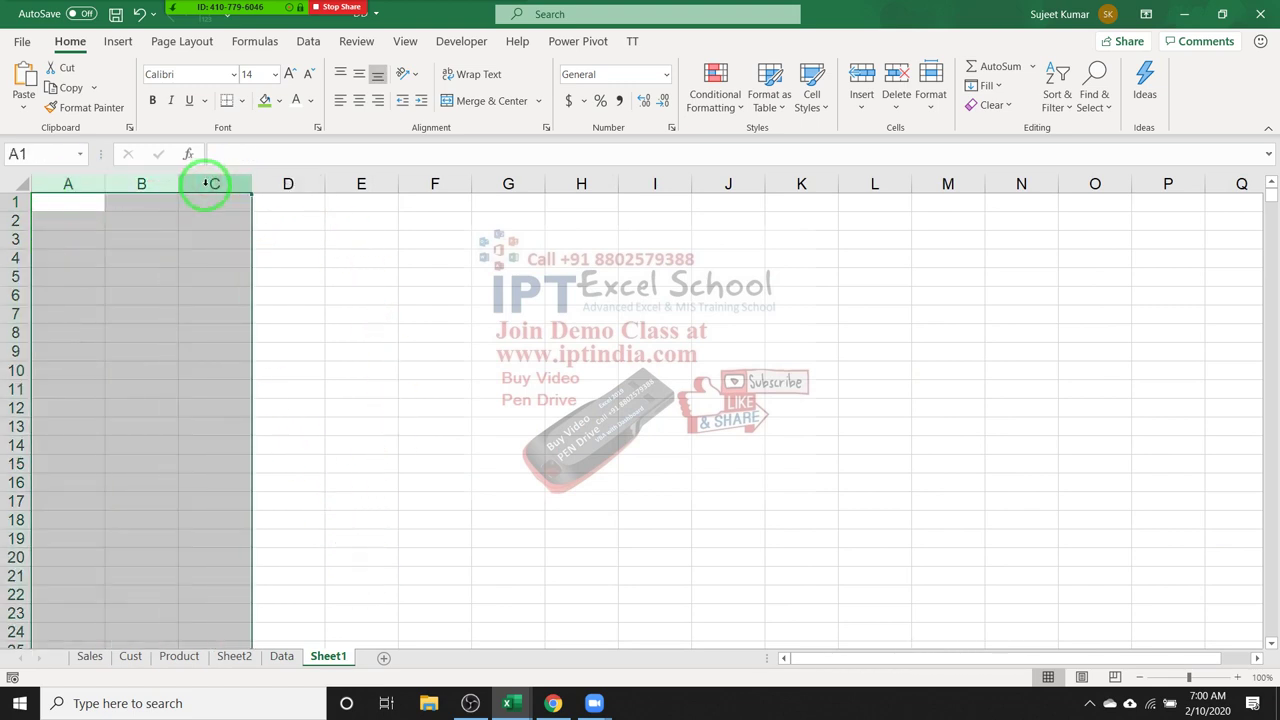
{"action": "type", "text": "NAme"}
{"action": "key", "text": "Return"}
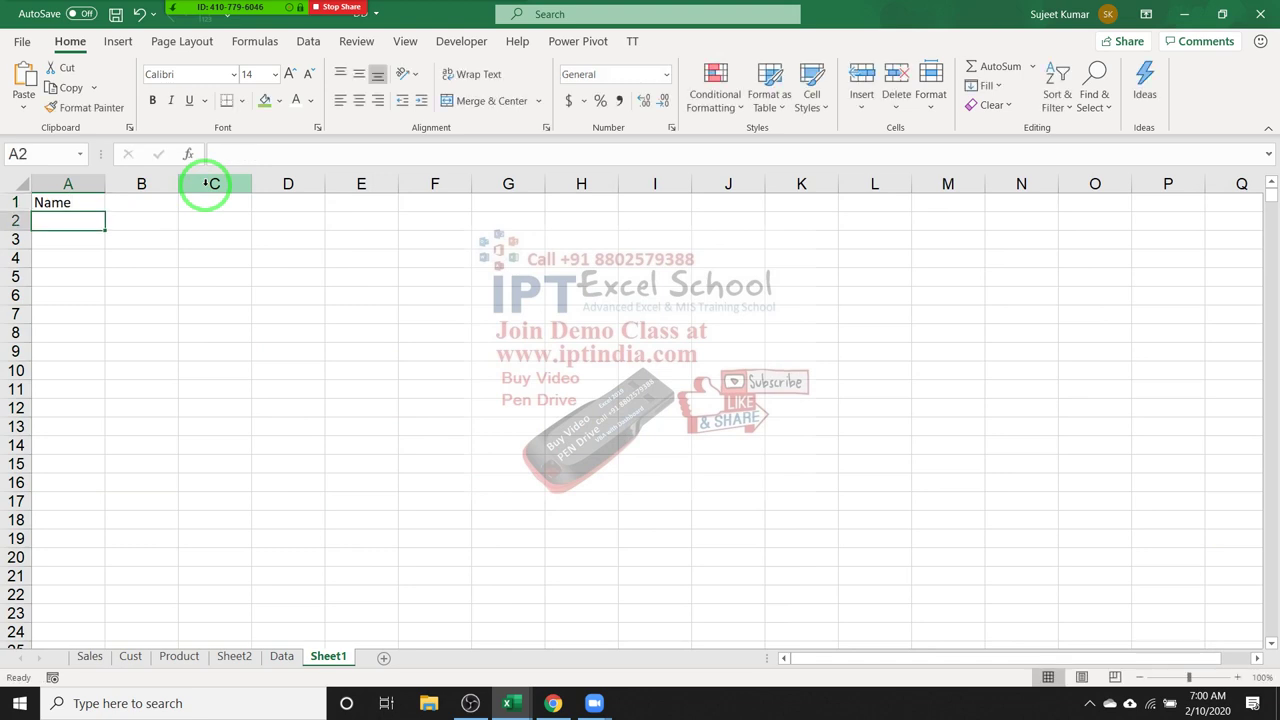
{"action": "key", "text": "ctrl+z"}
{"action": "type", "text": "Mob"}
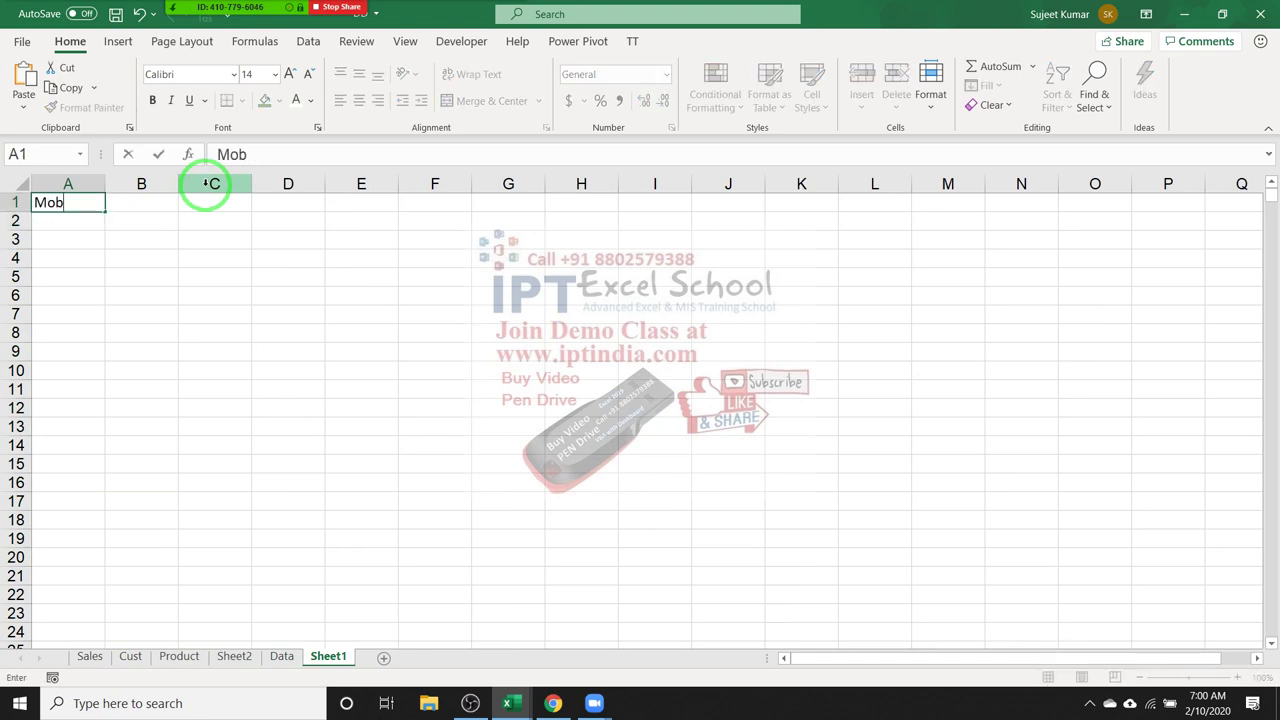
{"action": "type", "text": "e"}
{"action": "key", "text": "Return"}
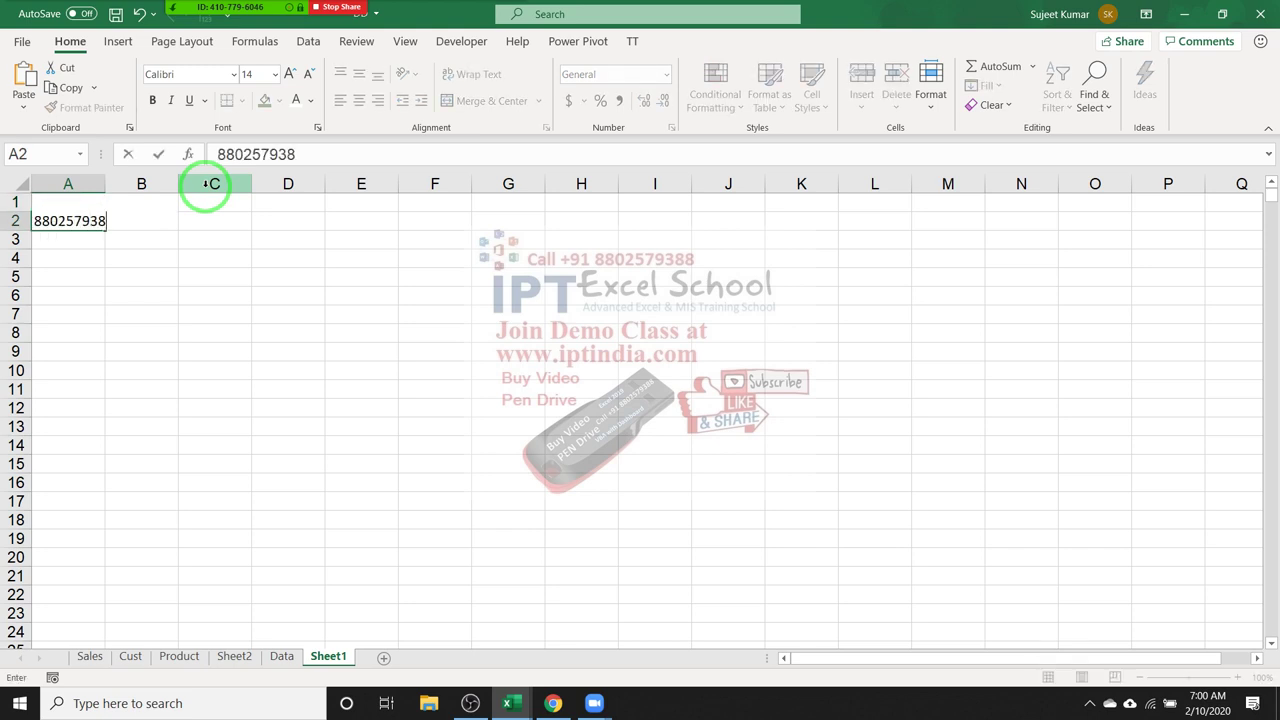
Enter a number in A2 and autofit column A to its longest entry.
{"action": "key", "text": "Return"}
{"action": "left_click_drag", "start_coordinate": [105, 179], "coordinate": [105, 179]}
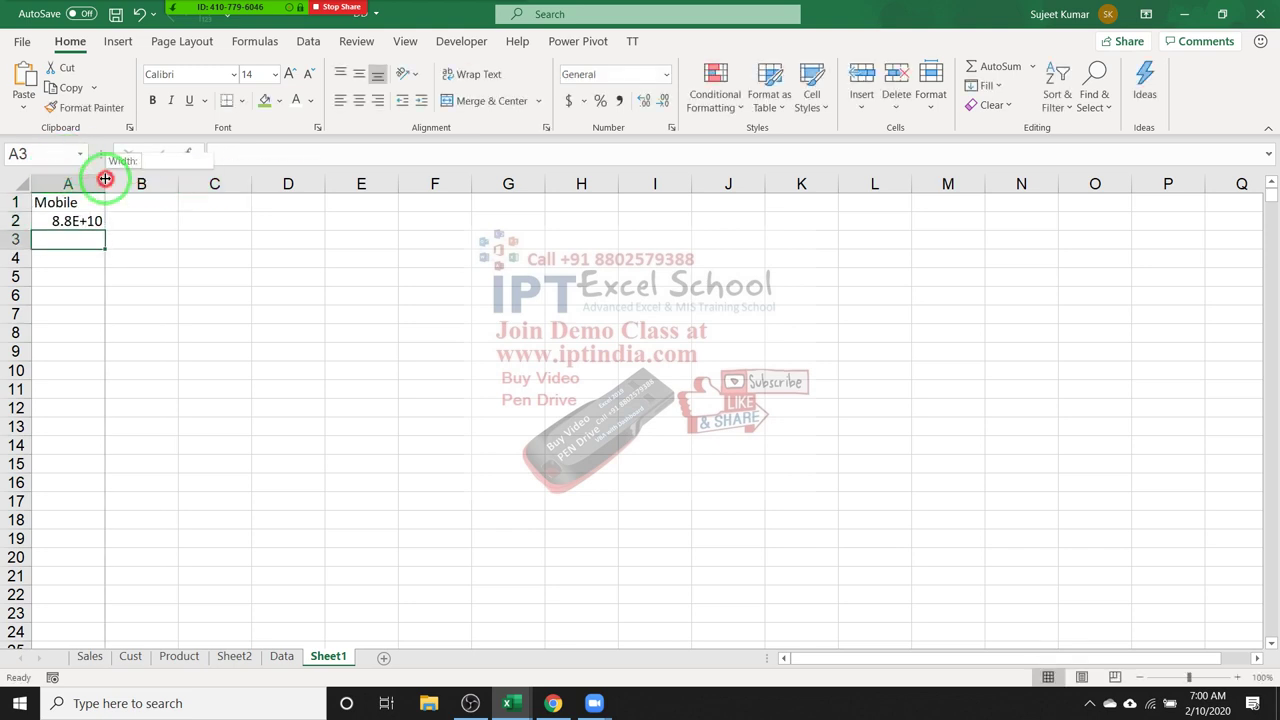
{"action": "double_click", "coordinate": [105, 179]}
Re-enter the full 10-digit mobile number in A2, keeping A1 as Mobile.
{"action": "left_click", "coordinate": [97, 180]}
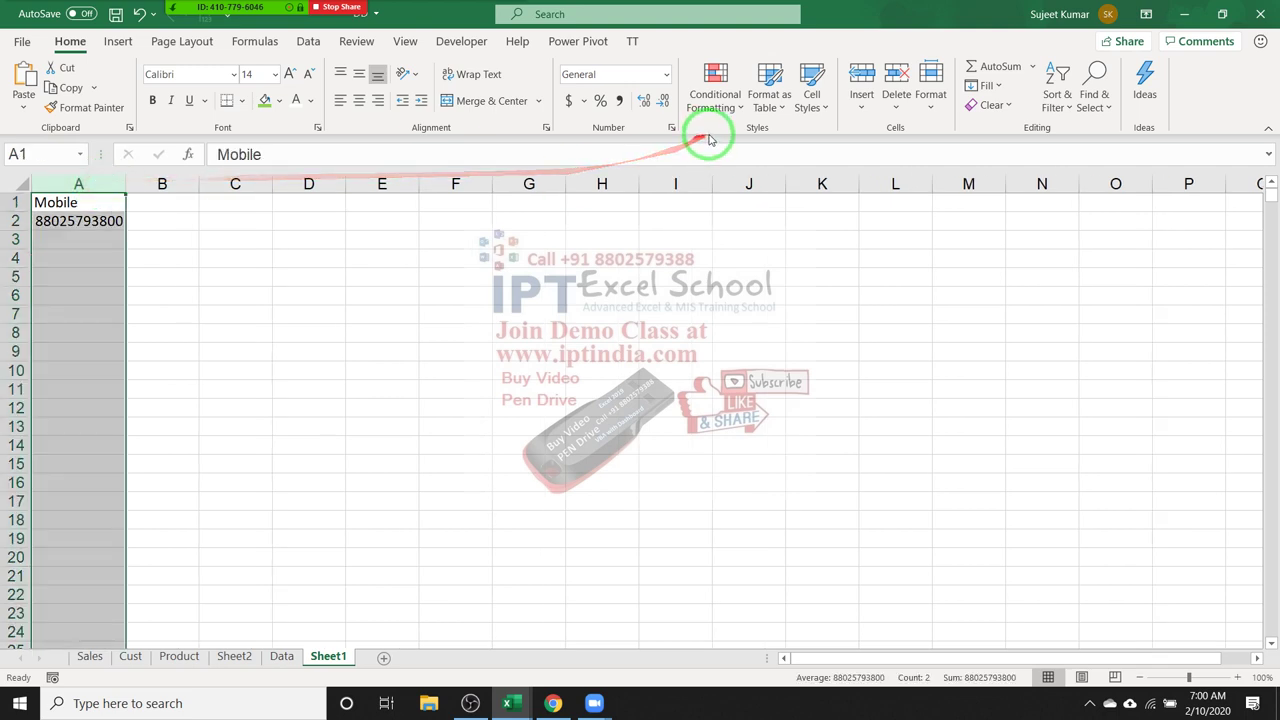
{"action": "type", "text": "880"}
{"action": "key", "text": "Escape"}
{"action": "left_click", "coordinate": [125, 228]}
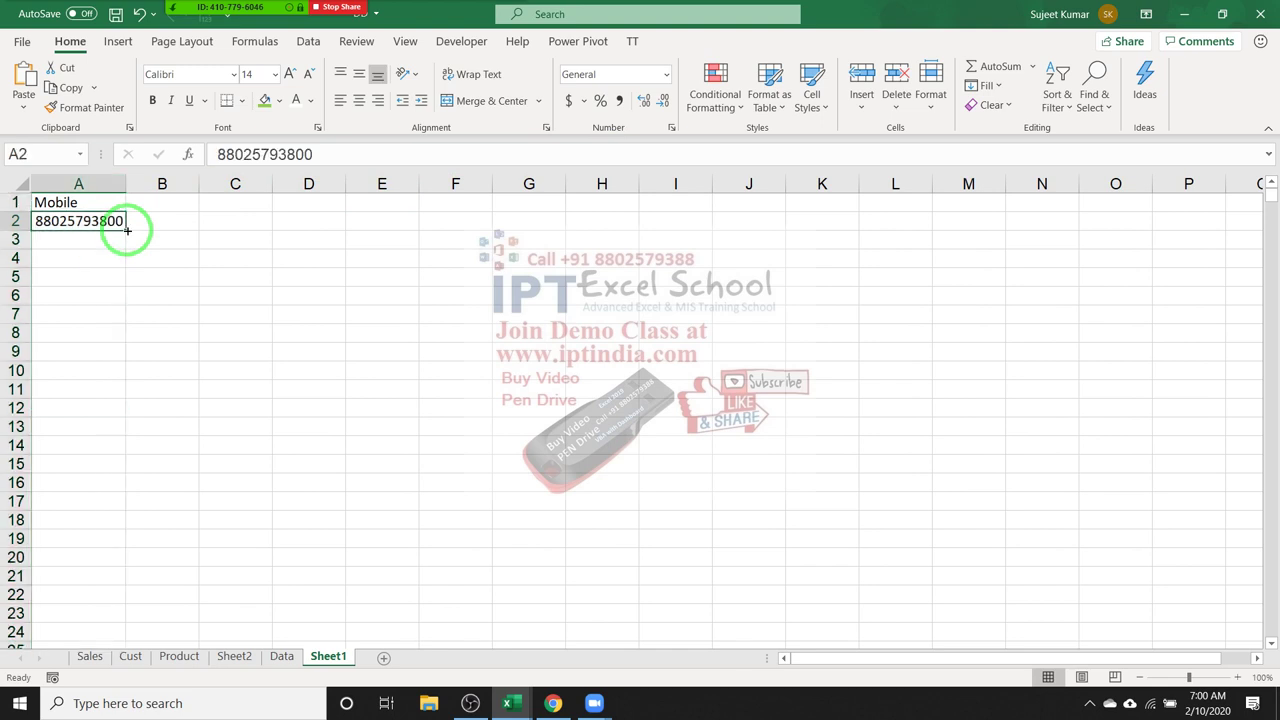
{"action": "type", "text": "880"}
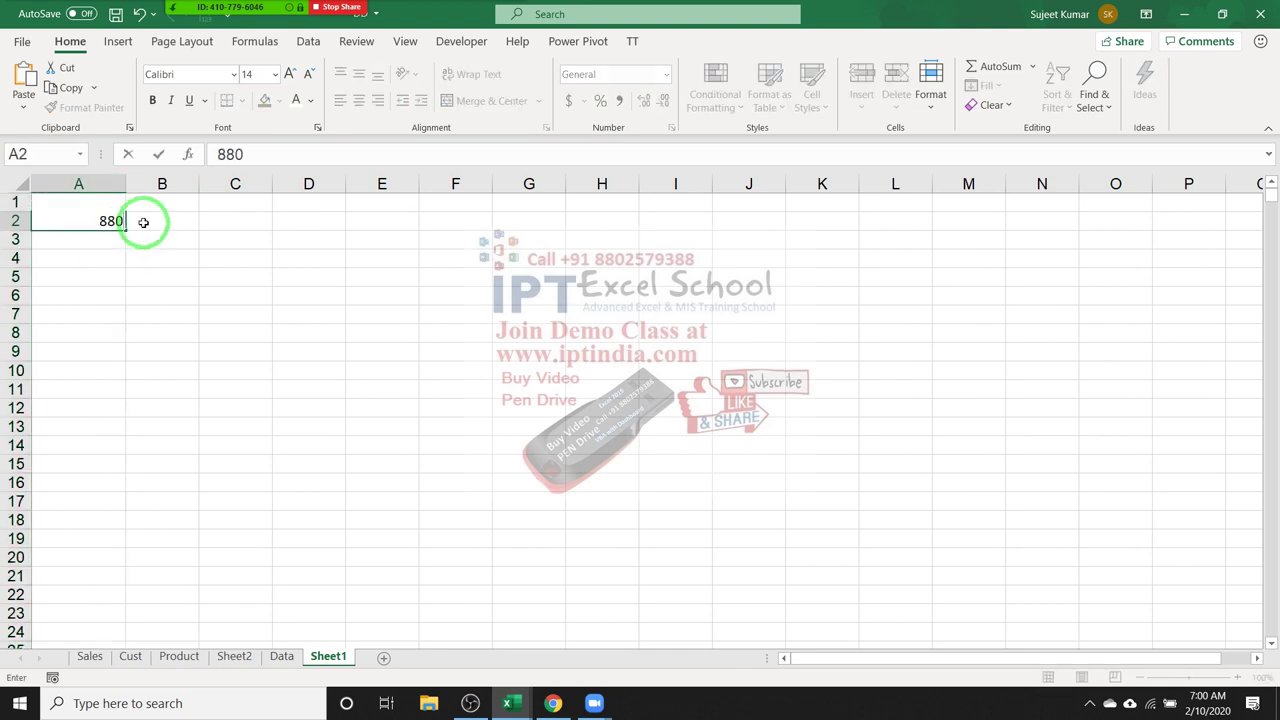
{"action": "key", "text": "Return"}
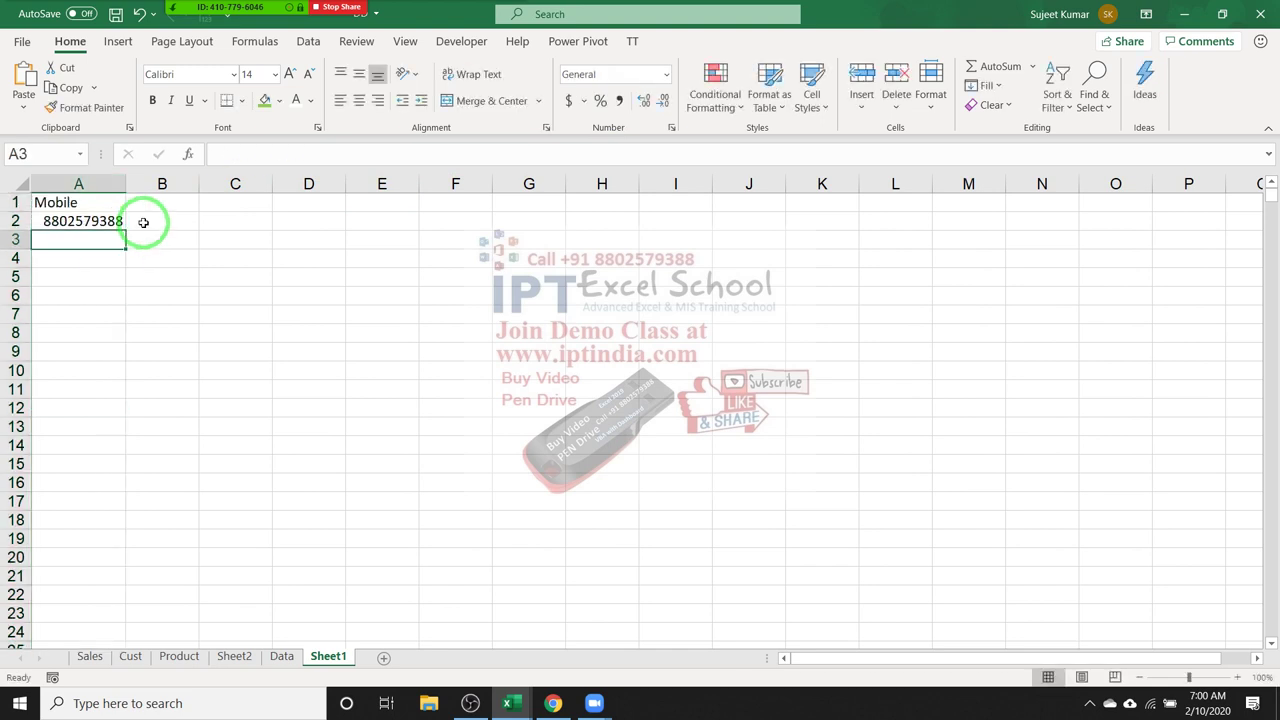
{"action": "key", "text": "Up"}
{"action": "key", "text": "Down"}
{"action": "left_click", "coordinate": [63, 185]}
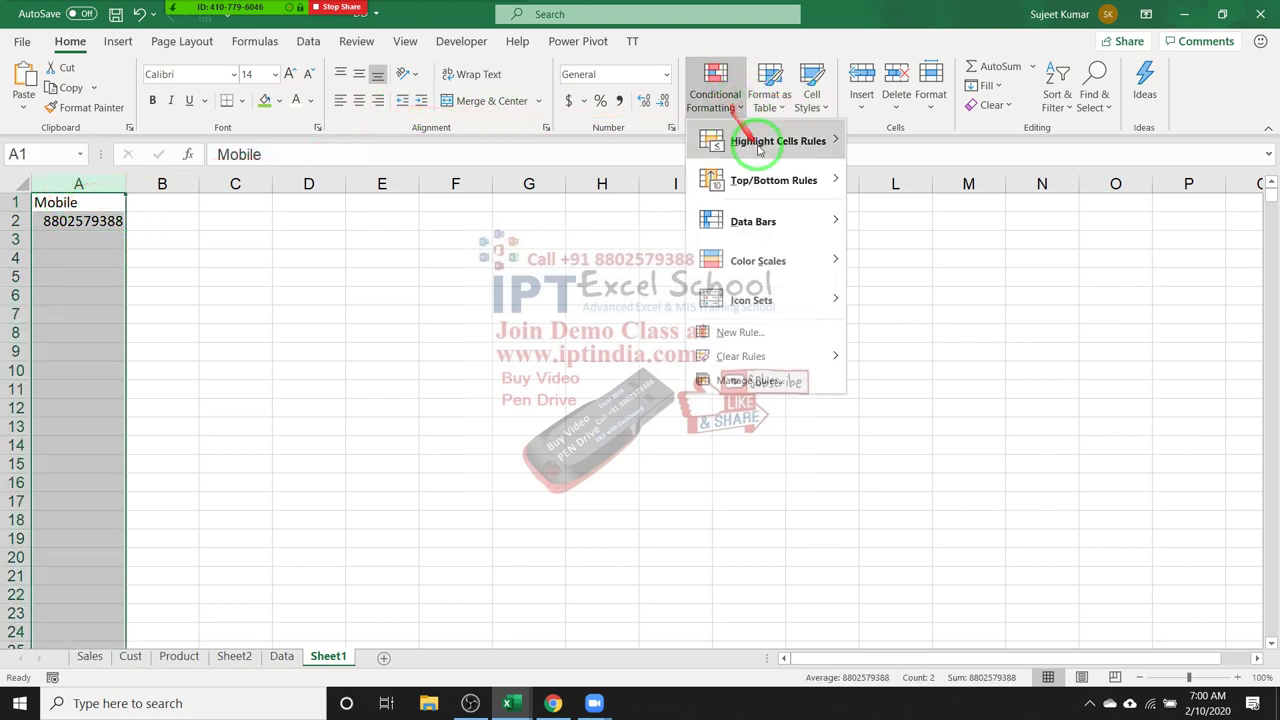
{"action": "mouse_move", "coordinate": [765, 141]}
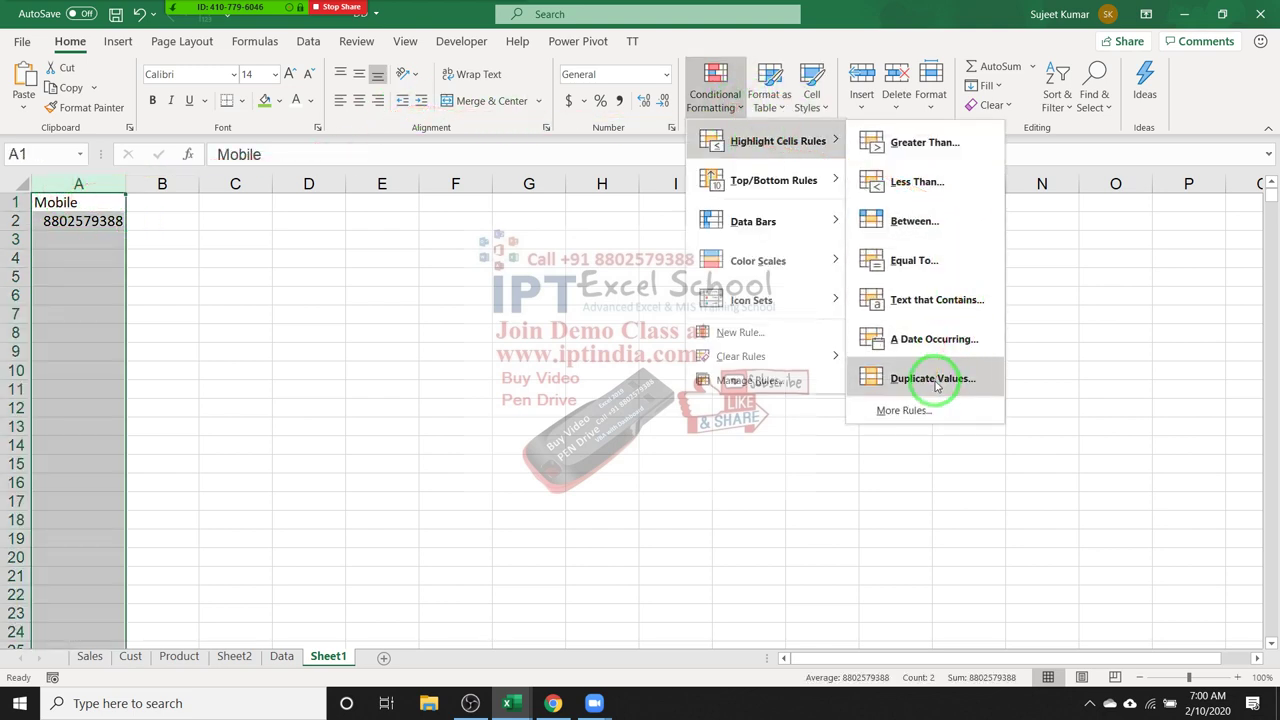
Apply light red Duplicate Values highlighting to column A and repeat the mobile number in A8.
{"action": "left_click", "coordinate": [936, 380]}
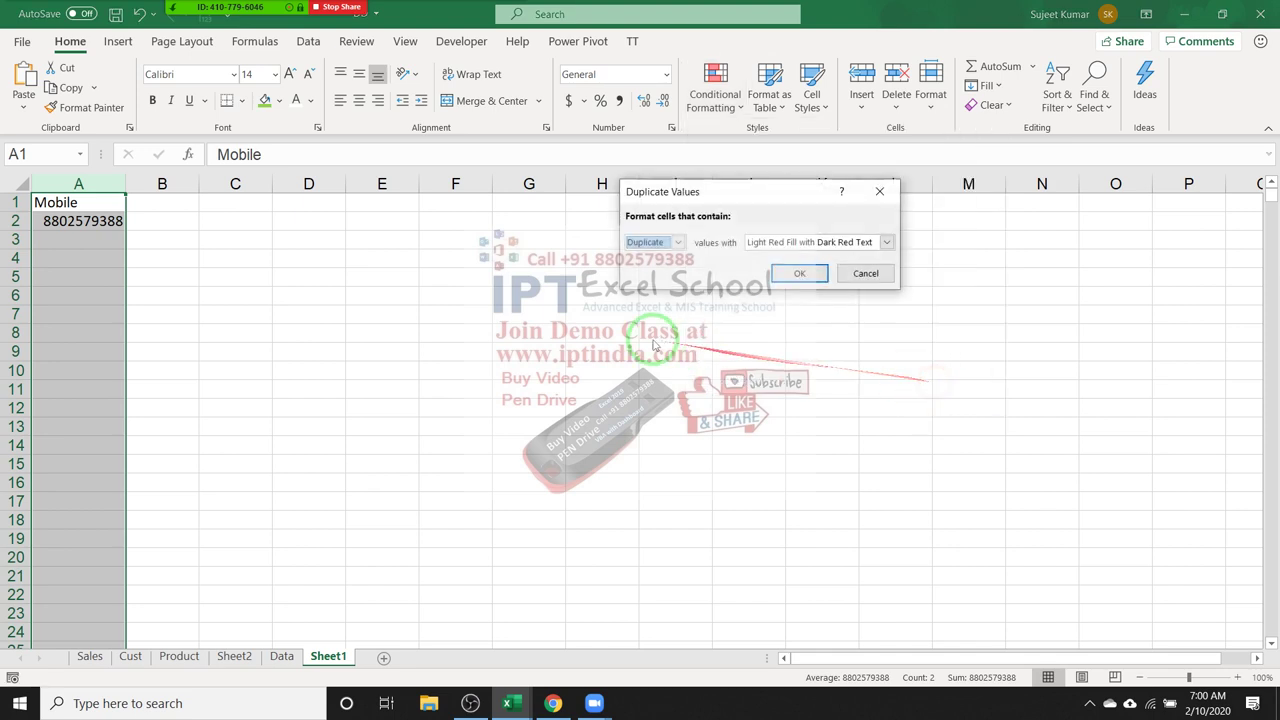
{"action": "left_click", "coordinate": [815, 271]}
{"action": "left_click", "coordinate": [72, 328]}
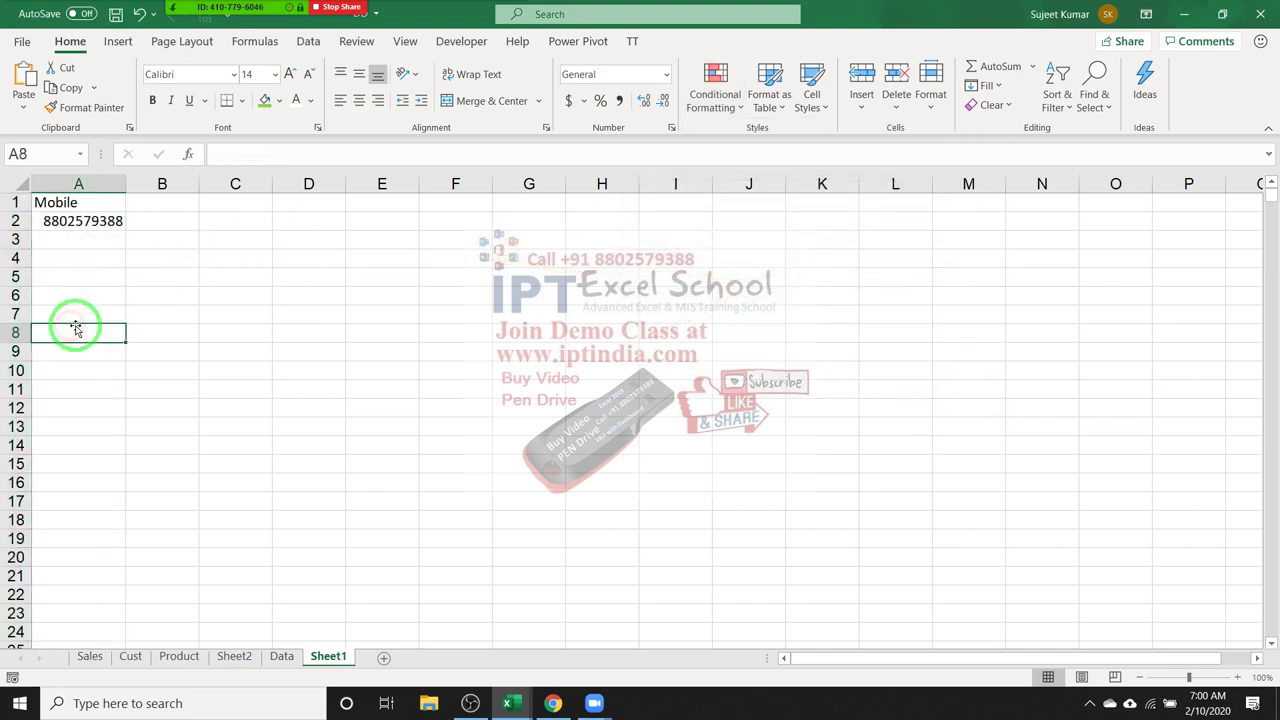
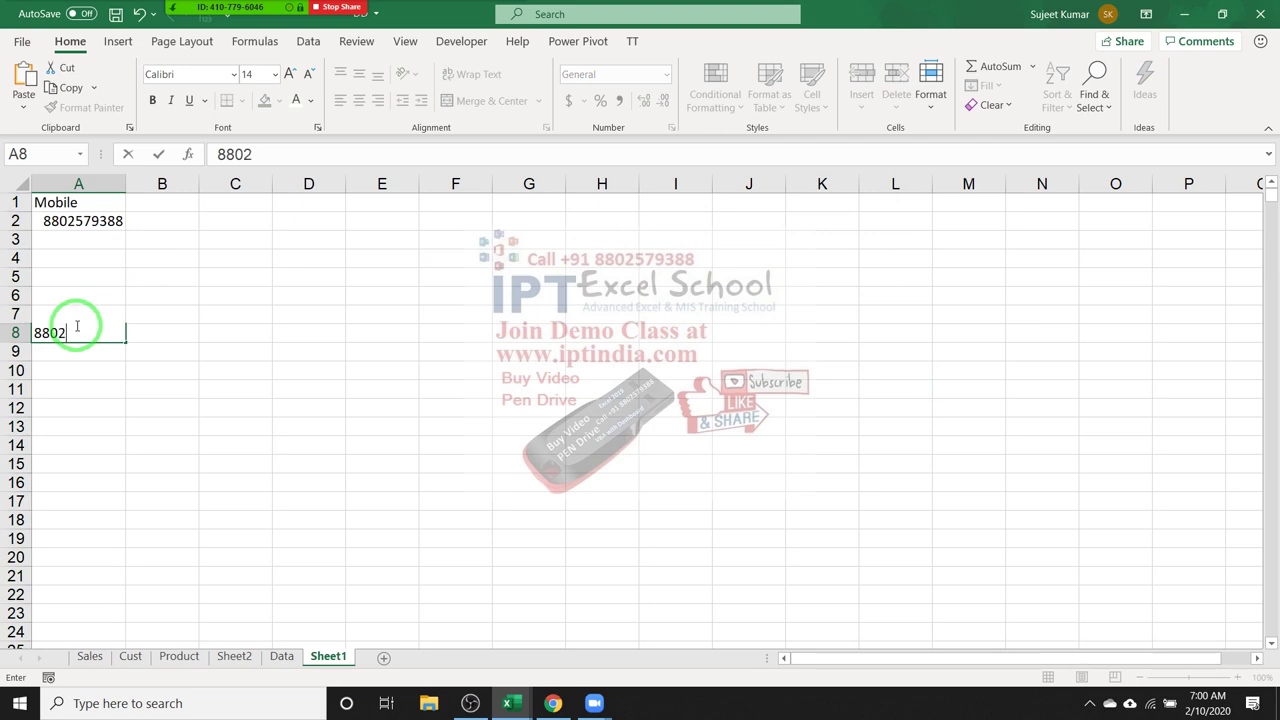
{"action": "key", "text": "Return"}
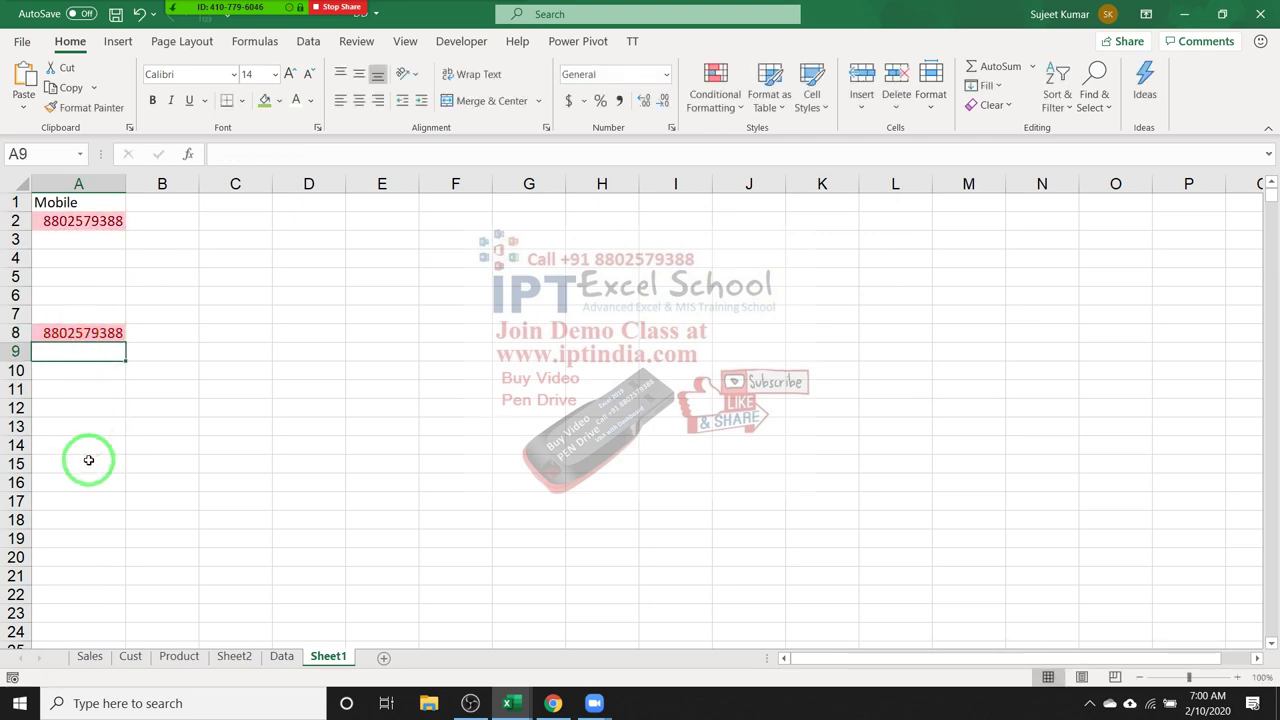
Enter the same mobile number again in A15.
{"action": "left_click", "coordinate": [88, 460]}
{"action": "type", "text": "8002"}
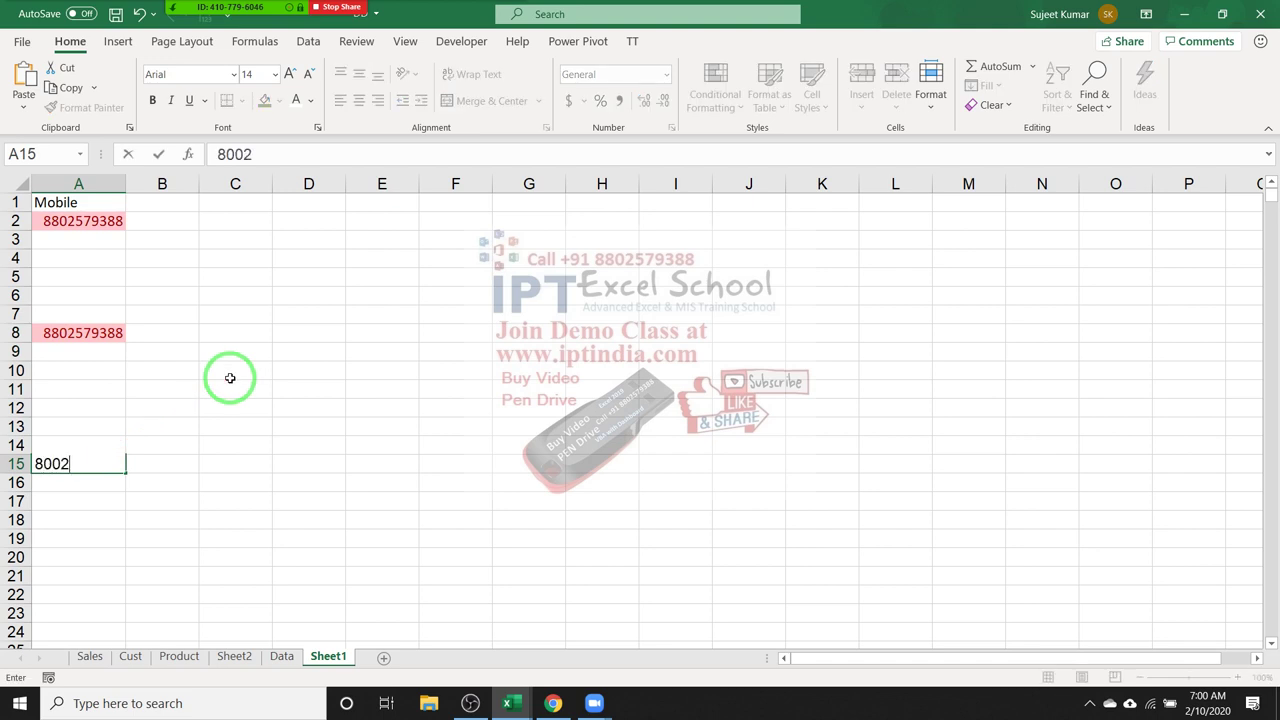
{"action": "type", "text": "5"}
{"action": "key", "text": "Escape"}
{"action": "type", "text": "8"}
{"action": "key", "text": "Escape"}
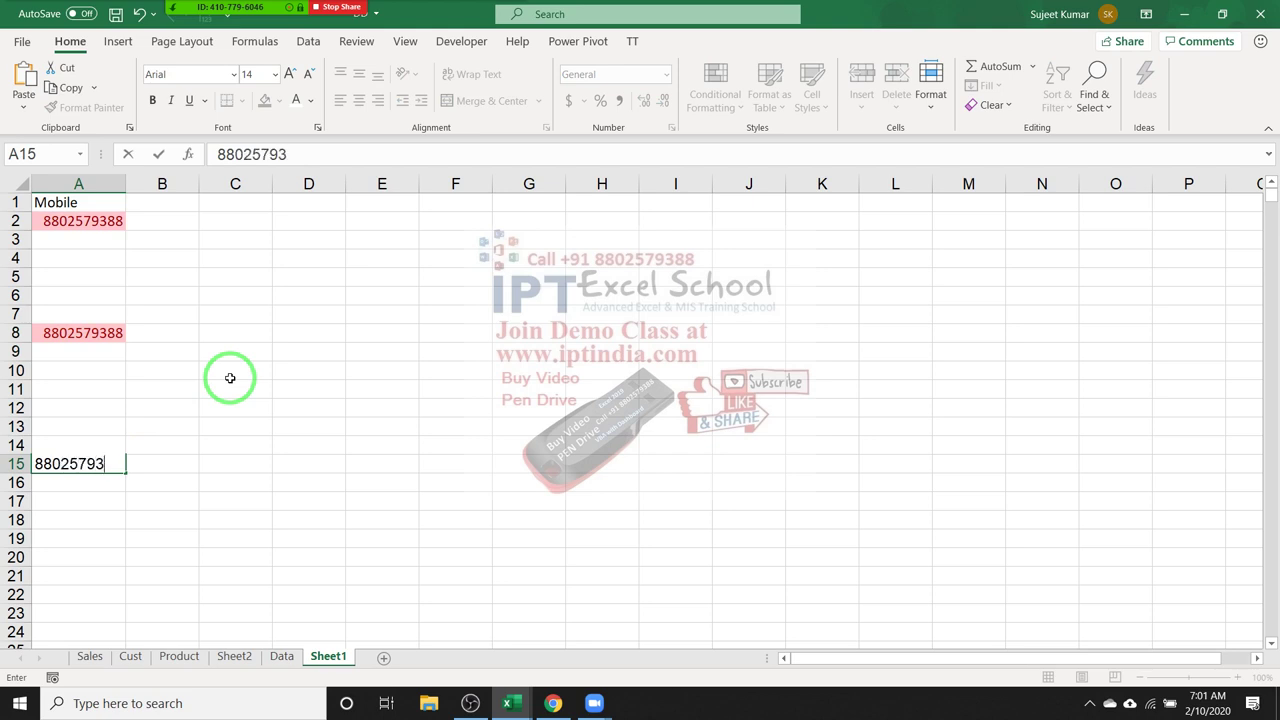
{"action": "key", "text": "Return"}
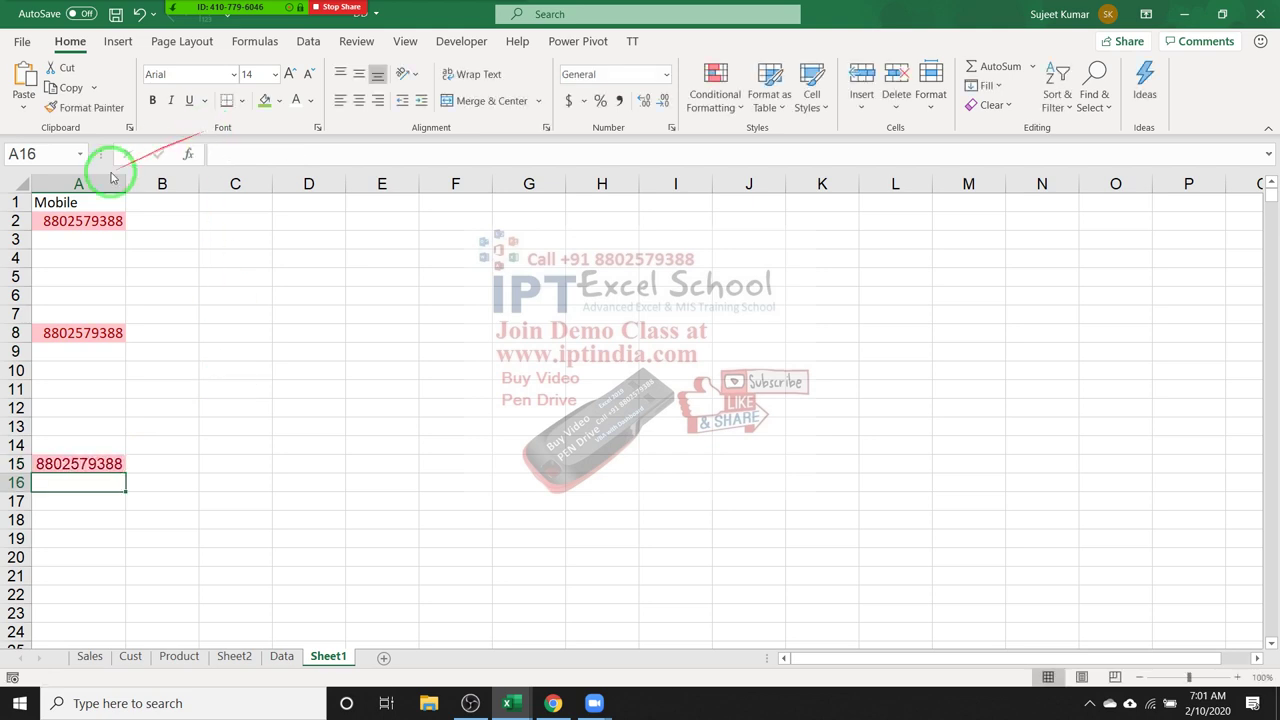
{"action": "left_click", "coordinate": [705, 95]}
{"action": "mouse_move", "coordinate": [776, 141]}
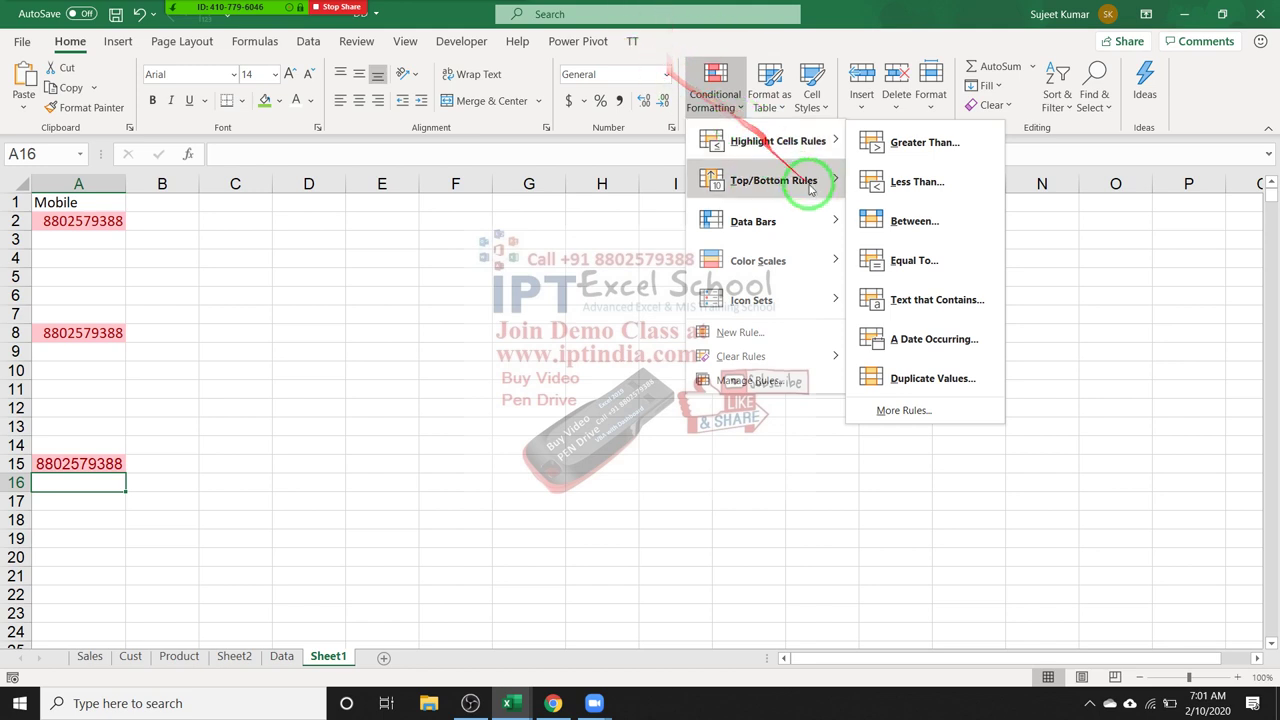
{"action": "left_click", "coordinate": [586, 106]}
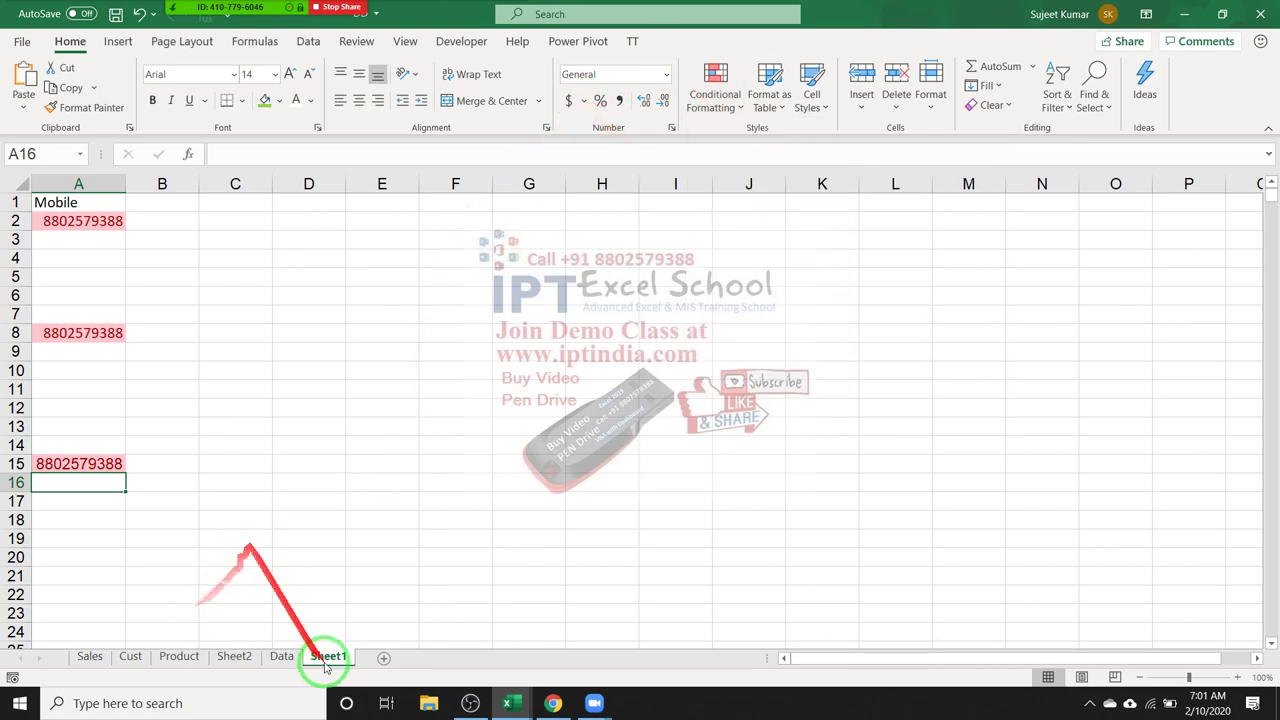
Copy the Data sheet's table from SID through Tax.
{"action": "left_click", "coordinate": [281, 656]}
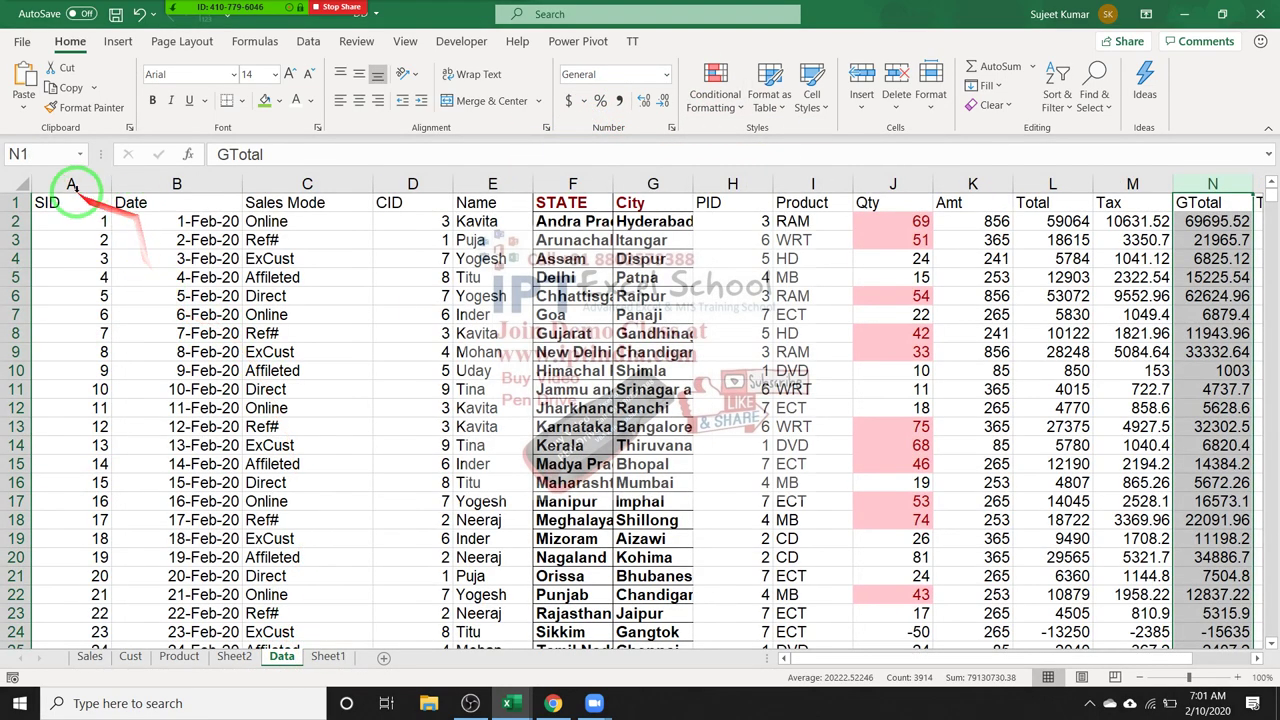
{"action": "mouse_move", "coordinate": [50, 202]}
{"action": "left_mouse_down"}
{"action": "mouse_move", "coordinate": [1165, 700]}
{"action": "mouse_move", "coordinate": [1114, 627]}
{"action": "left_mouse_up"}
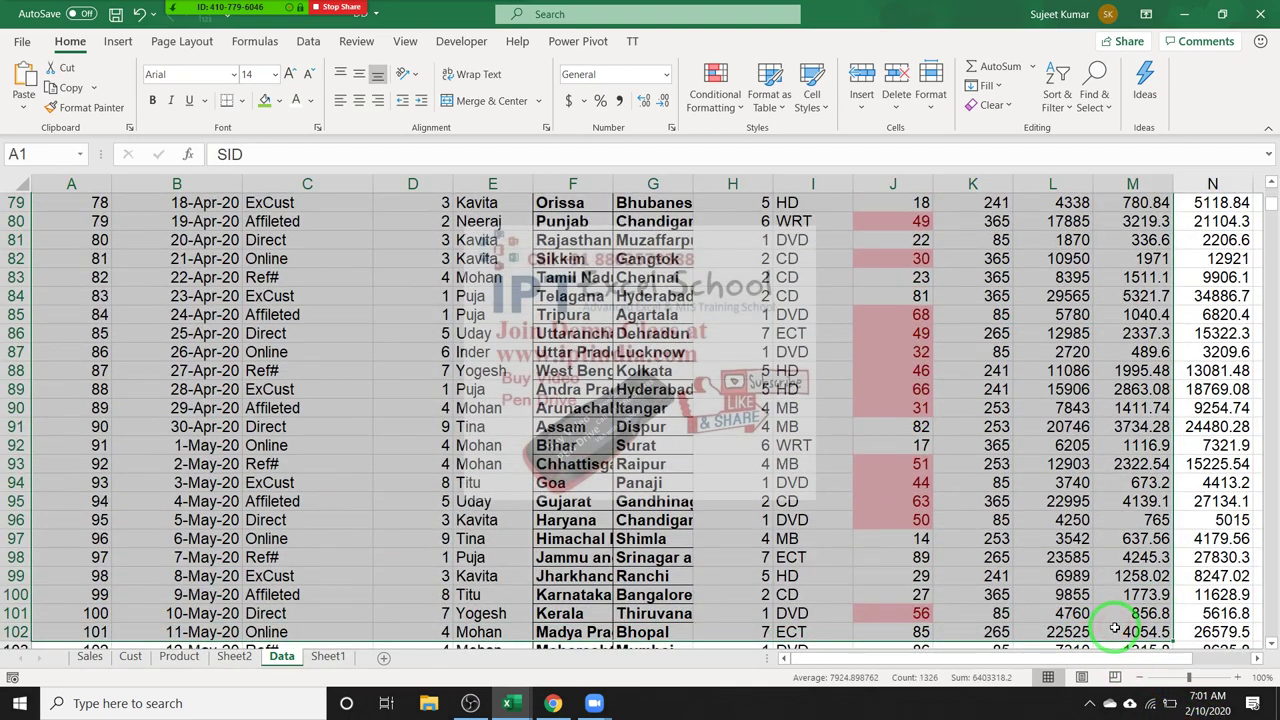
{"action": "key", "text": "ctrl+c"}
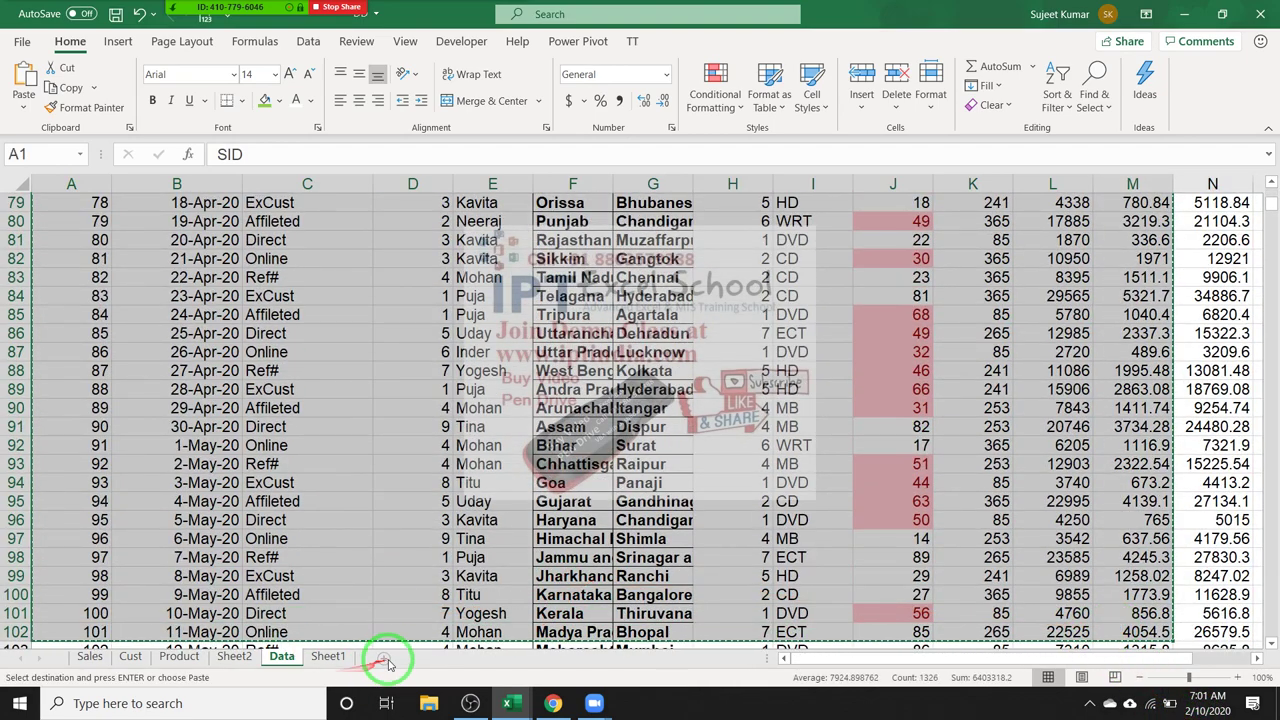
Paste the copied table as values only into a new Sheet3.
{"action": "left_click", "coordinate": [383, 657]}
{"action": "left_click", "coordinate": [28, 108]}
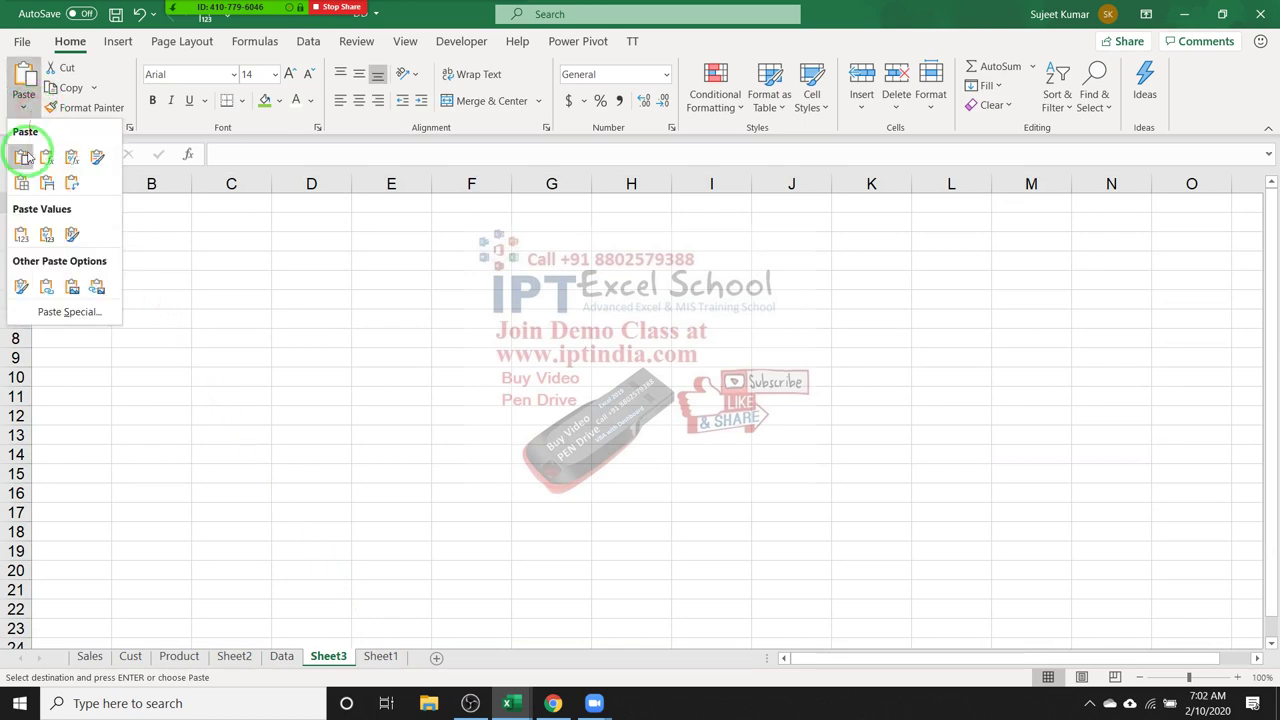
{"action": "left_click", "coordinate": [22, 232]}
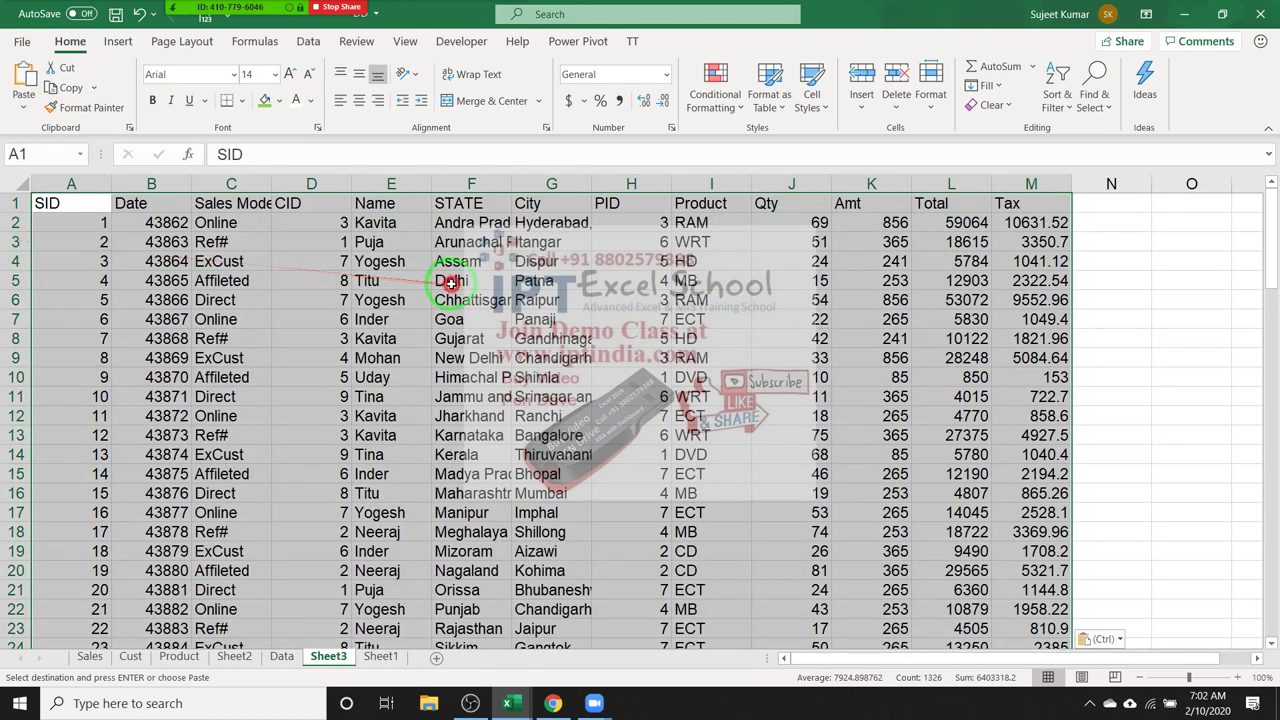
{"action": "left_click", "coordinate": [451, 281]}
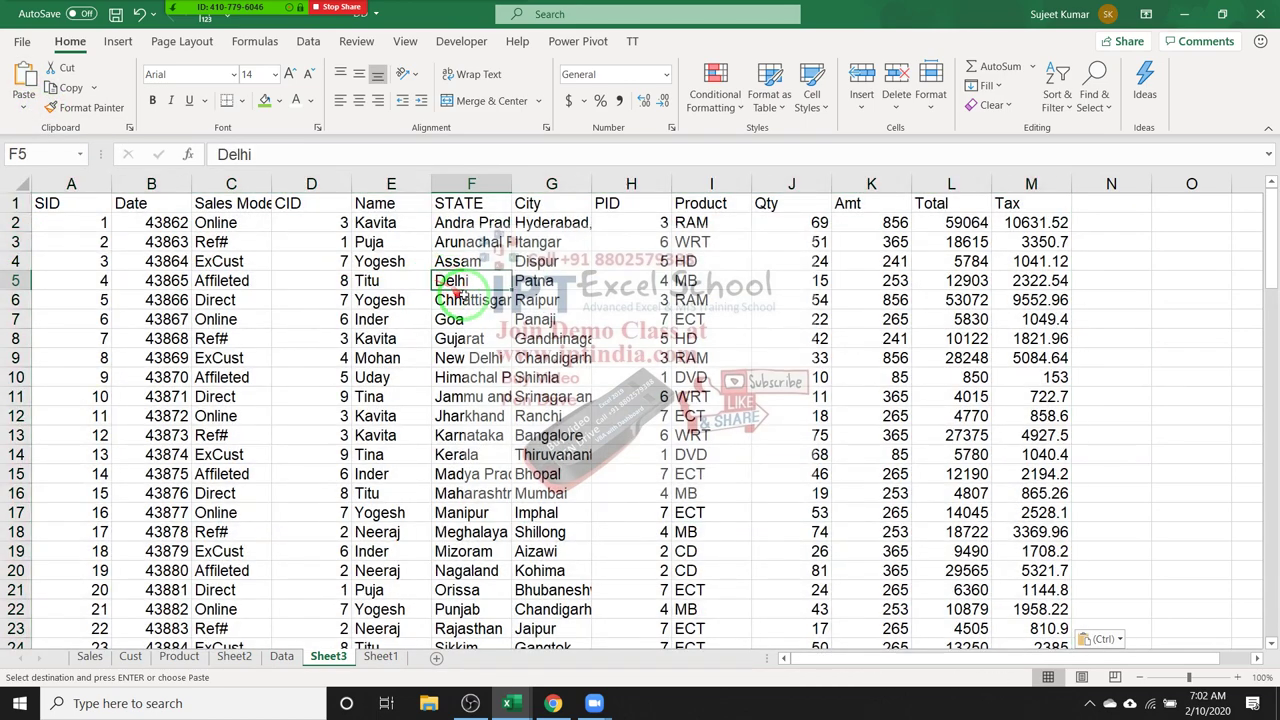
{"action": "left_click", "coordinate": [780, 184]}
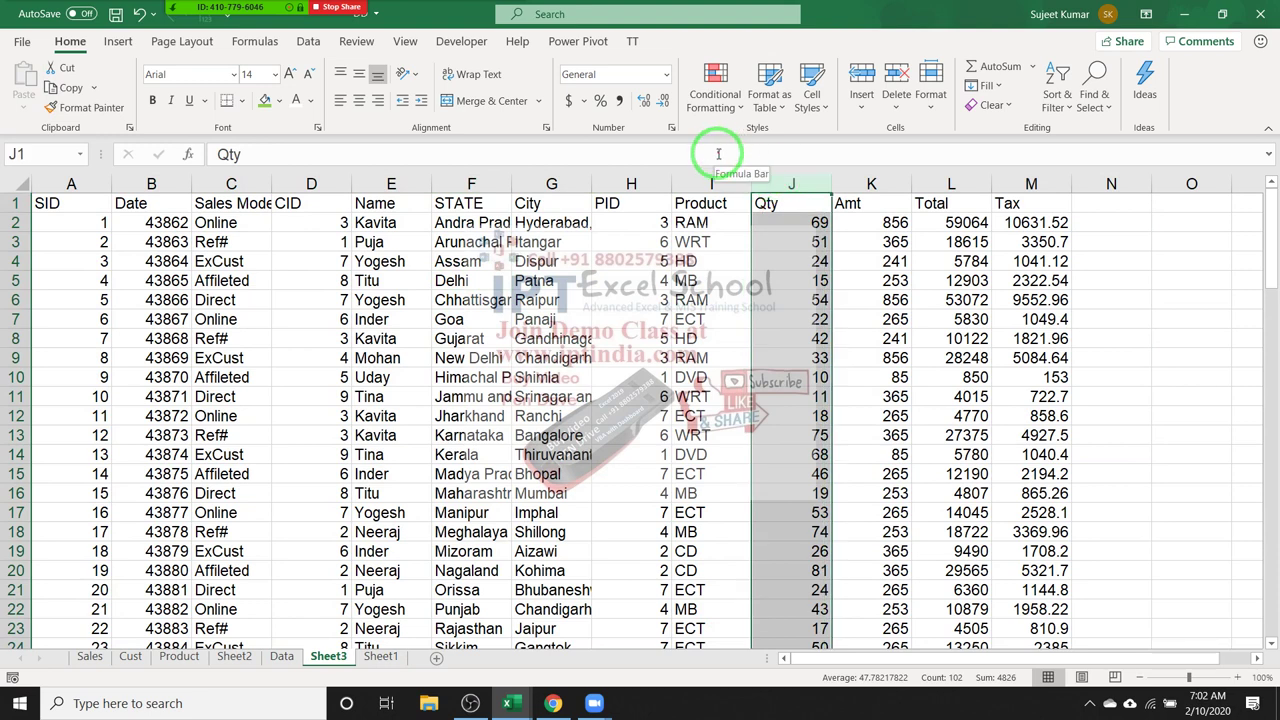
{"action": "left_click", "coordinate": [714, 120]}
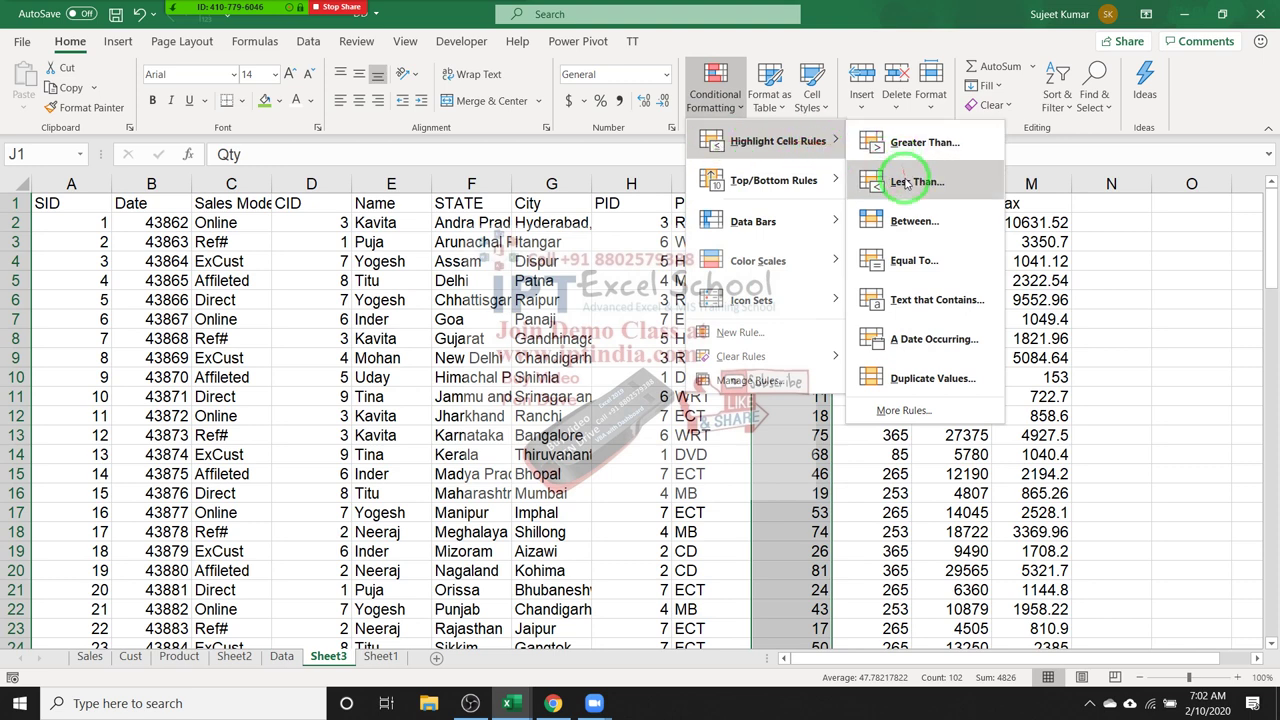
{"action": "mouse_move", "coordinate": [772, 180]}
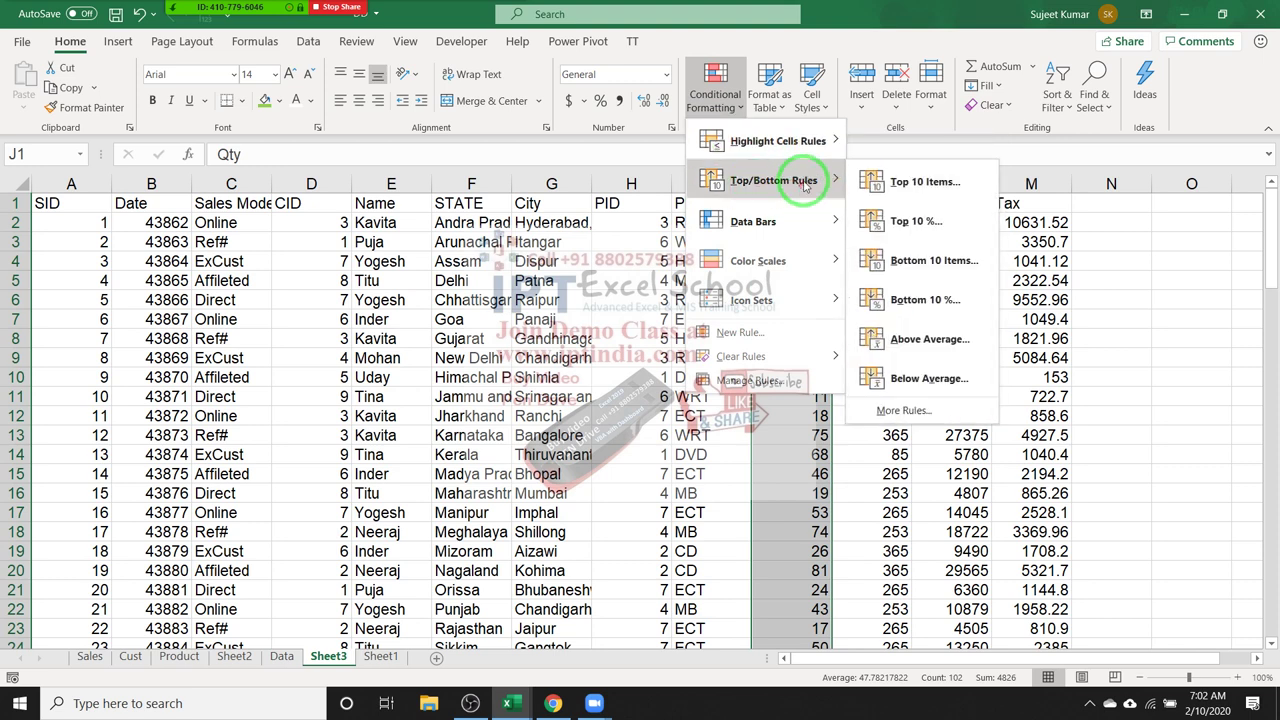
{"action": "left_click", "coordinate": [918, 186]}
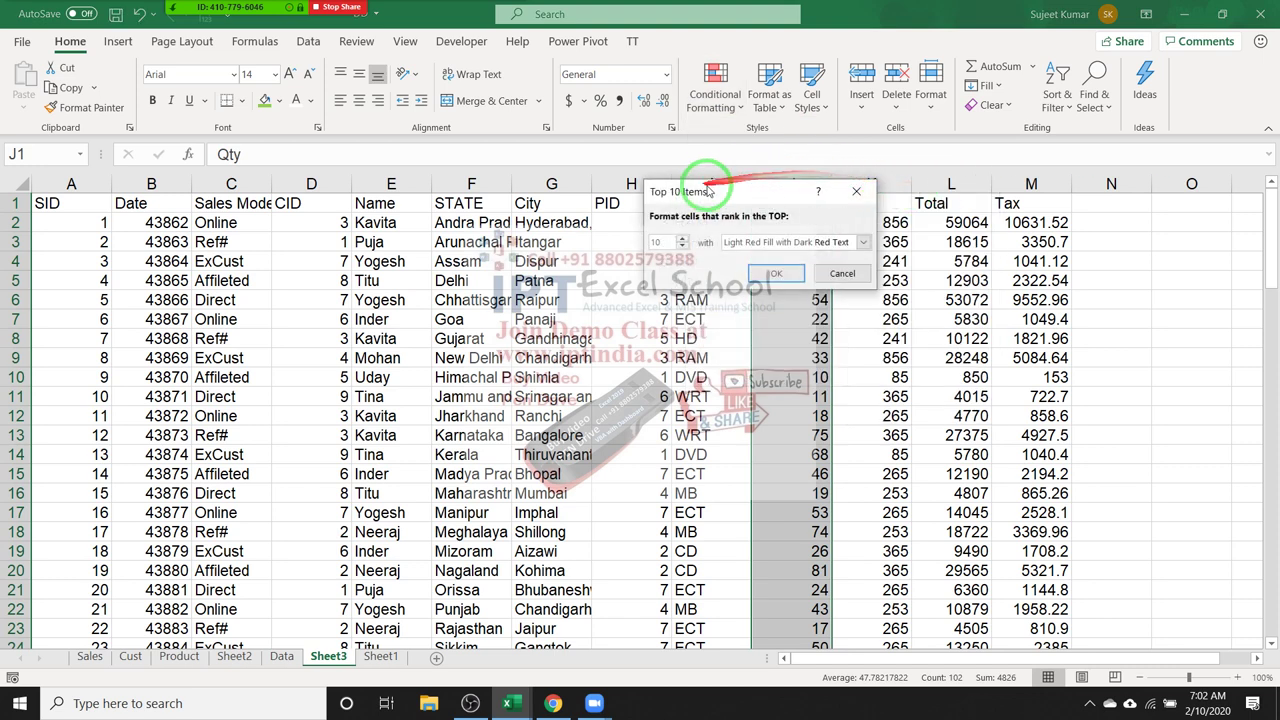
{"action": "left_click_drag", "start_coordinate": [716, 190], "coordinate": [343, 205]}
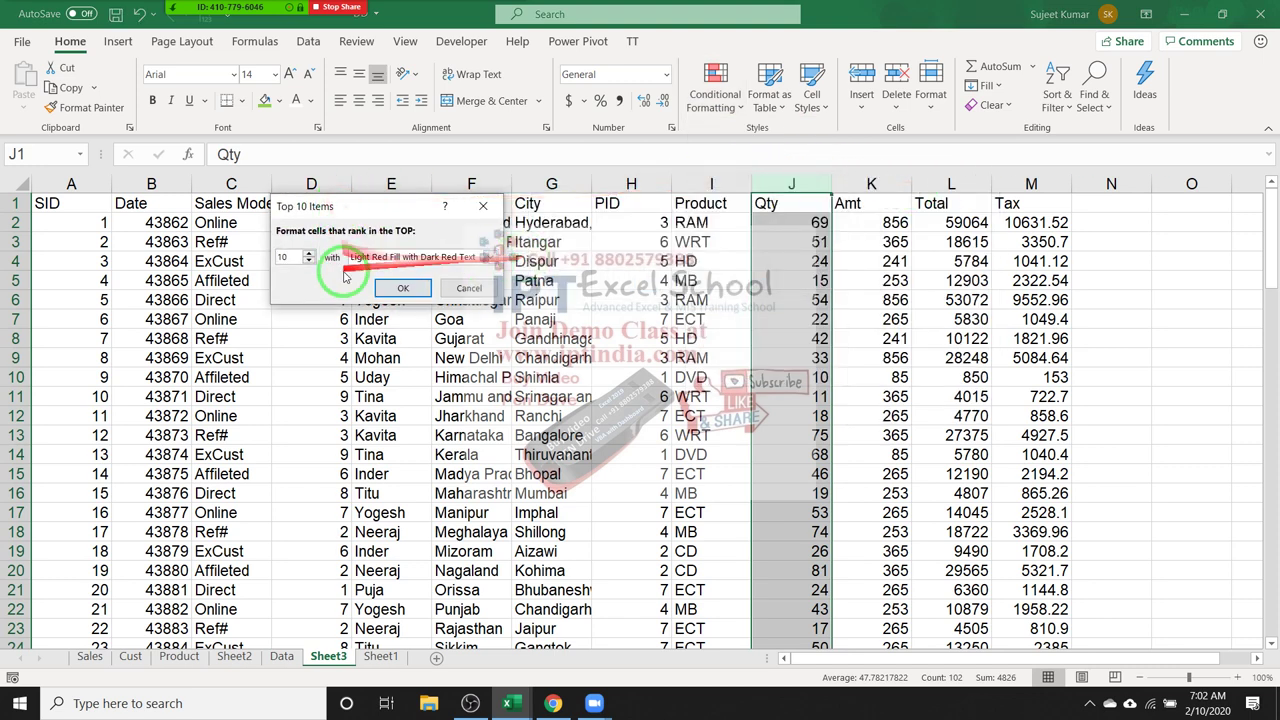
{"action": "double_click", "coordinate": [284, 252]}
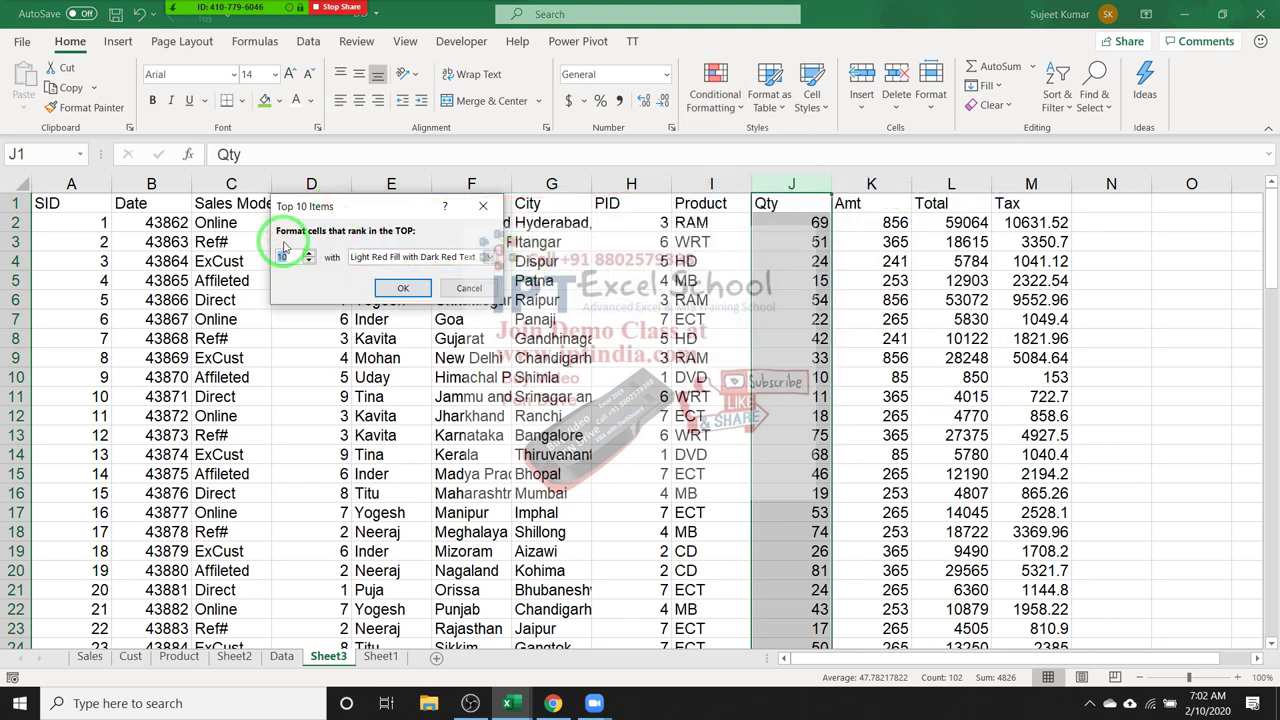
{"action": "type", "text": "50"}
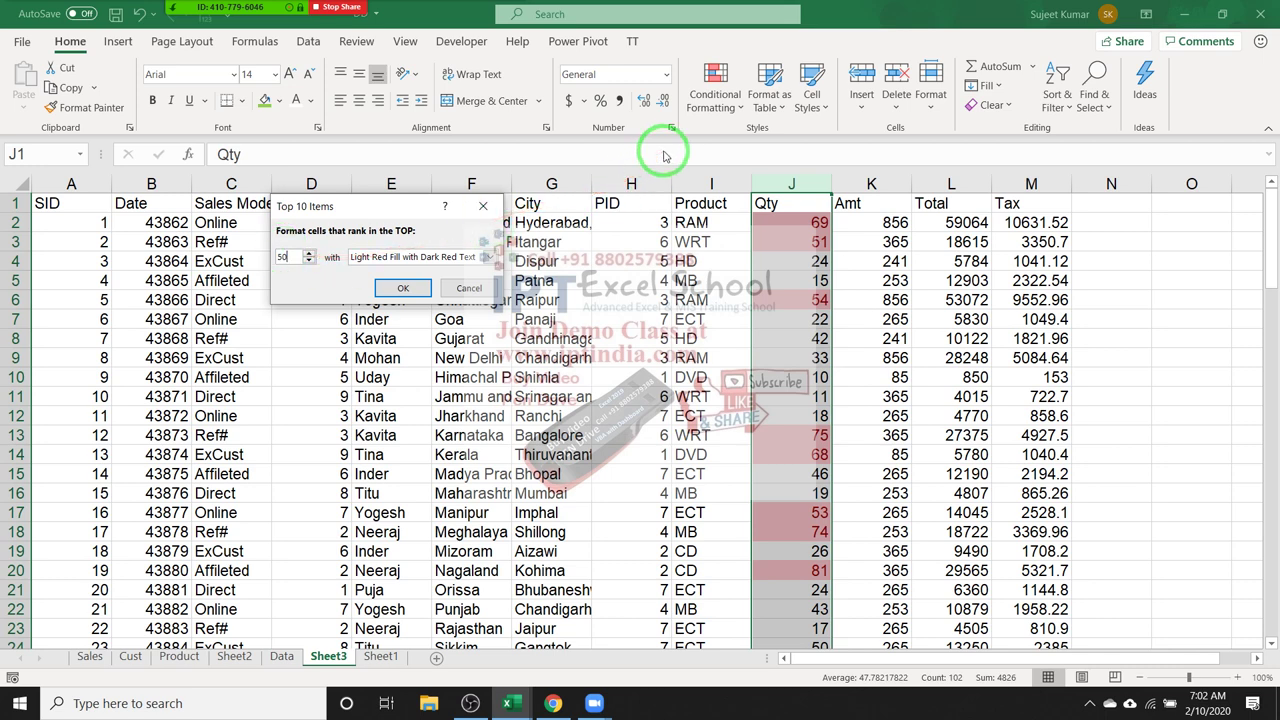
{"action": "key", "text": "Escape"}
{"action": "left_click", "coordinate": [715, 88]}
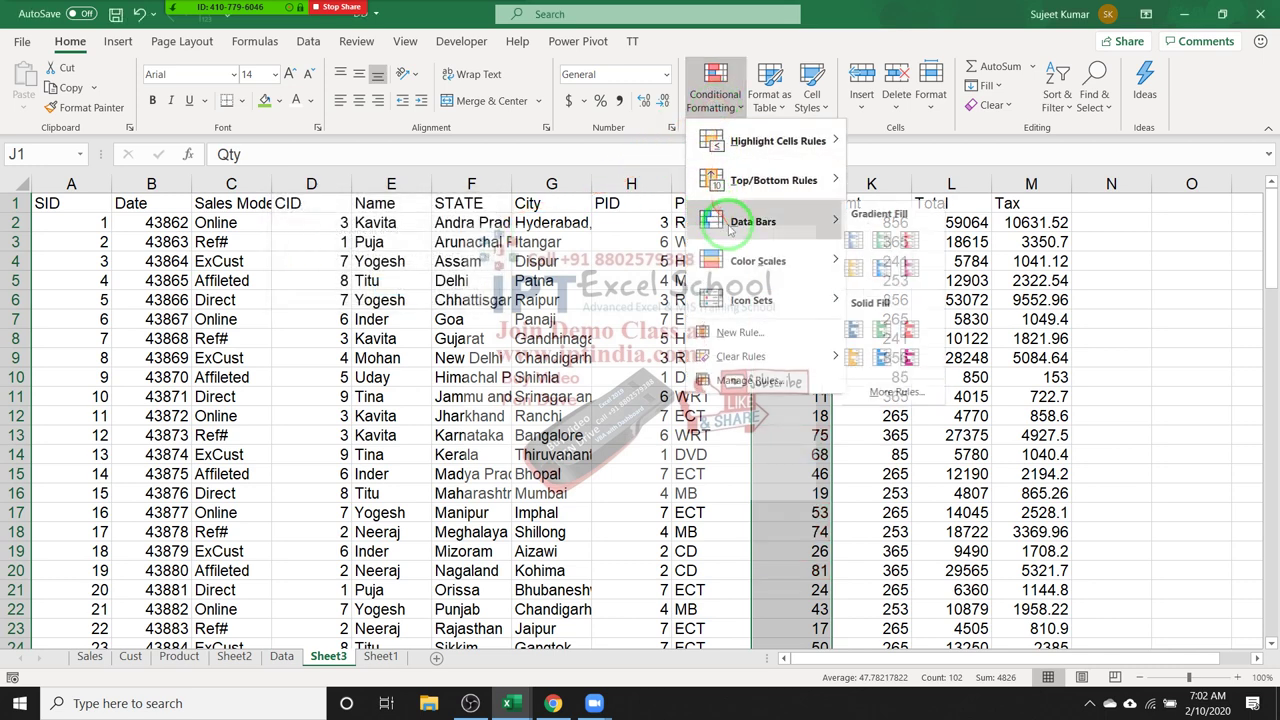
{"action": "mouse_move", "coordinate": [773, 180]}
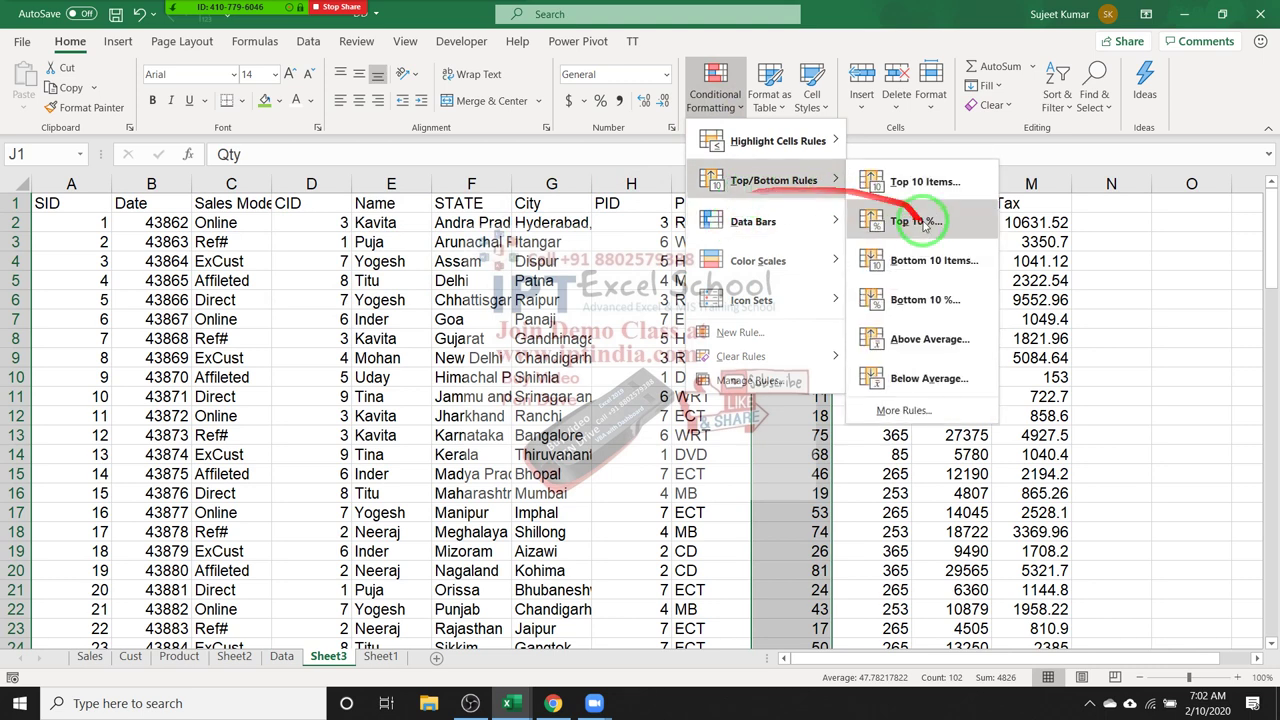
{"action": "left_click", "coordinate": [933, 260]}
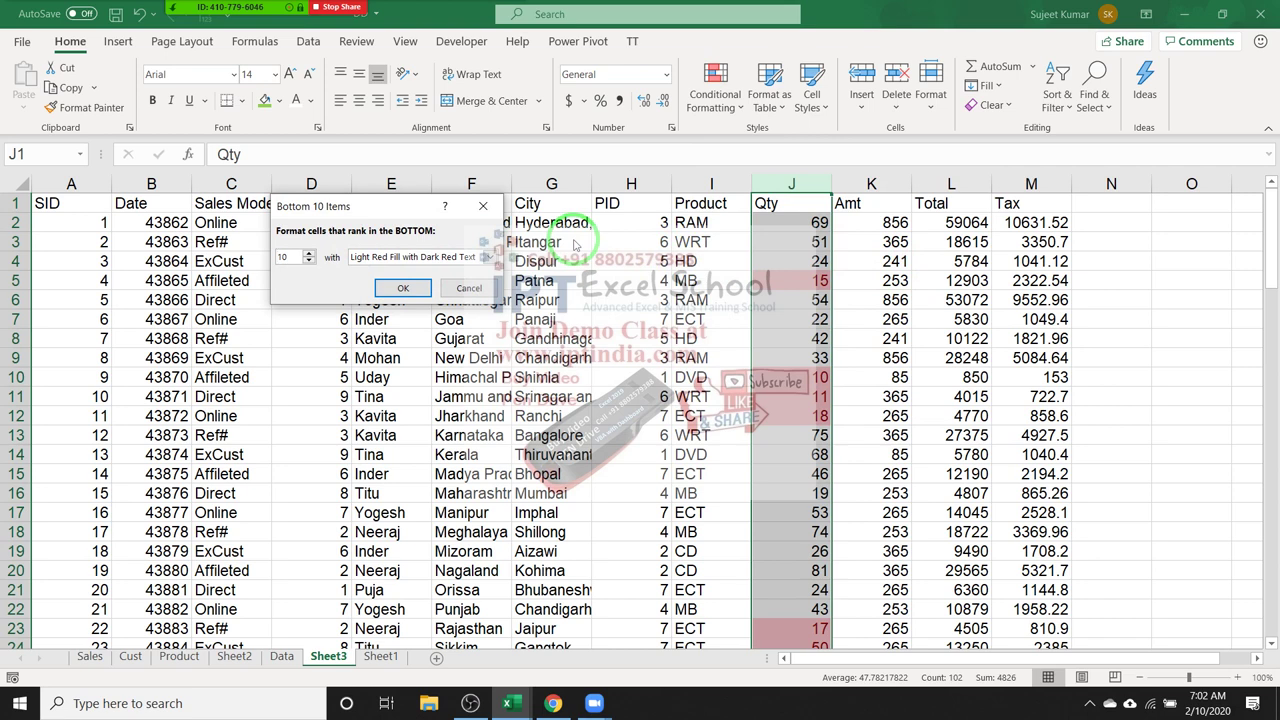
{"action": "key", "text": "Escape"}
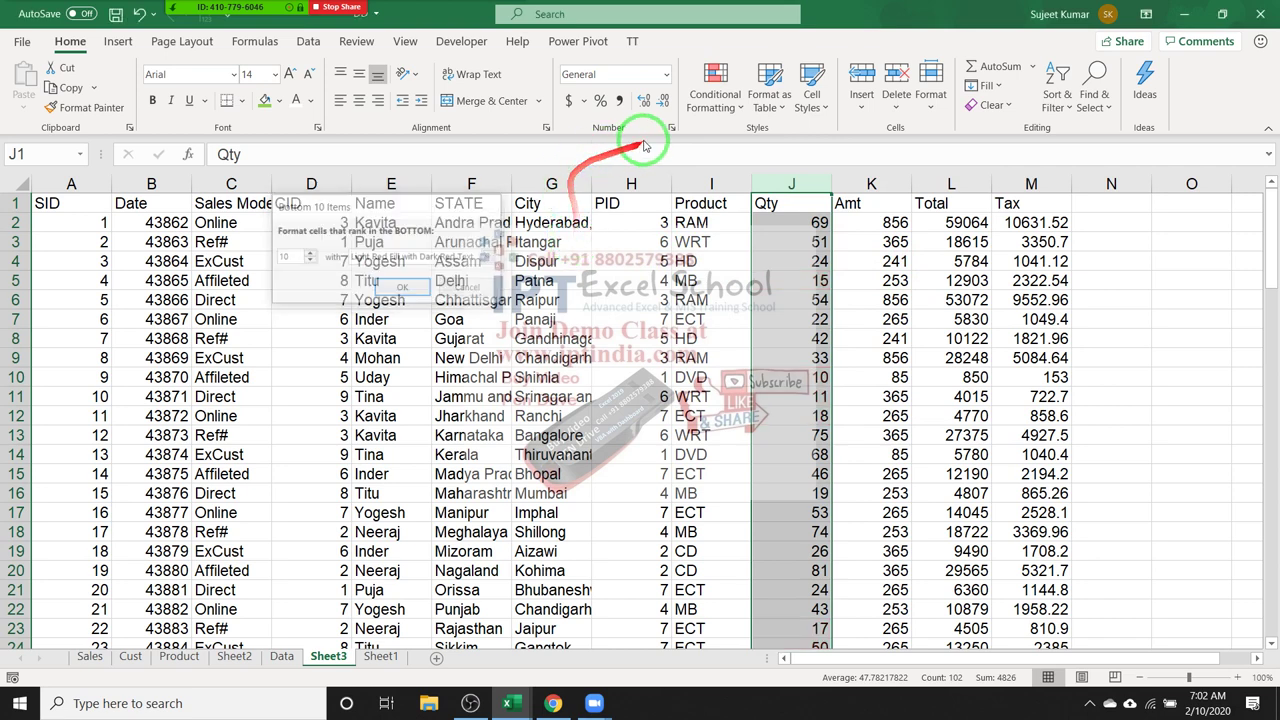
{"action": "left_click", "coordinate": [705, 100]}
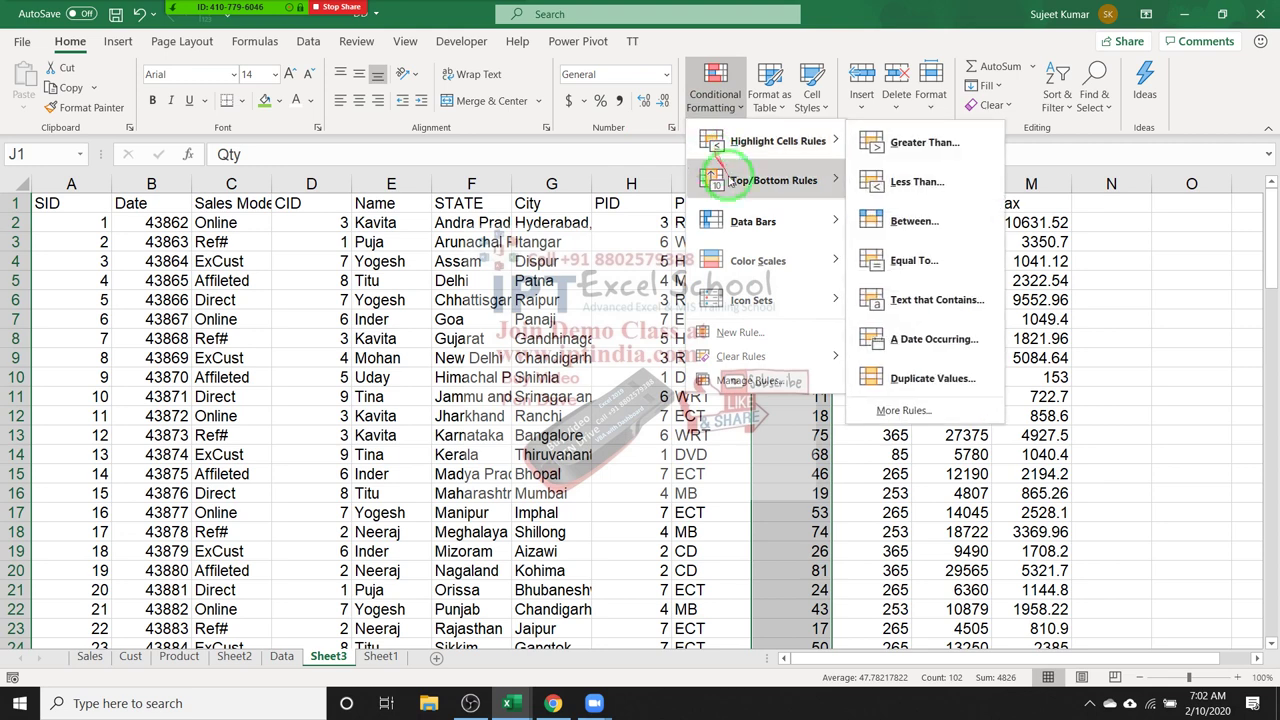
{"action": "mouse_move", "coordinate": [765, 180]}
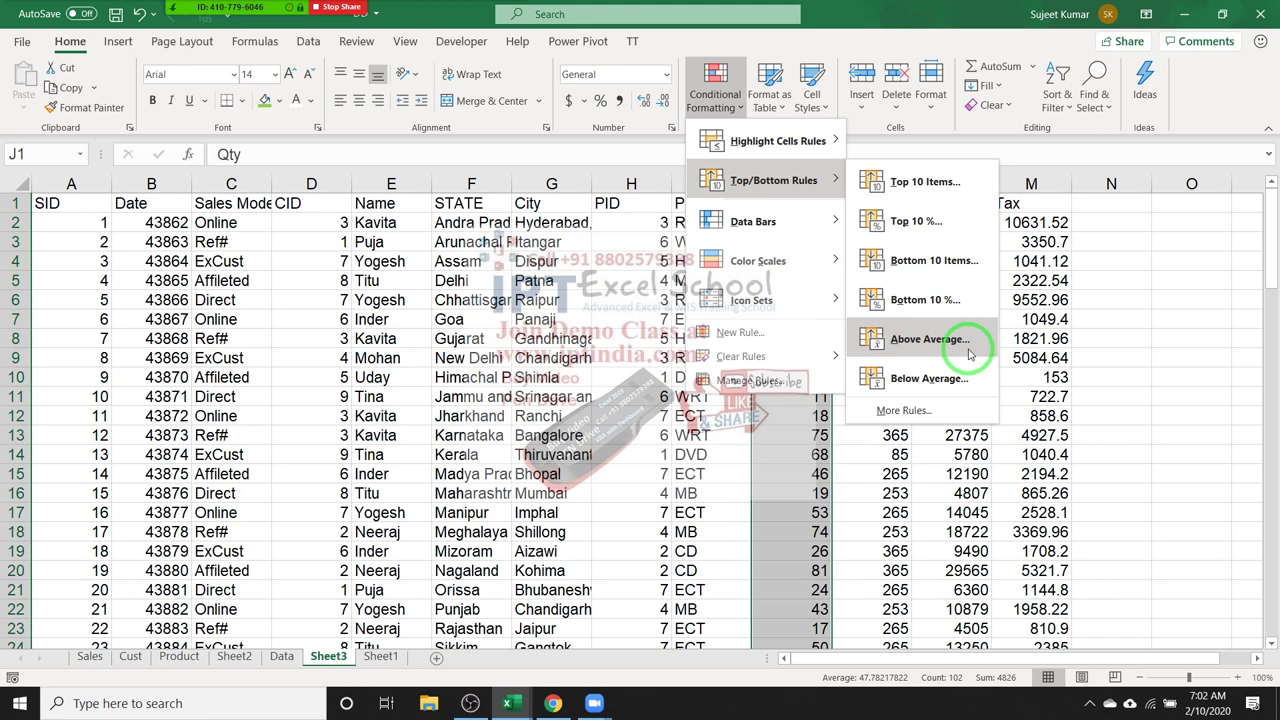
Highlight above-average Qty values in column J with light red fill.
{"action": "key", "text": "Escape"}
{"action": "key", "text": "Escape"}
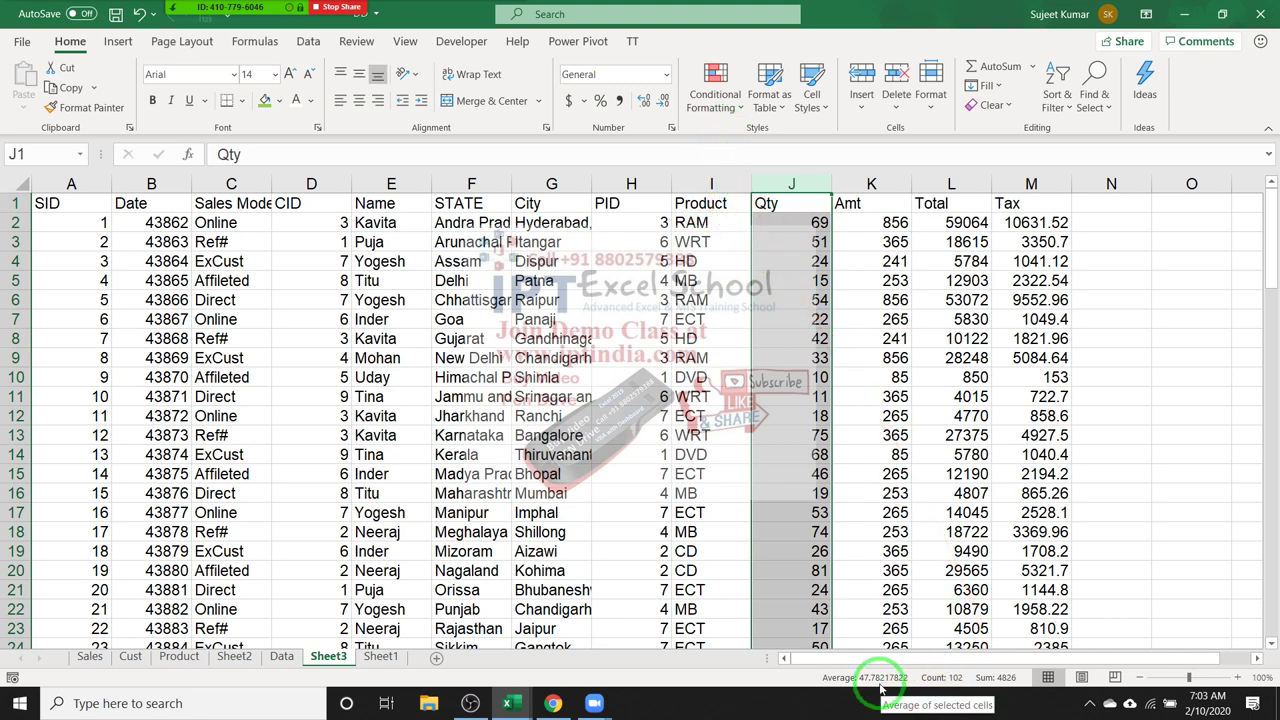
{"action": "left_click", "coordinate": [715, 97]}
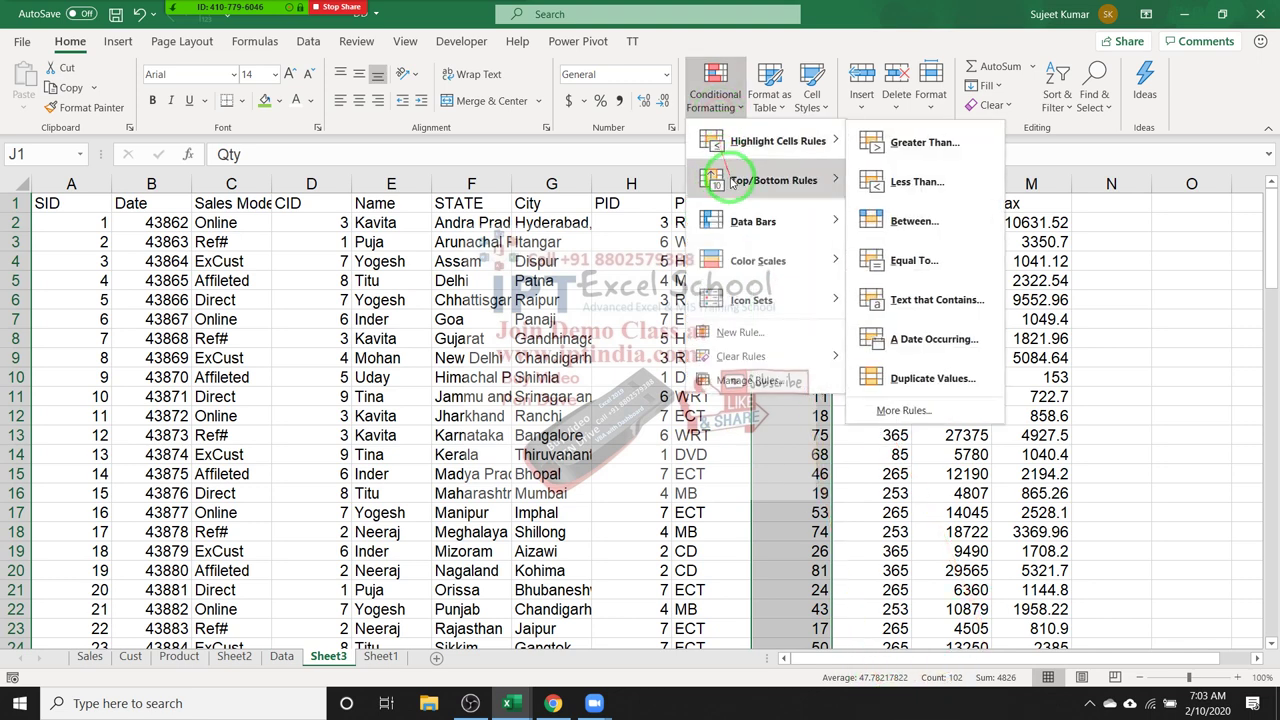
{"action": "left_click", "coordinate": [905, 340]}
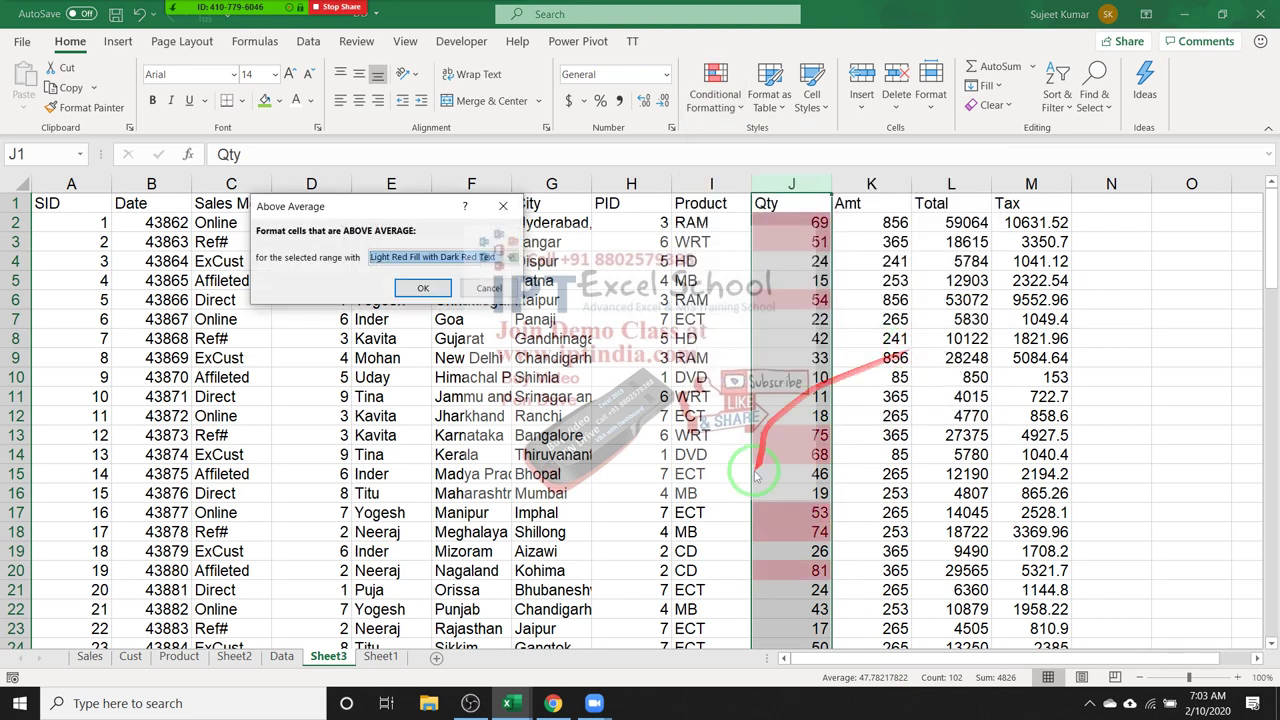
{"action": "left_click", "coordinate": [423, 288]}
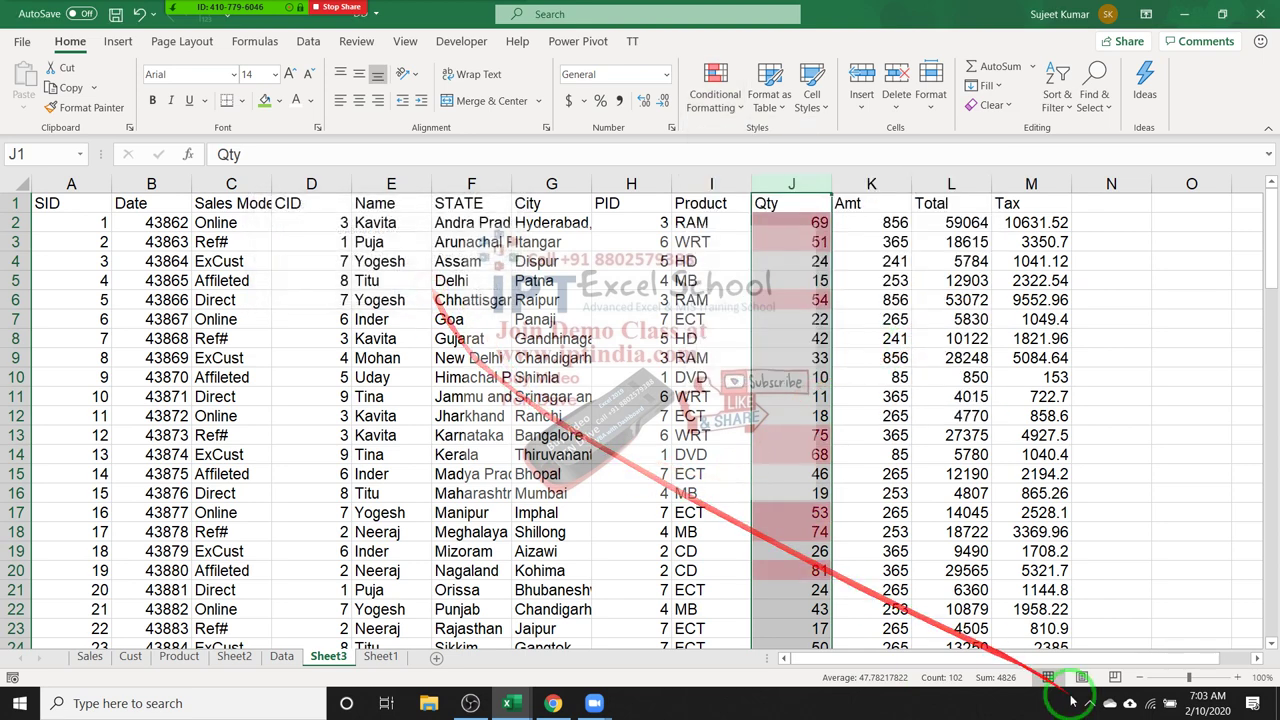
Change J11 to 56 so it becomes highlighted.
{"action": "left_click", "coordinate": [790, 416]}
{"action": "left_click", "coordinate": [791, 396]}
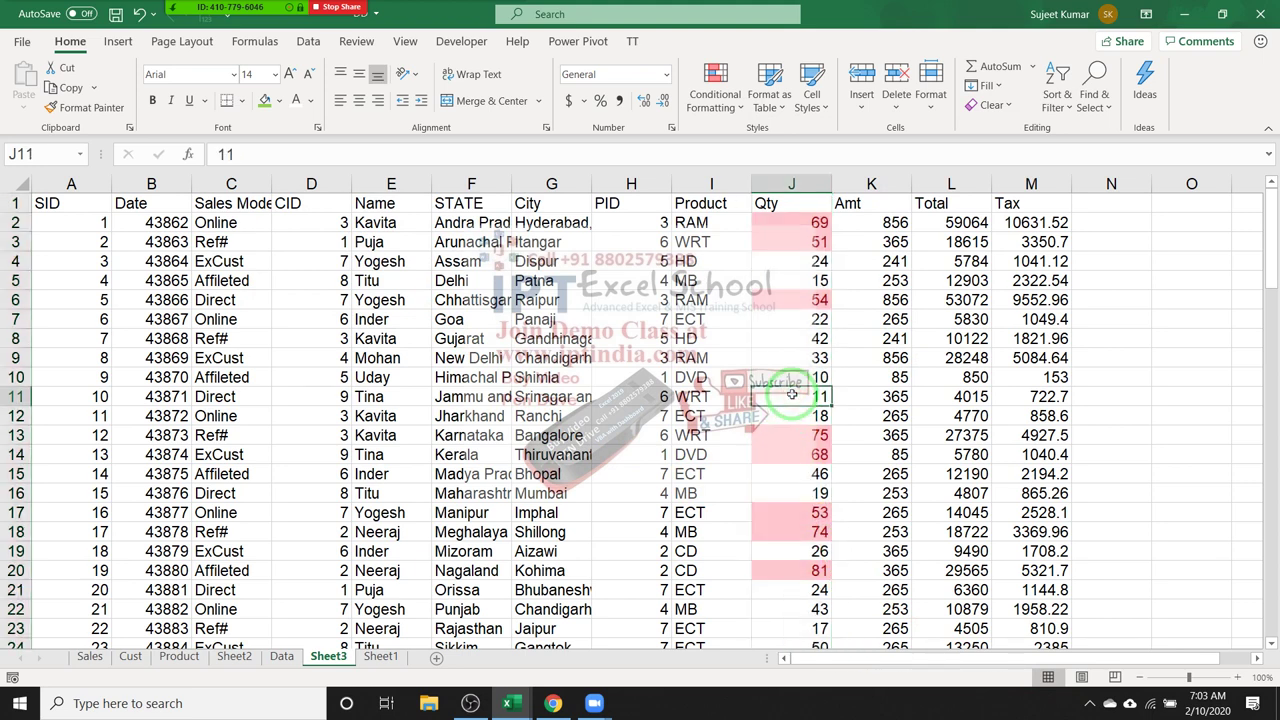
{"action": "type", "text": "56"}
{"action": "key", "text": "Return"}
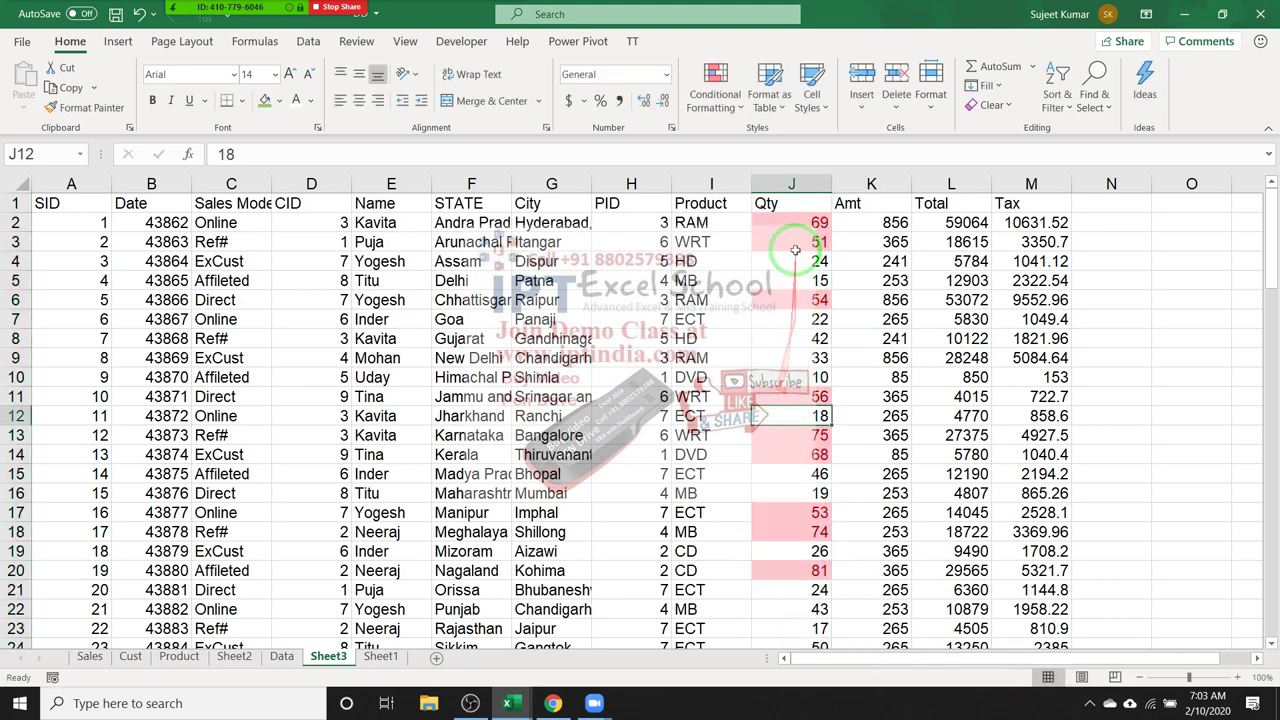
{"action": "left_click", "coordinate": [790, 184]}
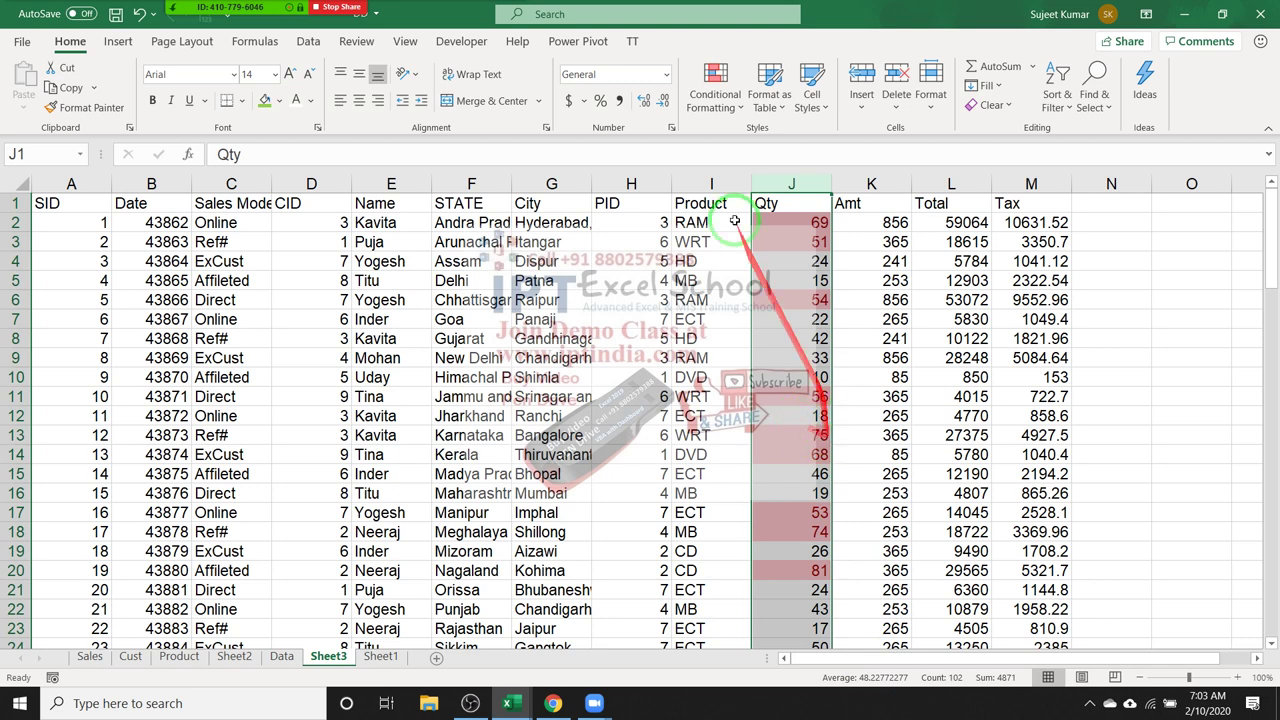
{"action": "left_click", "coordinate": [715, 92]}
{"action": "left_click", "coordinate": [714, 195]}
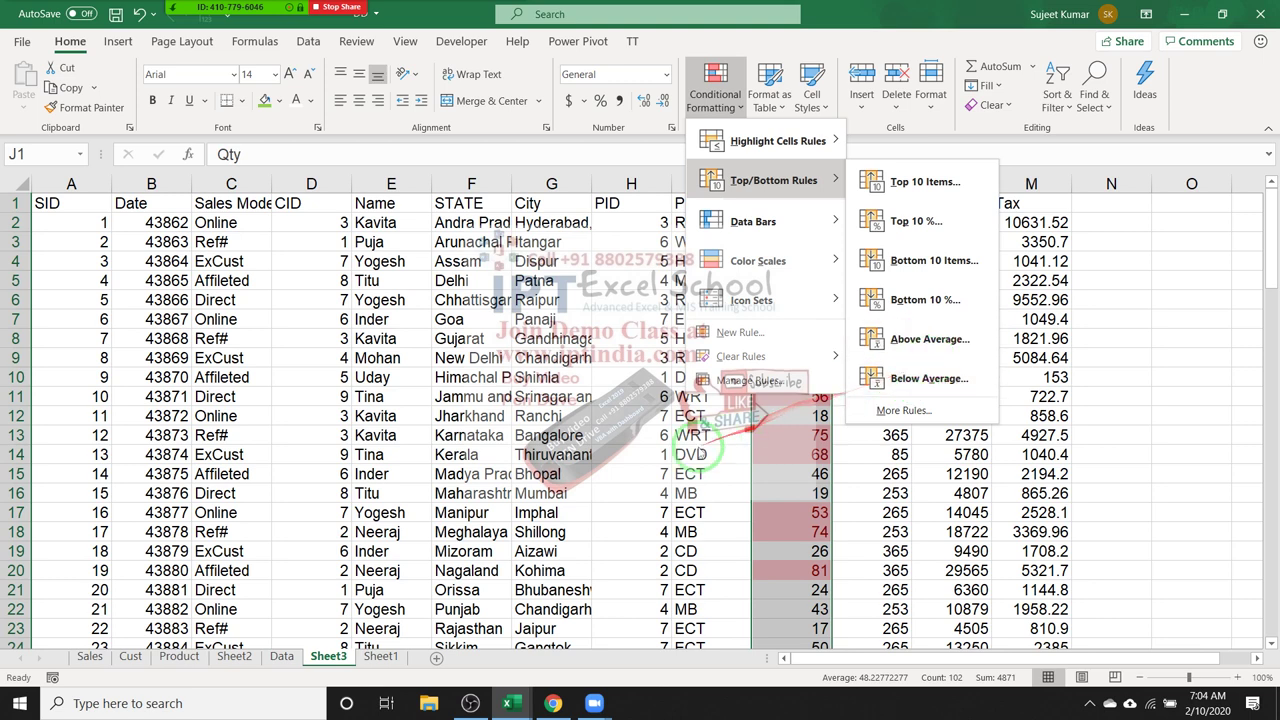
{"action": "left_click", "coordinate": [690, 460]}
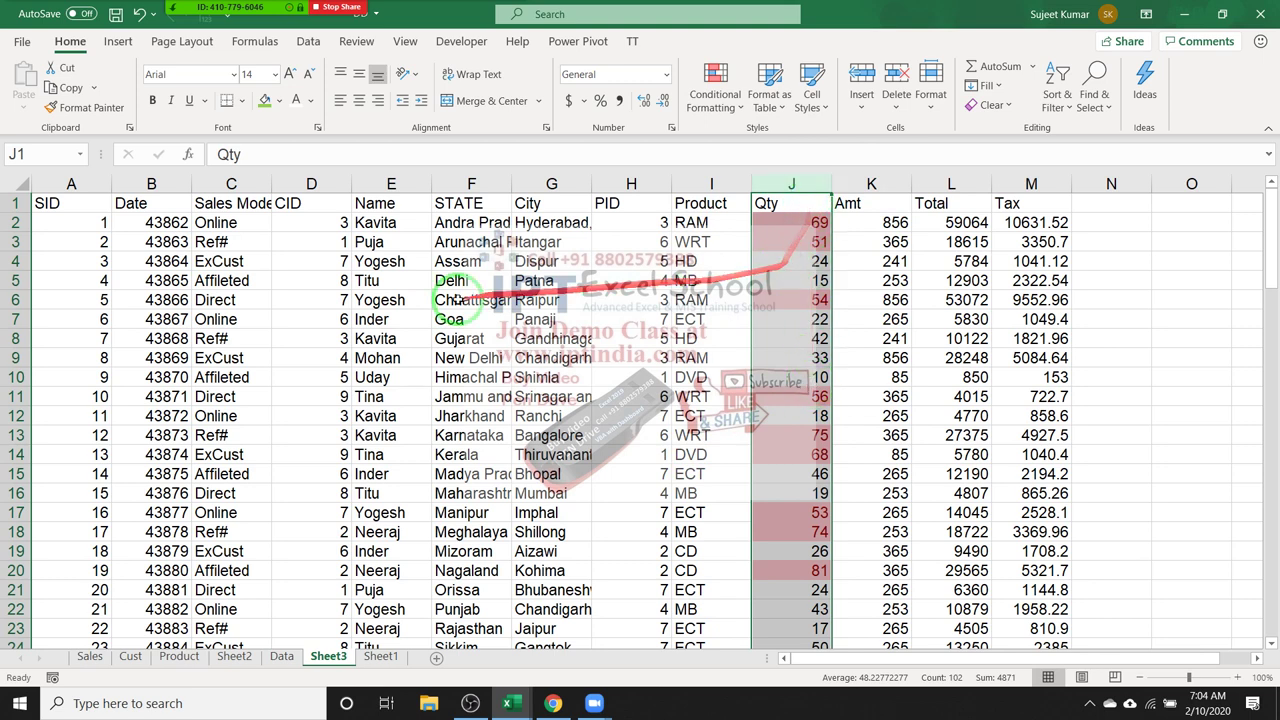
{"action": "left_click_drag", "start_coordinate": [80, 300], "coordinate": [988, 291]}
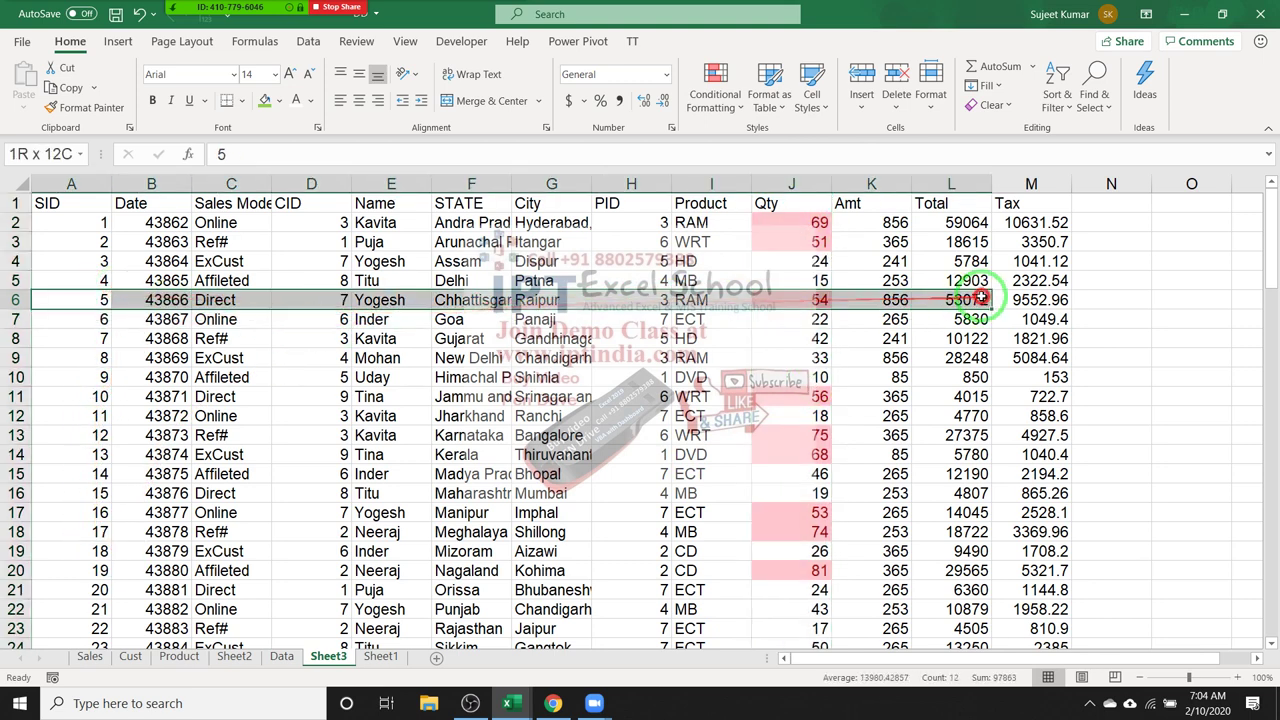
{"action": "left_click", "coordinate": [395, 298]}
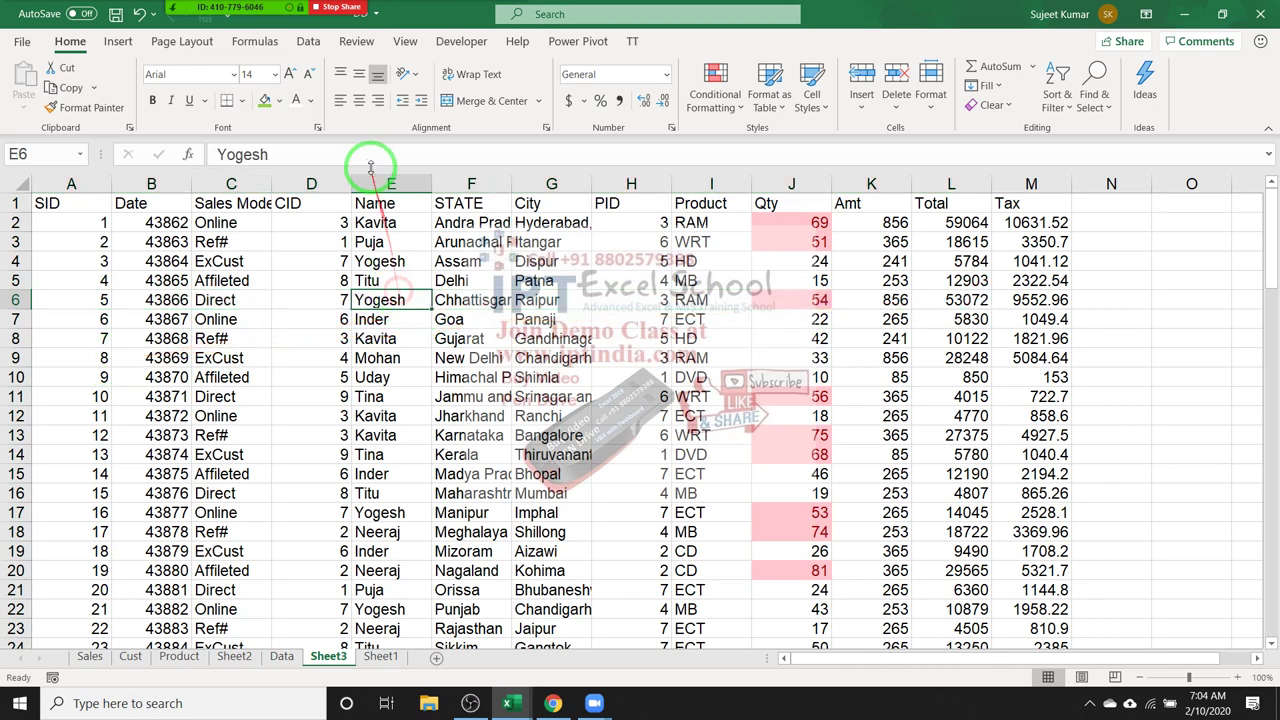
{"action": "left_click", "coordinate": [378, 187]}
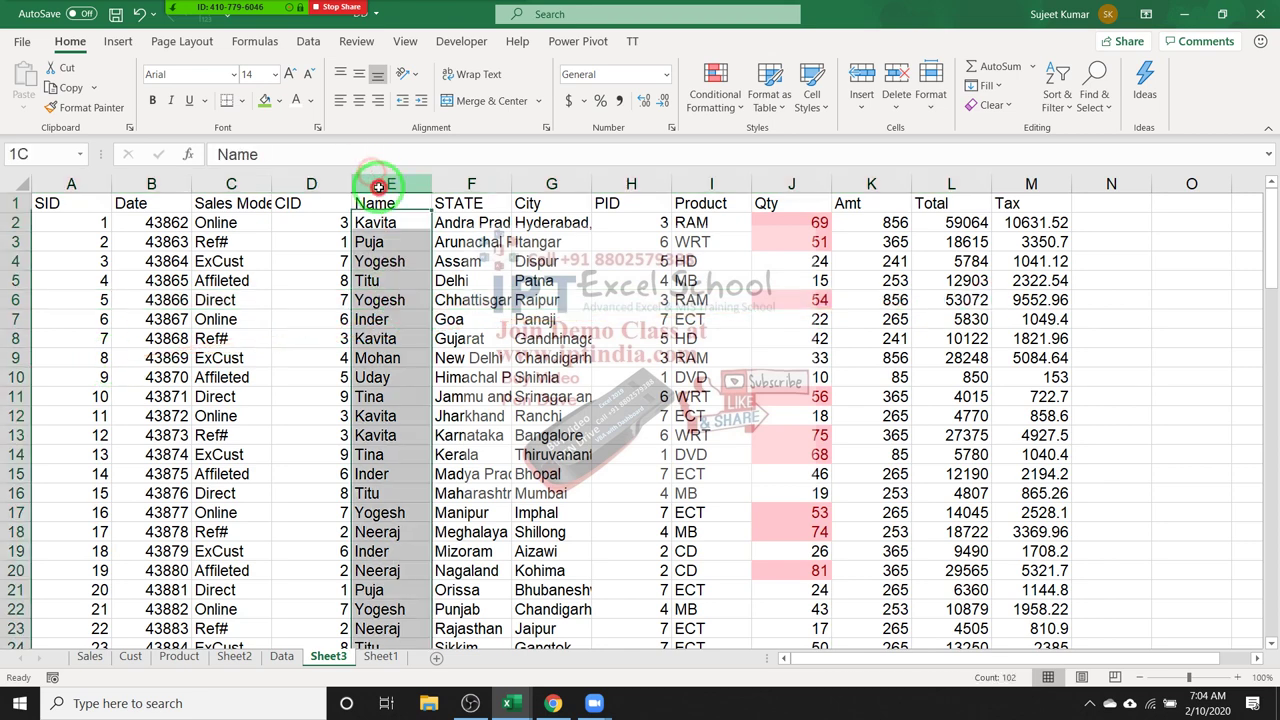
{"action": "left_click", "coordinate": [379, 299]}
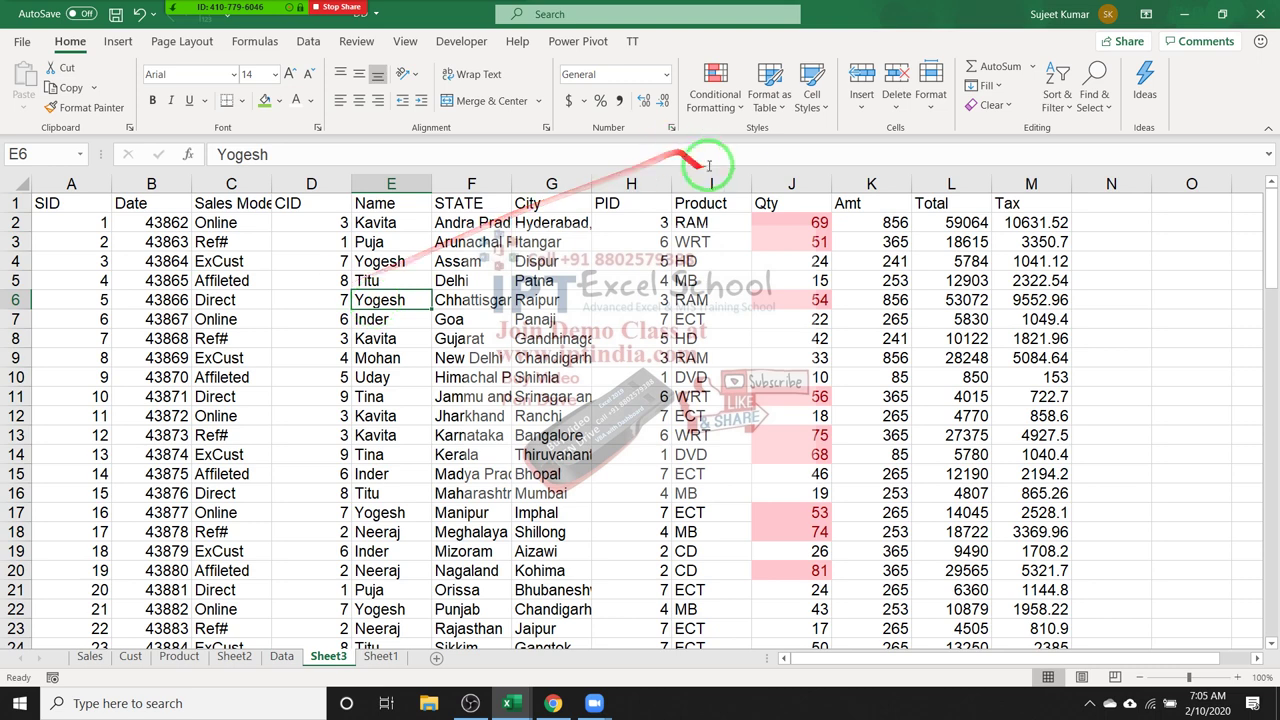
Clear all conditional formatting rules from the entire Sheet3.
{"action": "left_click", "coordinate": [780, 184]}
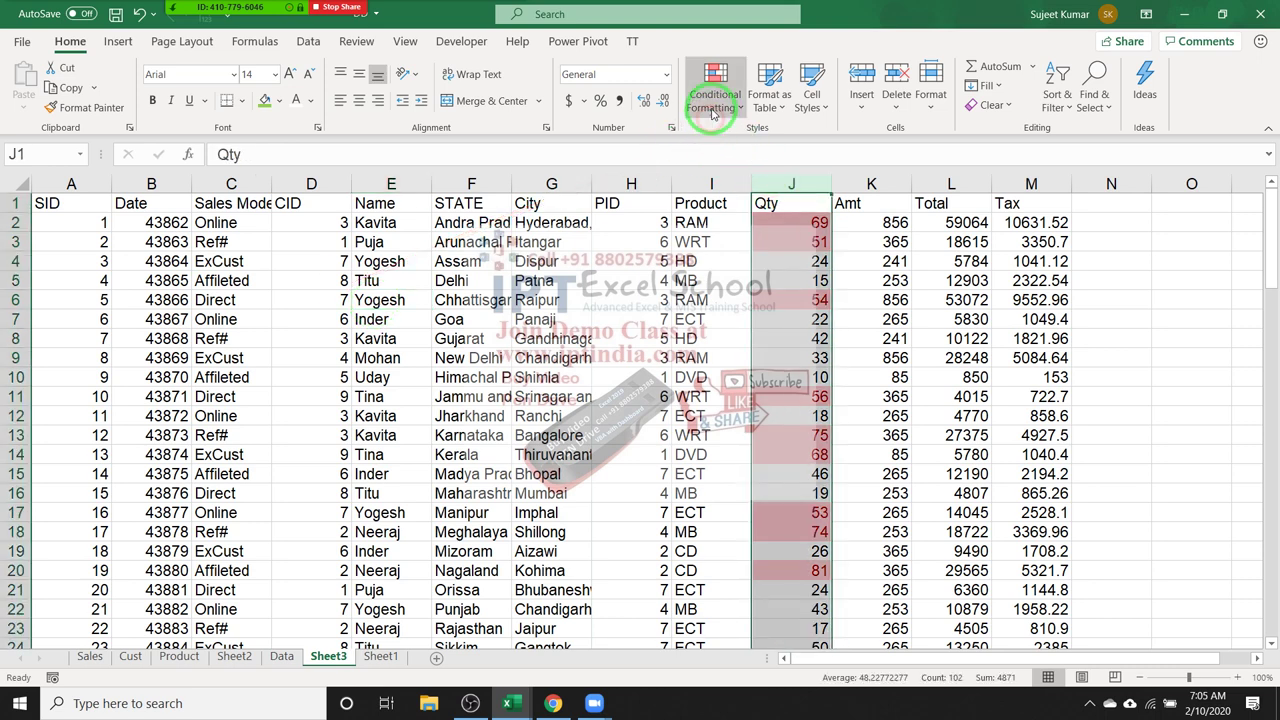
{"action": "left_click", "coordinate": [710, 100]}
{"action": "mouse_move", "coordinate": [772, 180]}
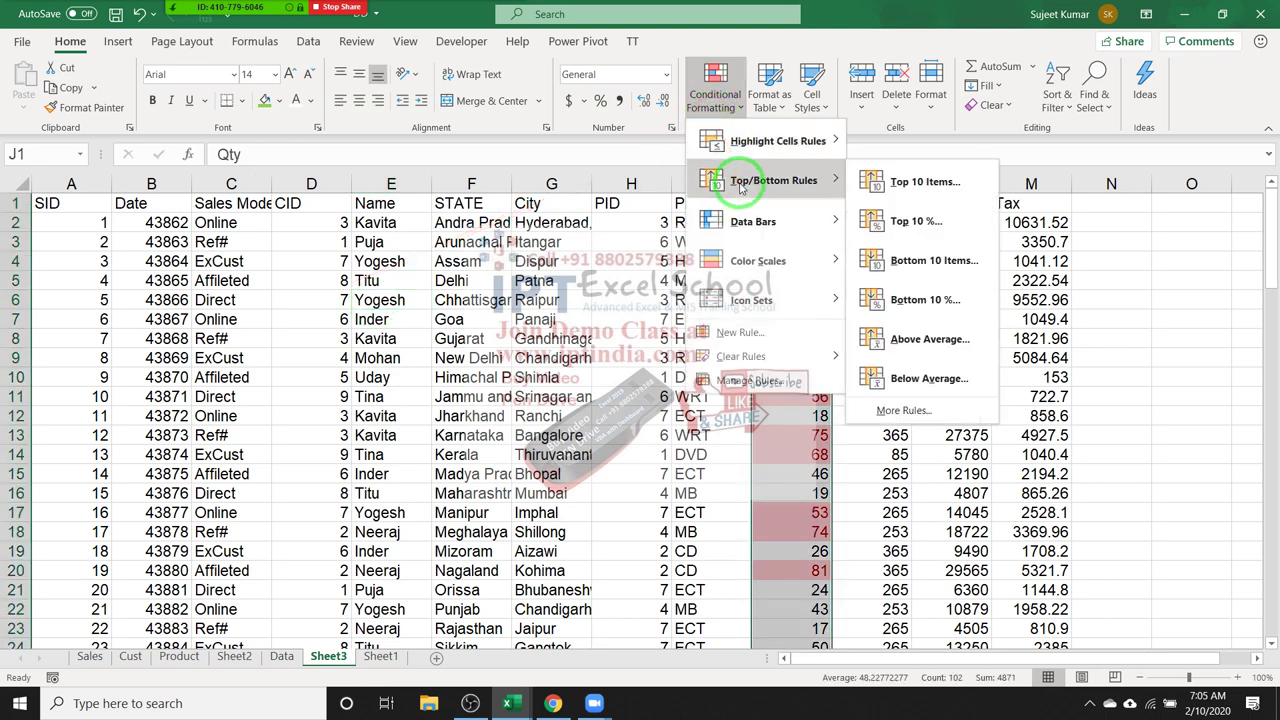
{"action": "mouse_move", "coordinate": [753, 221]}
{"action": "left_click", "coordinate": [478, 262]}
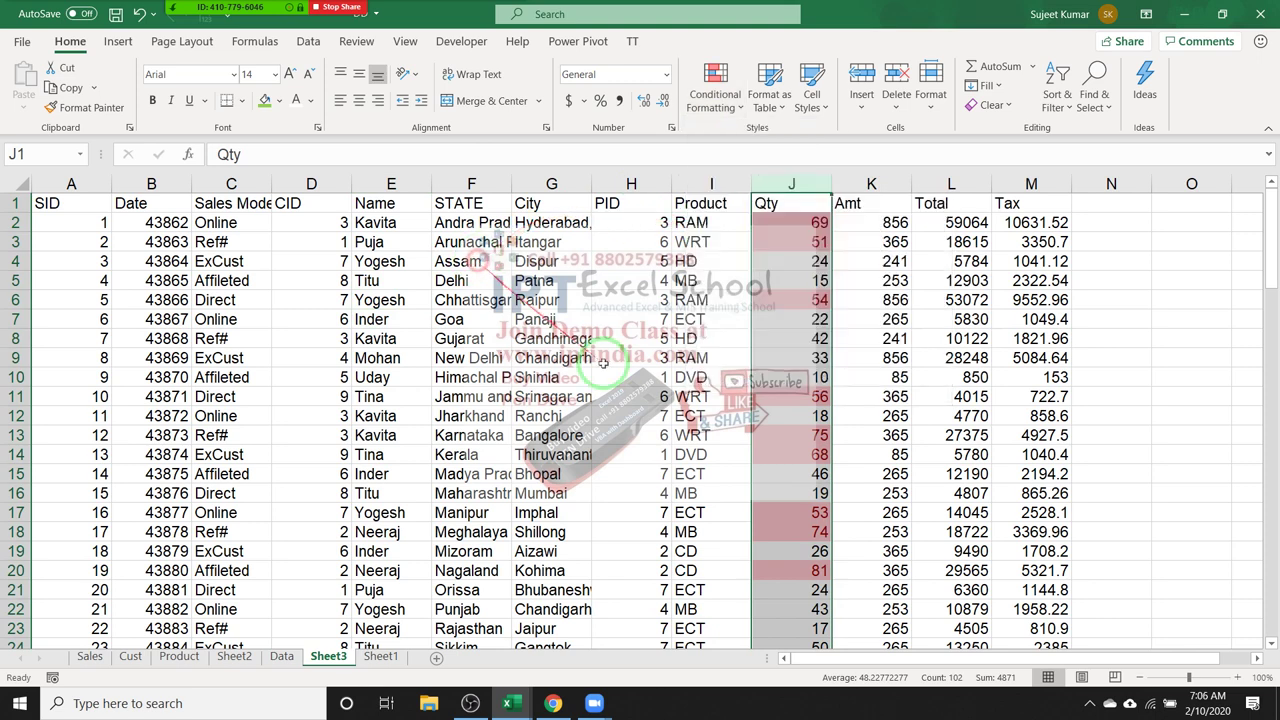
{"action": "left_click", "coordinate": [710, 105]}
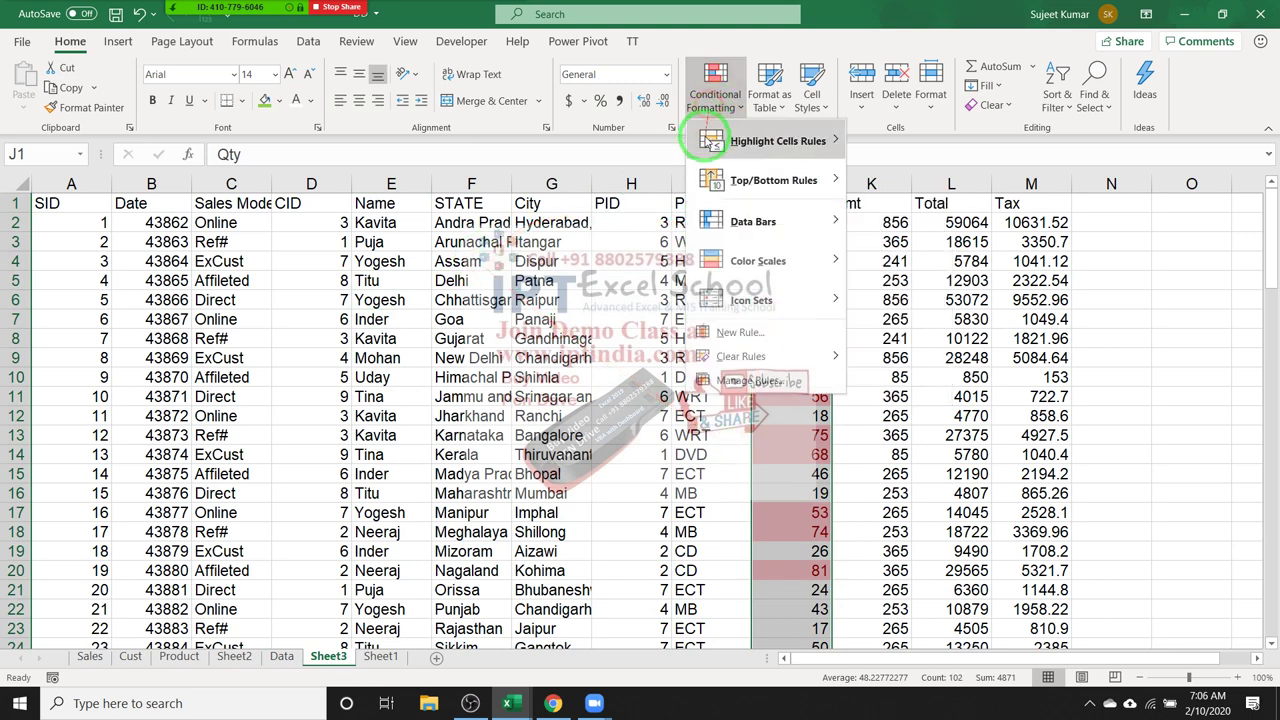
{"action": "left_click", "coordinate": [318, 318]}
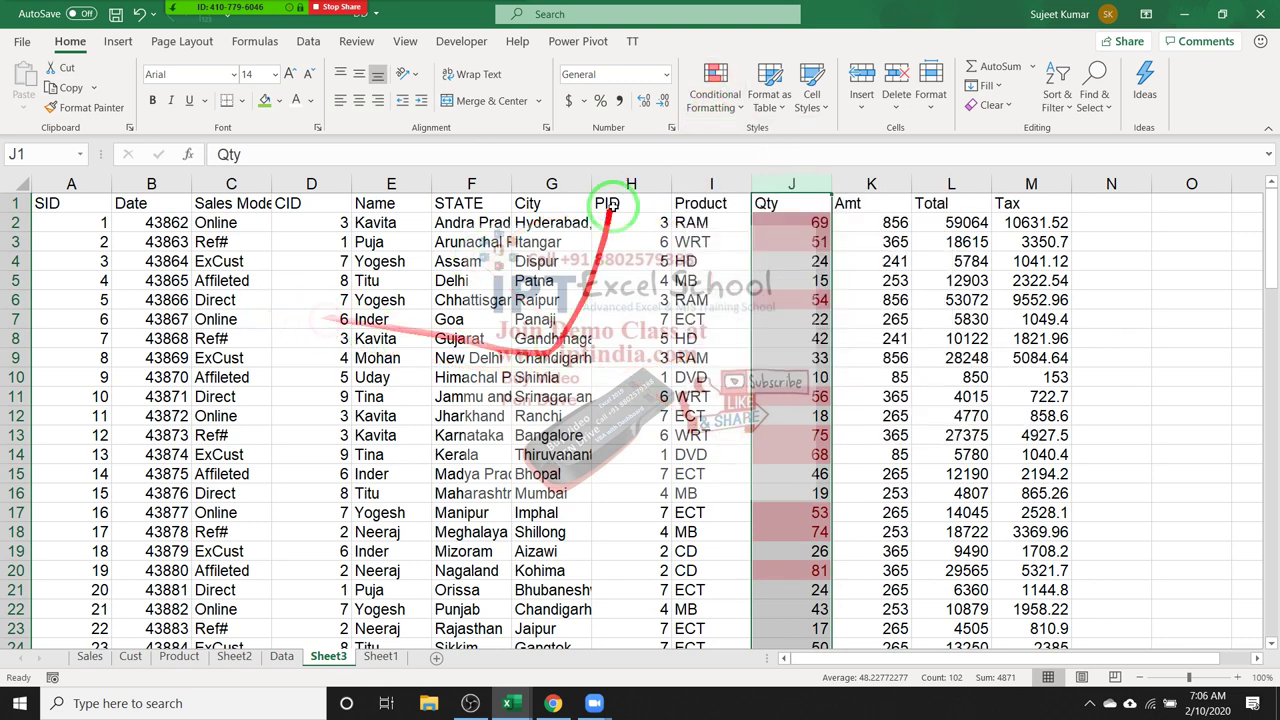
{"action": "left_click", "coordinate": [713, 100]}
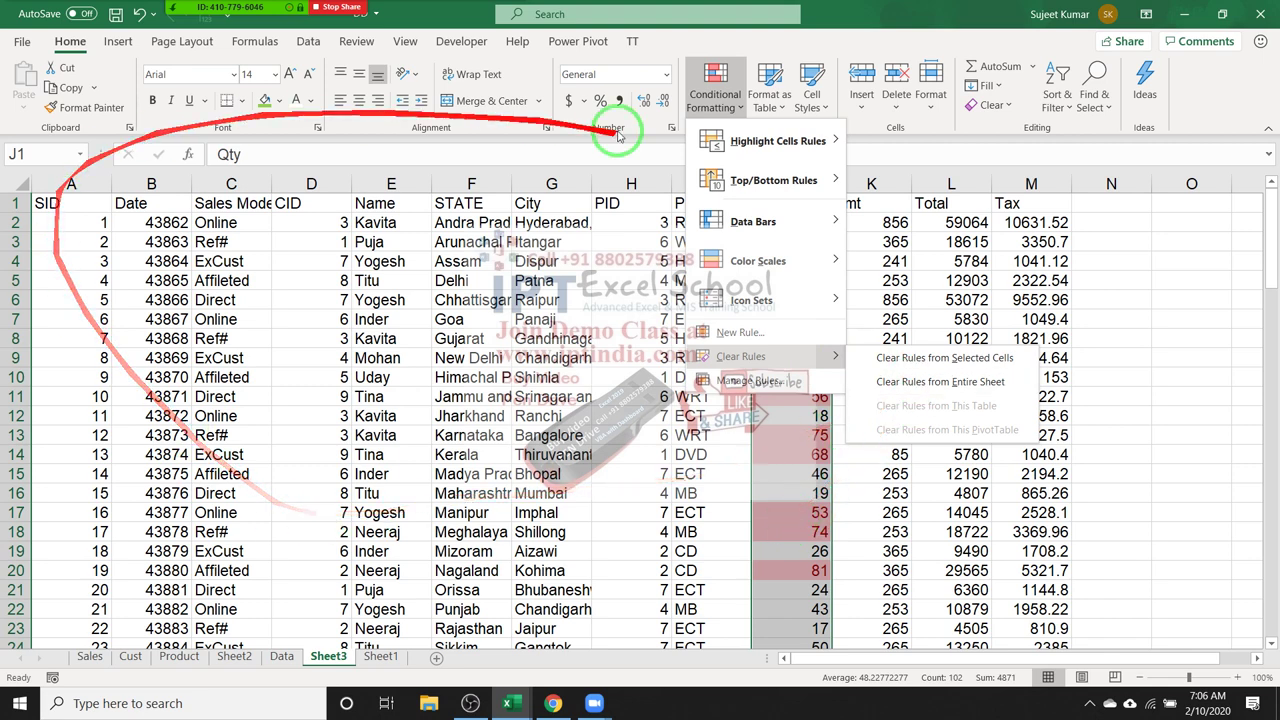
{"action": "mouse_move", "coordinate": [741, 357]}
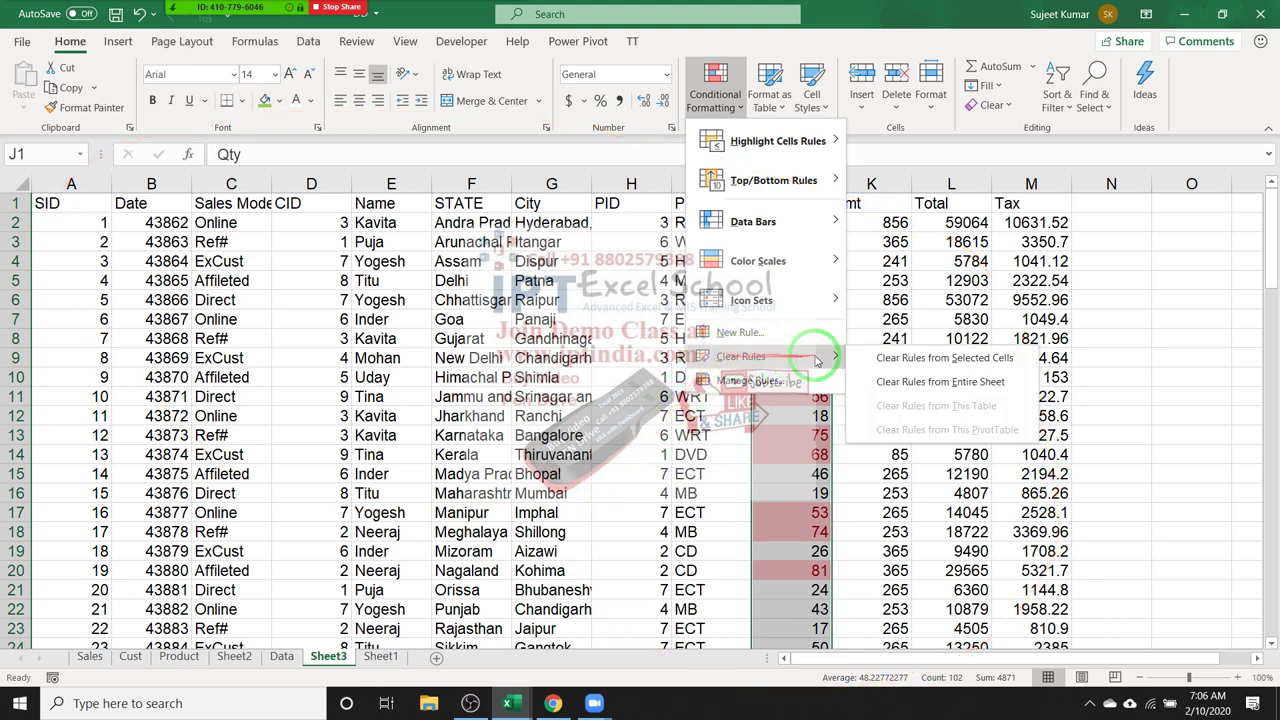
{"action": "left_click", "coordinate": [893, 382]}
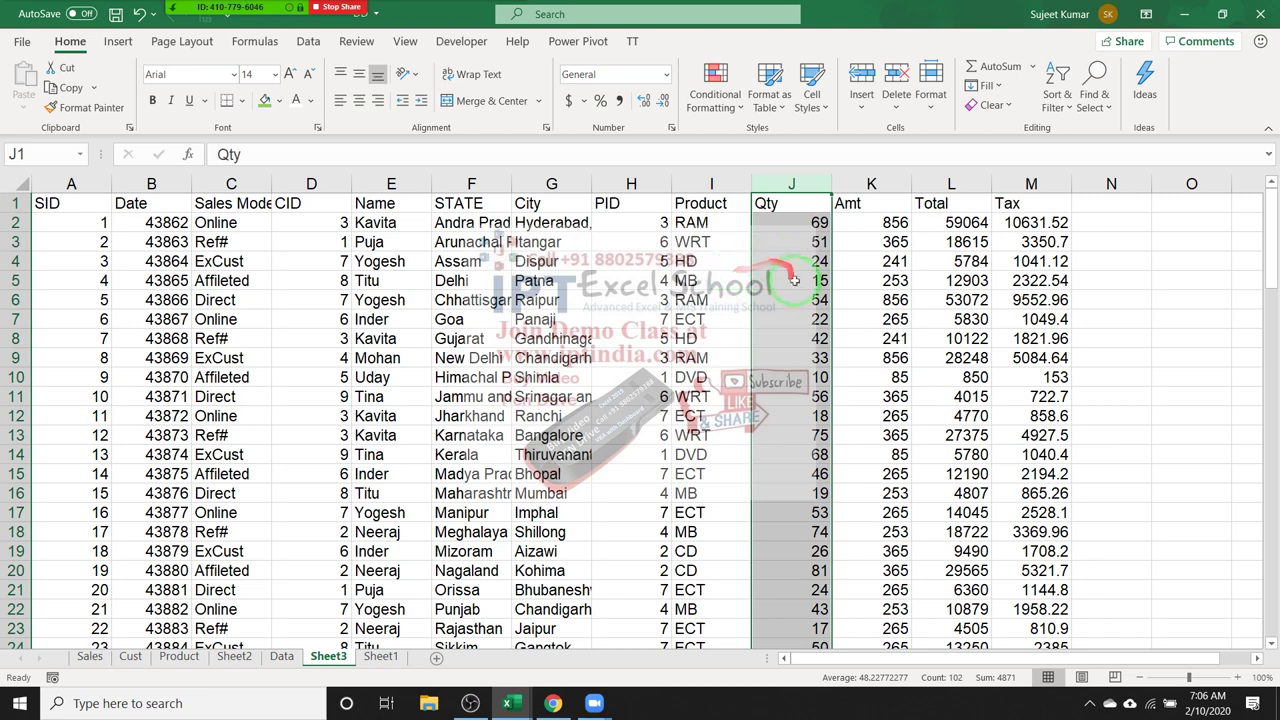
Check that Qty cells J7 and J8 are now plain and reselect column J.
{"action": "left_click", "coordinate": [790, 332]}
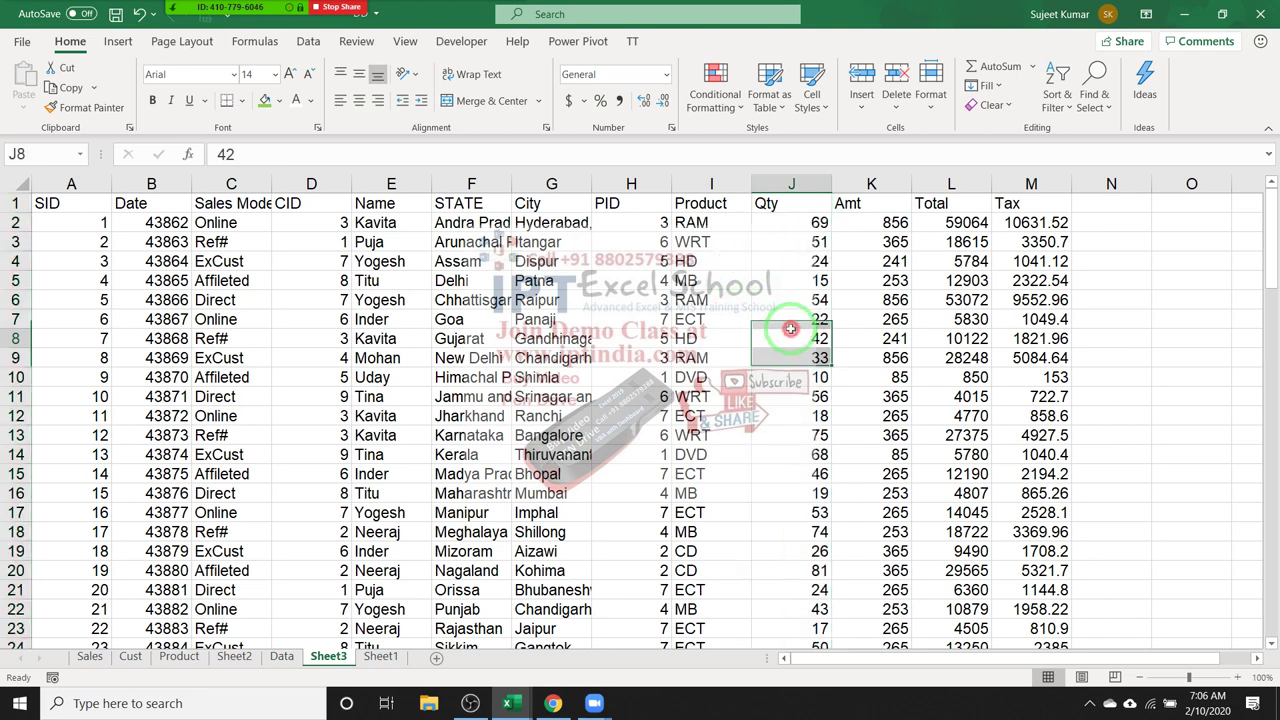
{"action": "left_click", "coordinate": [790, 318]}
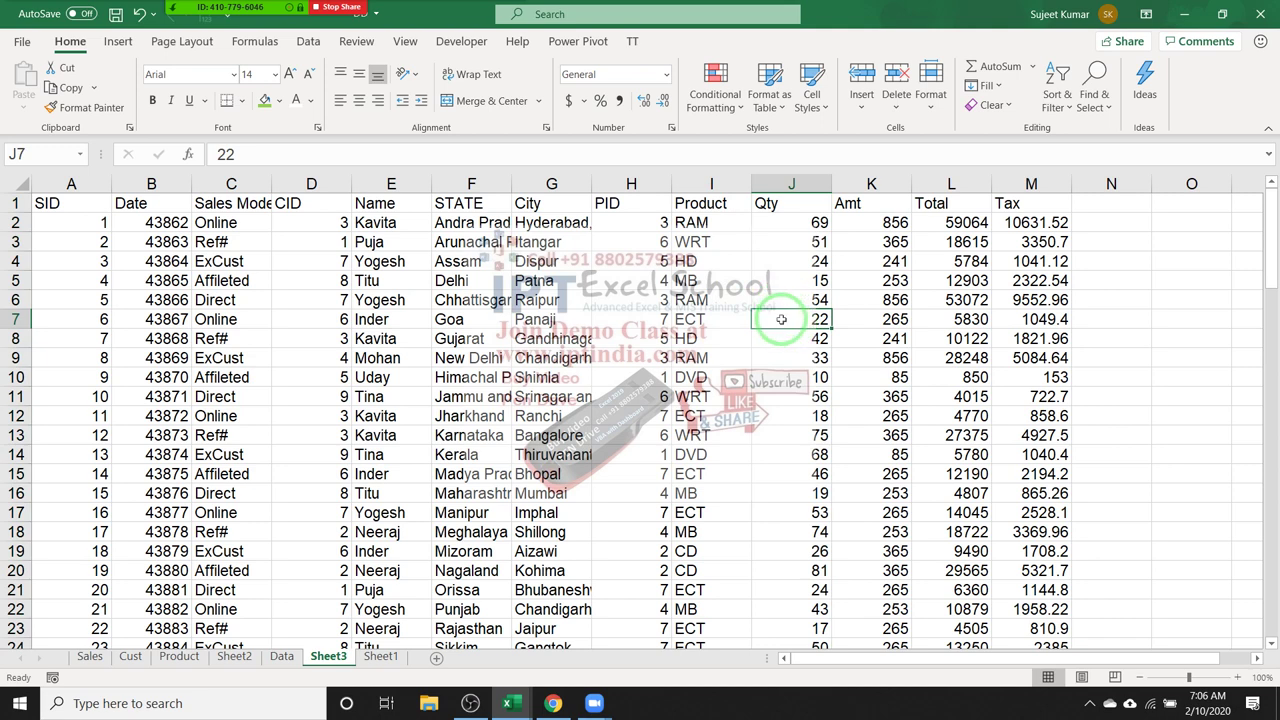
{"action": "left_click", "coordinate": [792, 184]}
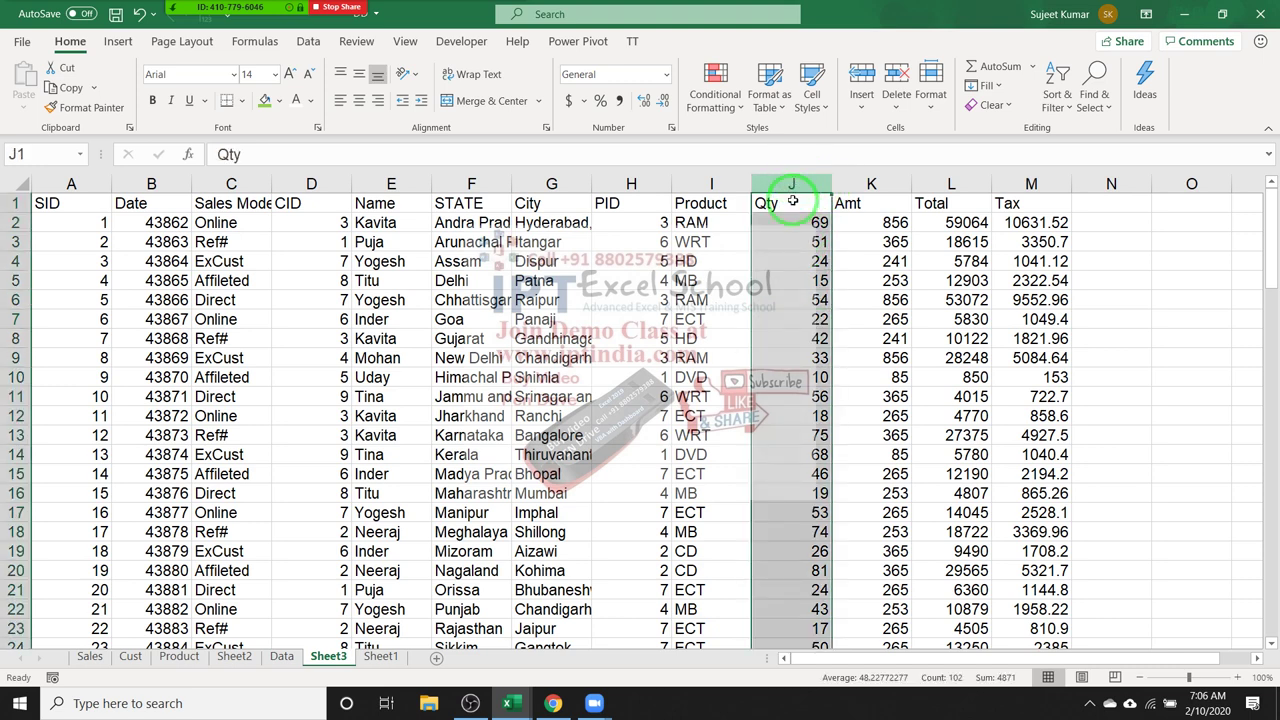
{"action": "left_click", "coordinate": [803, 323]}
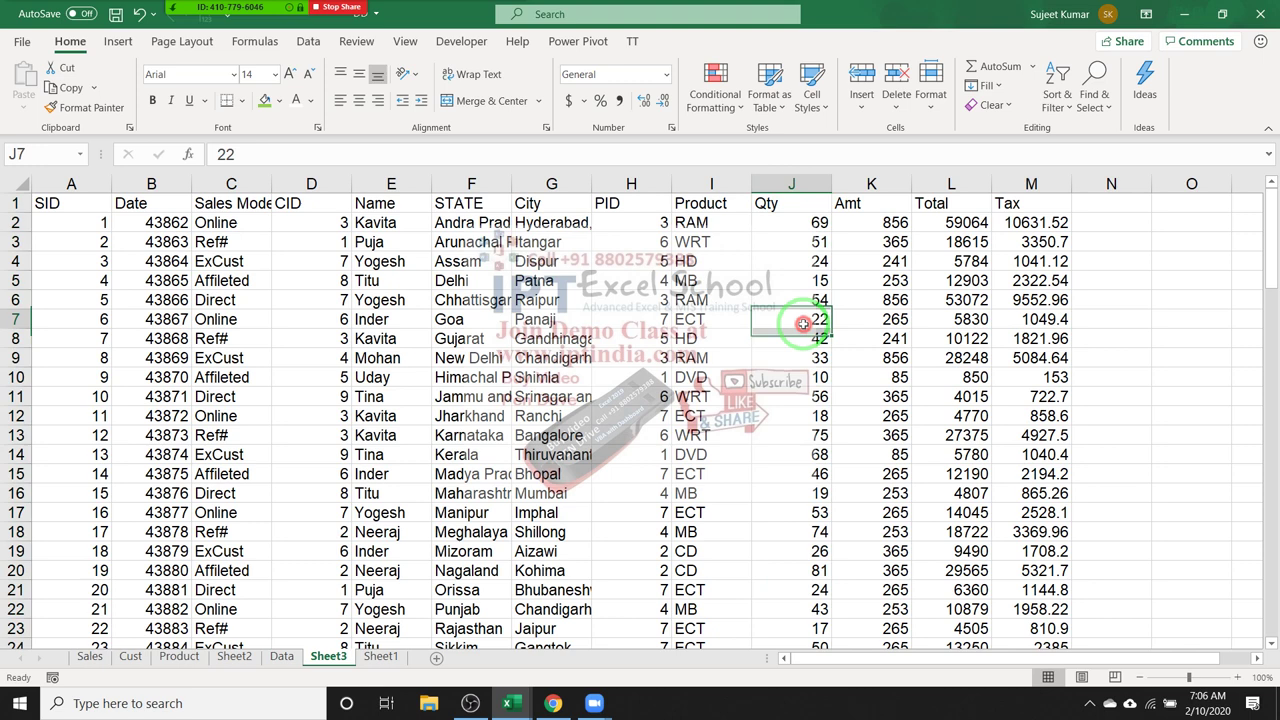
{"action": "left_click", "coordinate": [806, 186]}
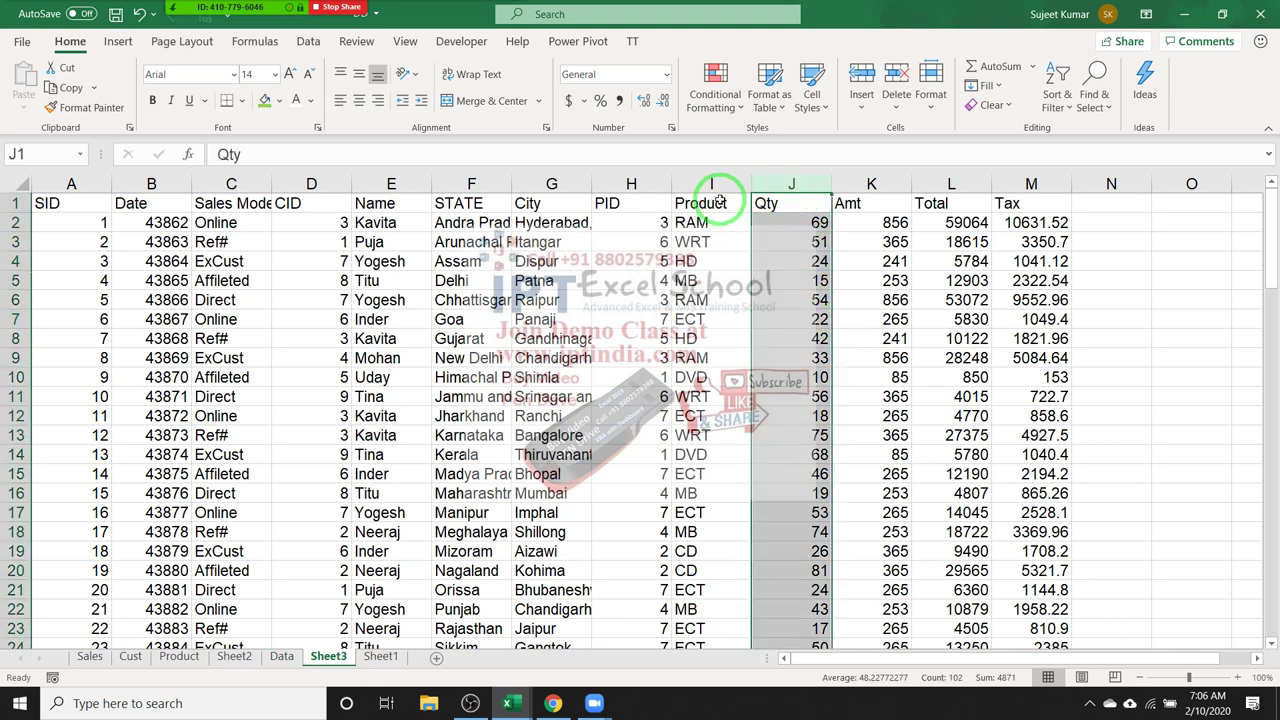
Apply blue gradient fill data bars to the Qty column.
{"action": "left_click", "coordinate": [706, 106]}
{"action": "mouse_move", "coordinate": [752, 221]}
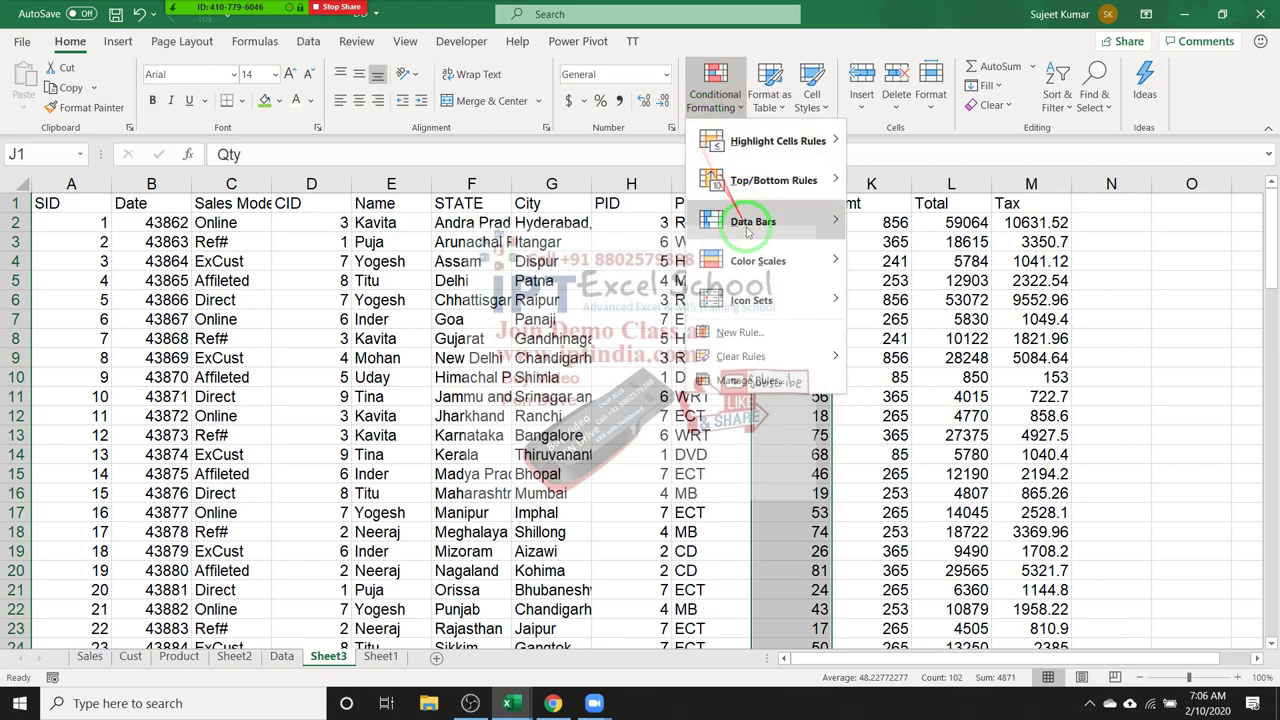
{"action": "left_click", "coordinate": [860, 240]}
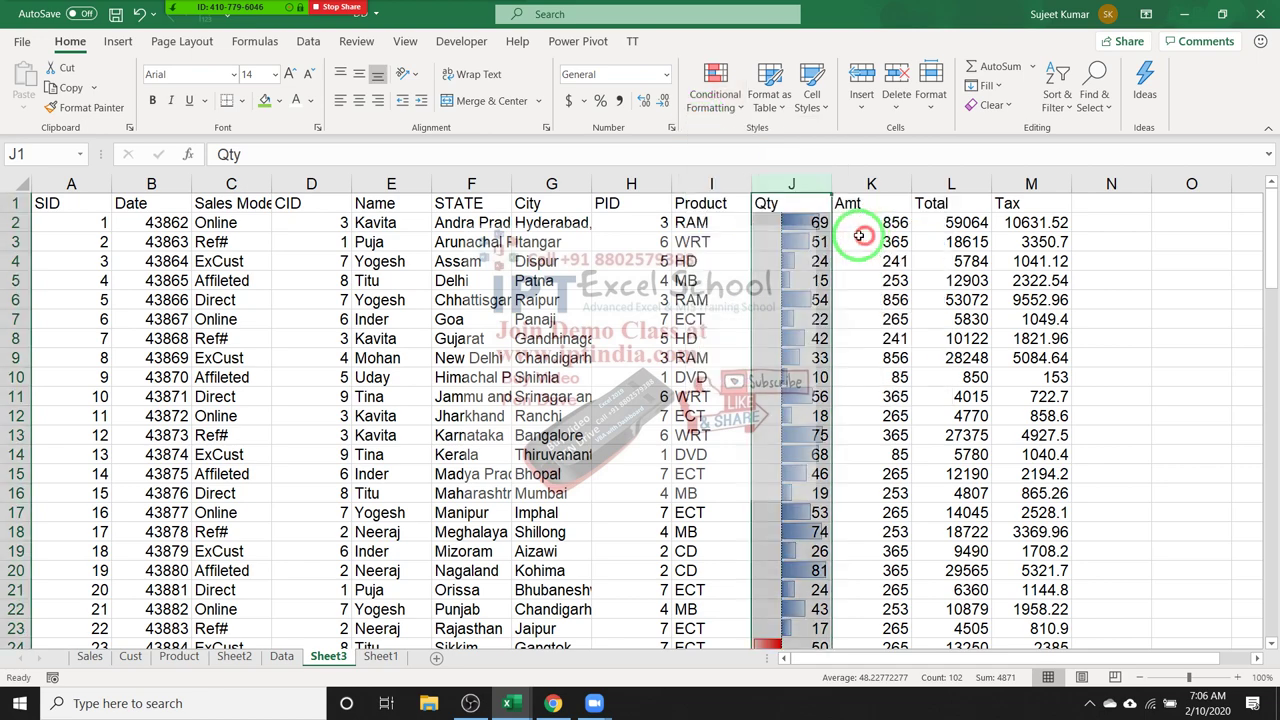
{"action": "left_click", "coordinate": [703, 243]}
{"action": "scroll", "coordinate": [790, 300], "scroll_direction": "down", "scroll_amount": 2}
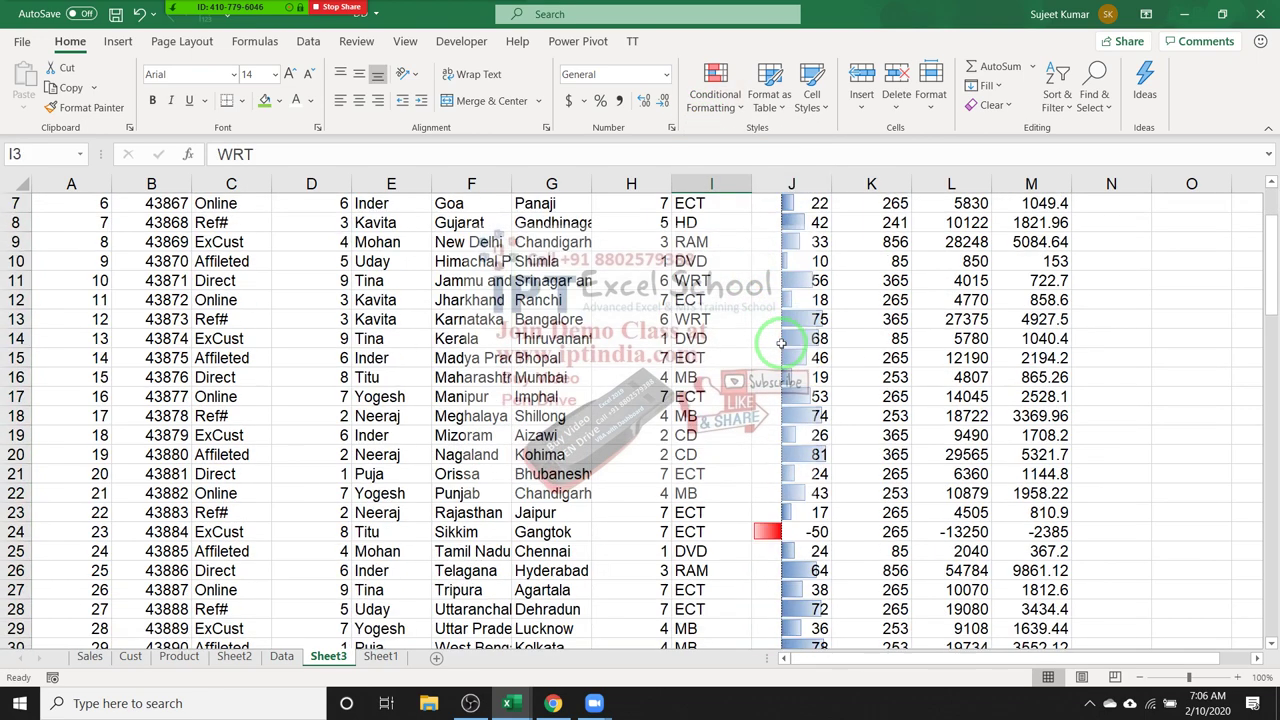
{"action": "scroll", "coordinate": [802, 260], "scroll_direction": "up", "scroll_amount": 2}
{"action": "left_click", "coordinate": [840, 202]}
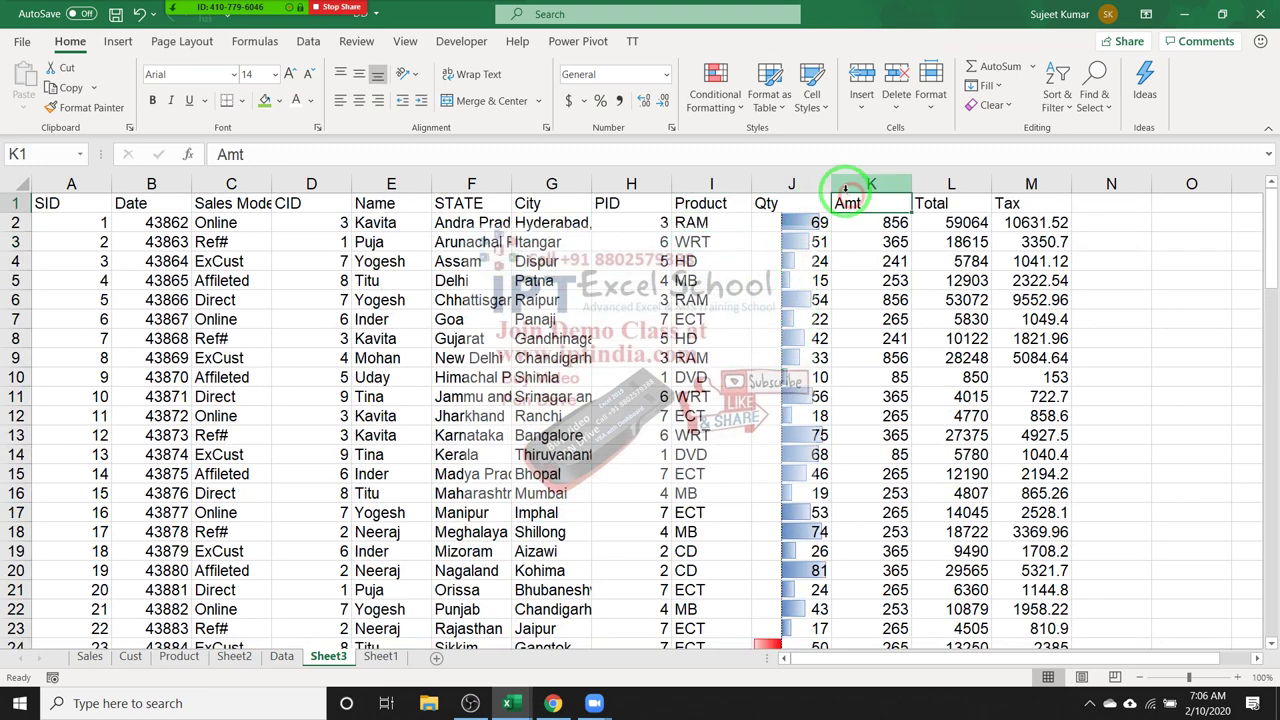
Widen column J and compare the bars for 69, 74, 81 and the red -50.
{"action": "left_click_drag", "start_coordinate": [835, 188], "coordinate": [890, 188]}
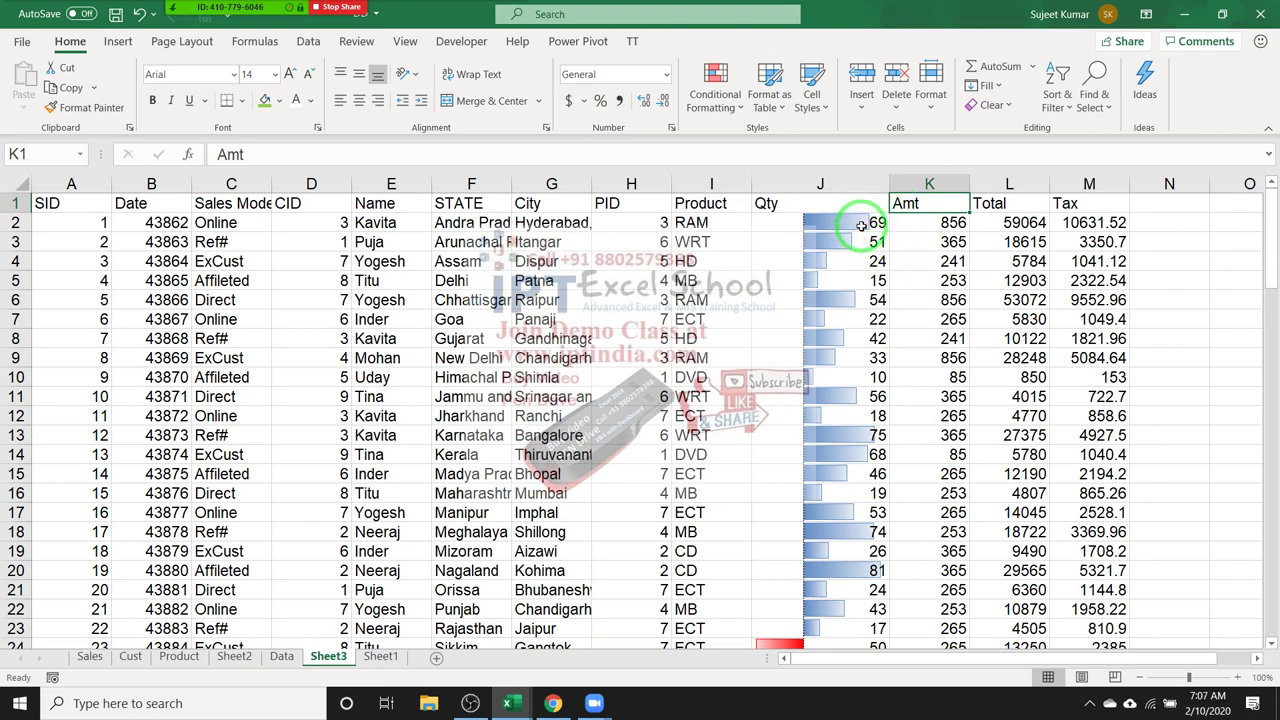
{"action": "left_click", "coordinate": [858, 224]}
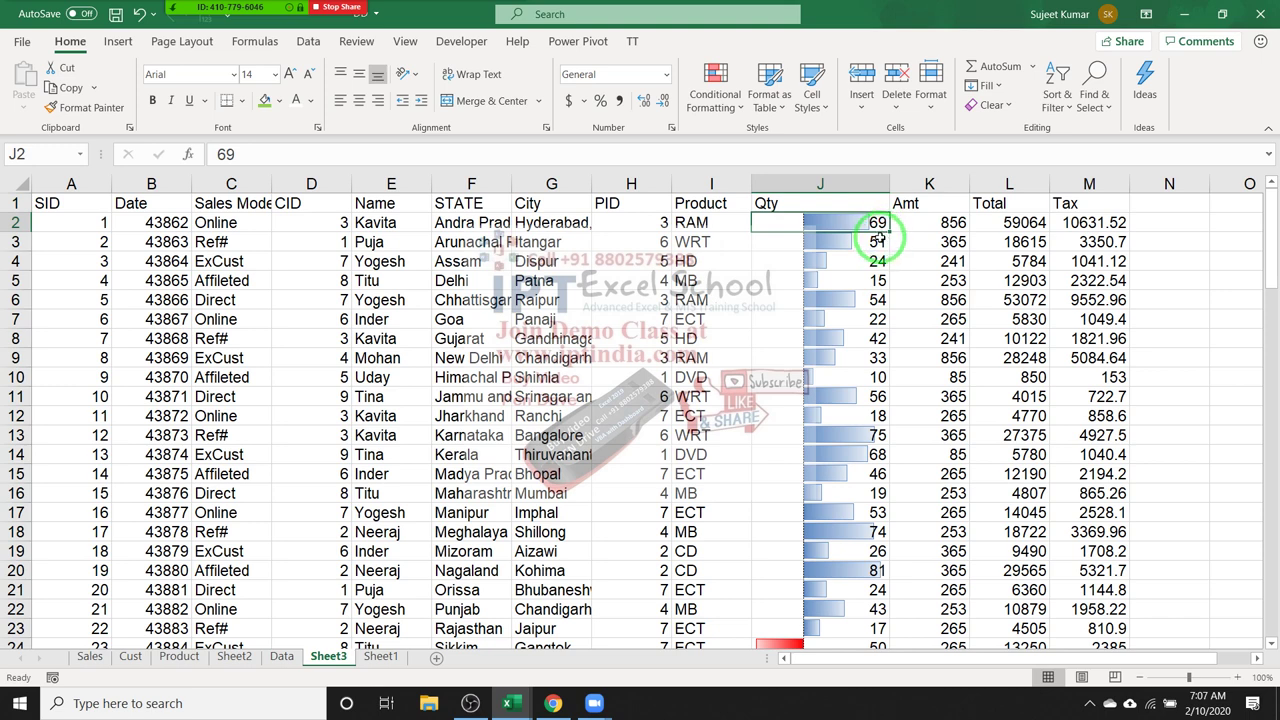
{"action": "left_click", "coordinate": [857, 535]}
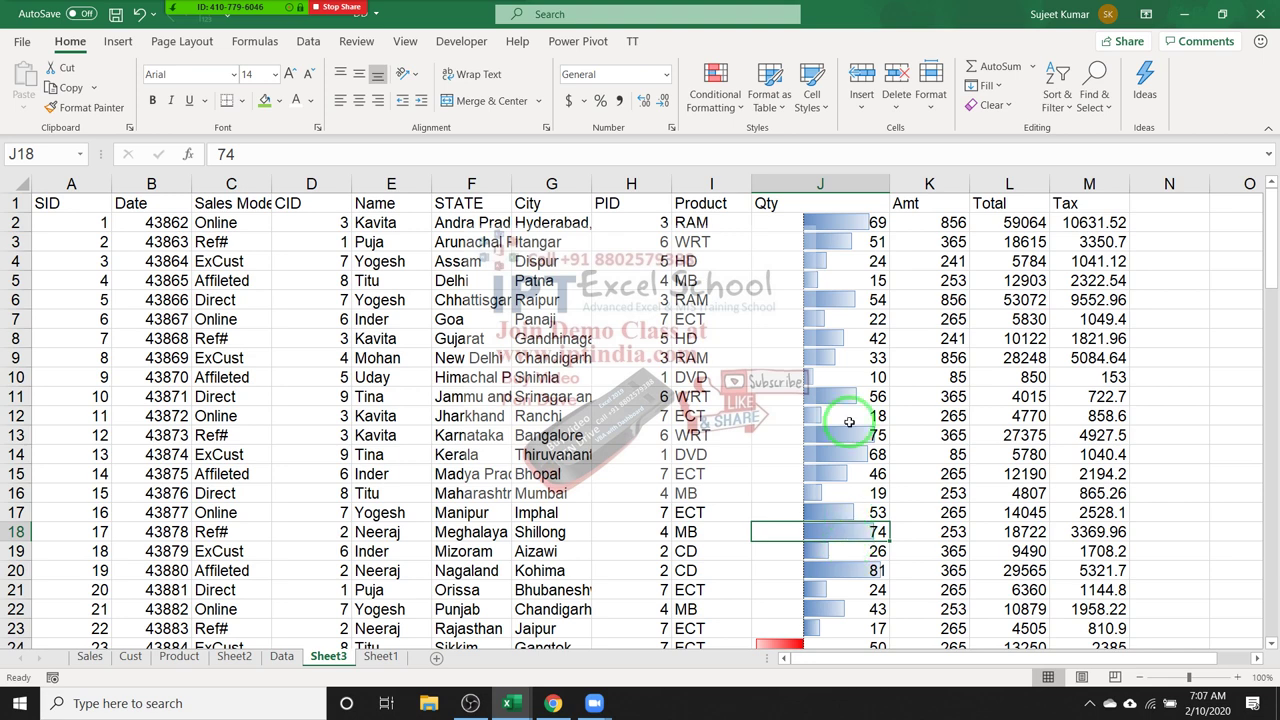
{"action": "left_click", "coordinate": [864, 222]}
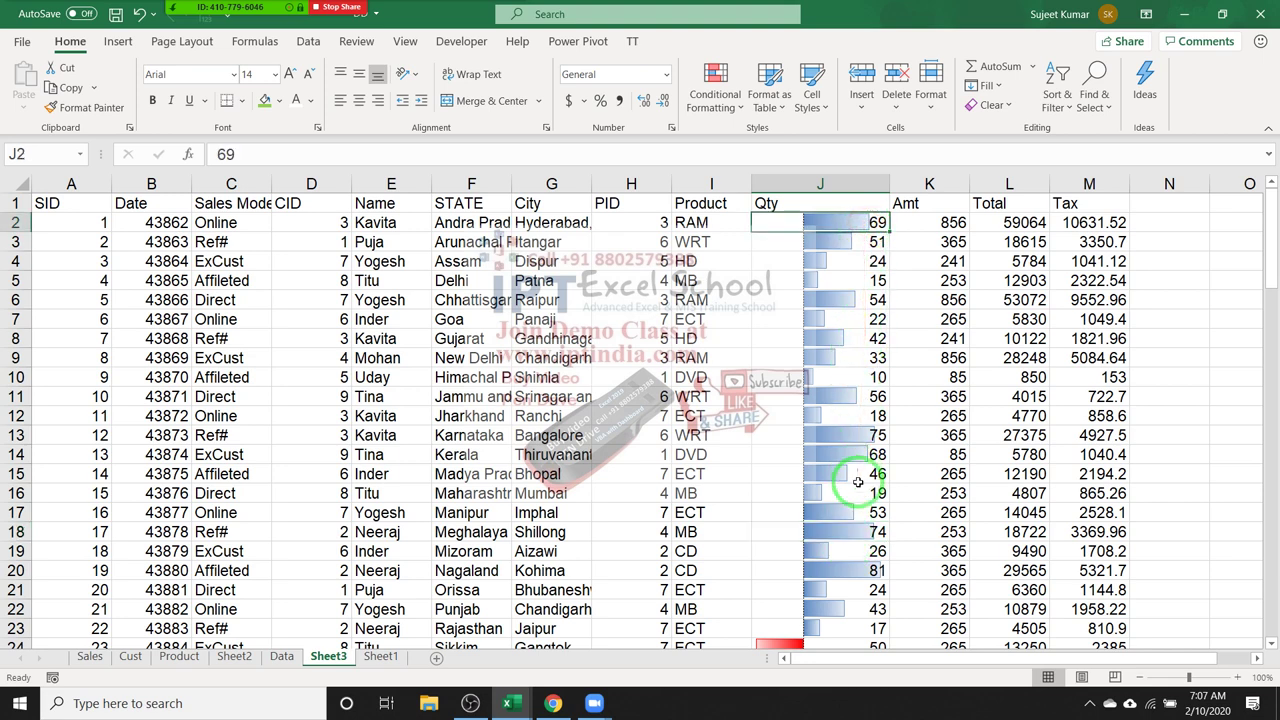
{"action": "left_click", "coordinate": [857, 535]}
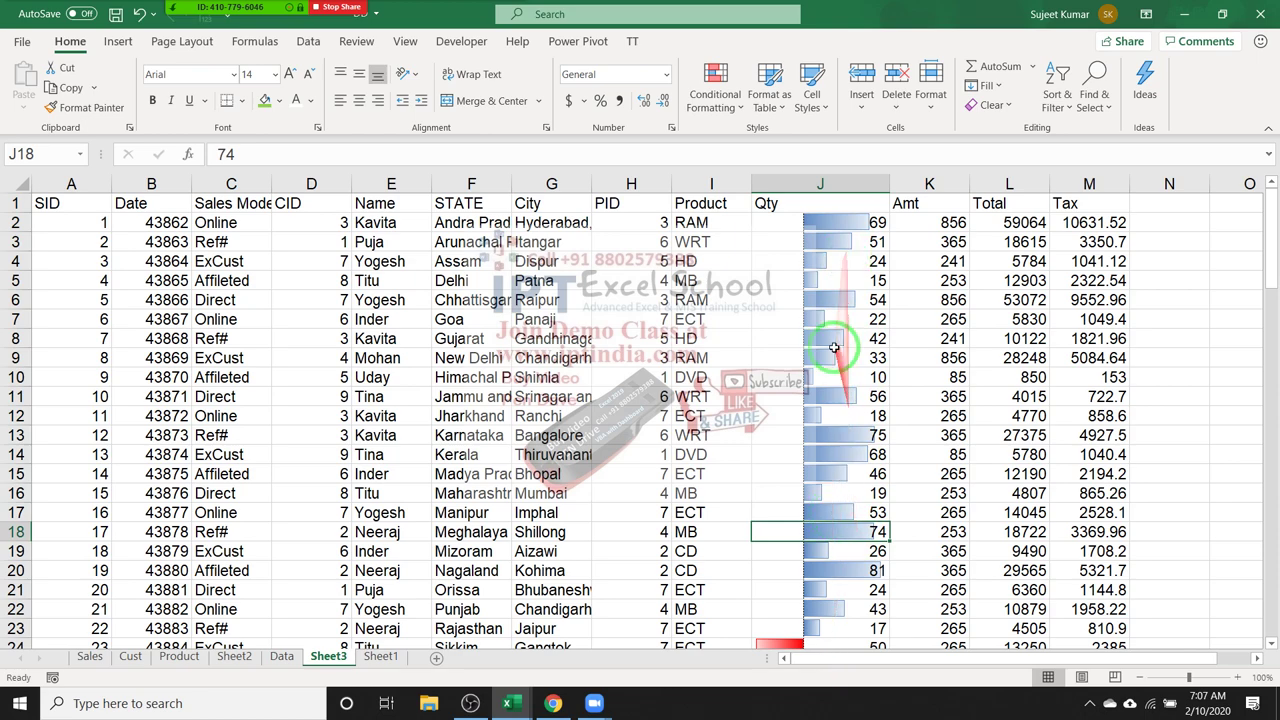
{"action": "left_click", "coordinate": [868, 570]}
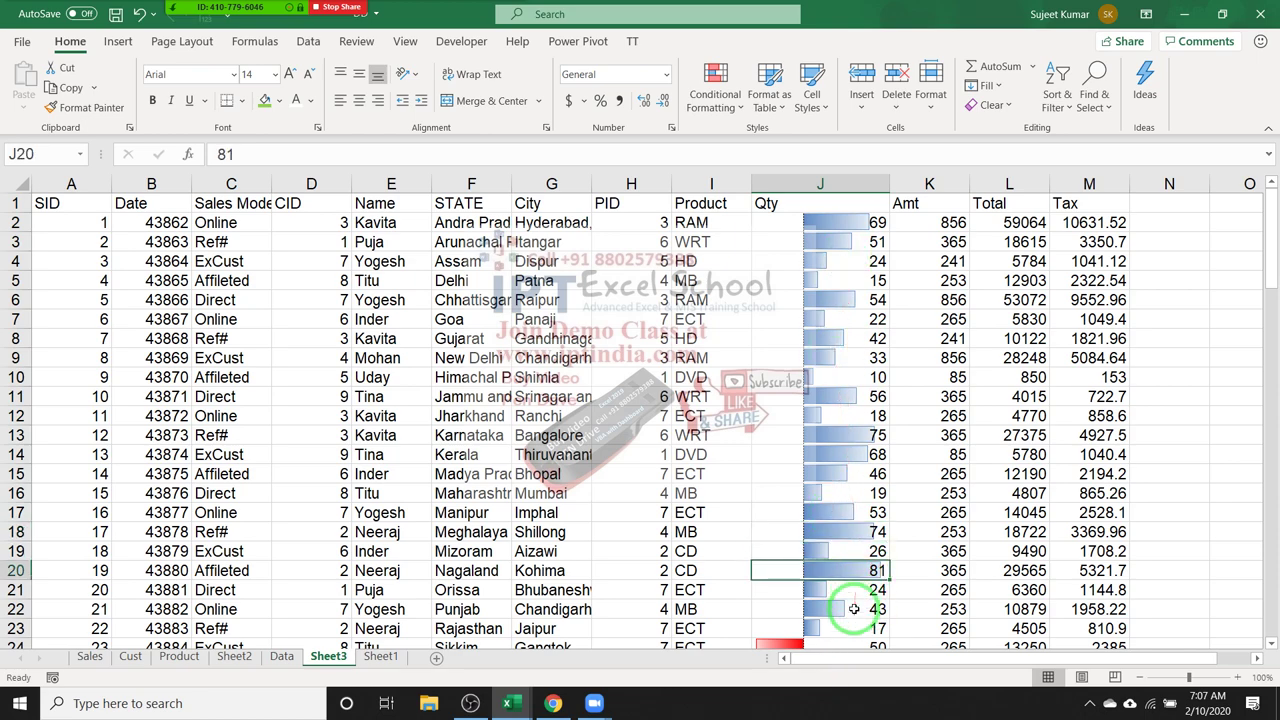
{"action": "scroll", "coordinate": [852, 606], "scroll_direction": "down", "scroll_amount": 2}
{"action": "left_click", "coordinate": [810, 532]}
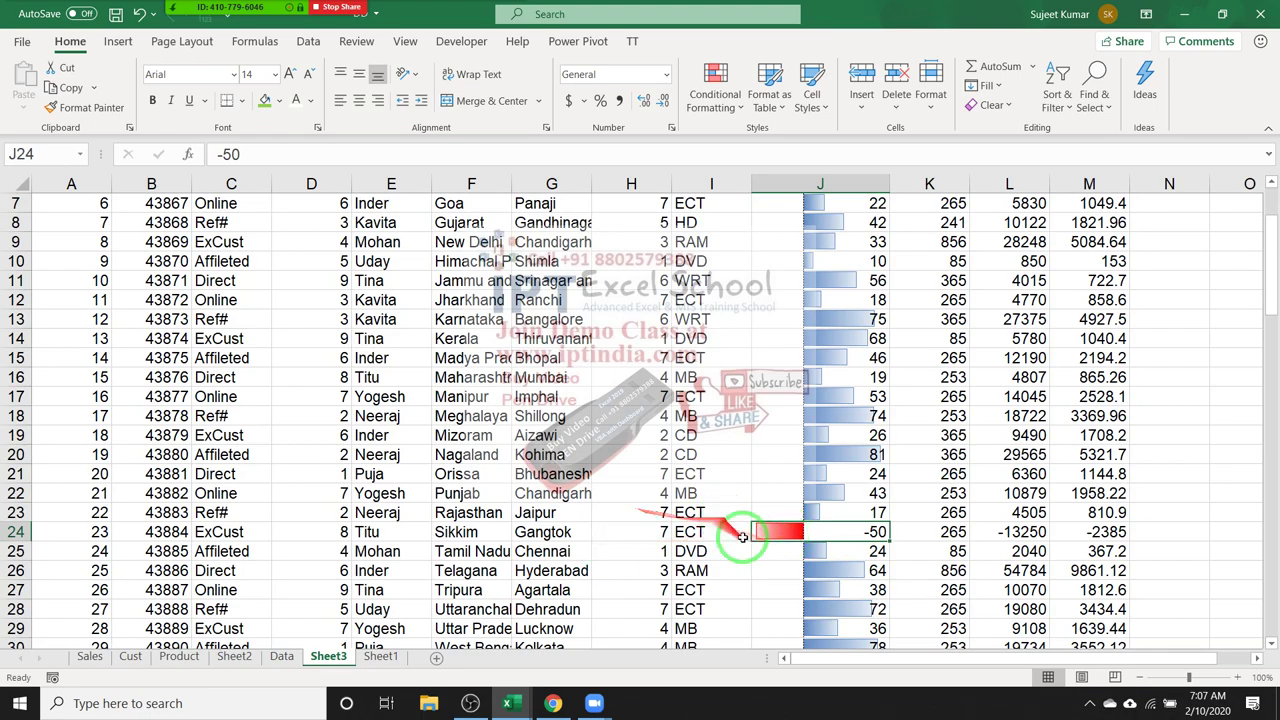
{"action": "scroll", "coordinate": [778, 548], "scroll_direction": "down", "scroll_amount": 2}
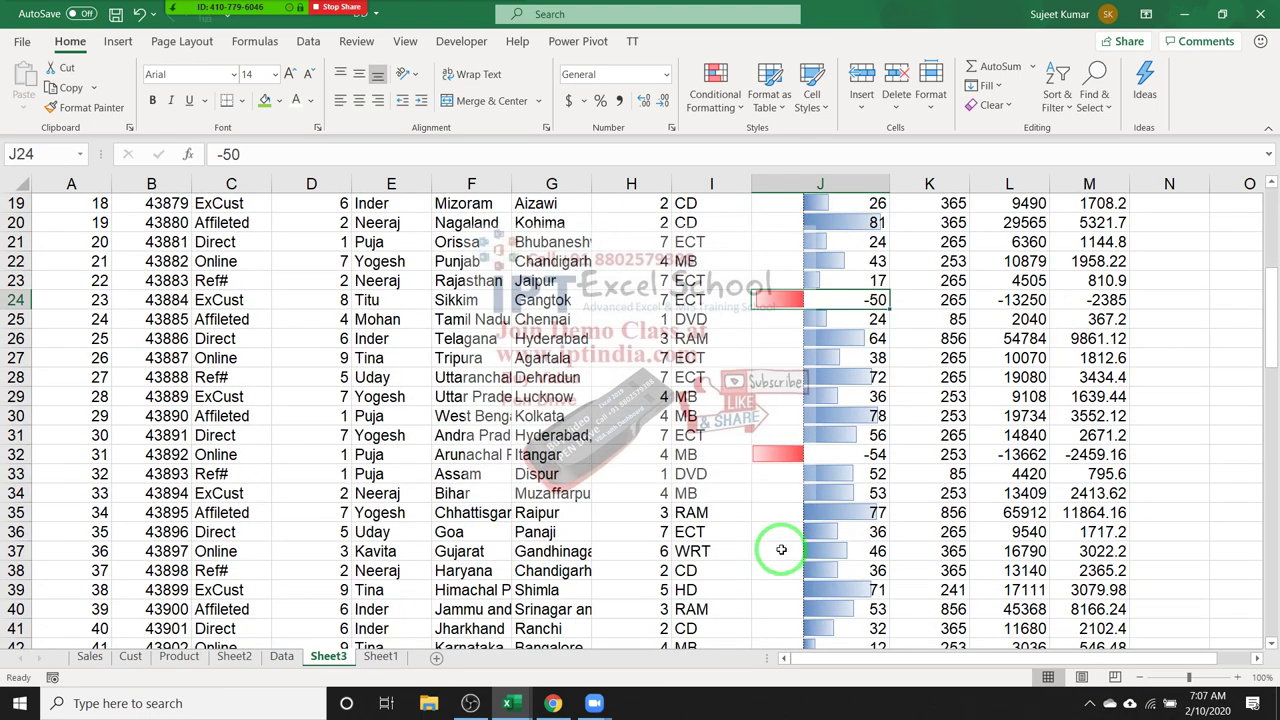
{"action": "scroll", "coordinate": [781, 549], "scroll_direction": "down", "scroll_amount": 3}
{"action": "scroll", "coordinate": [781, 549], "scroll_direction": "down", "scroll_amount": 2}
{"action": "scroll", "coordinate": [781, 546], "scroll_direction": "up", "scroll_amount": 4}
{"action": "scroll", "coordinate": [781, 540], "scroll_direction": "up", "scroll_amount": 5}
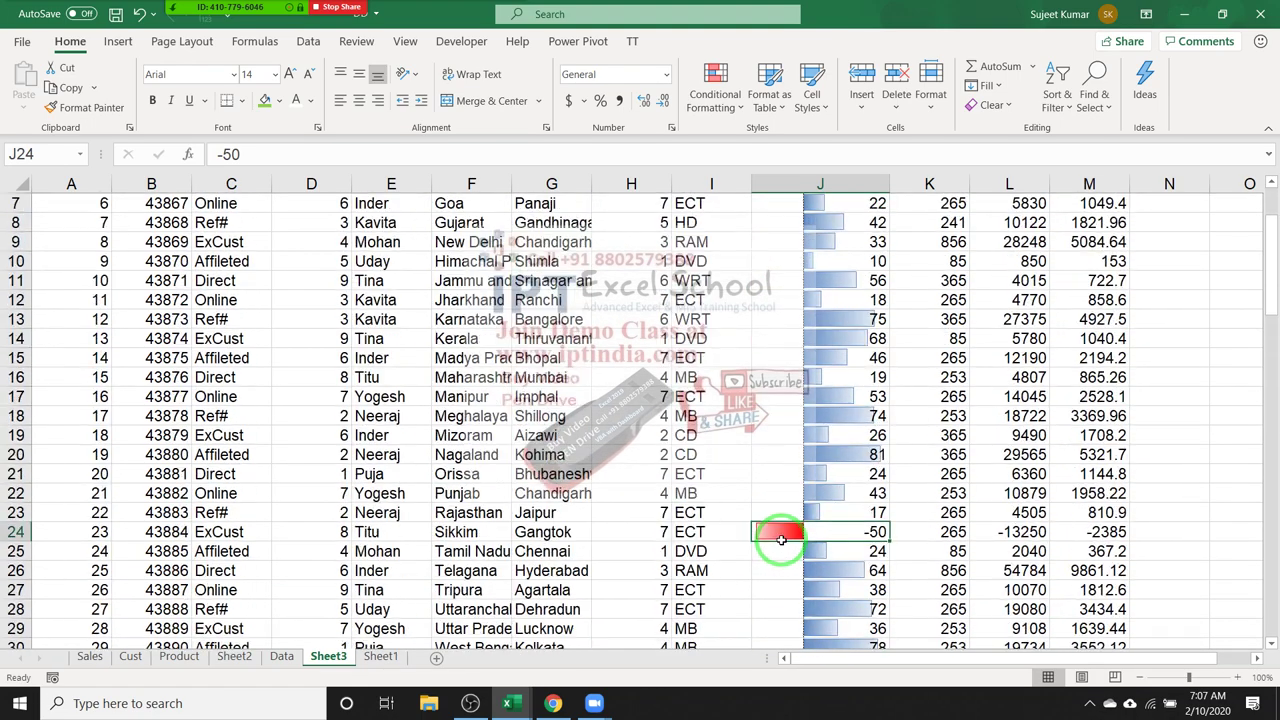
{"action": "scroll", "coordinate": [781, 538], "scroll_direction": "up", "scroll_amount": 2}
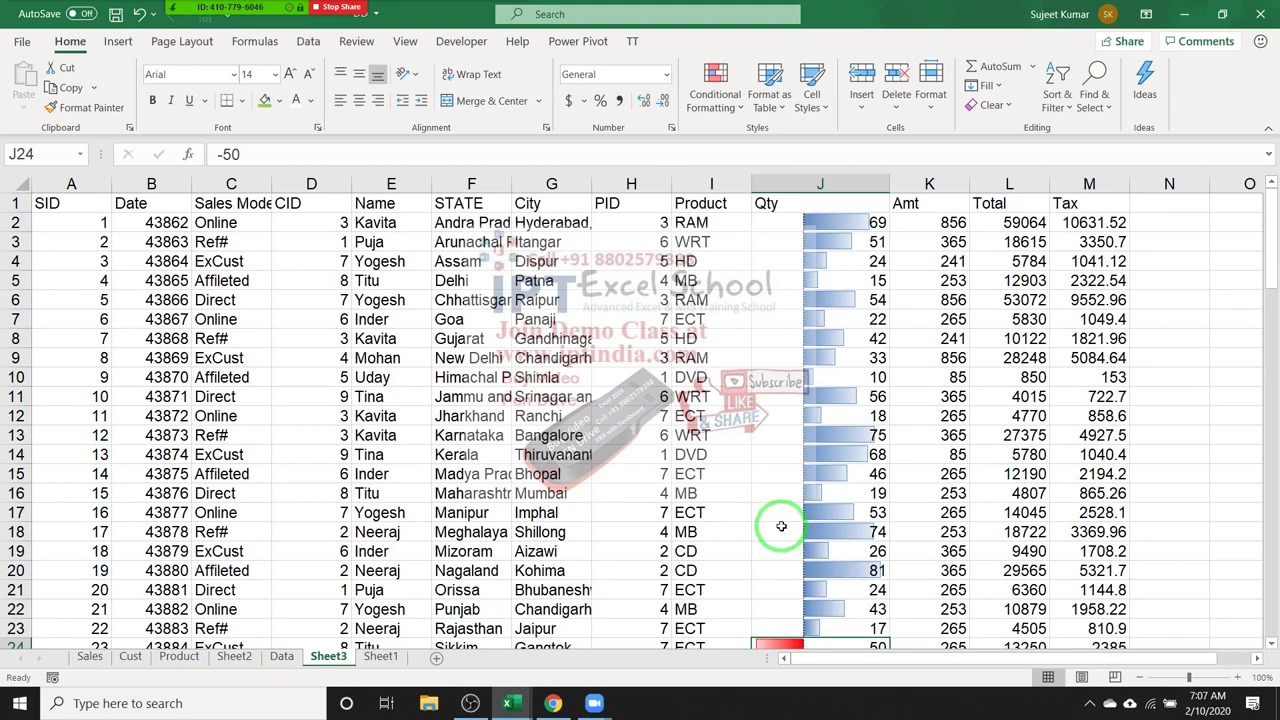
On Sheet1, enter the numbers 1 through 10 down cells I1:I10.
{"action": "left_click", "coordinate": [405, 660]}
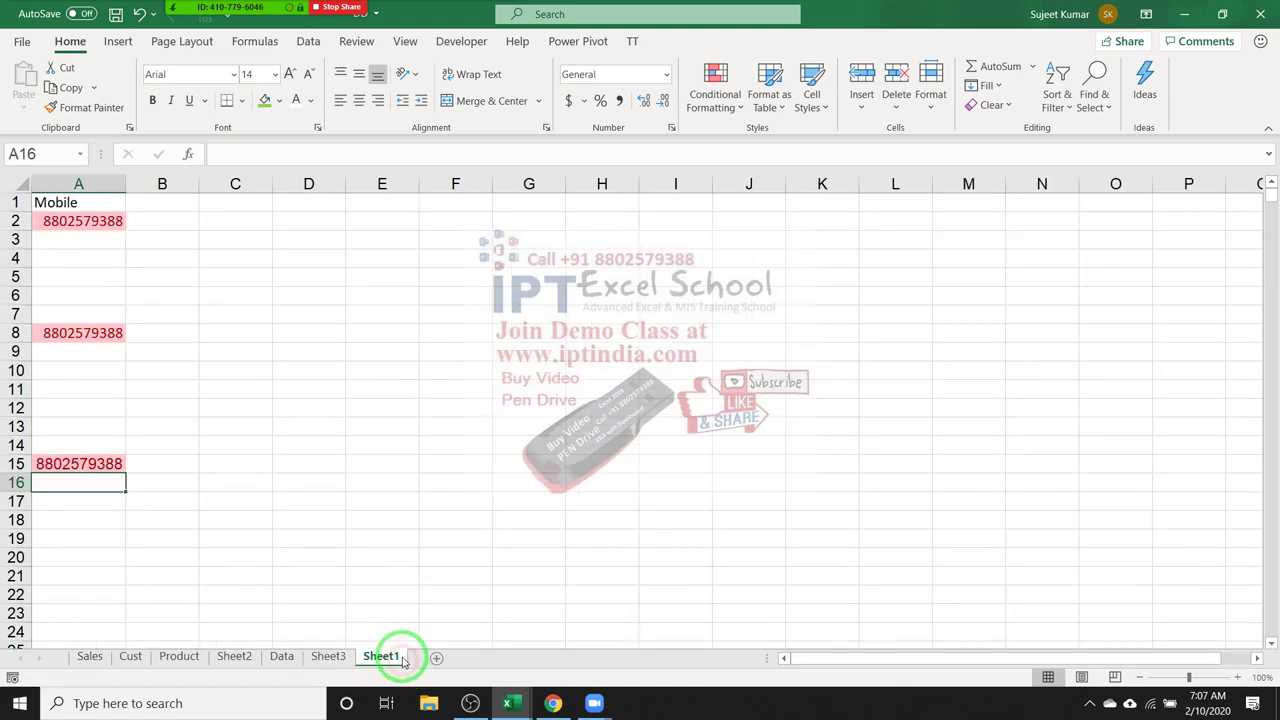
{"action": "left_click", "coordinate": [705, 210]}
{"action": "type", "text": "1 2 "}
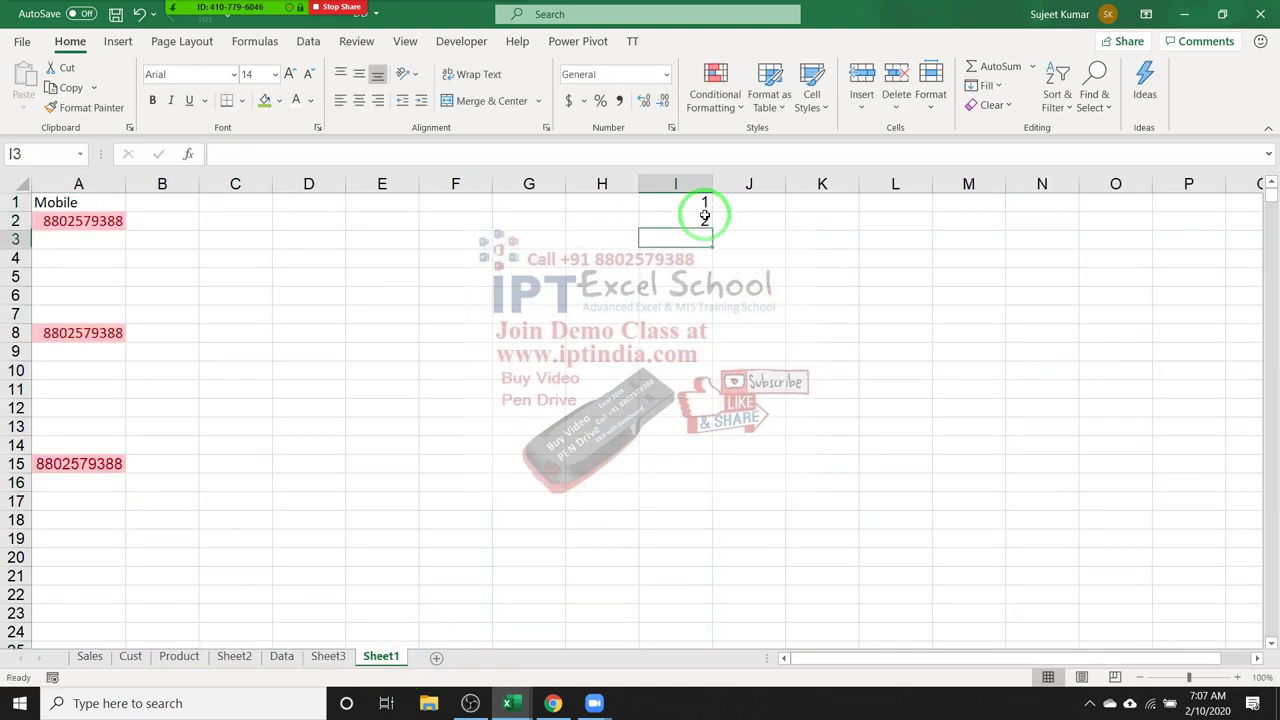
{"action": "type", "text": "3 4 5 6 "}
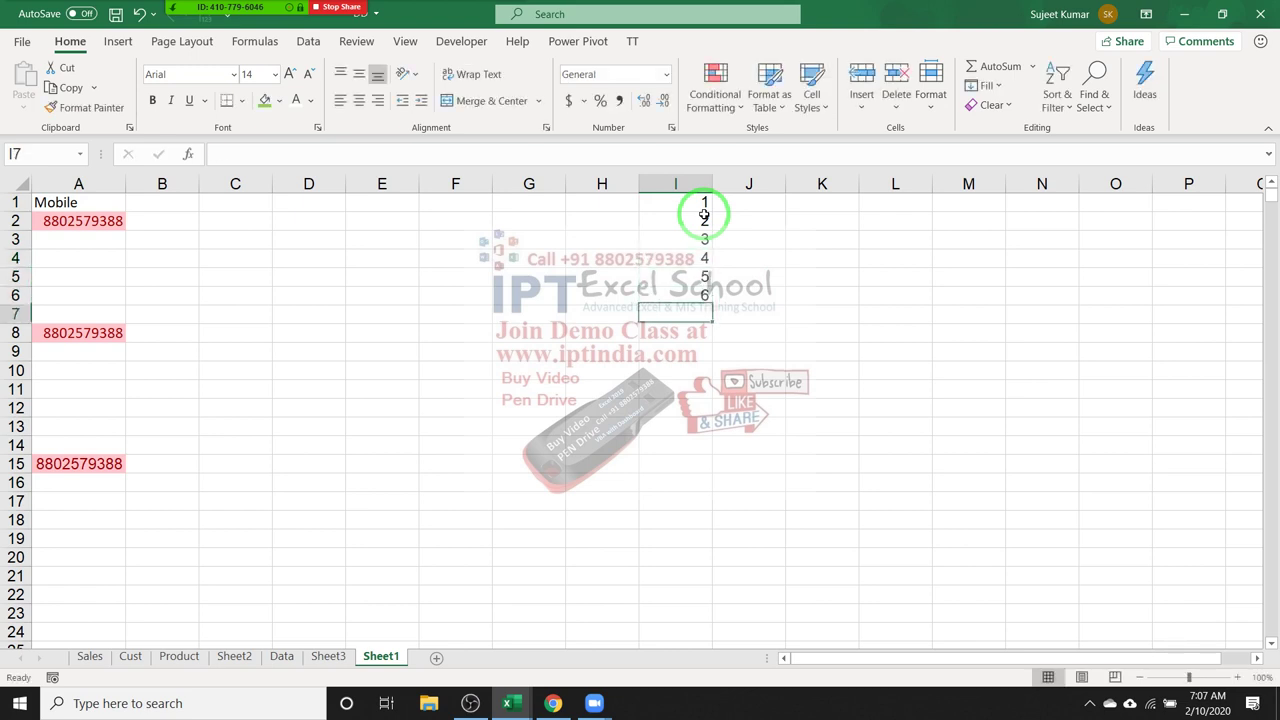
{"action": "type", "text": "7"}
{"action": "key", "text": "Return"}
{"action": "type", "text": "8"}
{"action": "key", "text": "Return"}
{"action": "key", "text": "Return"}
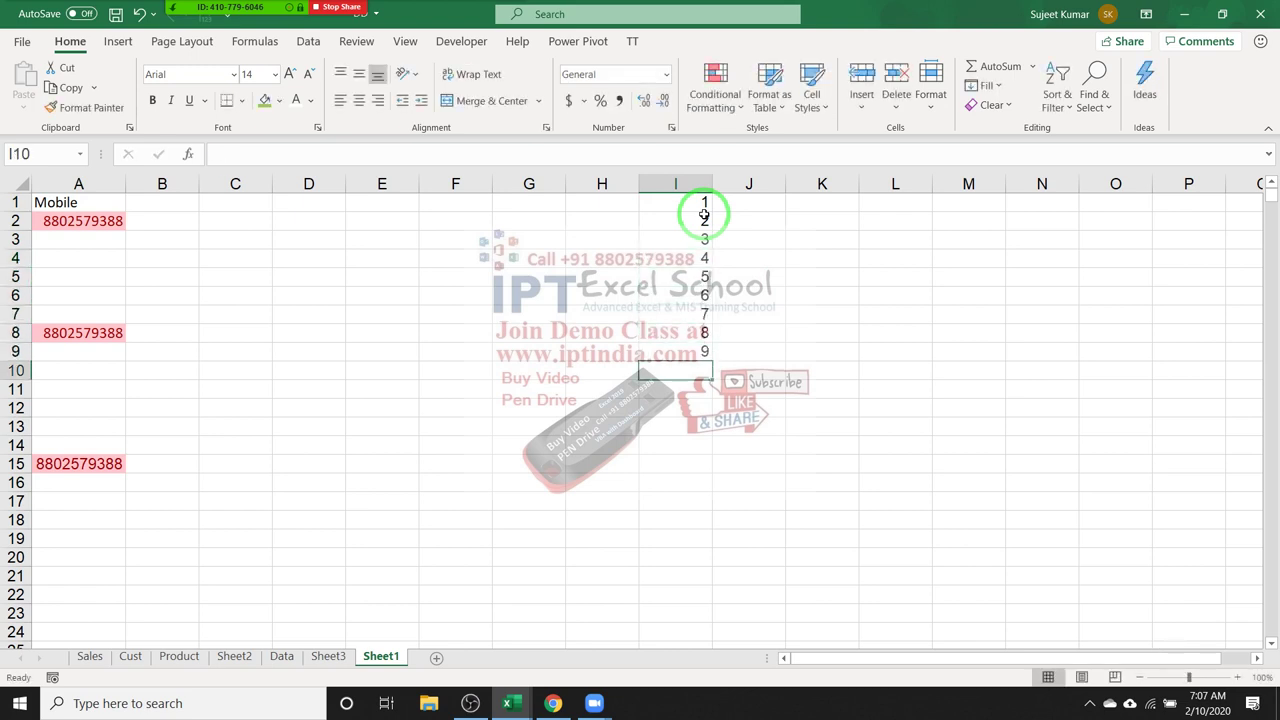
{"action": "type", "text": "10"}
{"action": "key", "text": "Return"}
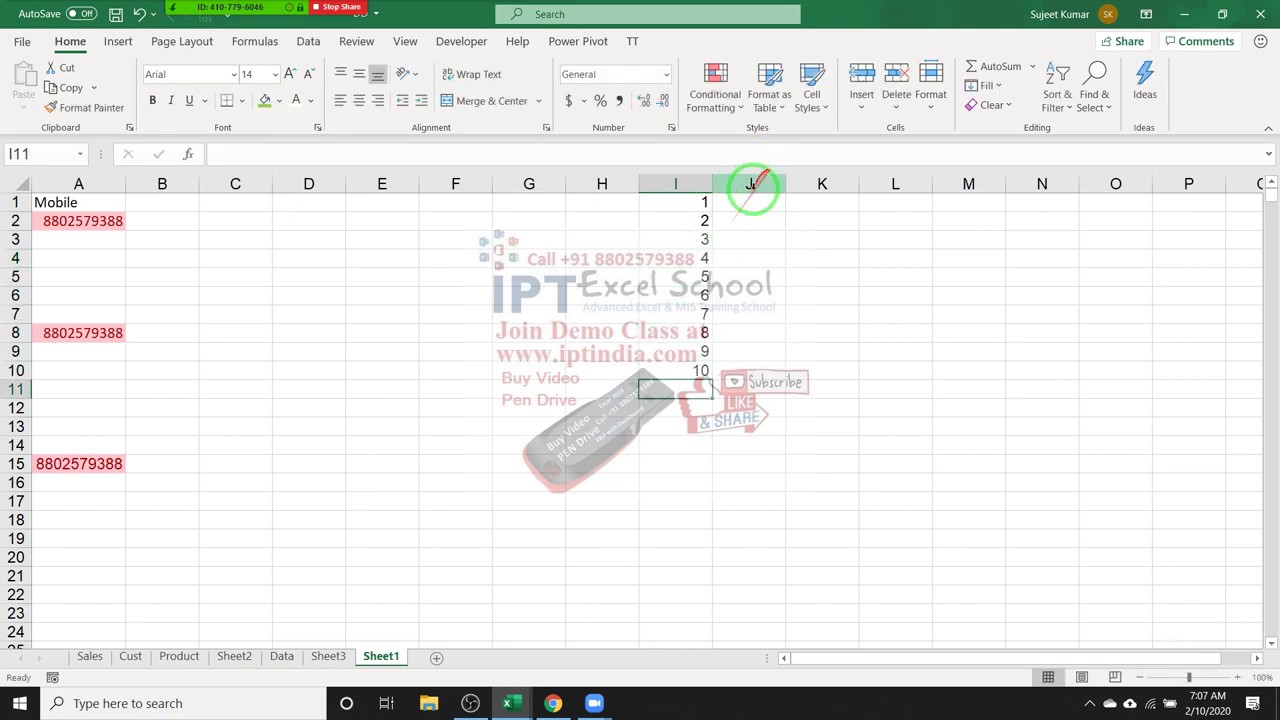
Apply blue gradient data bars to the numbers 1–10 in I1:I10.
{"action": "left_click_drag", "start_coordinate": [666, 203], "coordinate": [686, 368]}
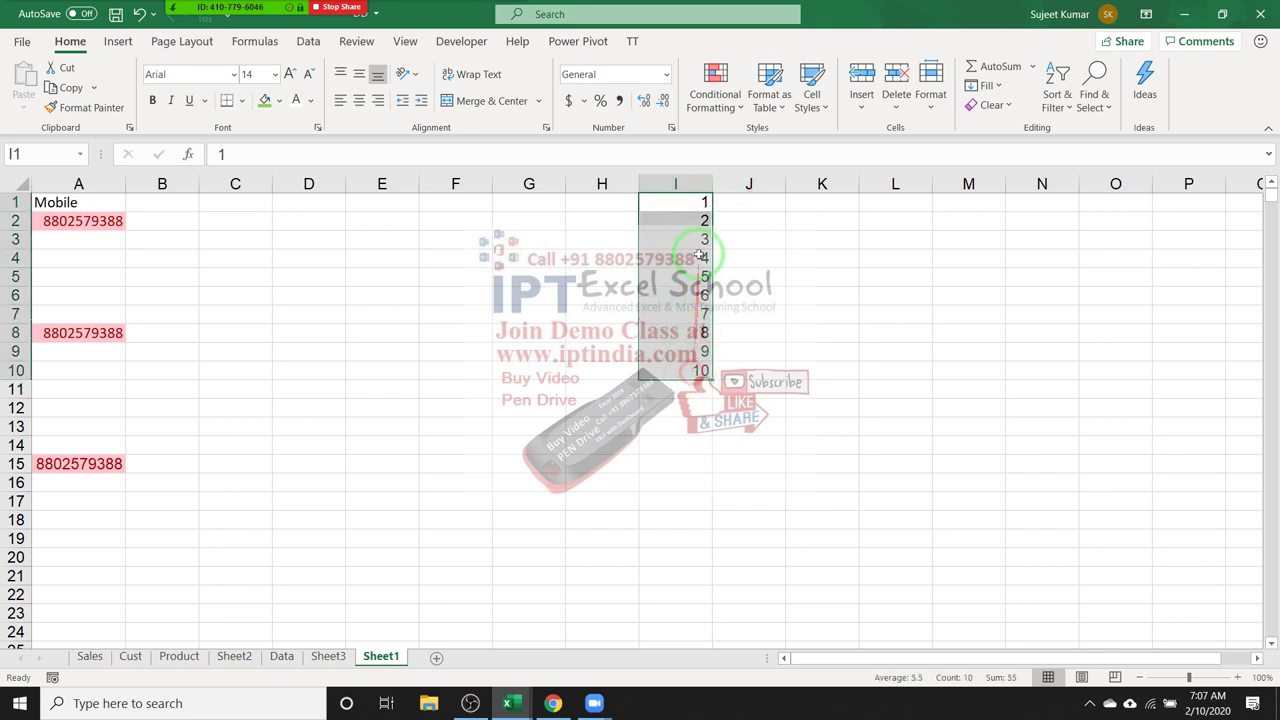
{"action": "left_click", "coordinate": [712, 95]}
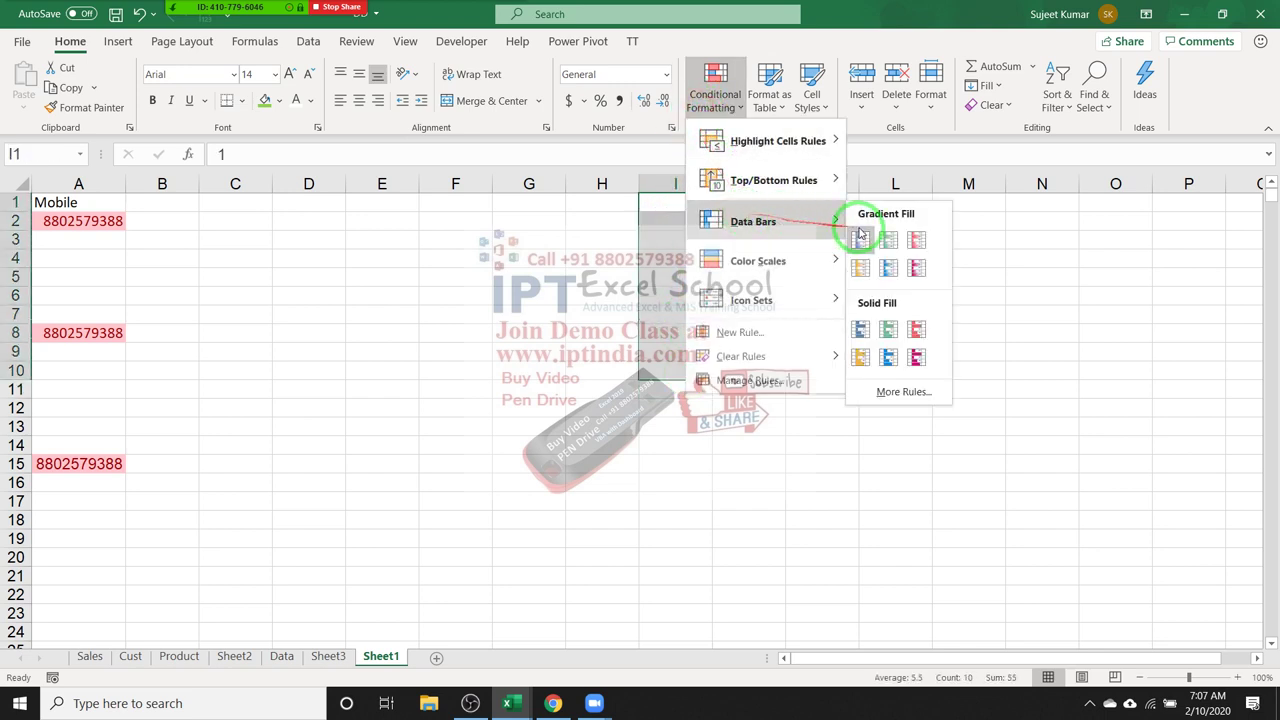
{"action": "left_click", "coordinate": [862, 230]}
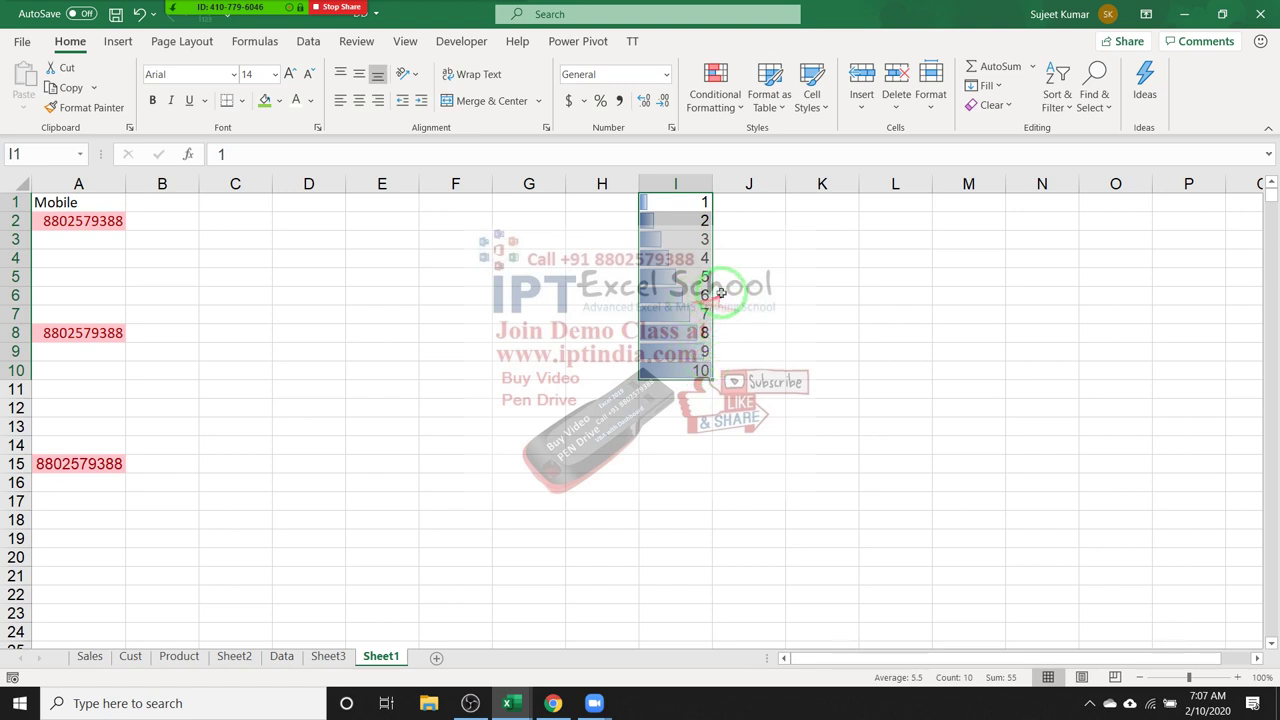
Glance at the Data and Sheet3 sheets, then return to Sheet1.
{"action": "left_click_drag", "start_coordinate": [650, 218], "coordinate": [697, 232]}
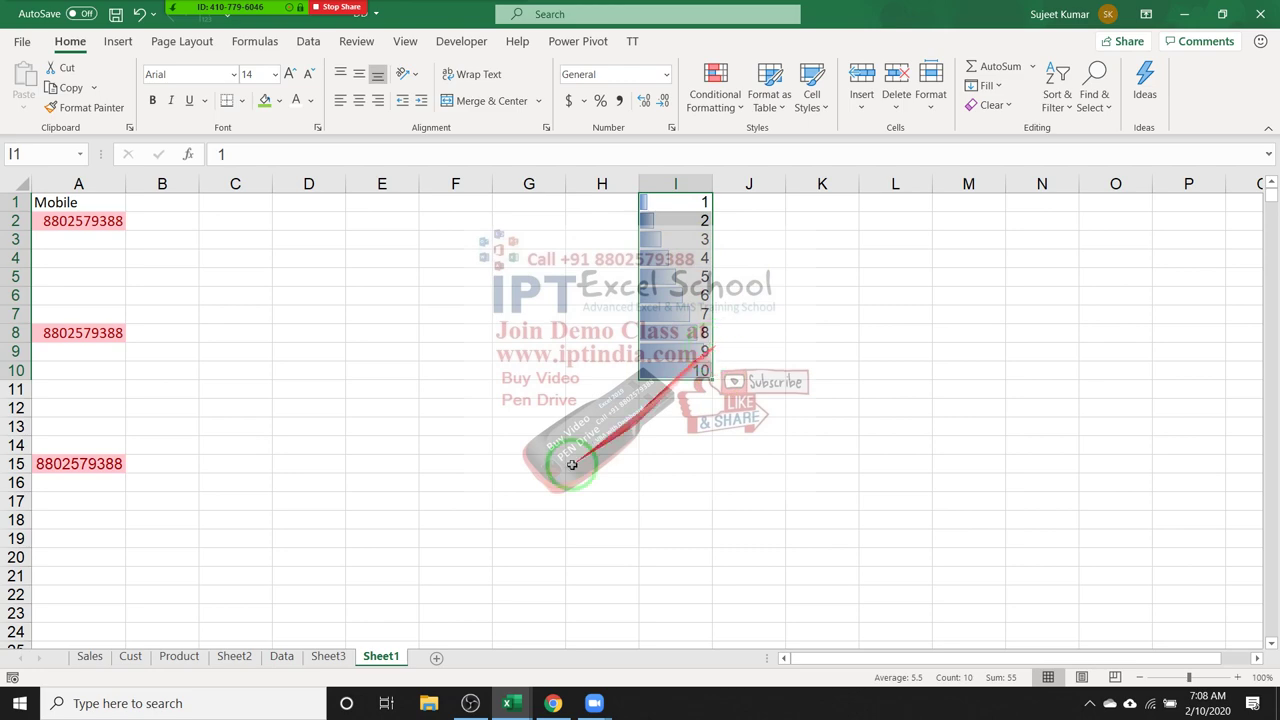
{"action": "left_click", "coordinate": [283, 657]}
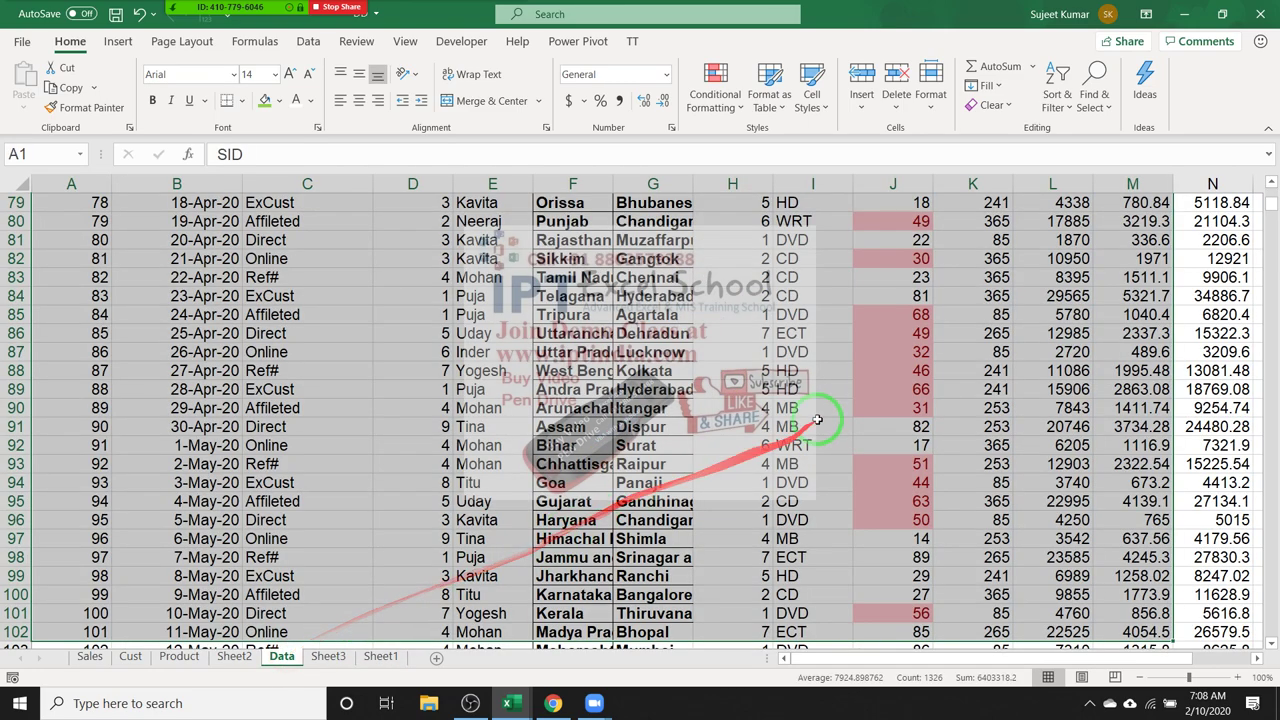
{"action": "left_click", "coordinate": [333, 656]}
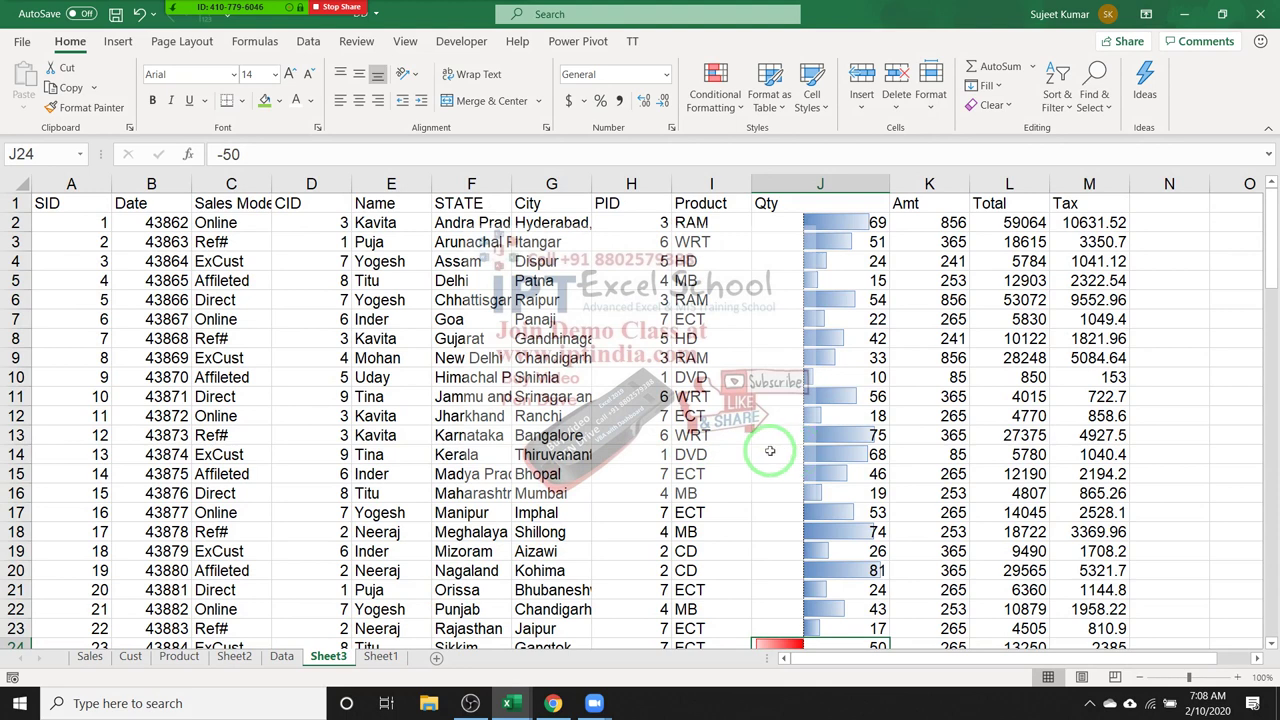
{"action": "left_click", "coordinate": [369, 656]}
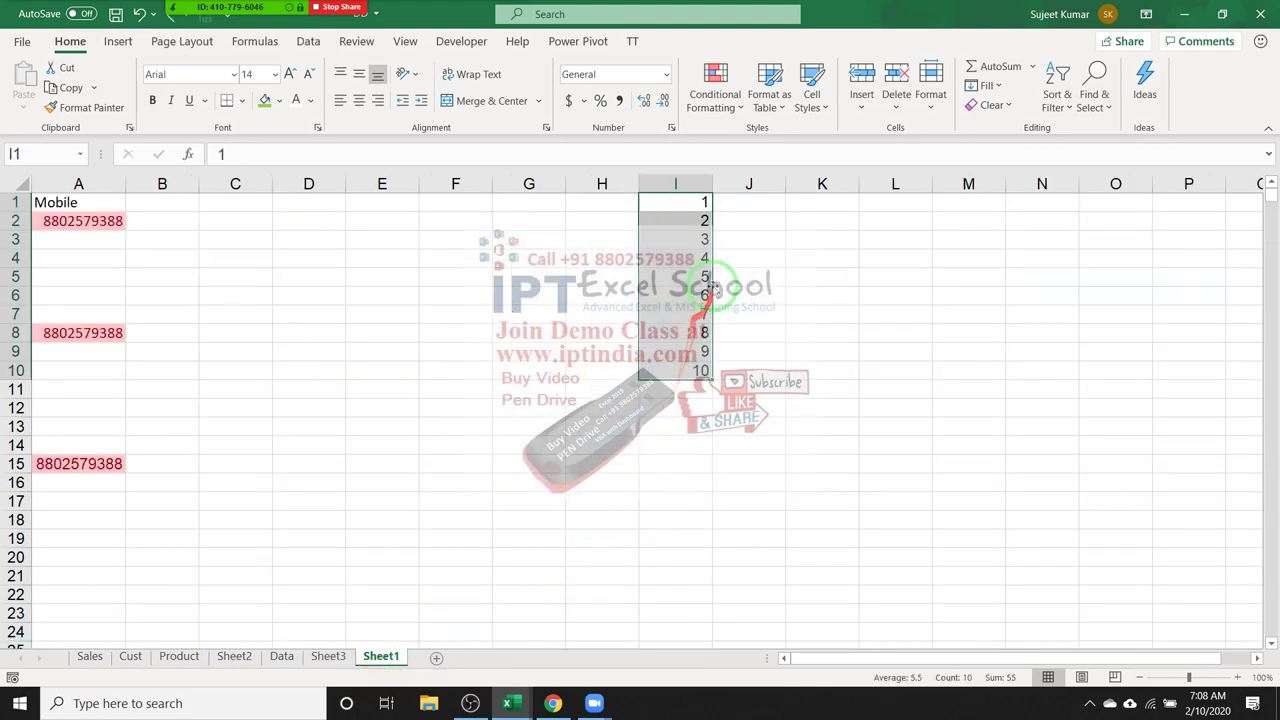
Apply the red-yellow-green colour scale to I1:I10 and reselect the numbers to compare.
{"action": "left_click", "coordinate": [714, 100]}
{"action": "mouse_move", "coordinate": [758, 260]}
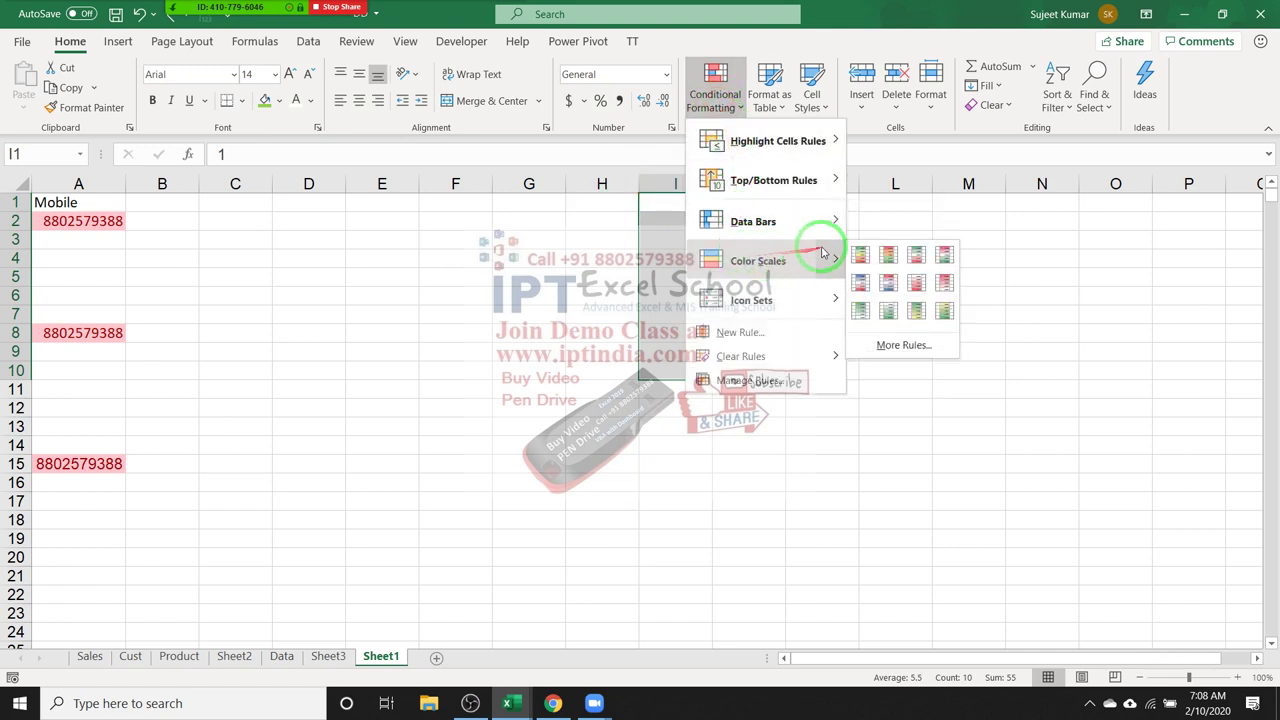
{"action": "left_click", "coordinate": [870, 256]}
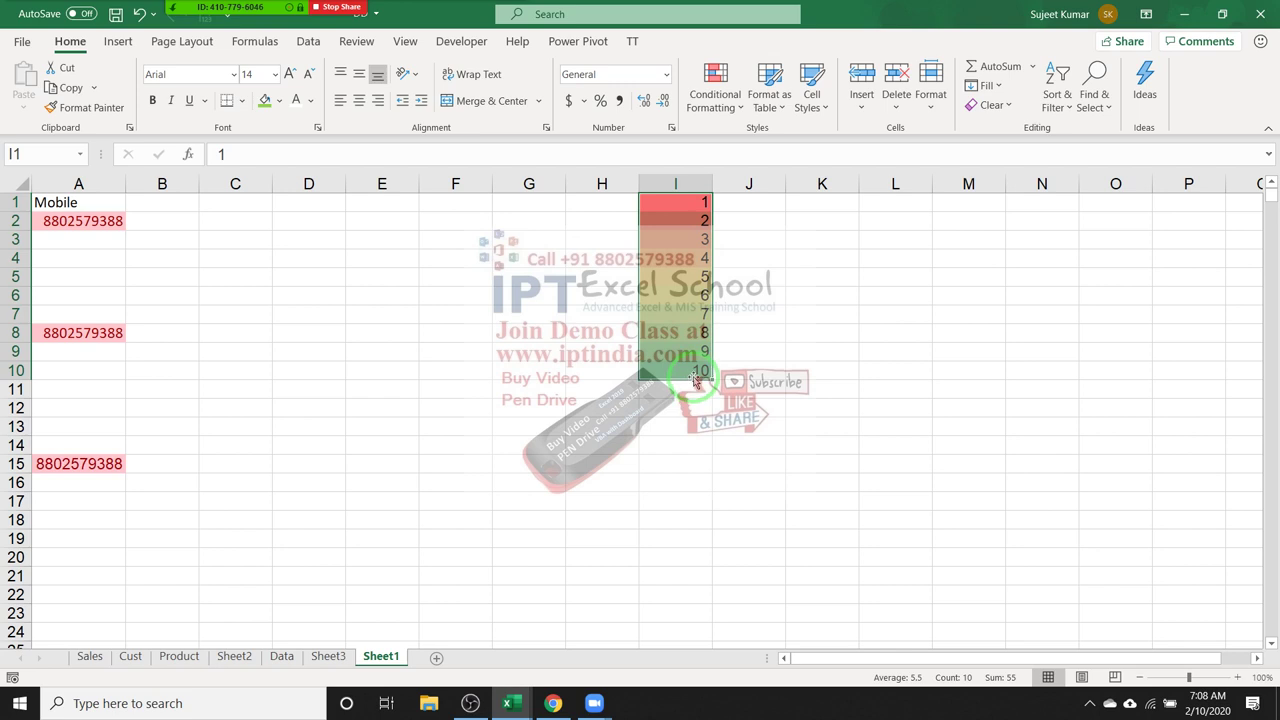
{"action": "left_click", "coordinate": [849, 336]}
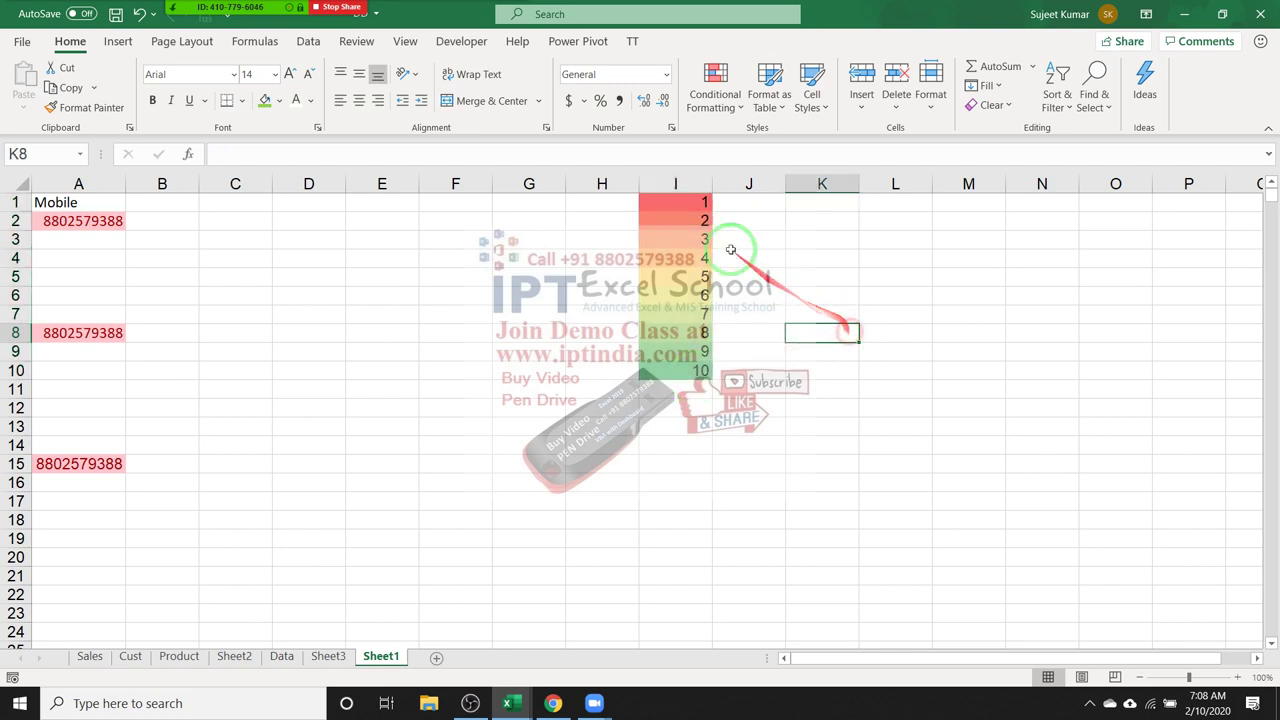
{"action": "left_click", "coordinate": [677, 203]}
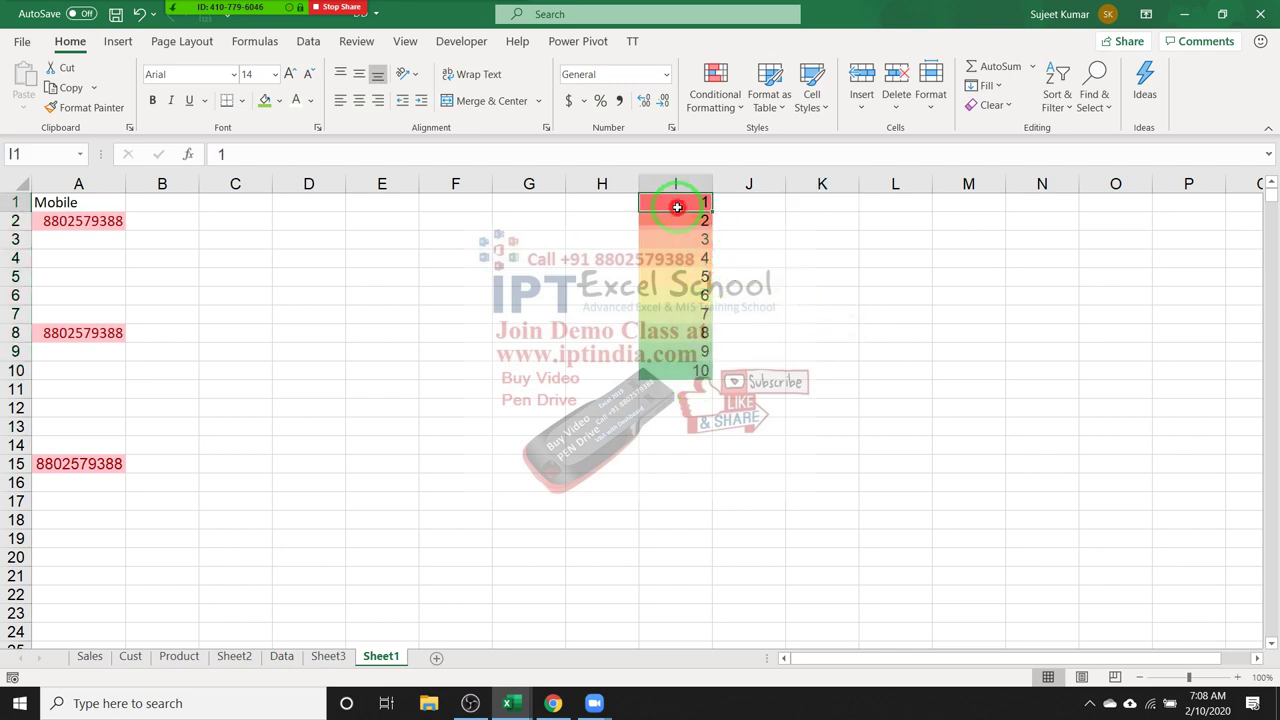
{"action": "left_click_drag", "start_coordinate": [677, 207], "coordinate": [686, 370]}
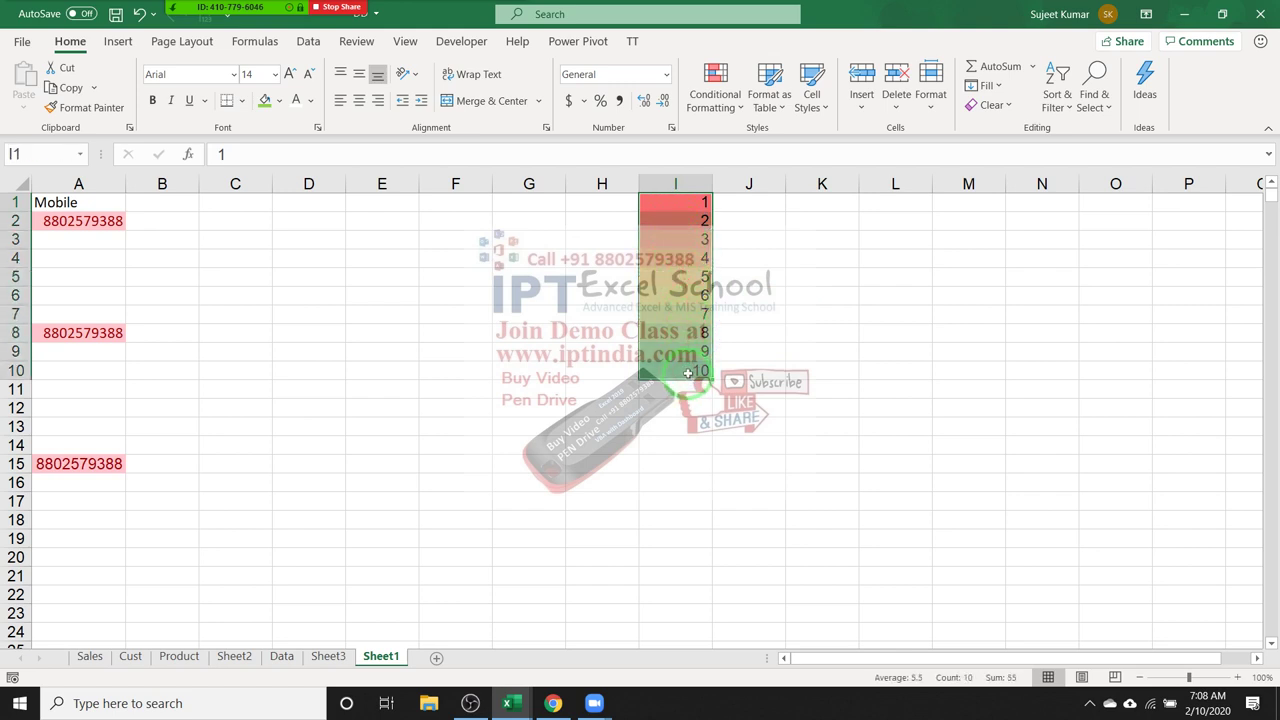
{"action": "left_click", "coordinate": [688, 372]}
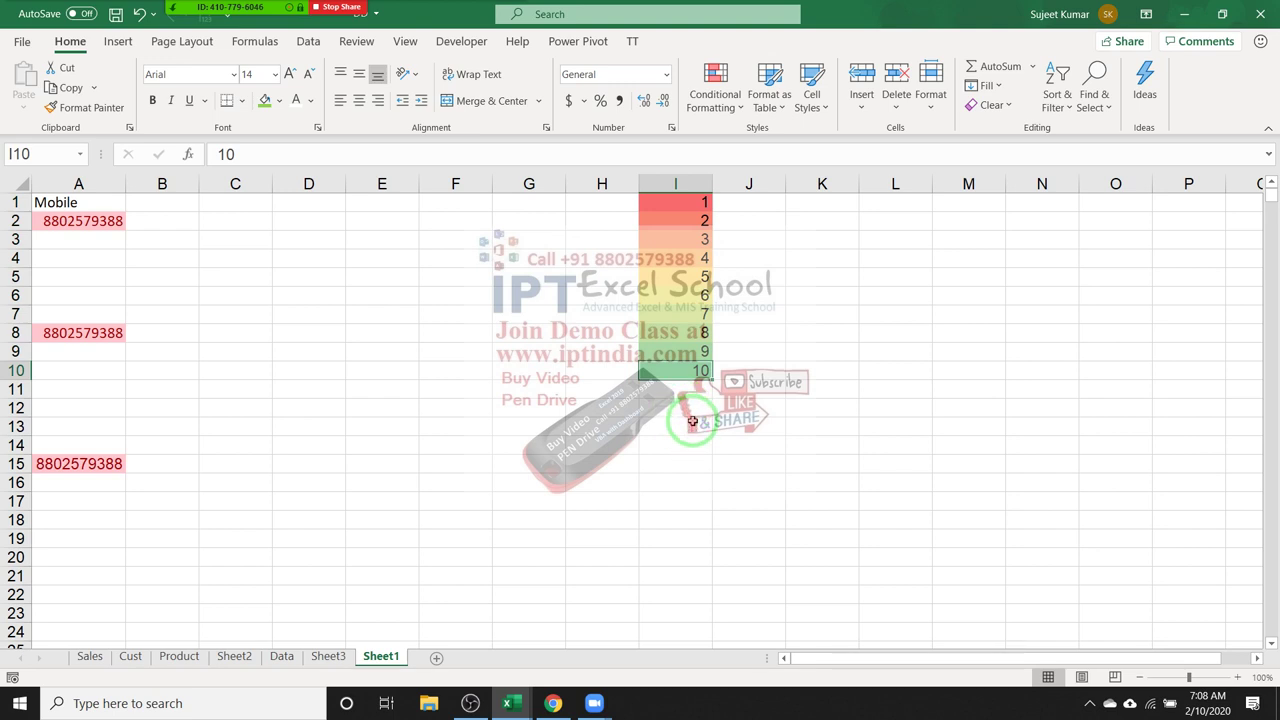
Undo the colour scale and give I1:I10 the 3 Arrows (Colored) icon set instead.
{"action": "key", "text": "ctrl+z"}
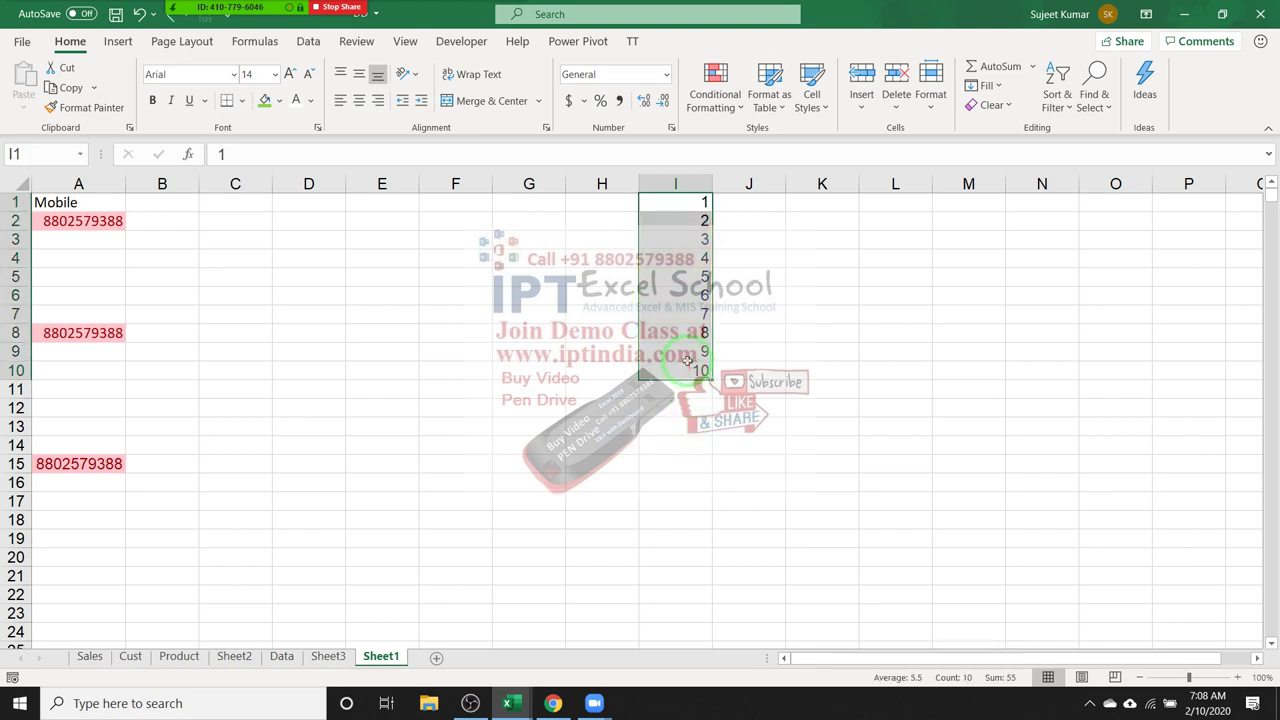
{"action": "left_click", "coordinate": [714, 98]}
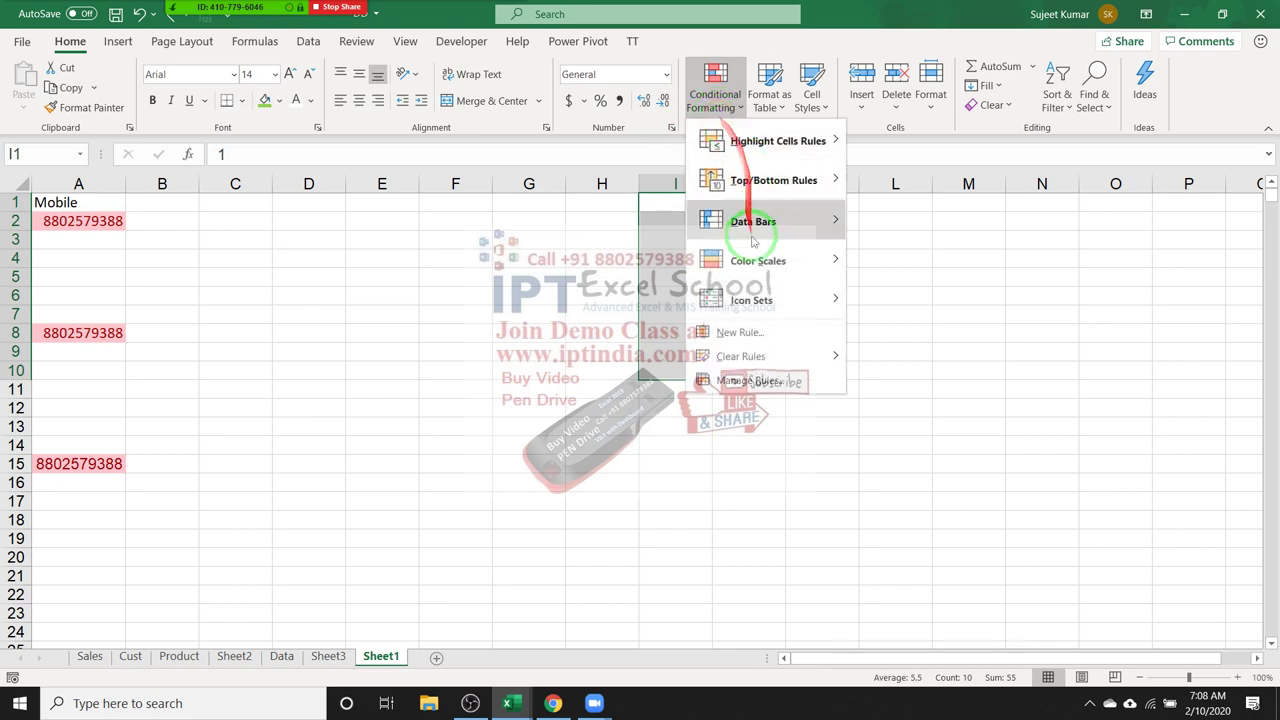
{"action": "mouse_move", "coordinate": [752, 300]}
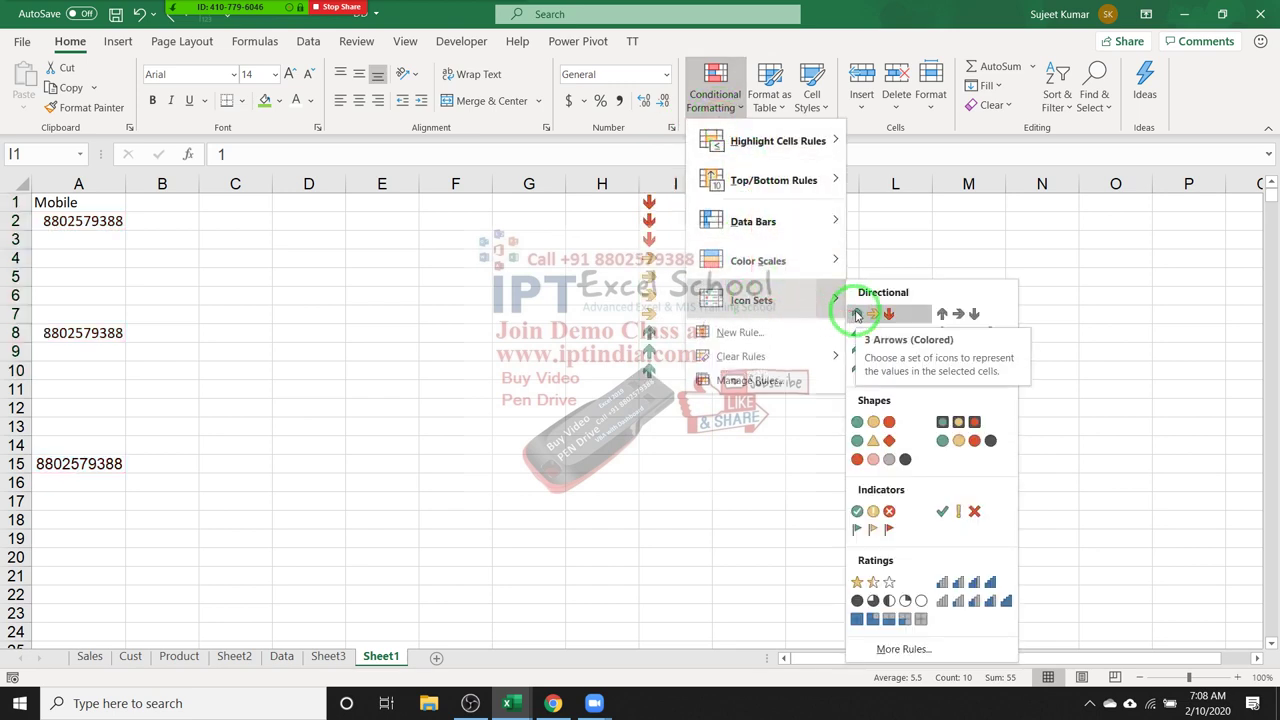
{"action": "left_click", "coordinate": [857, 316]}
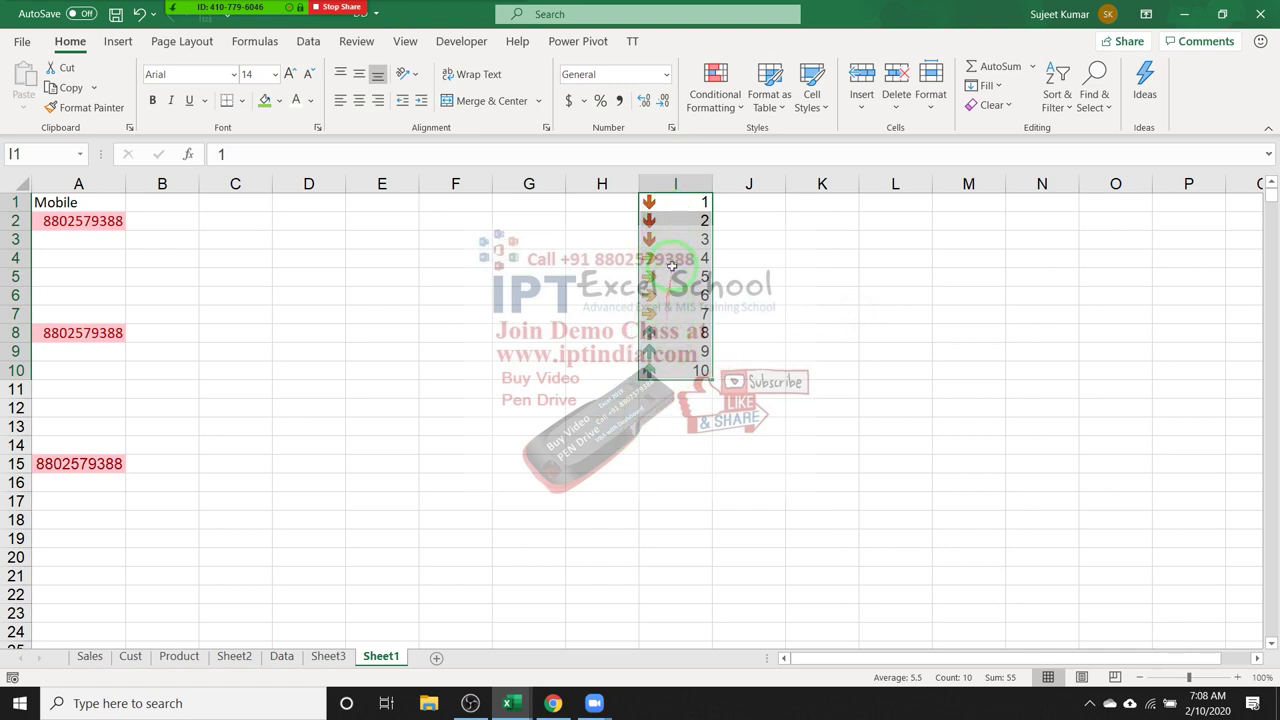
{"action": "left_click", "coordinate": [705, 95]}
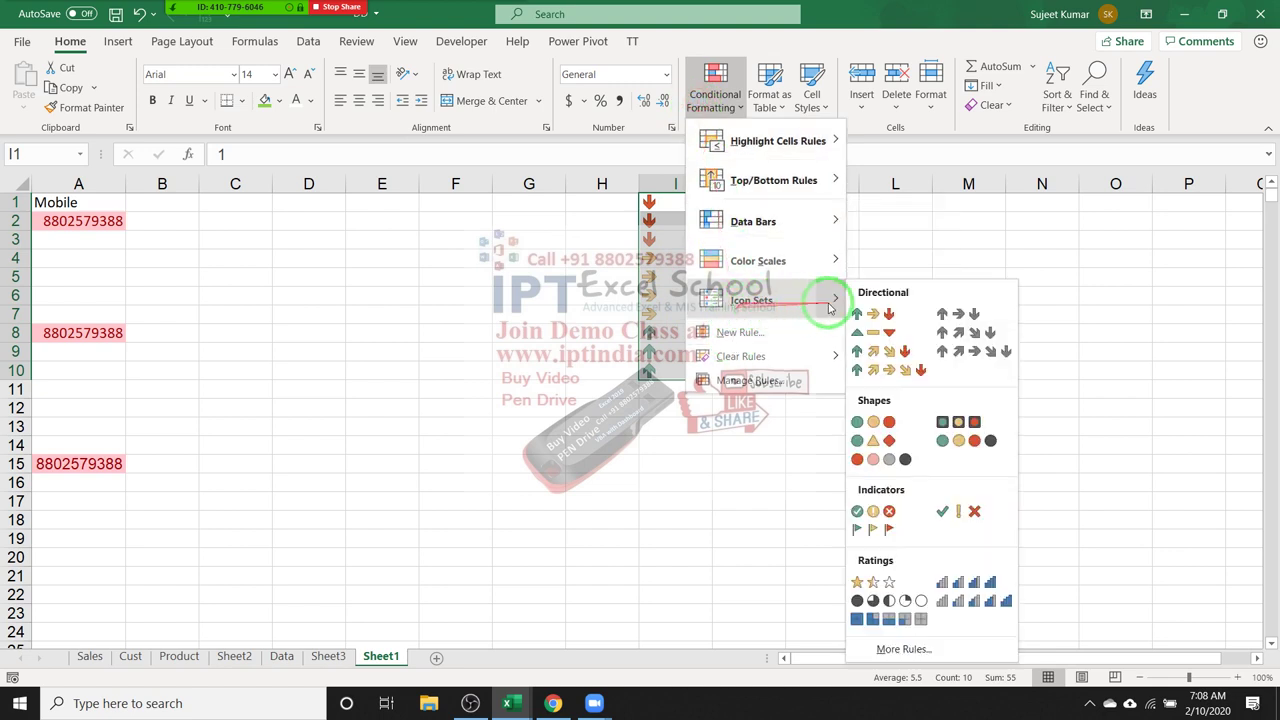
{"action": "mouse_move", "coordinate": [751, 300]}
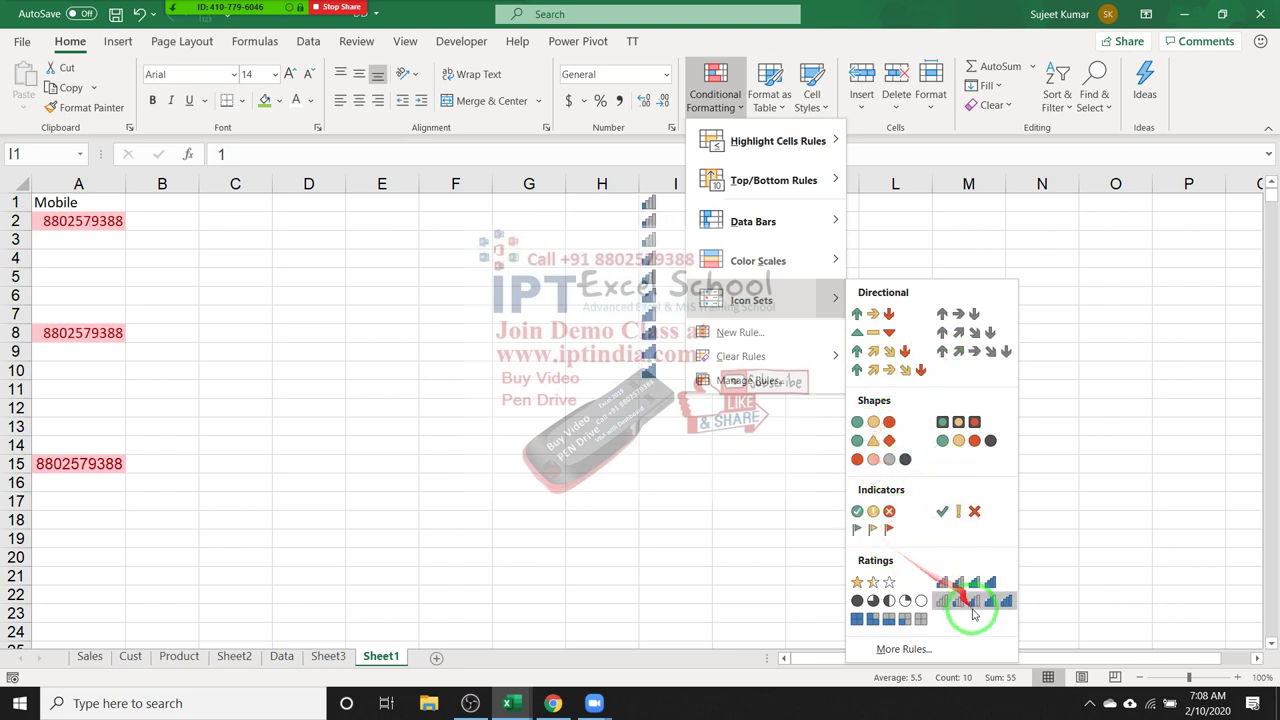
{"action": "left_click", "coordinate": [557, 483]}
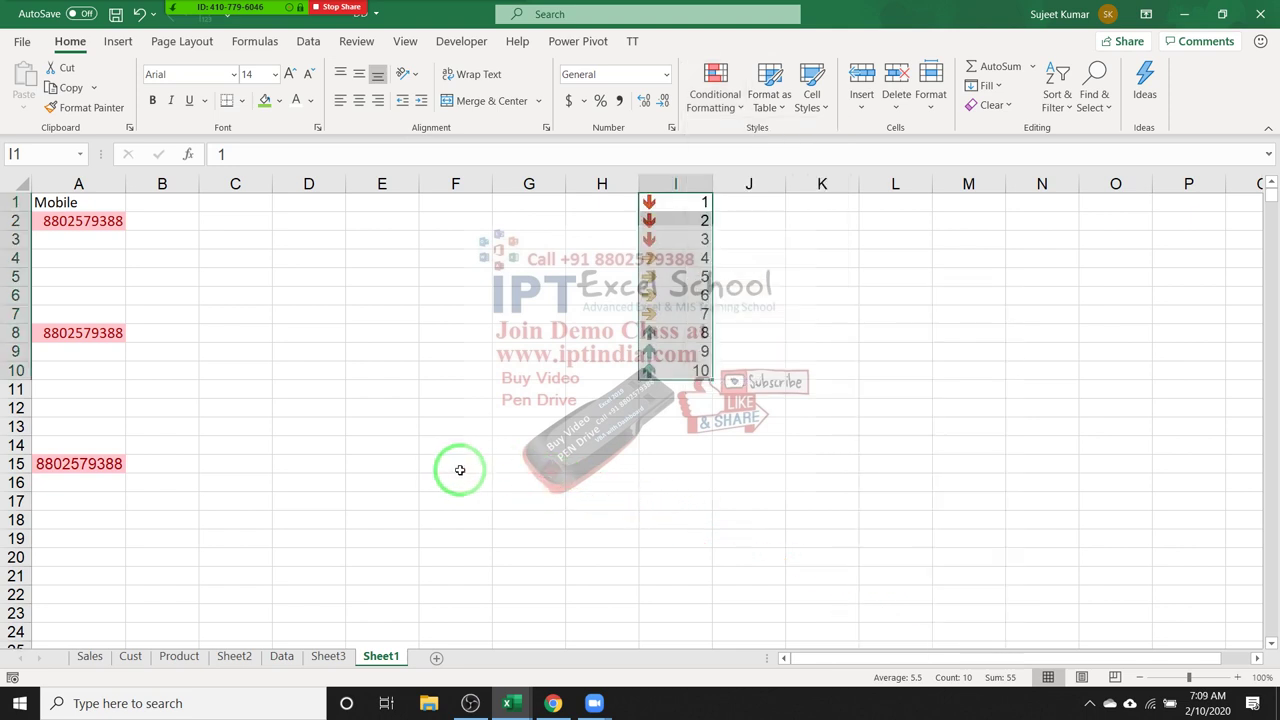
{"action": "scroll", "coordinate": [459, 470], "scroll_direction": "down", "scroll_amount": 1}
Enter the headings Q1 in D13 and Q2 in E13.
{"action": "left_click", "coordinate": [306, 371]}
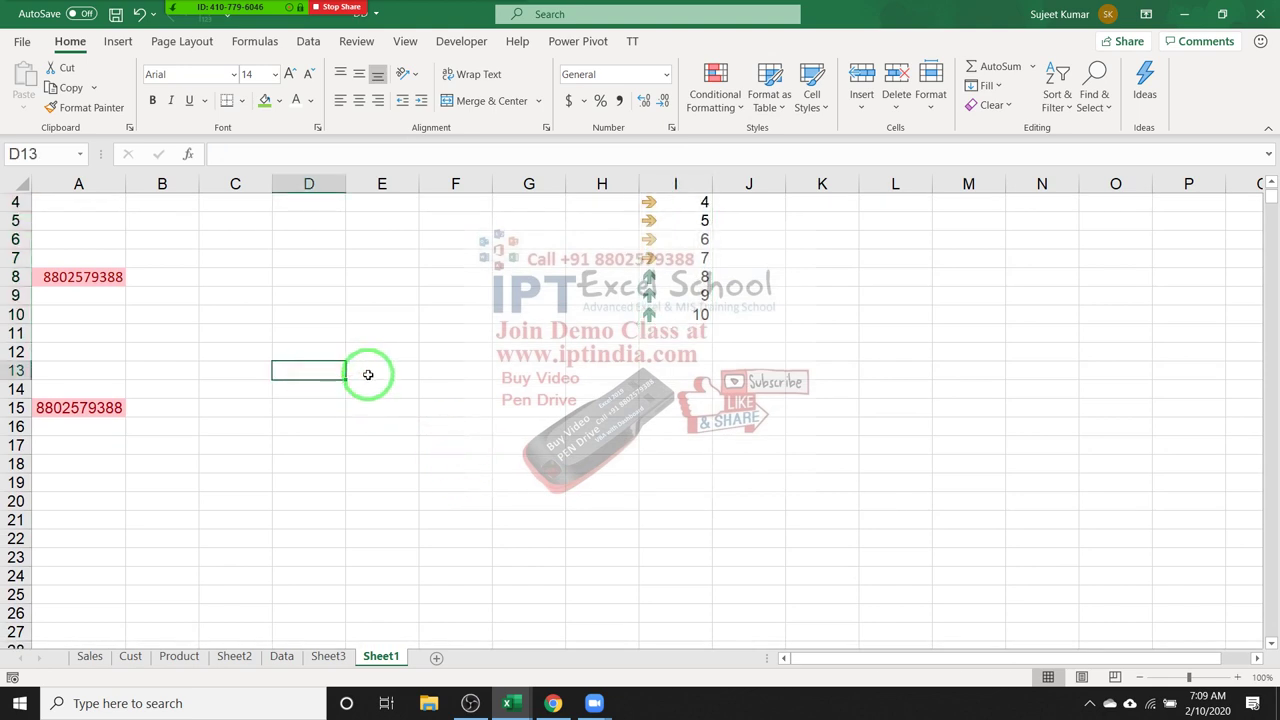
{"action": "type", "text": "Q1"}
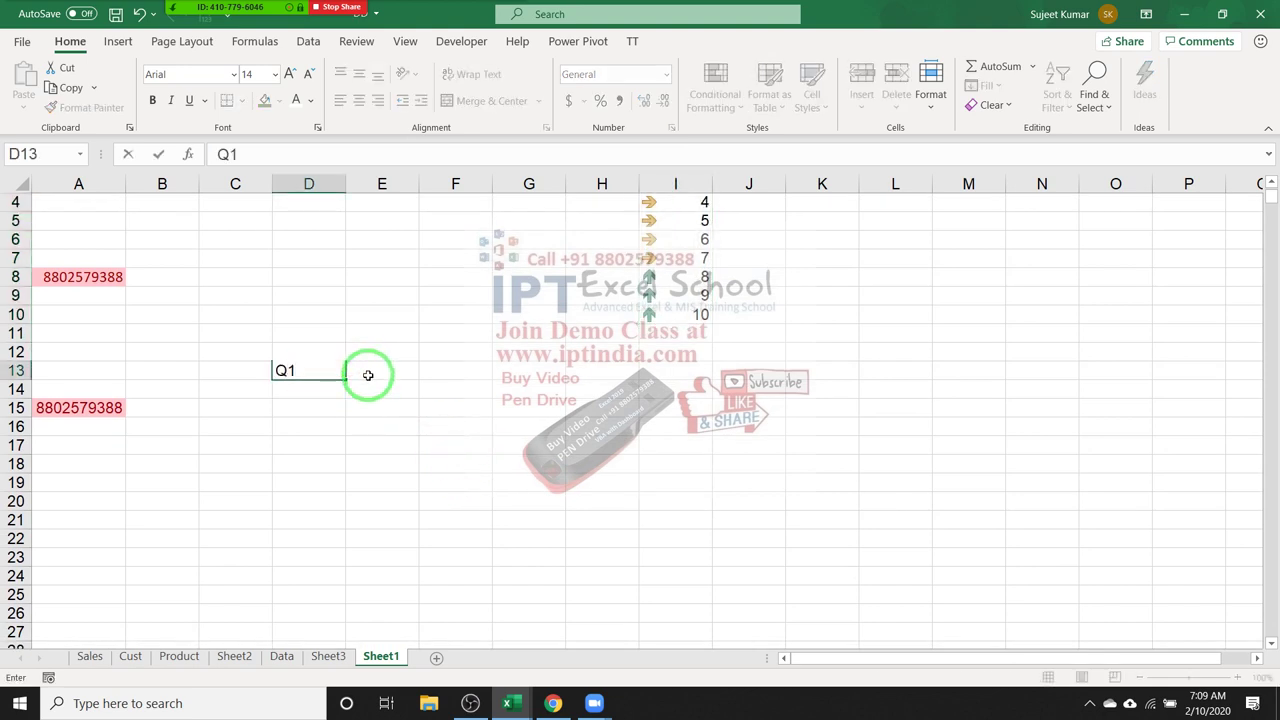
{"action": "left_click", "coordinate": [368, 375]}
{"action": "type", "text": "Q2"}
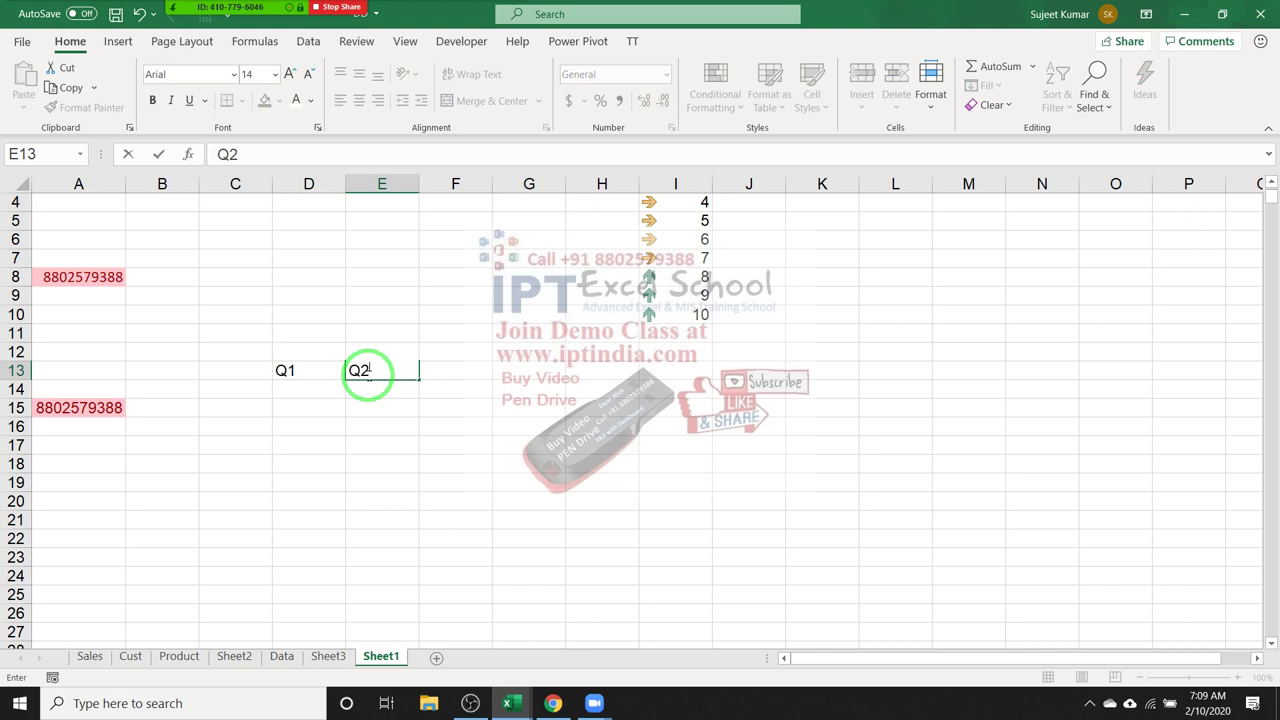
{"action": "key", "text": "Return"}
Enter 65 in D14 and 96 in E14, then select D14:E14.
{"action": "key", "text": "Left"}
{"action": "type", "text": "65"}
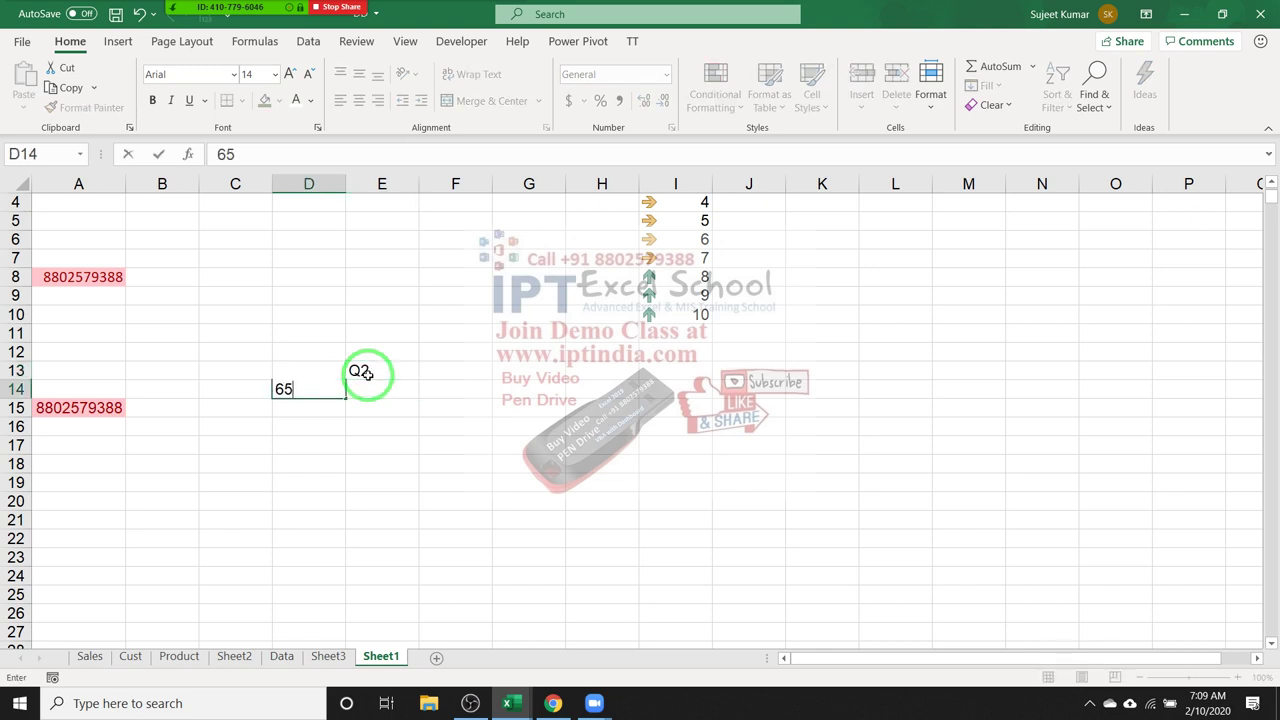
{"action": "key", "text": "Tab"}
{"action": "type", "text": "2"}
{"action": "key", "text": "BackSpace"}
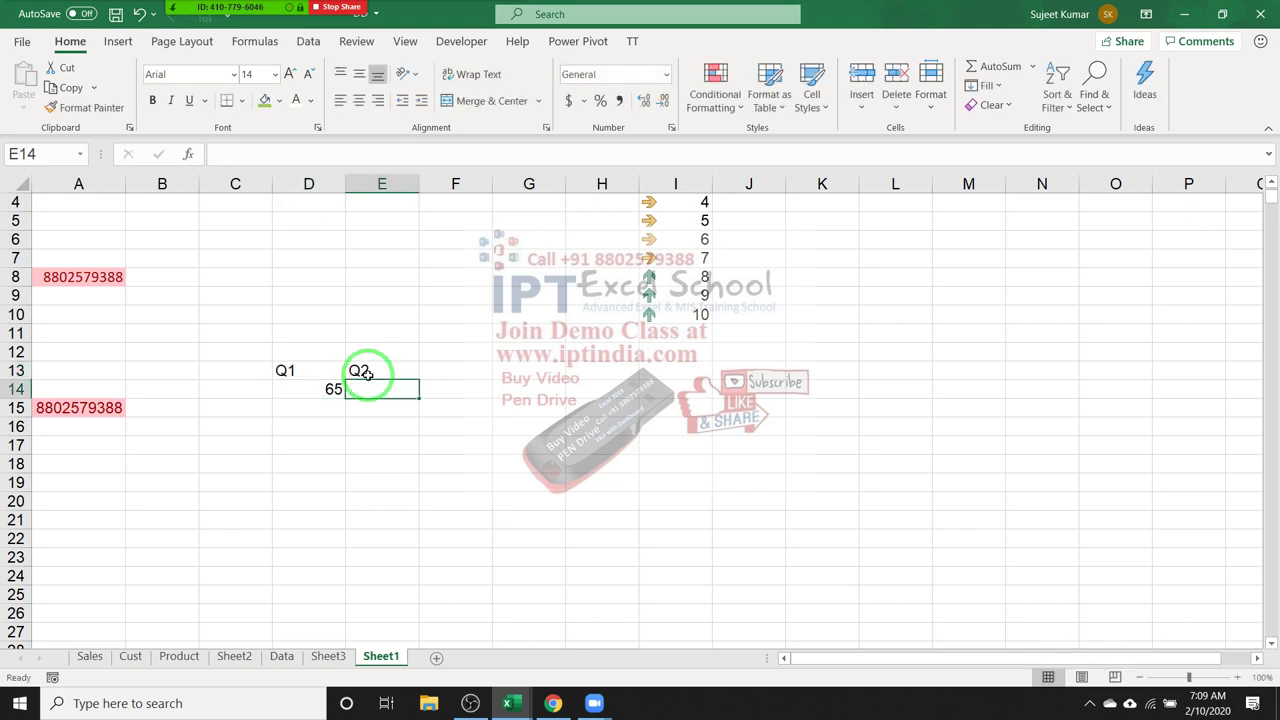
{"action": "type", "text": "96"}
{"action": "key", "text": "Return"}
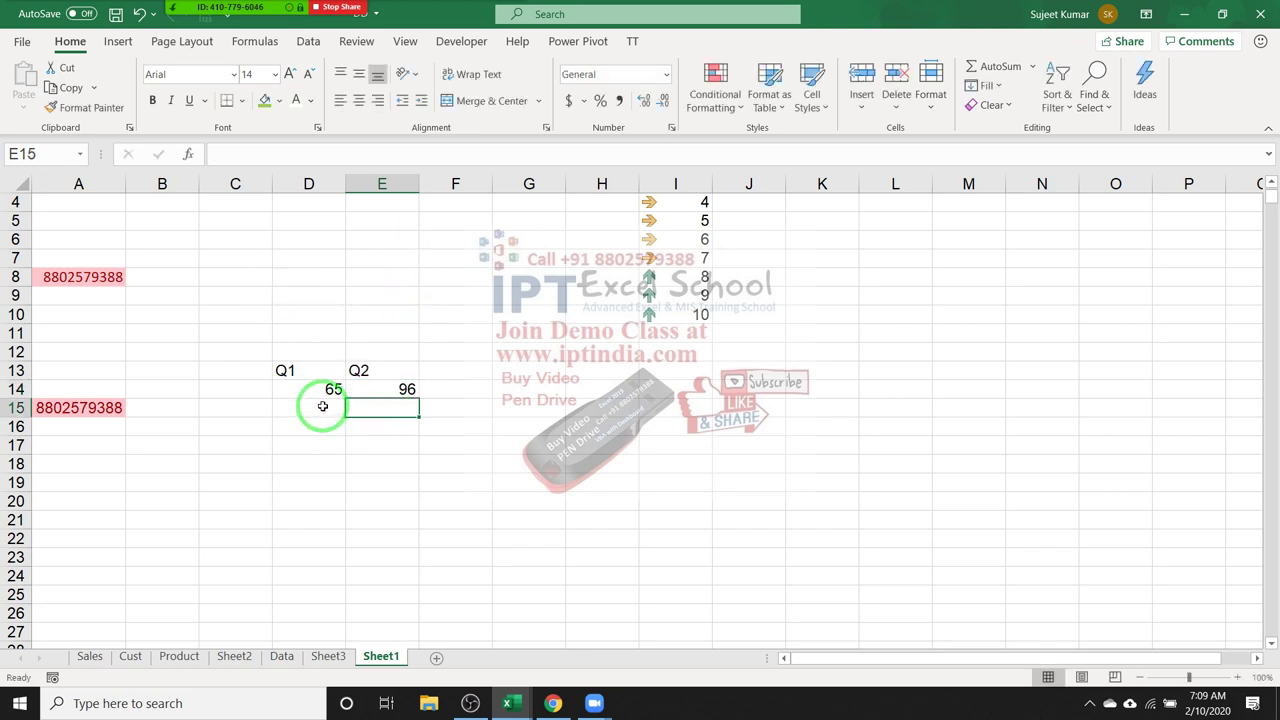
{"action": "left_click_drag", "start_coordinate": [443, 378], "coordinate": [472, 390]}
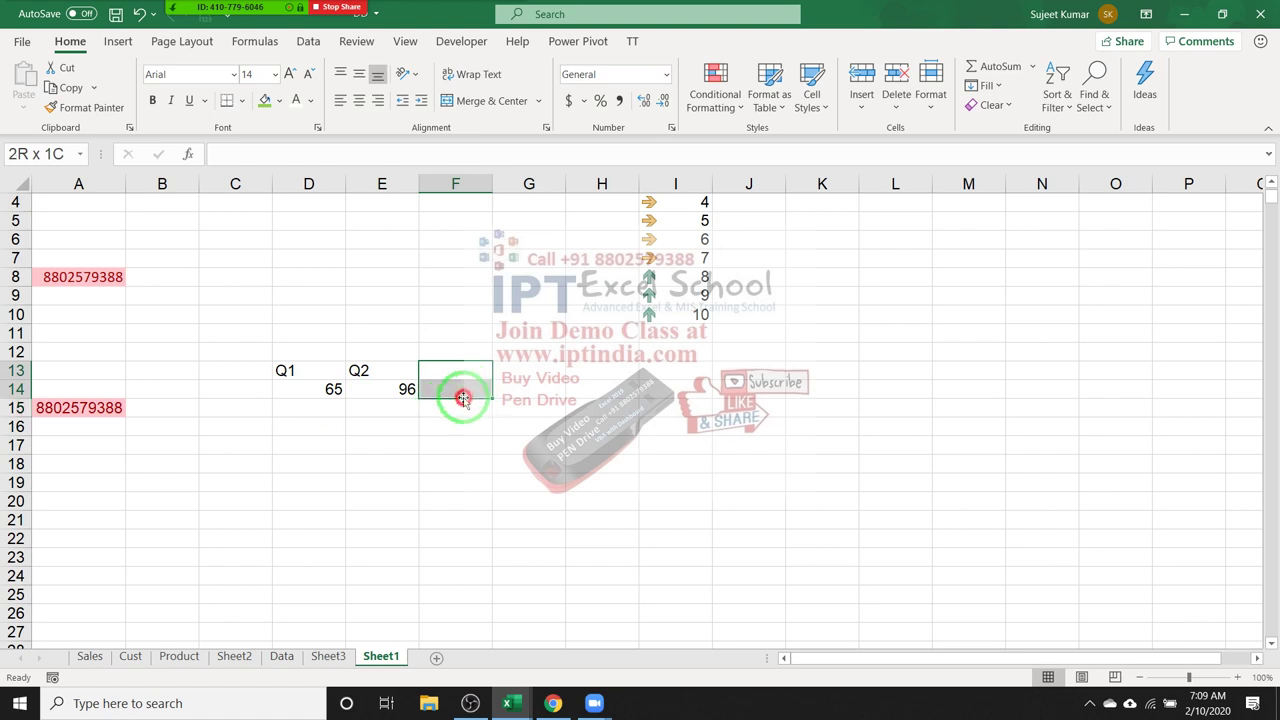
{"action": "left_click_drag", "start_coordinate": [300, 389], "coordinate": [387, 385]}
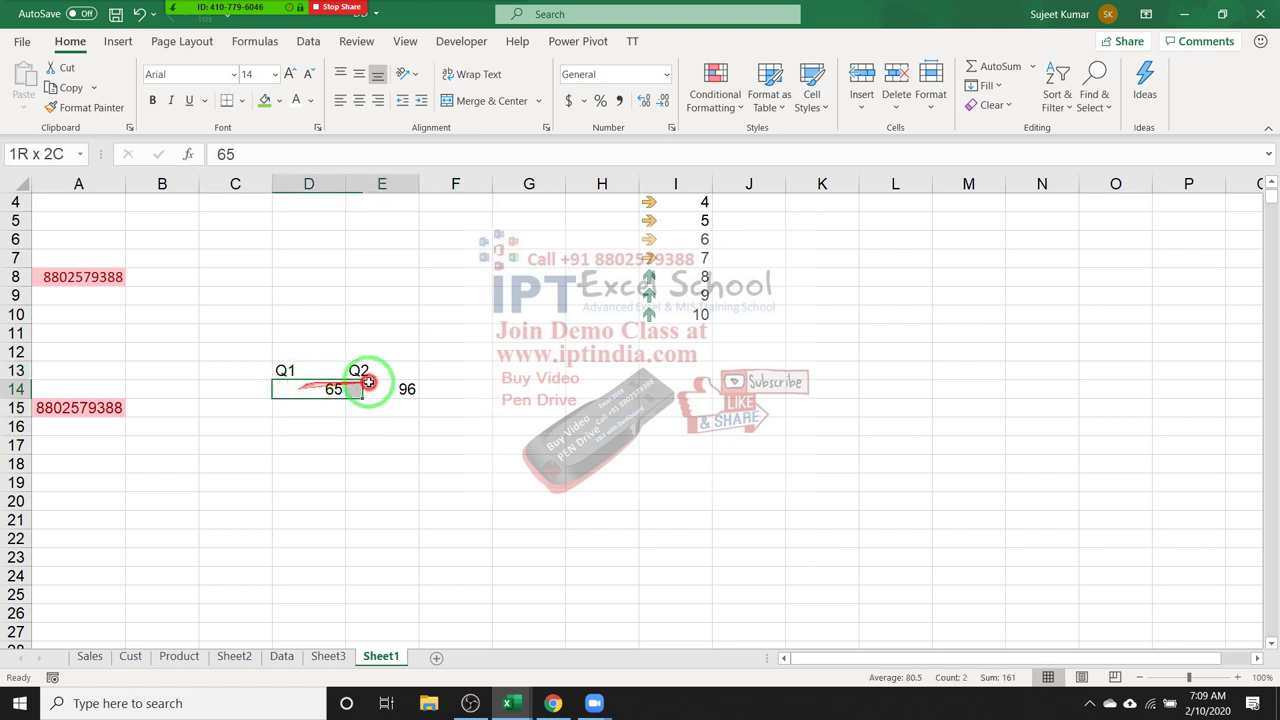
Apply the 3 Arrows (Colored) icon set to the Q1 and Q2 values in D14:E14.
{"action": "left_click", "coordinate": [714, 90]}
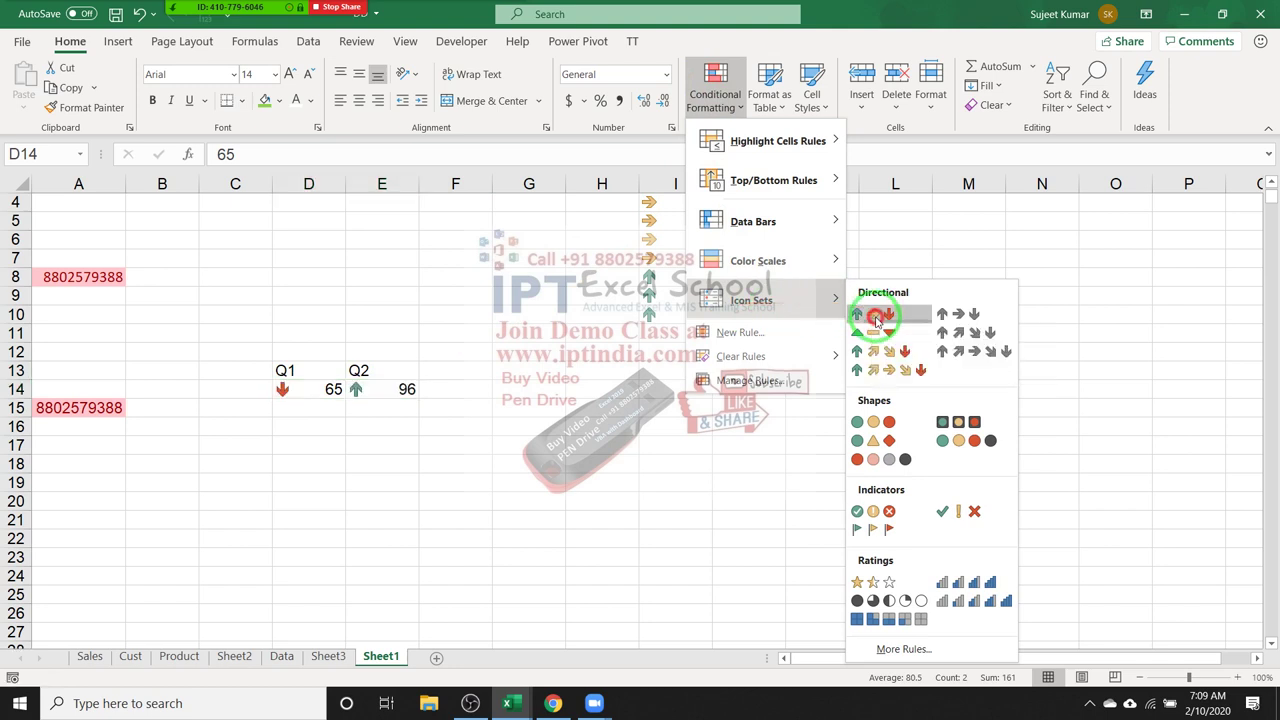
{"action": "left_click", "coordinate": [873, 316]}
{"action": "left_click", "coordinate": [487, 476]}
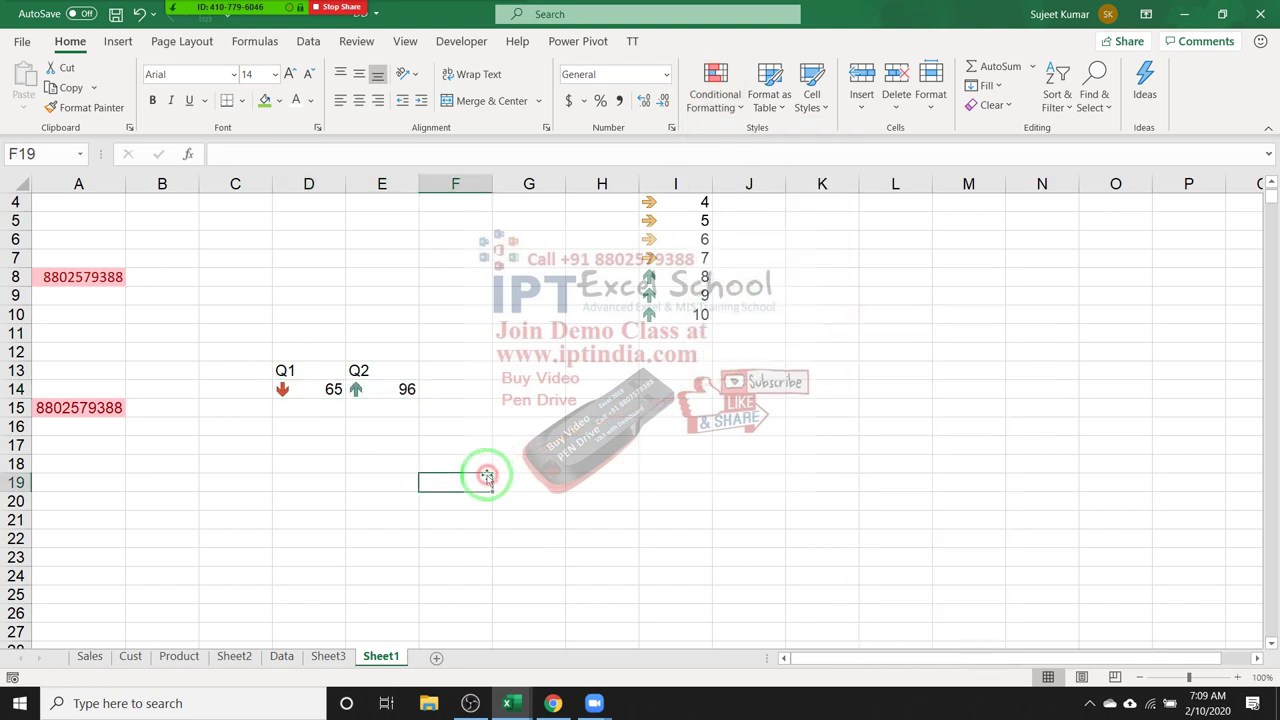
Change the Q2 value in E14 to 52 so its arrow turns red and down.
{"action": "left_click", "coordinate": [378, 393]}
{"action": "type", "text": "52"}
{"action": "key", "text": "Return"}
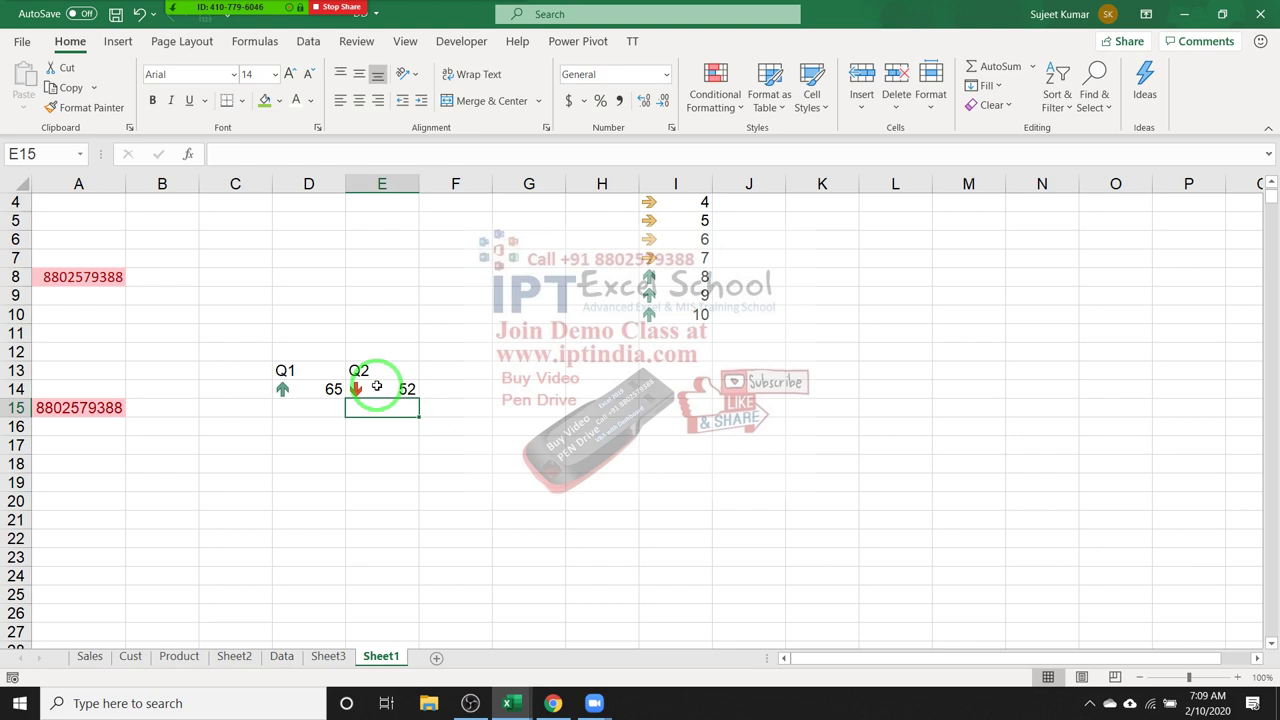
{"action": "left_click", "coordinate": [377, 386]}
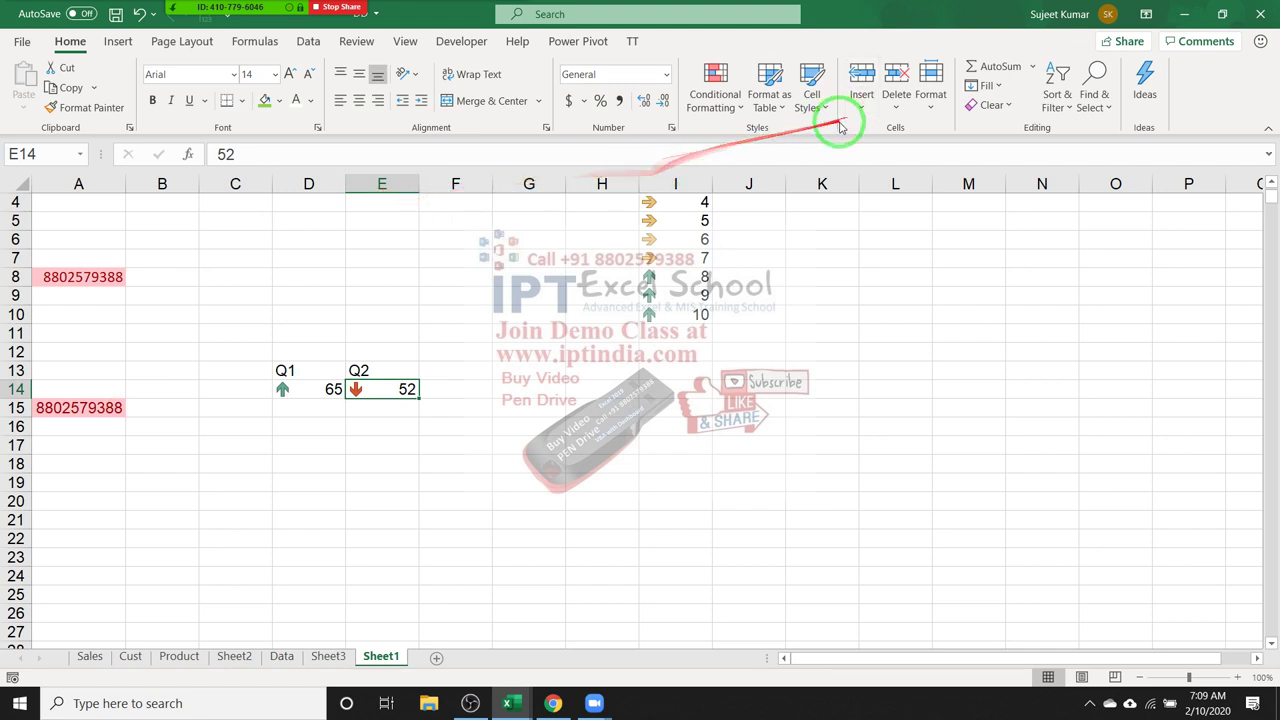
{"action": "left_click", "coordinate": [714, 88]}
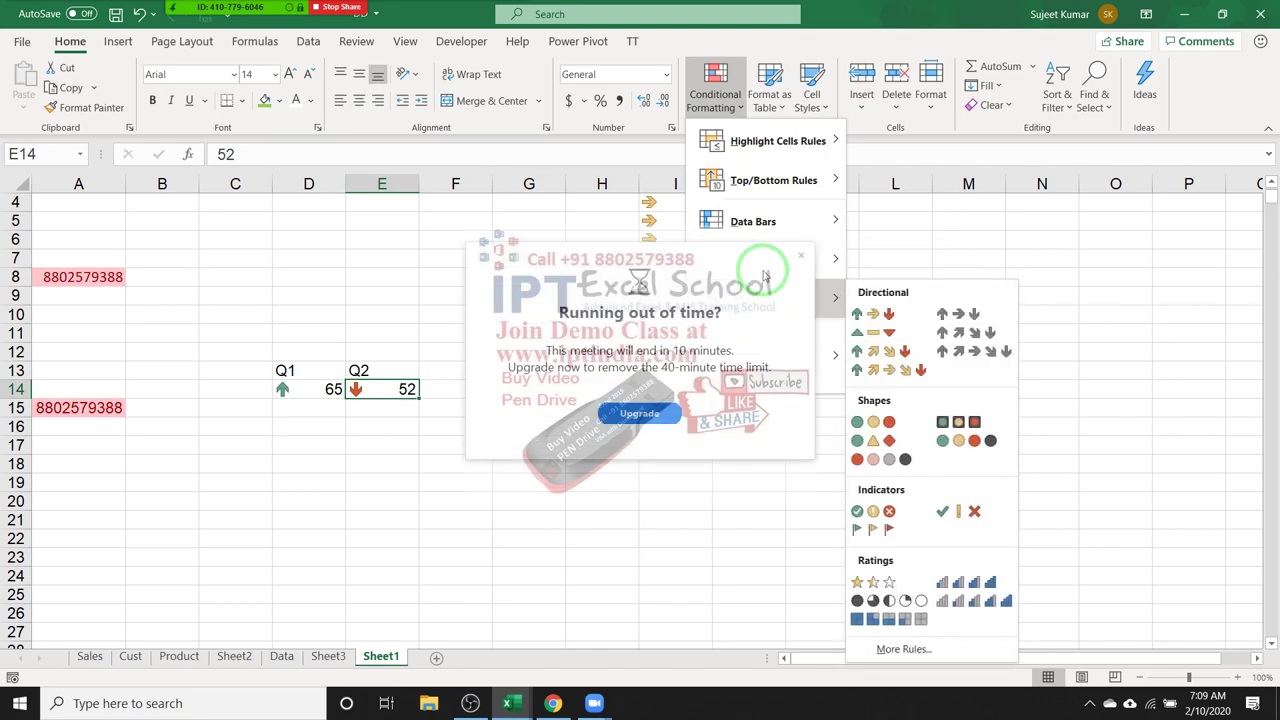
{"action": "mouse_move", "coordinate": [758, 261]}
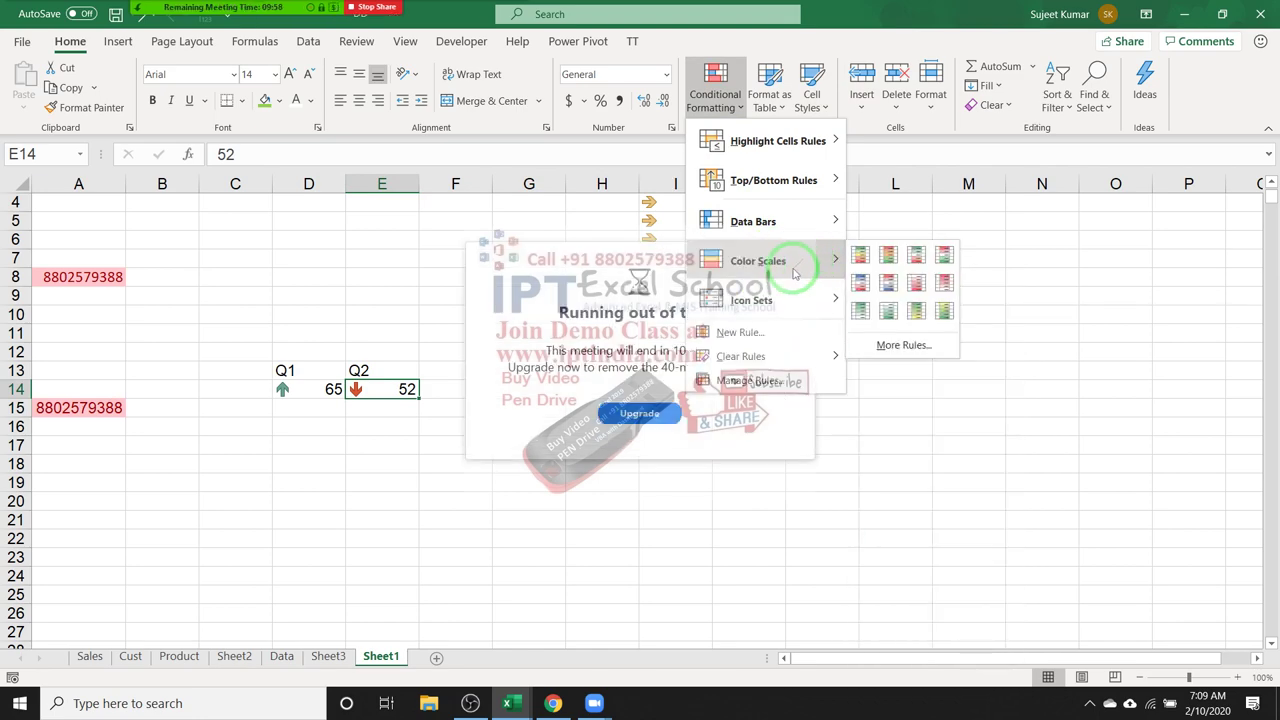
Dismiss the Conditional Formatting menu and meeting popups, then minimize Excel to the desktop.
{"action": "left_click", "coordinate": [668, 273]}
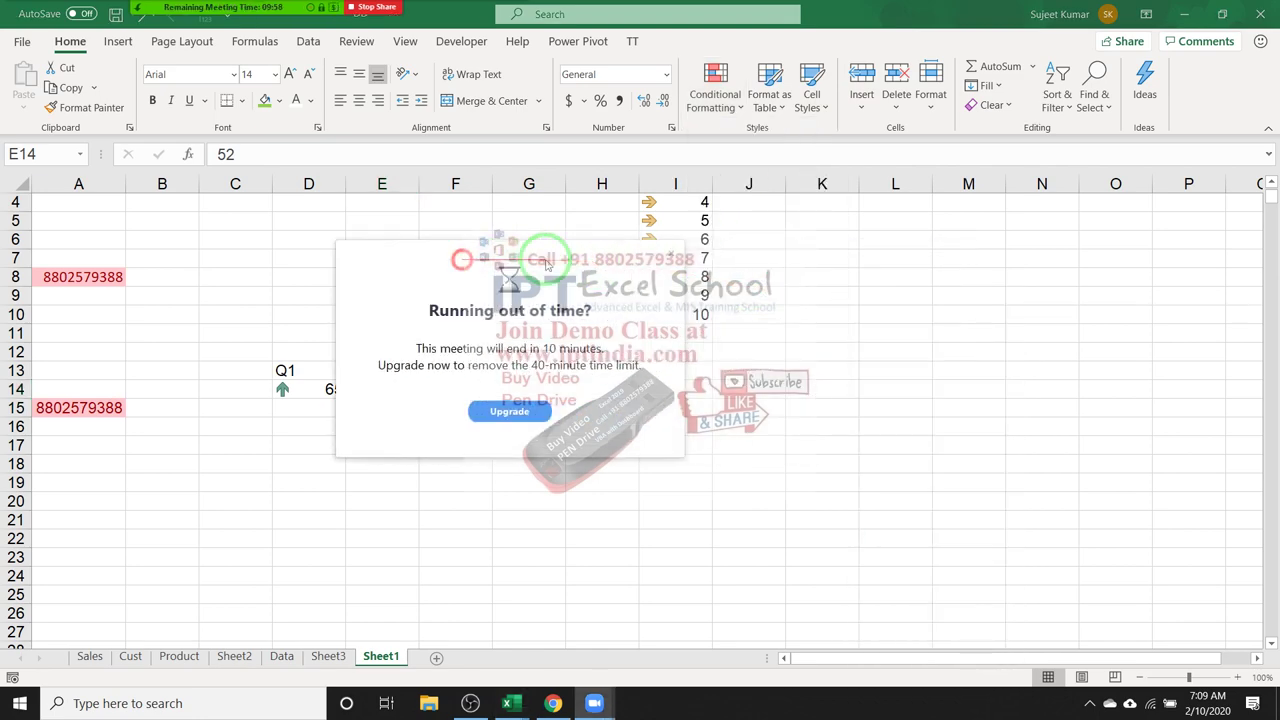
{"action": "left_click", "coordinate": [685, 239]}
{"action": "left_click", "coordinate": [714, 100]}
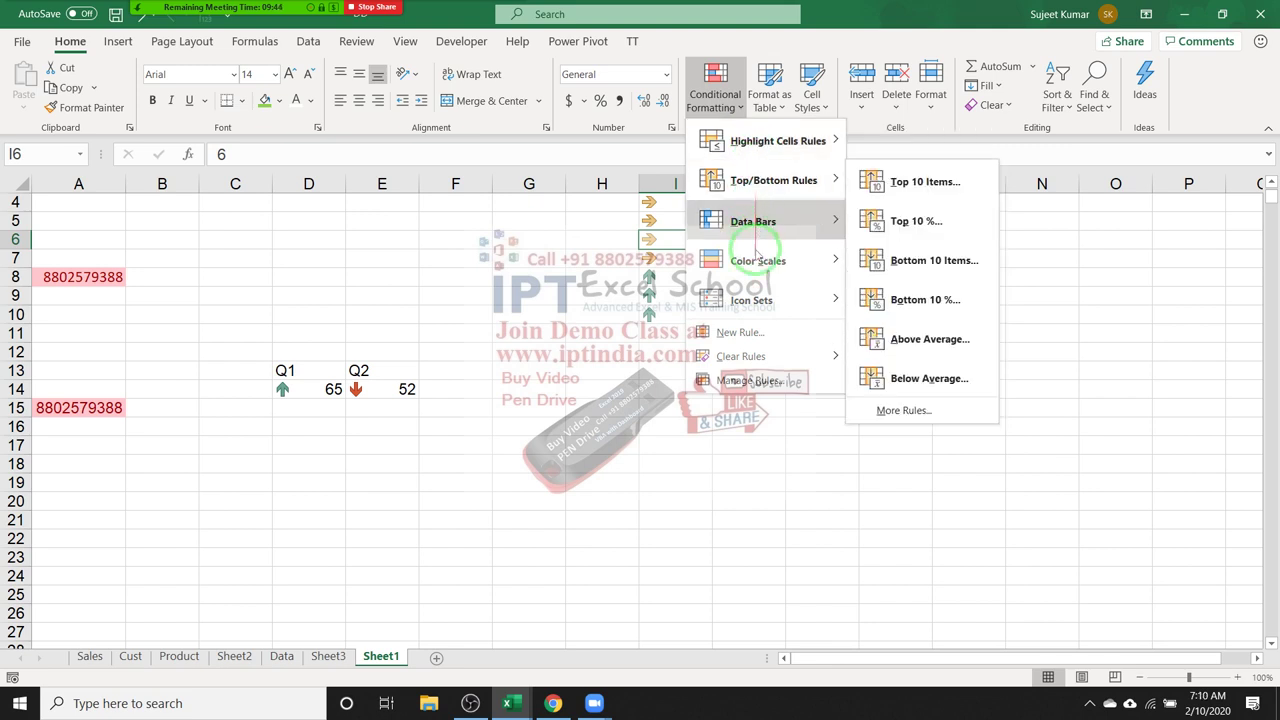
{"action": "mouse_move", "coordinate": [772, 180]}
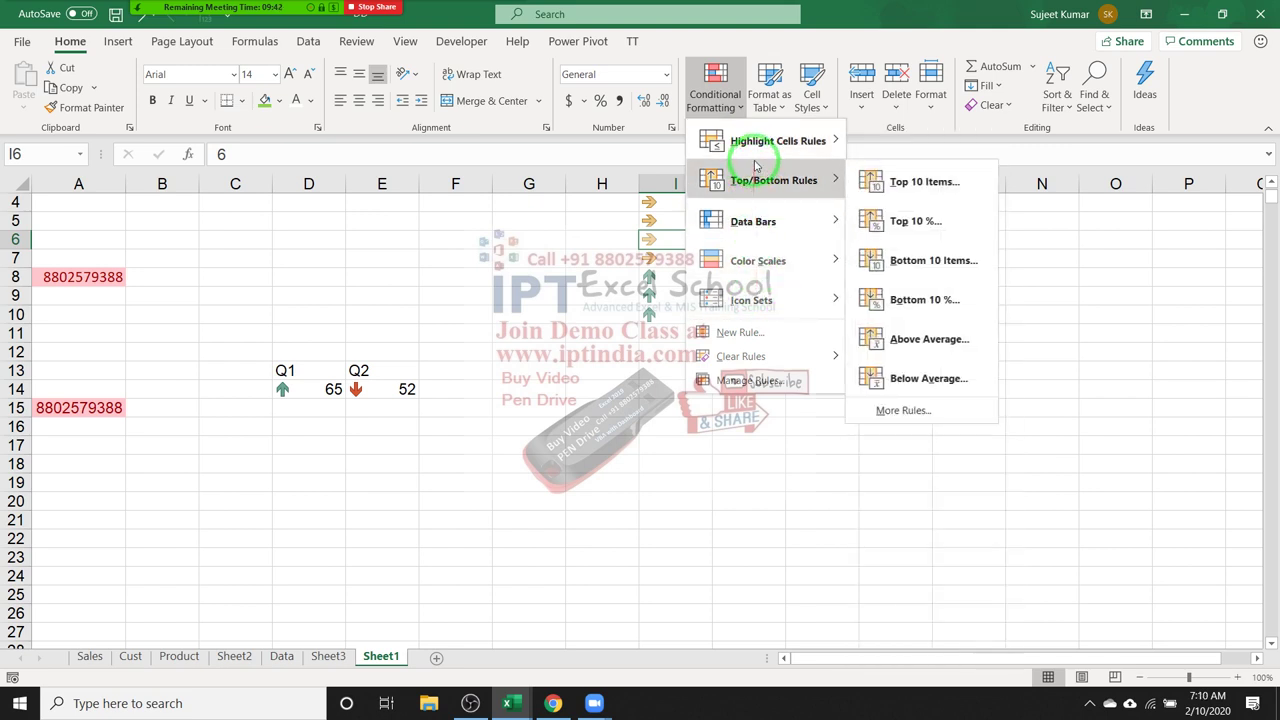
{"action": "left_click", "coordinate": [508, 290]}
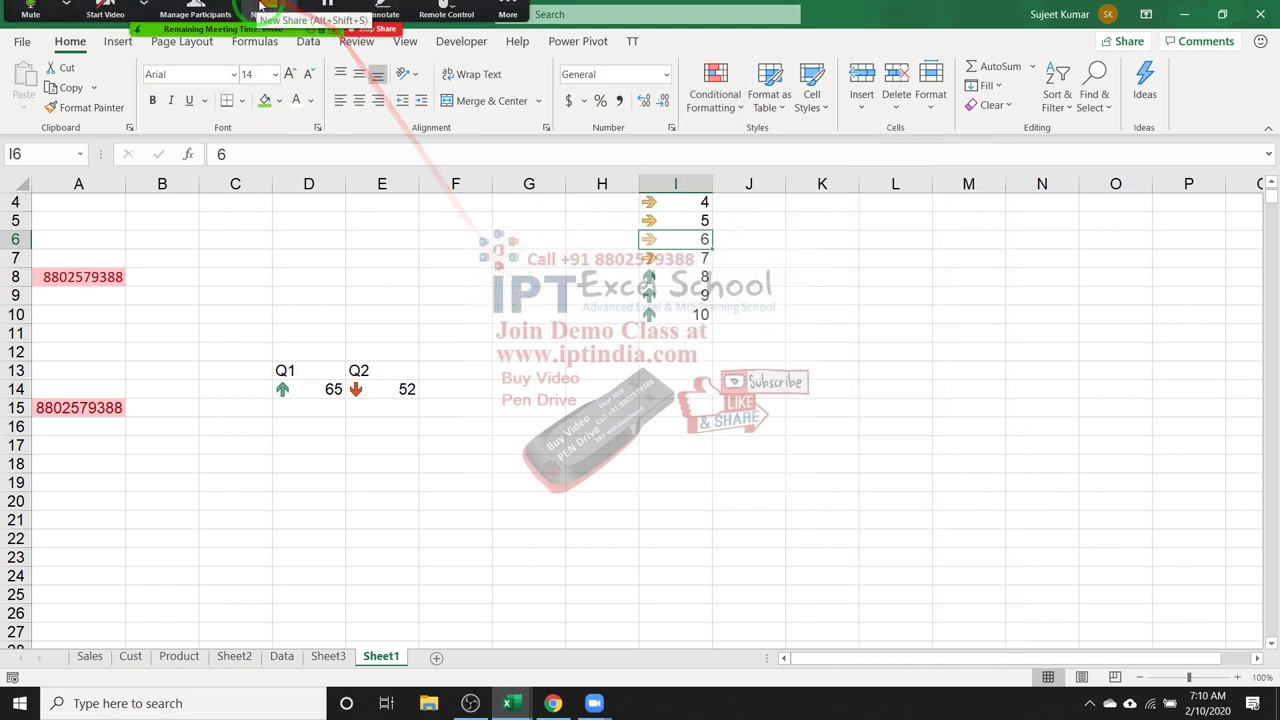
{"action": "left_click", "coordinate": [216, 28]}
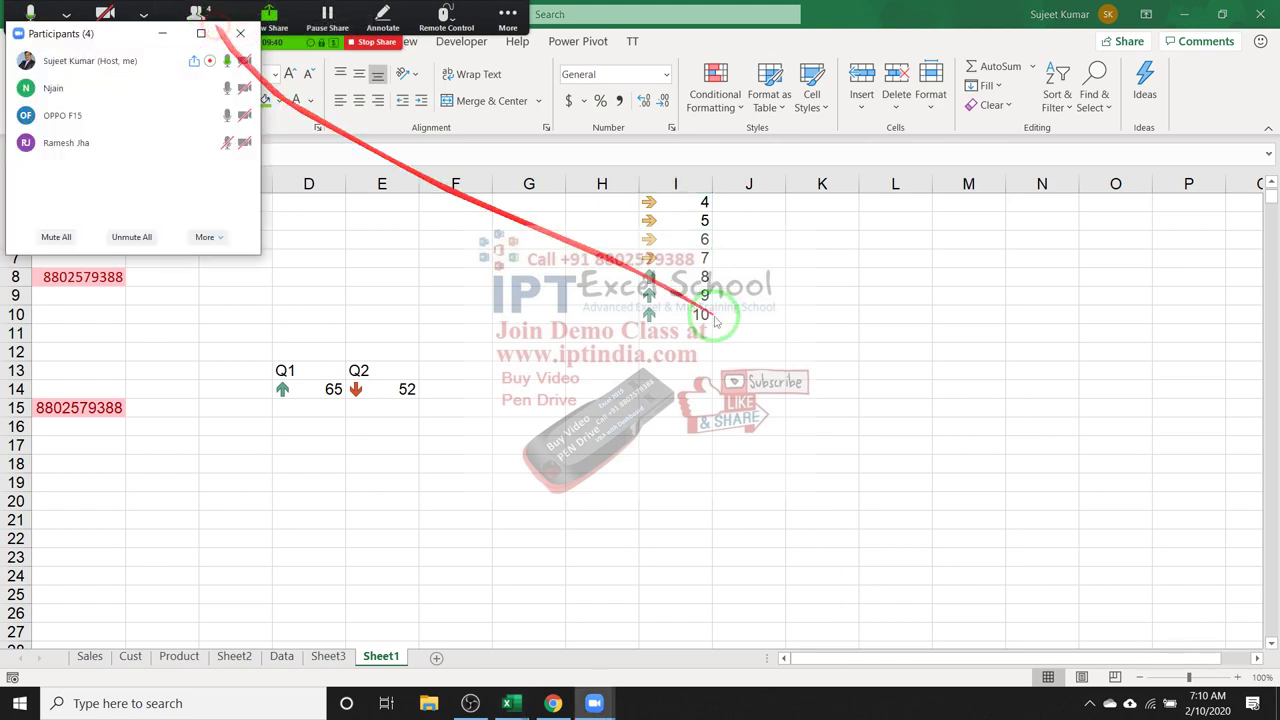
{"action": "left_click", "coordinate": [357, 215]}
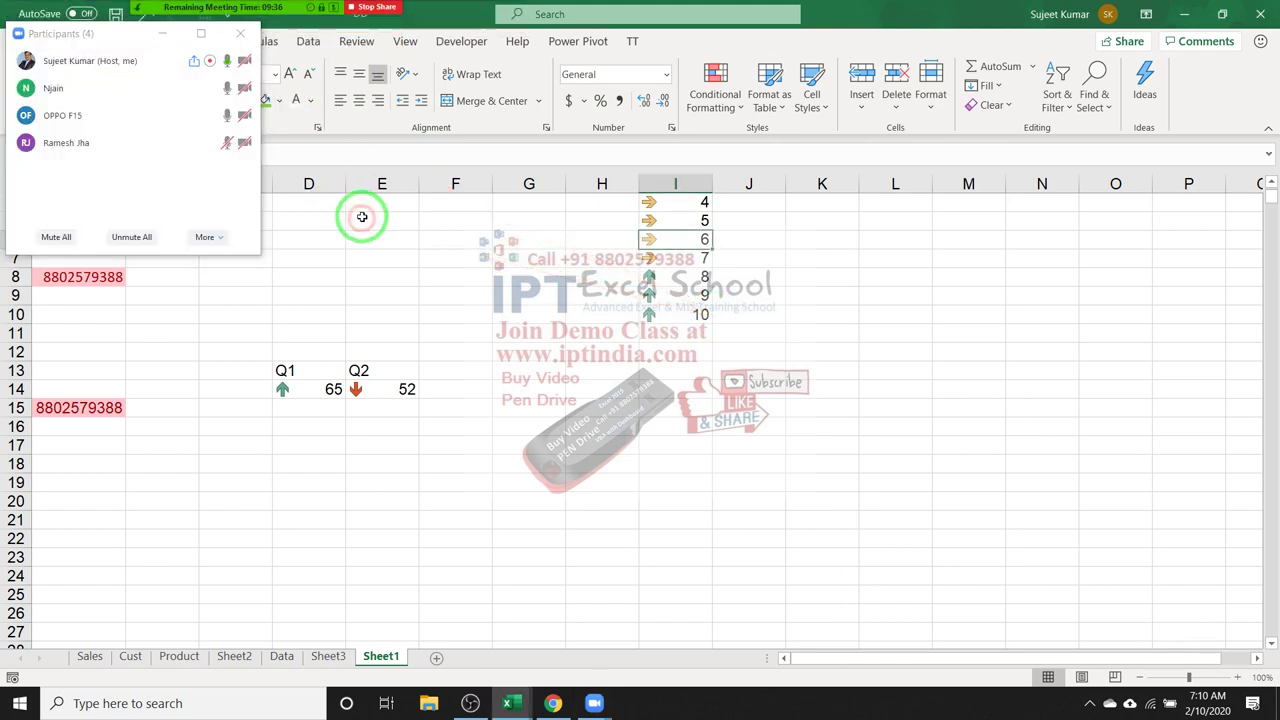
{"action": "left_click", "coordinate": [239, 33]}
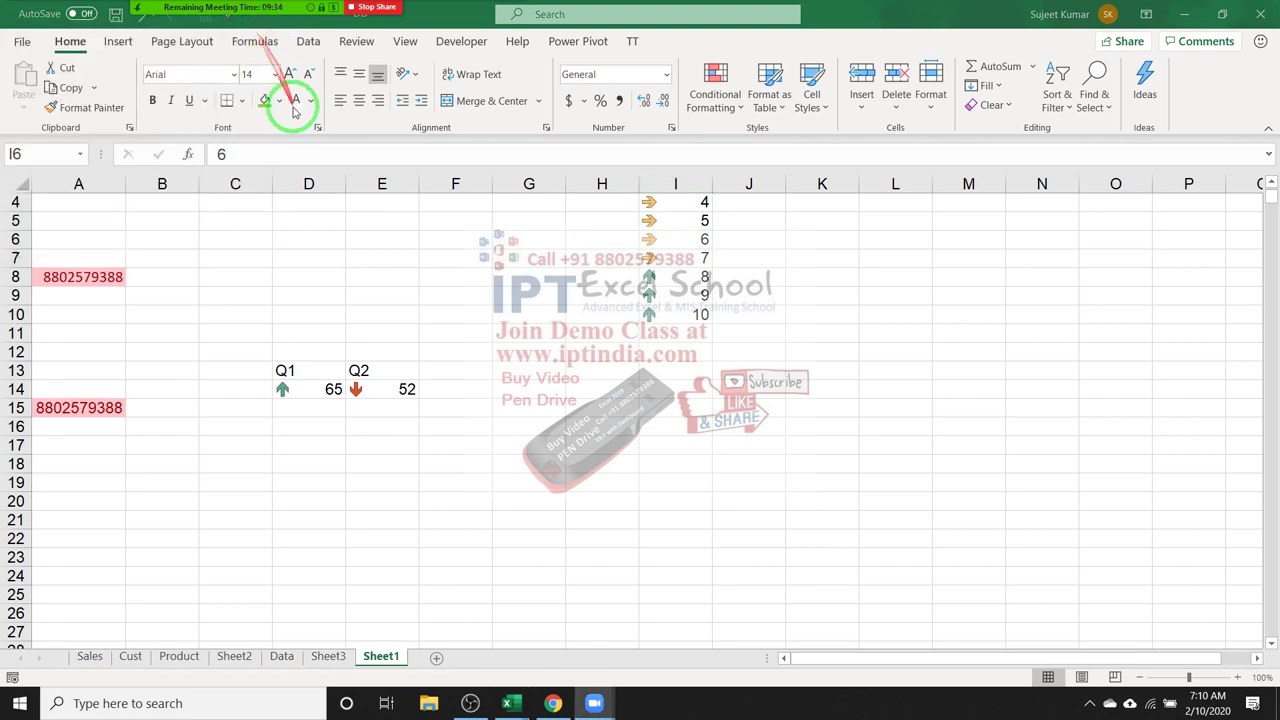
{"action": "key", "text": "super+d"}
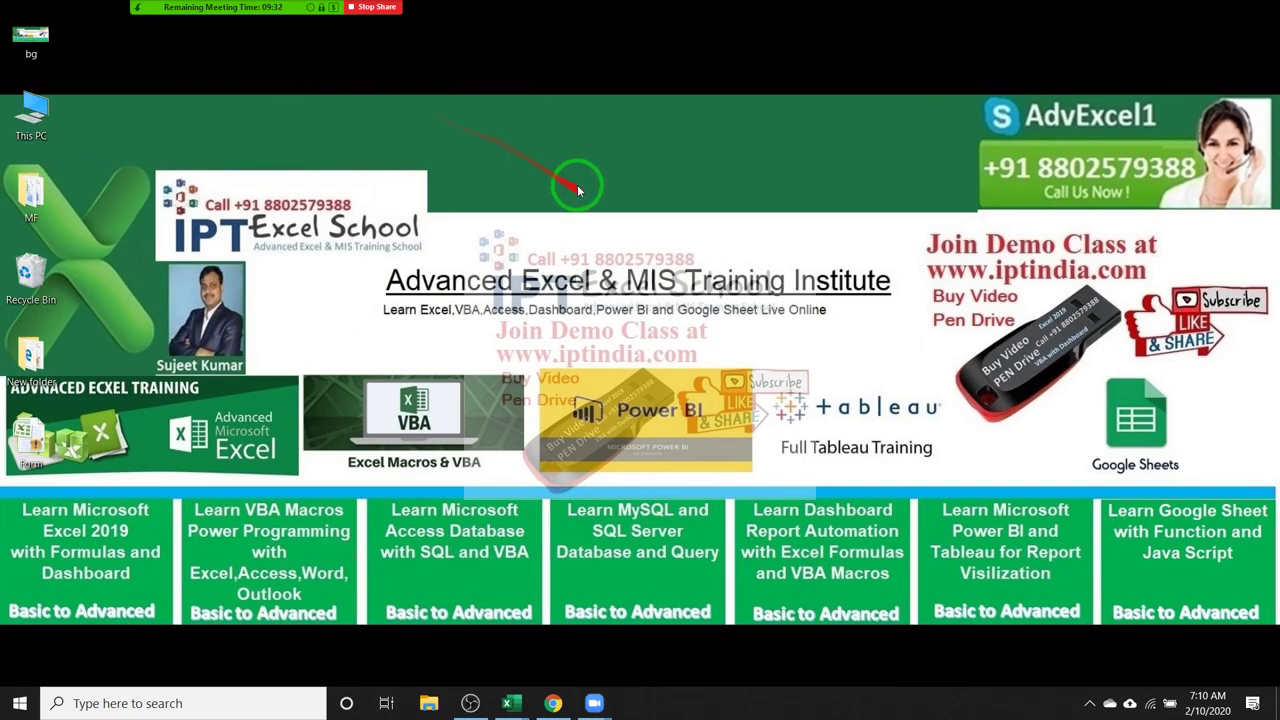